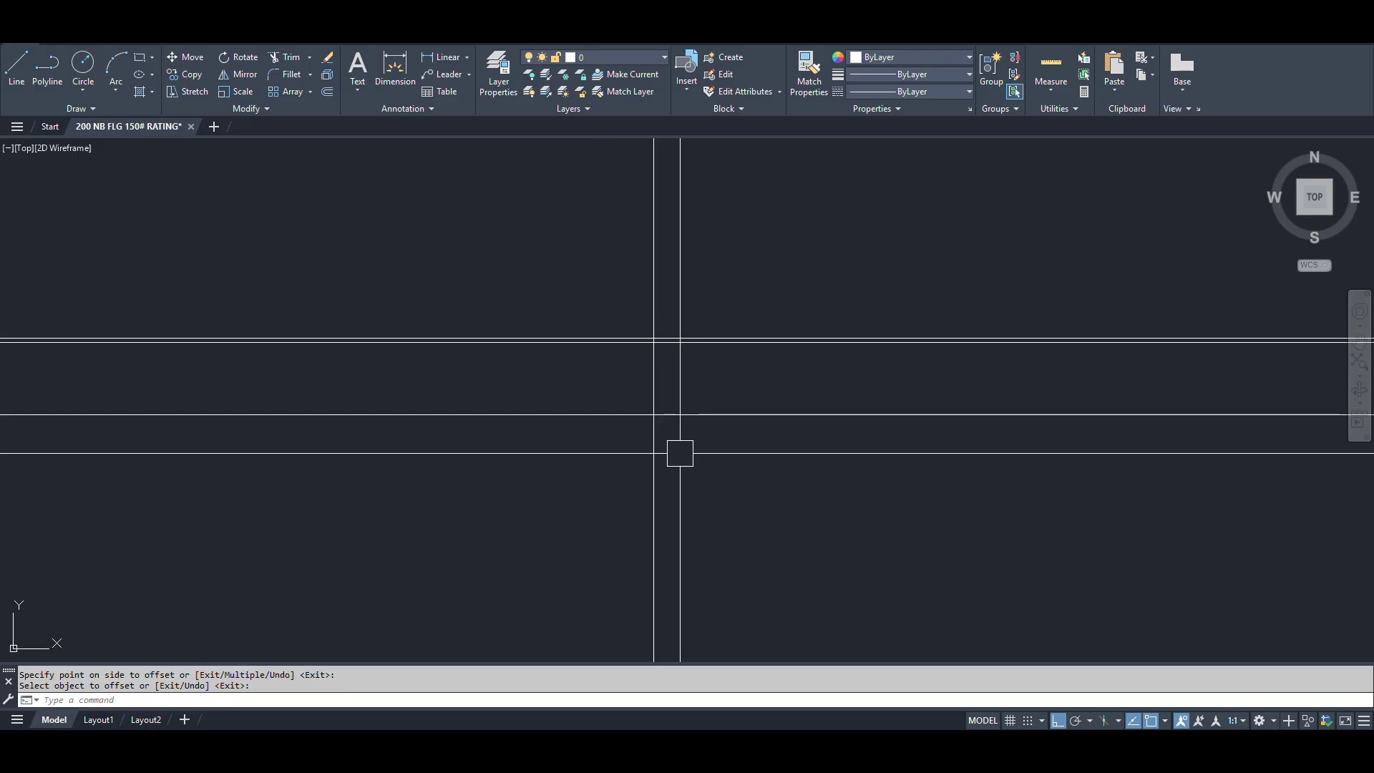
# Offset the lowest horizontal line downward by 16.
pyautogui.press('Return')
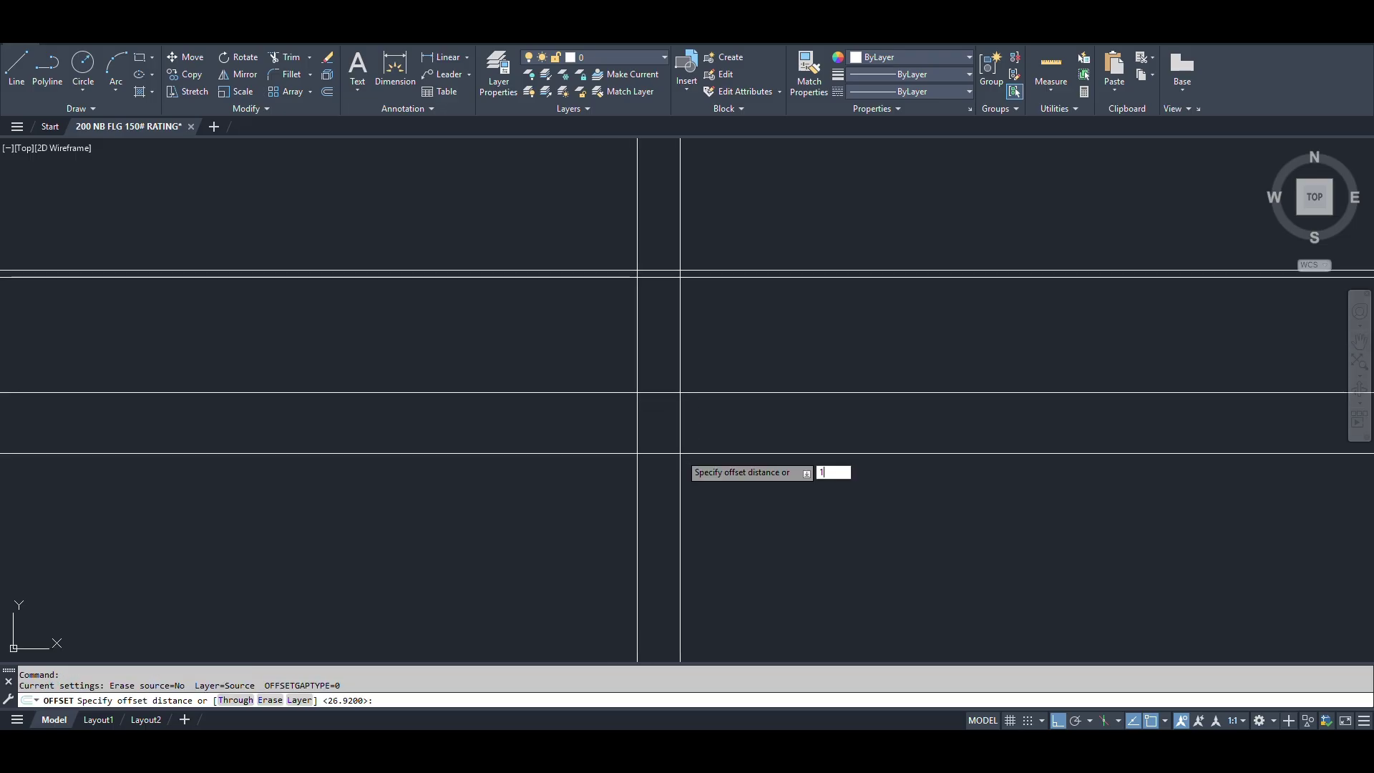
pyautogui.press('Return')
pyautogui.click(688, 391)
pyautogui.click(713, 457)
pyautogui.press('Return')
# Offset the vertical centre line to both sides by half of 269.75, calculating the distance within the Offset command.
pyautogui.press('Return')
pyautogui.write('1')
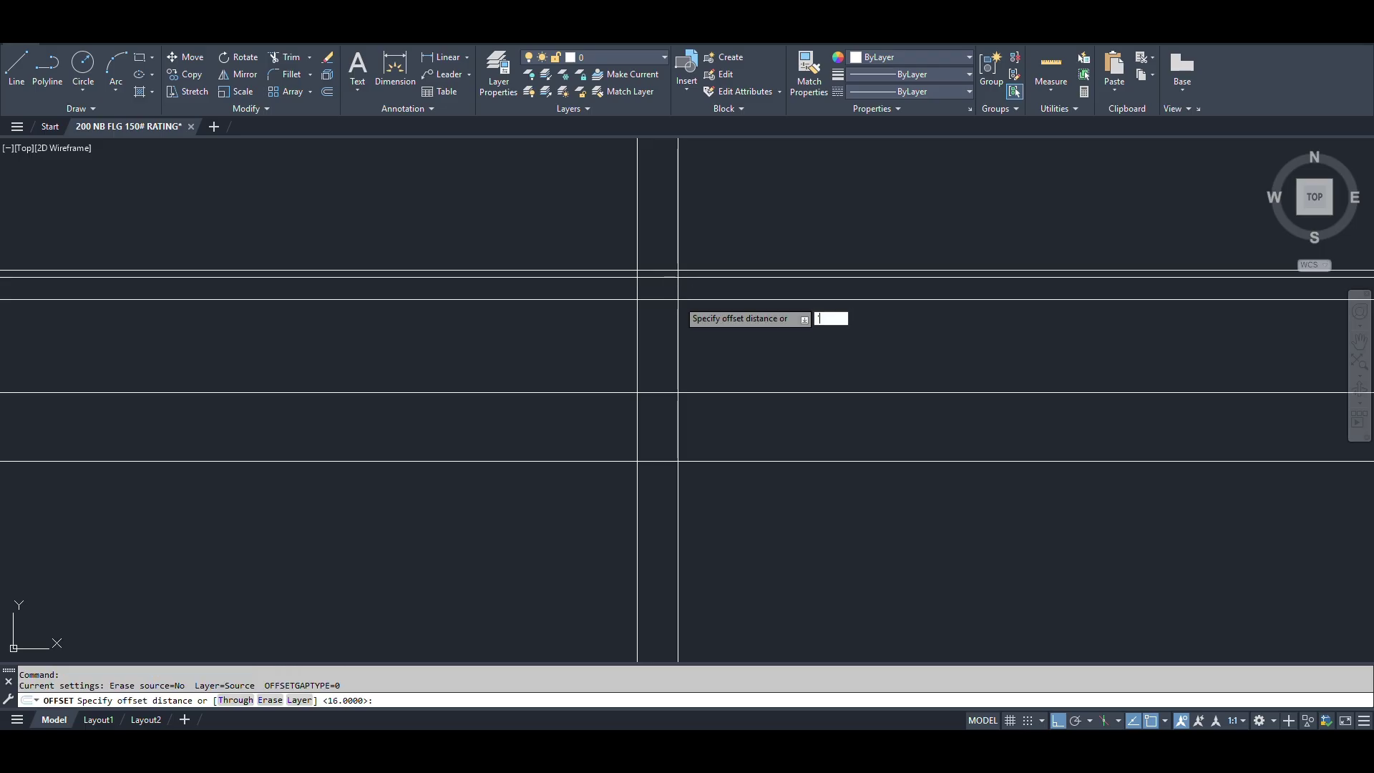
pyautogui.write('cal')
pyautogui.press('Return')
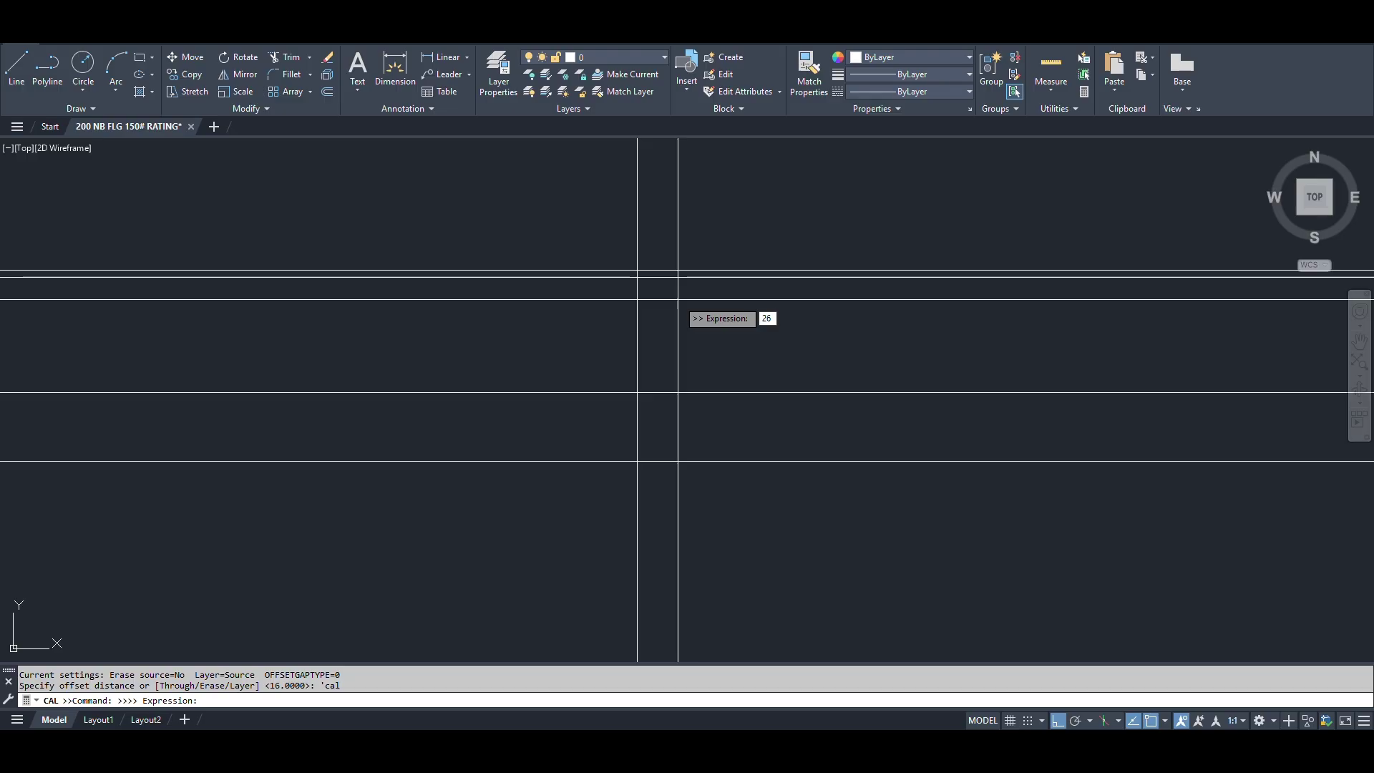
pyautogui.write('269.75/2')
pyautogui.press('Return')
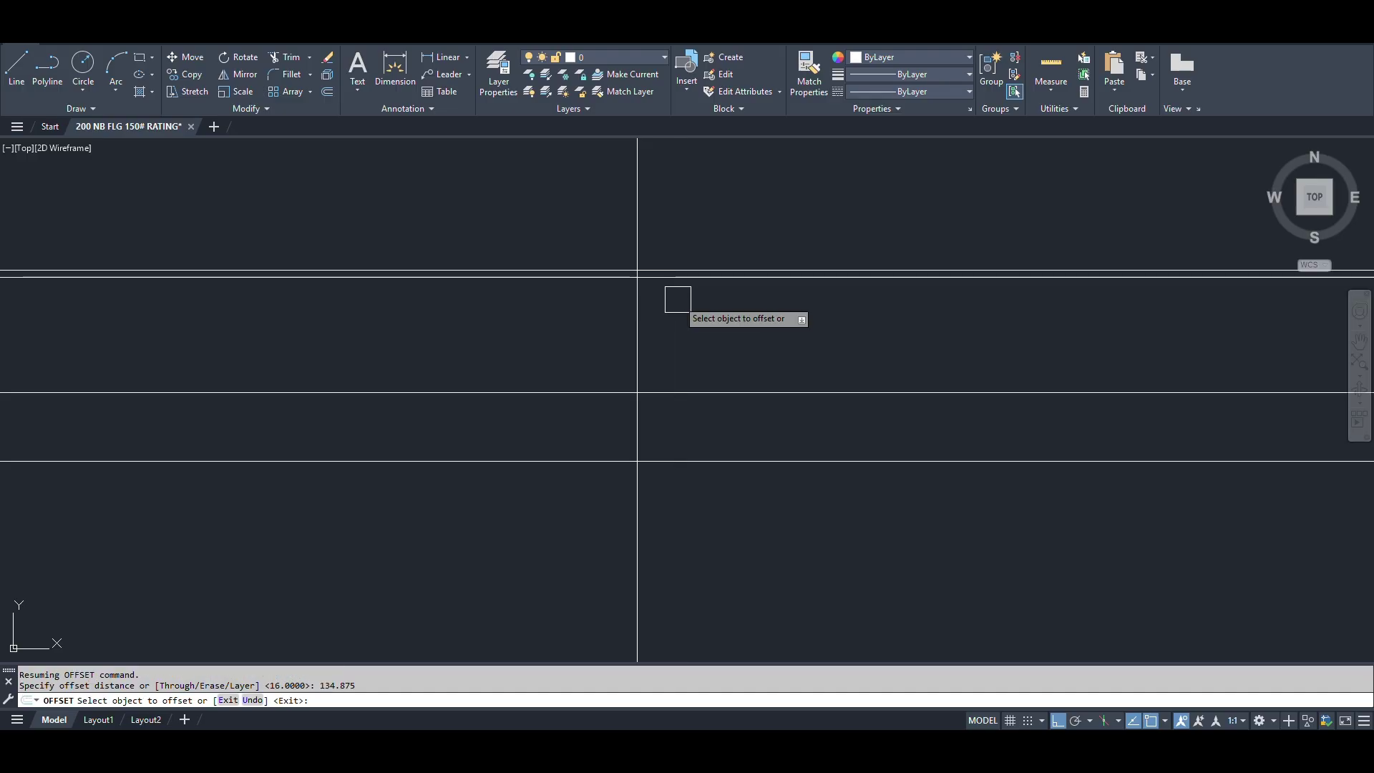
pyautogui.click(649, 346)
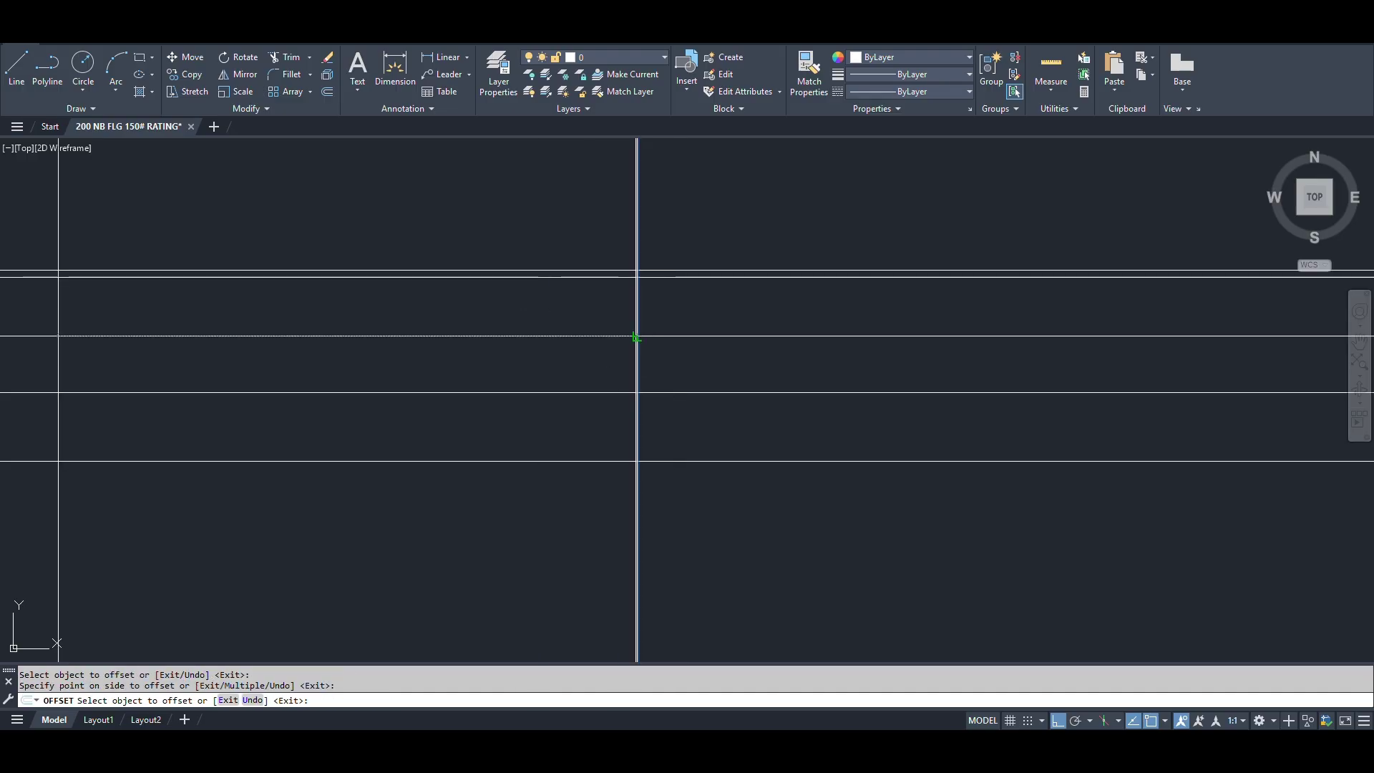
pyautogui.click(728, 352)
pyautogui.press('Return')
# Fillet the uppermost horizontal line with the left offset vertical line at radius 0 to form a square corner.
pyautogui.scroll(-4, 410, 306)
pyautogui.scroll(3, 410, 306)
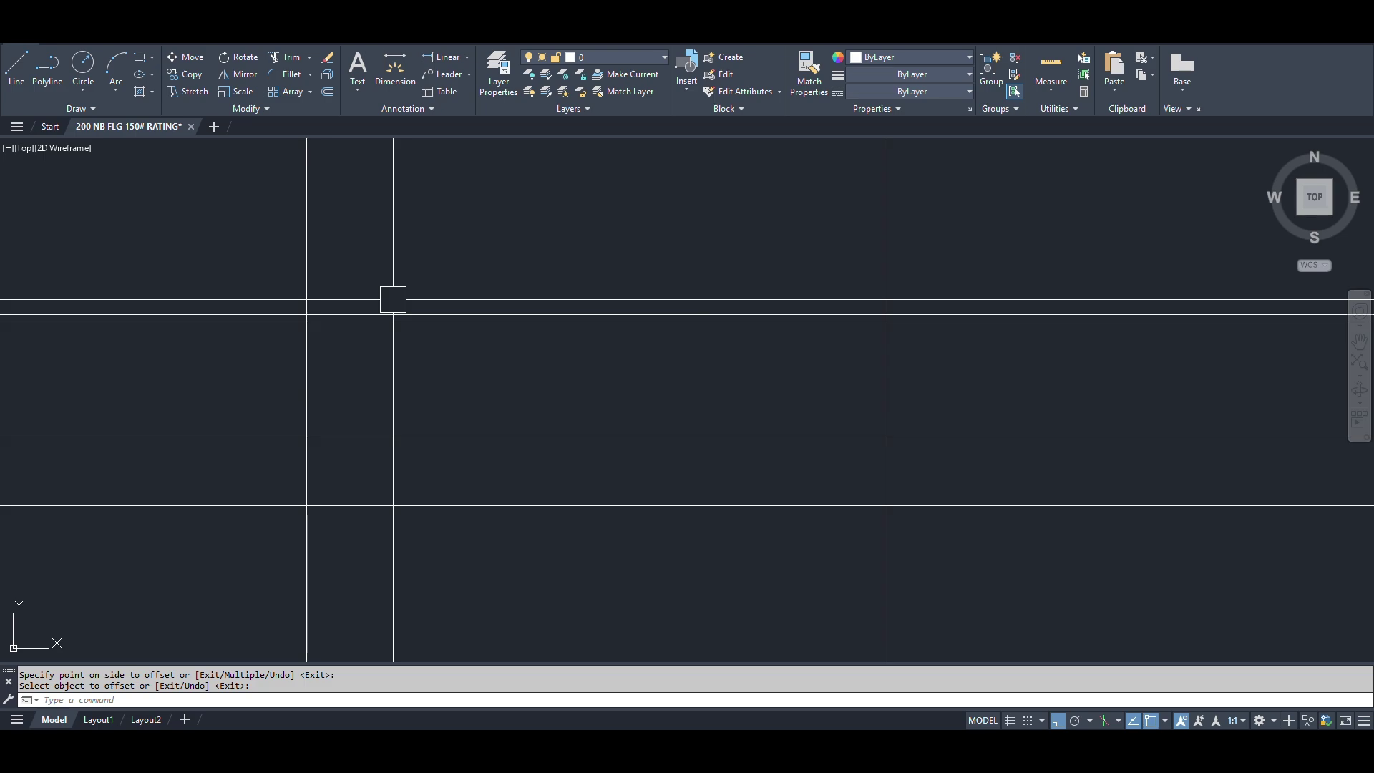
pyautogui.write('f')
pyautogui.press('Return')
pyautogui.write('r')
pyautogui.press('Return')
pyautogui.press('Return')
pyautogui.scroll(-3, 282, 245)
pyautogui.click(230, 232)
pyautogui.click(198, 224)
pyautogui.scroll(3, 197, 224)
pyautogui.scroll(3, 453, 368)
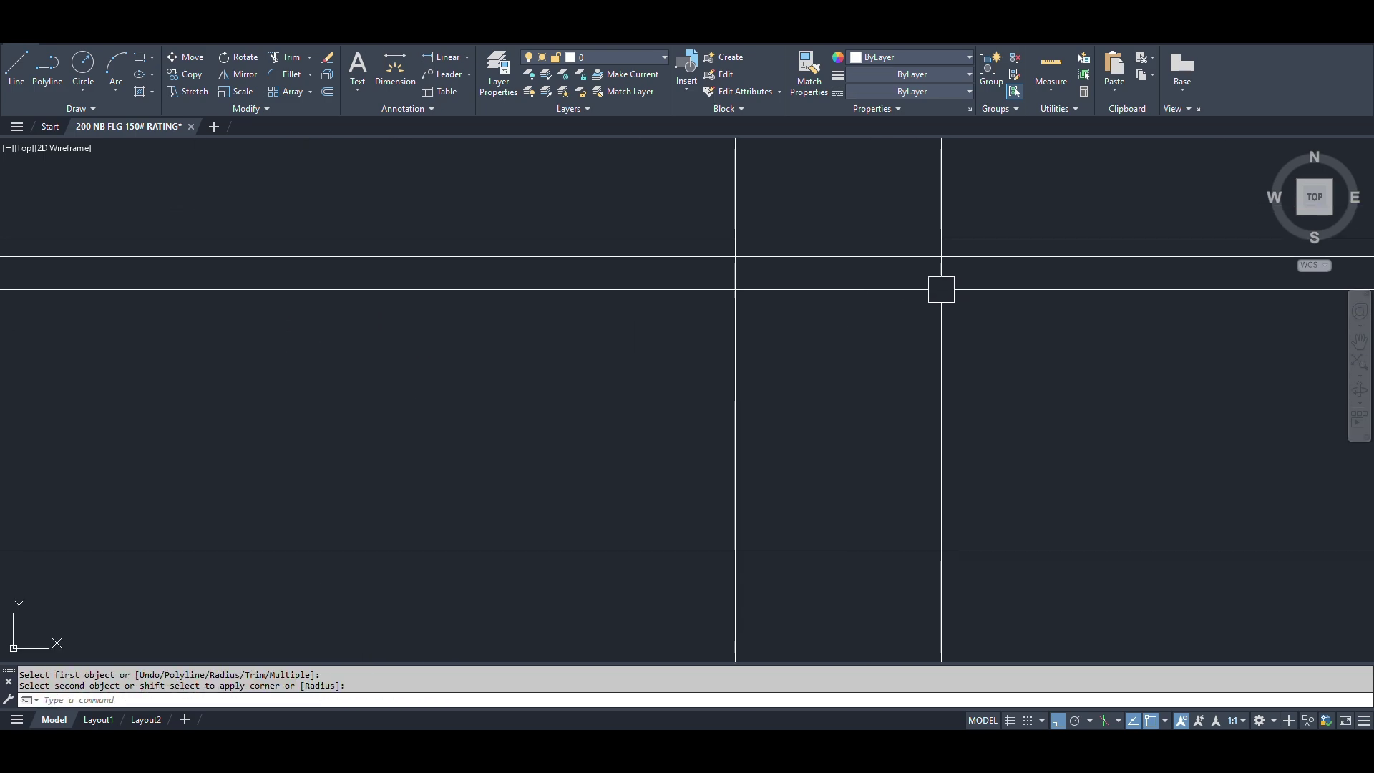
# Fillet the uppermost horizontal line with the right offset vertical line to close the raised face's right corner.
pyautogui.press('Return')
pyautogui.click(688, 287)
pyautogui.click(711, 336)
pyautogui.scroll(-2, 943, 277)
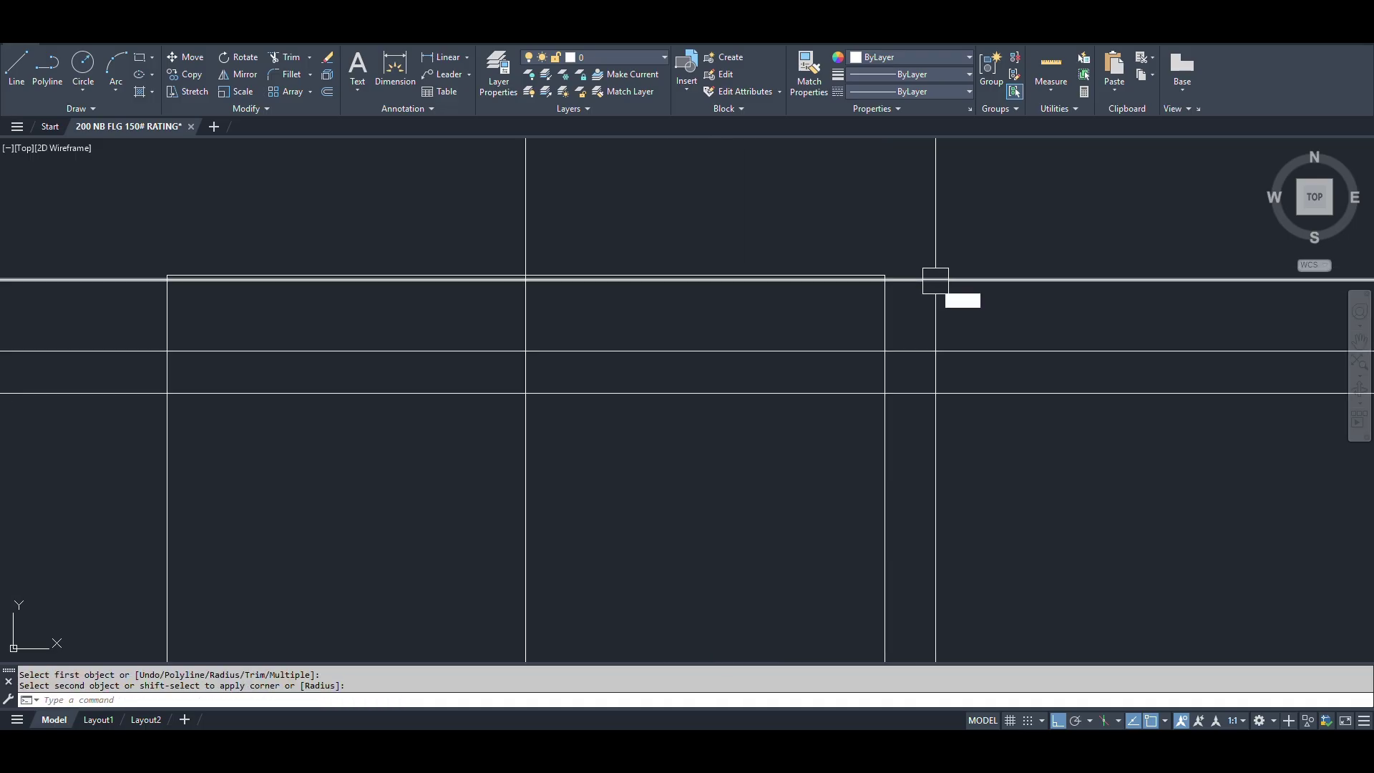
# Trim away the second horizontal line between the raised face's two vertical sides.
pyautogui.write('tr')
pyautogui.press('Return')
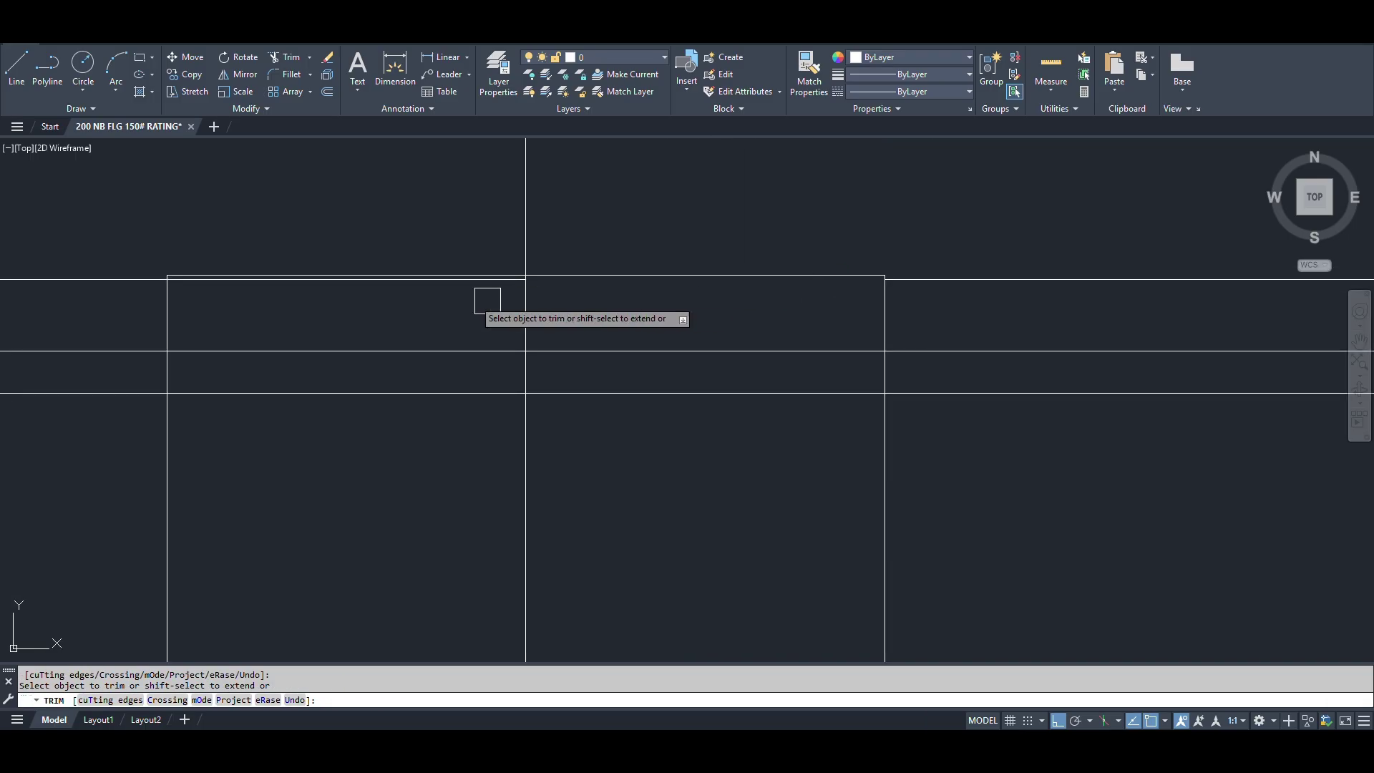
pyautogui.press('Escape')
# Fillet the raised face's left side with the left part of the second horizontal line at radius 0.
pyautogui.write('f')
pyautogui.press('Return')
pyautogui.write('r')
pyautogui.press('Return')
pyautogui.write('0')
pyautogui.press('Return')
pyautogui.scroll(8, 144, 280)
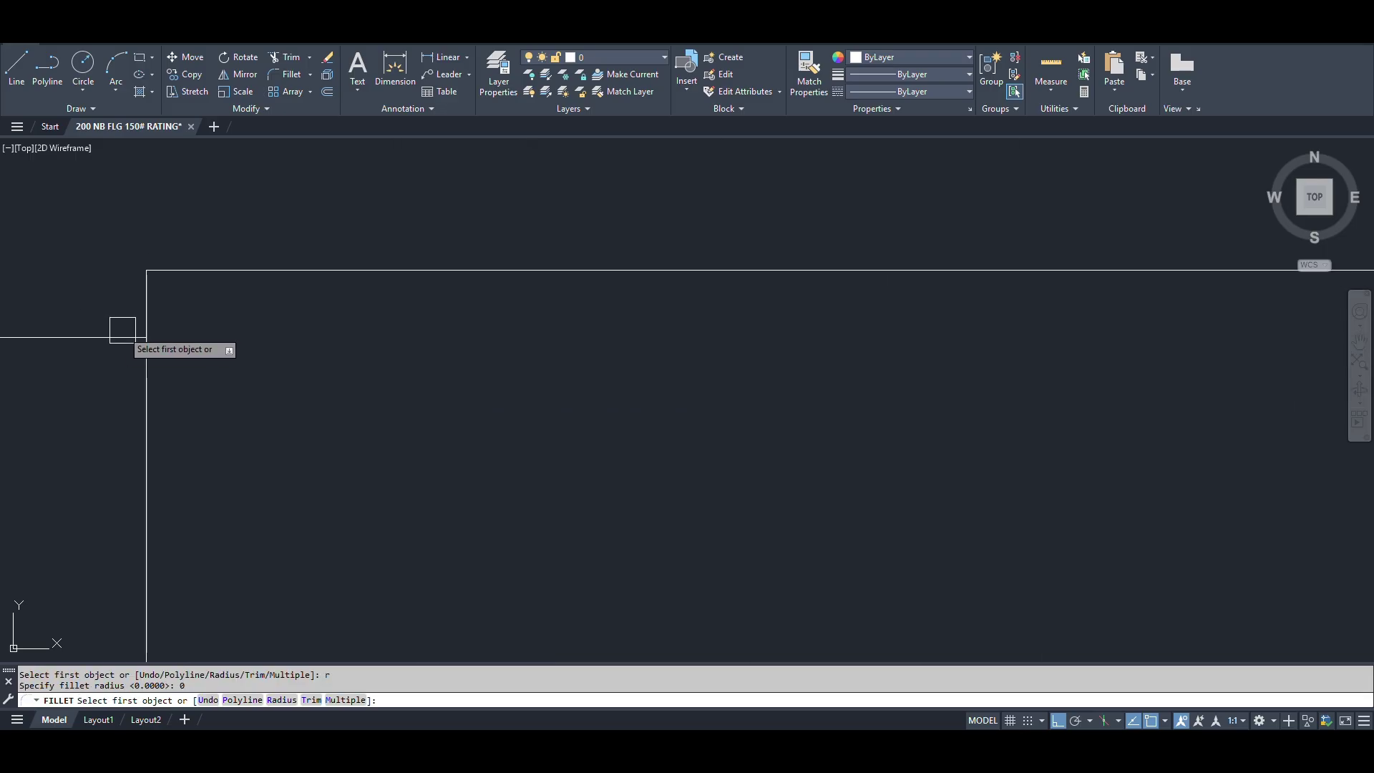
pyautogui.click(107, 337)
pyautogui.scroll(-6, 98, 331)
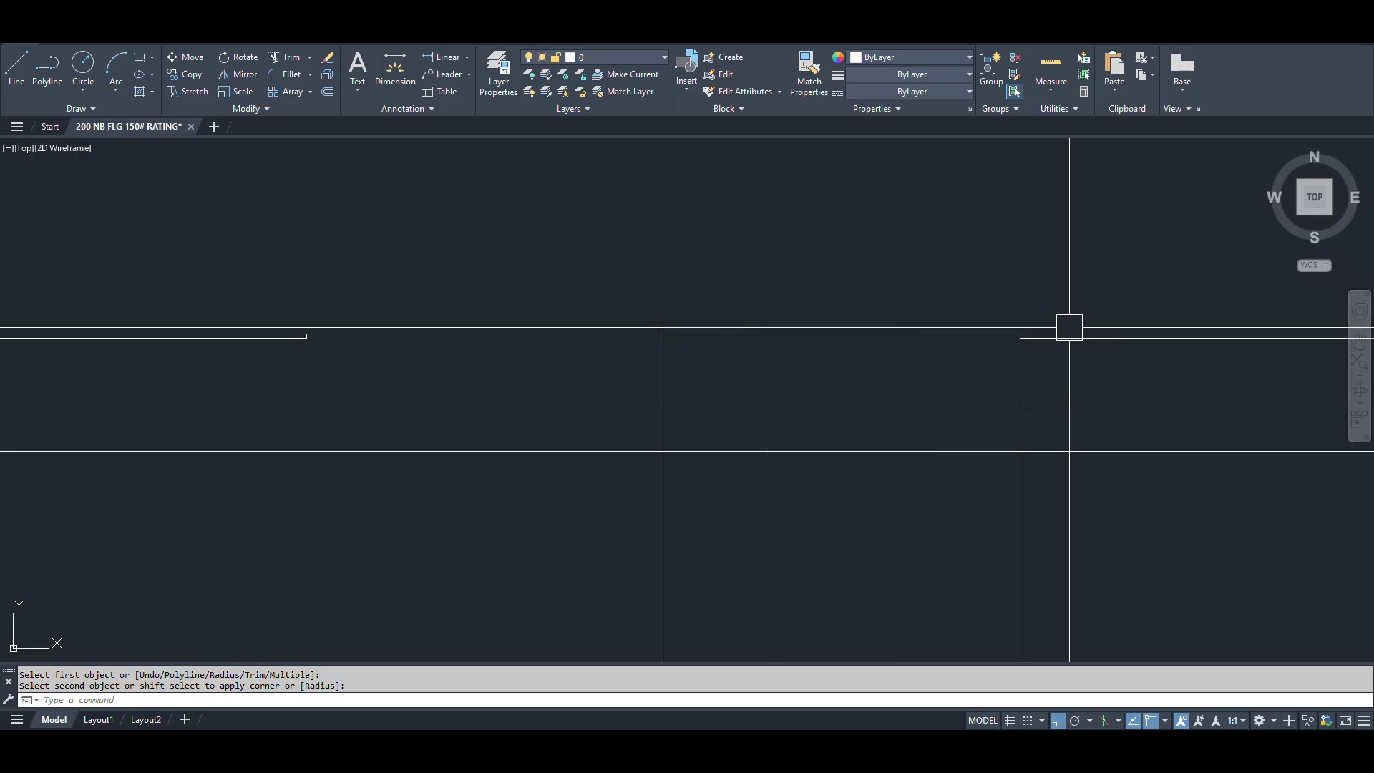
# Fillet the raised face's right side with the right part of the second horizontal line.
pyautogui.scroll(3, 1000, 352)
pyautogui.press('Return')
pyautogui.click(812, 318)
pyautogui.click(861, 342)
pyautogui.scroll(-3, 981, 346)
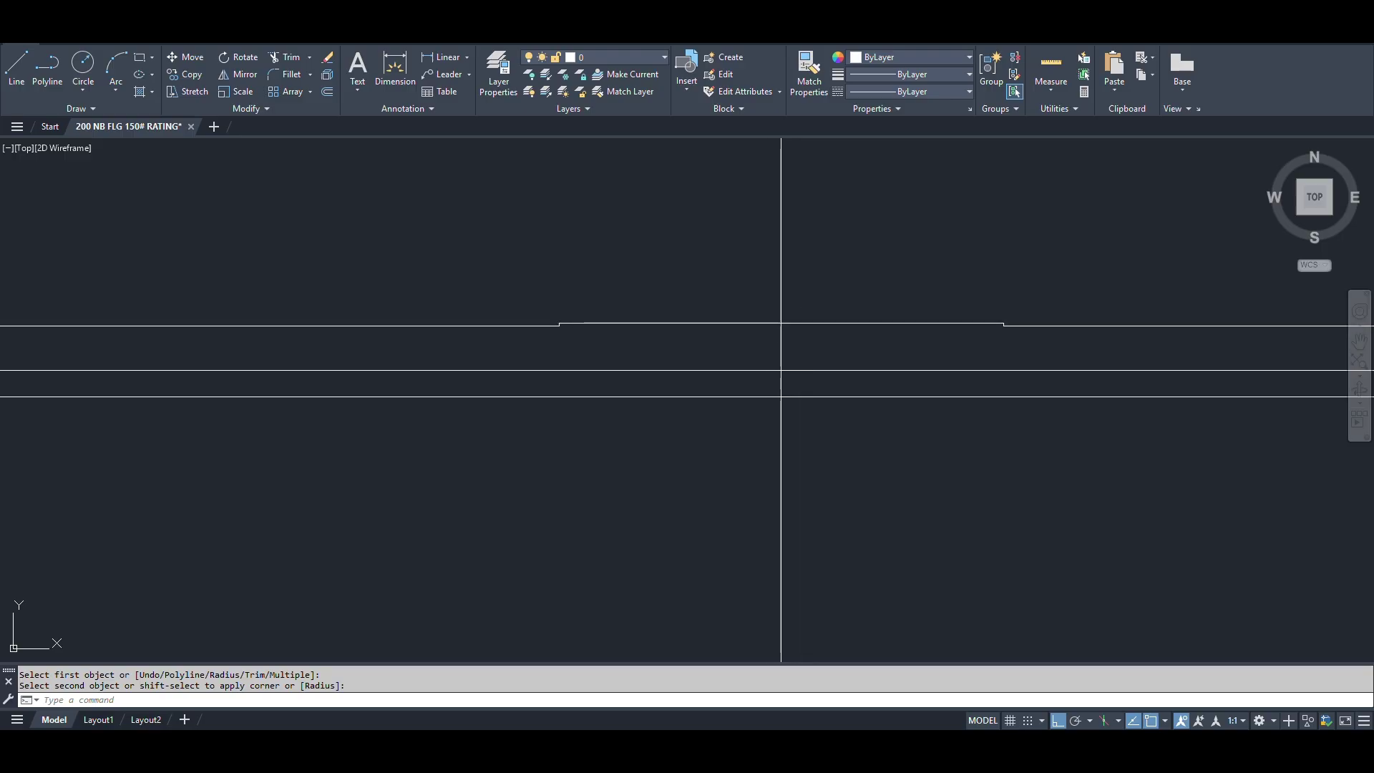
# Offset the vertical centre line to both sides by half of 342.9 for the flange's outer edges.
pyautogui.write('o')
pyautogui.press('Return')
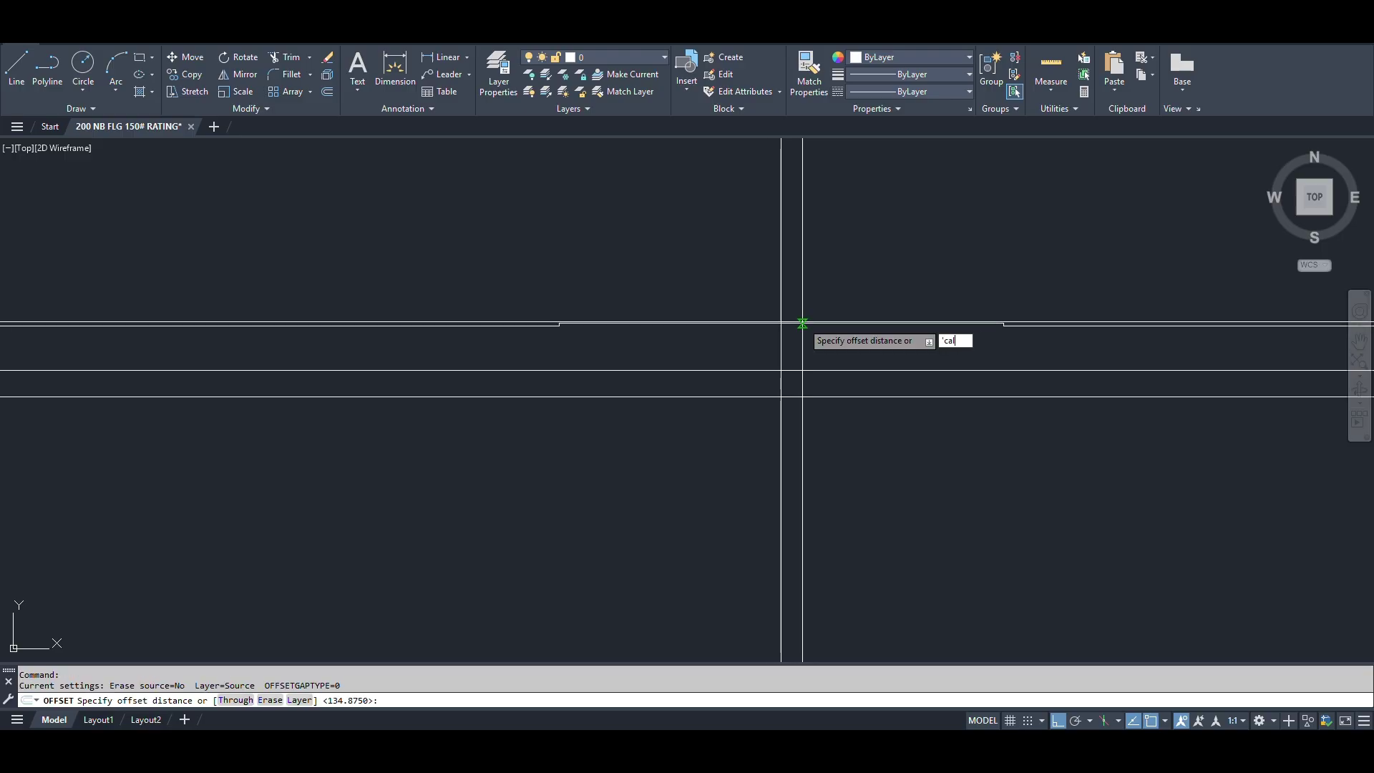
pyautogui.press('Return')
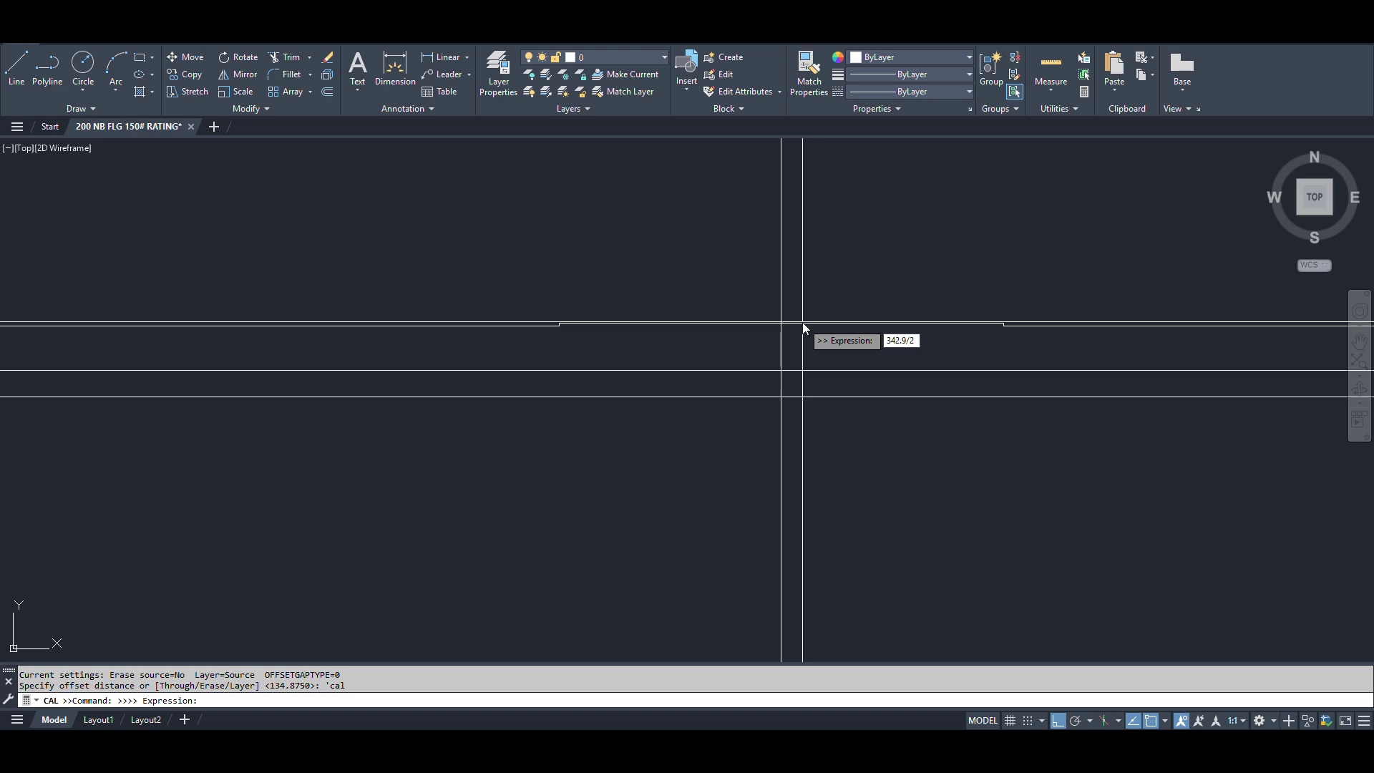
pyautogui.press('Return')
pyautogui.click(781, 337)
pyautogui.click(666, 352)
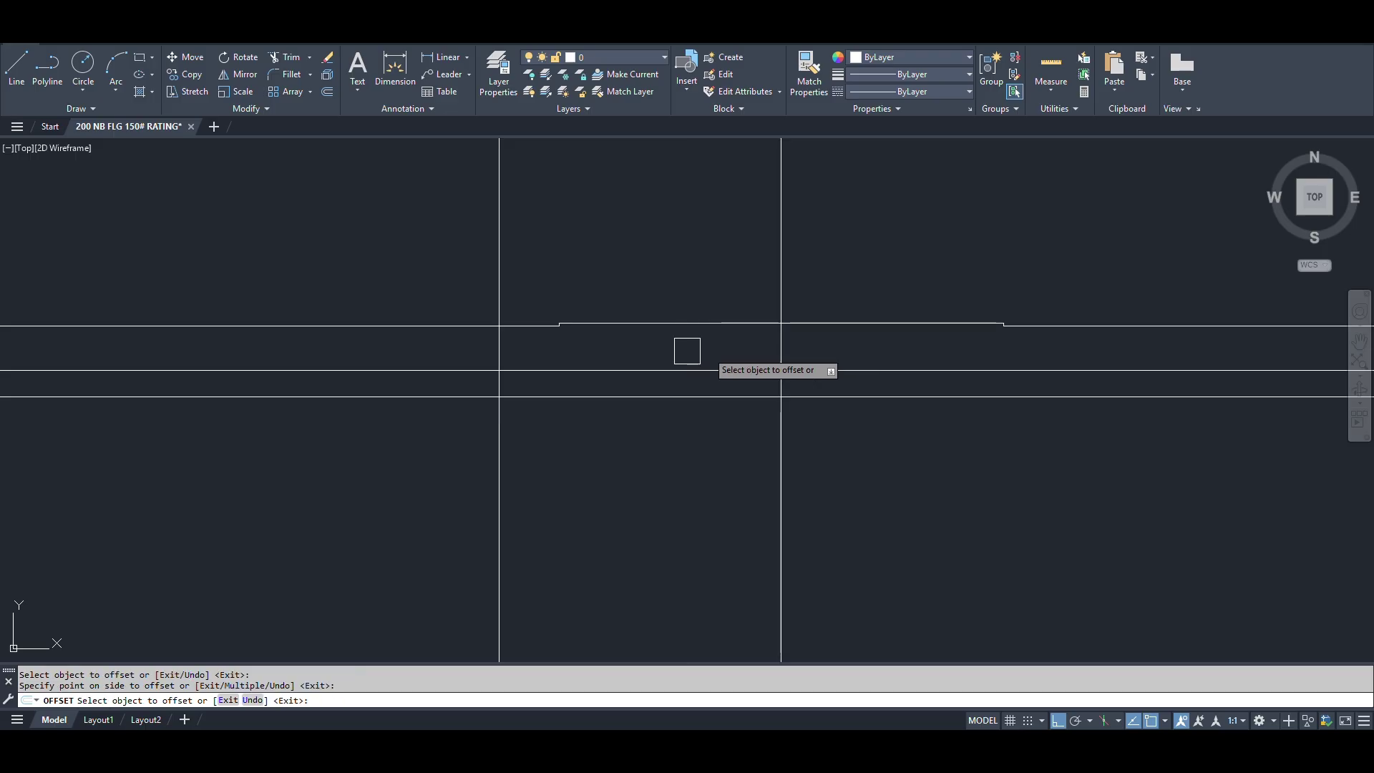
pyautogui.click(777, 338)
pyautogui.click(844, 353)
pyautogui.press('Return')
# Fillet the left outer edge with the flange's top and bottom lines at radius 0 to square both corners.
pyautogui.write('f')
pyautogui.press('Return')
pyautogui.write('r')
pyautogui.press('Return')
pyautogui.write('0')
pyautogui.press('Return')
pyautogui.click(533, 327)
pyautogui.click(498, 338)
pyautogui.press('Return')
pyautogui.click(500, 343)
pyautogui.click(692, 366)
# Fillet the right outer edge with the flange's top and bottom lines to close the flange outline.
pyautogui.press('Return')
pyautogui.click(1048, 330)
pyautogui.click(1071, 350)
pyautogui.press('Return')
pyautogui.click(1061, 359)
pyautogui.click(1016, 367)
# Offset the vertical centre line to both sides by half of 298.45 for the bolt hole centre lines.
pyautogui.write('o')
pyautogui.press('Return')
pyautogui.write("'c")
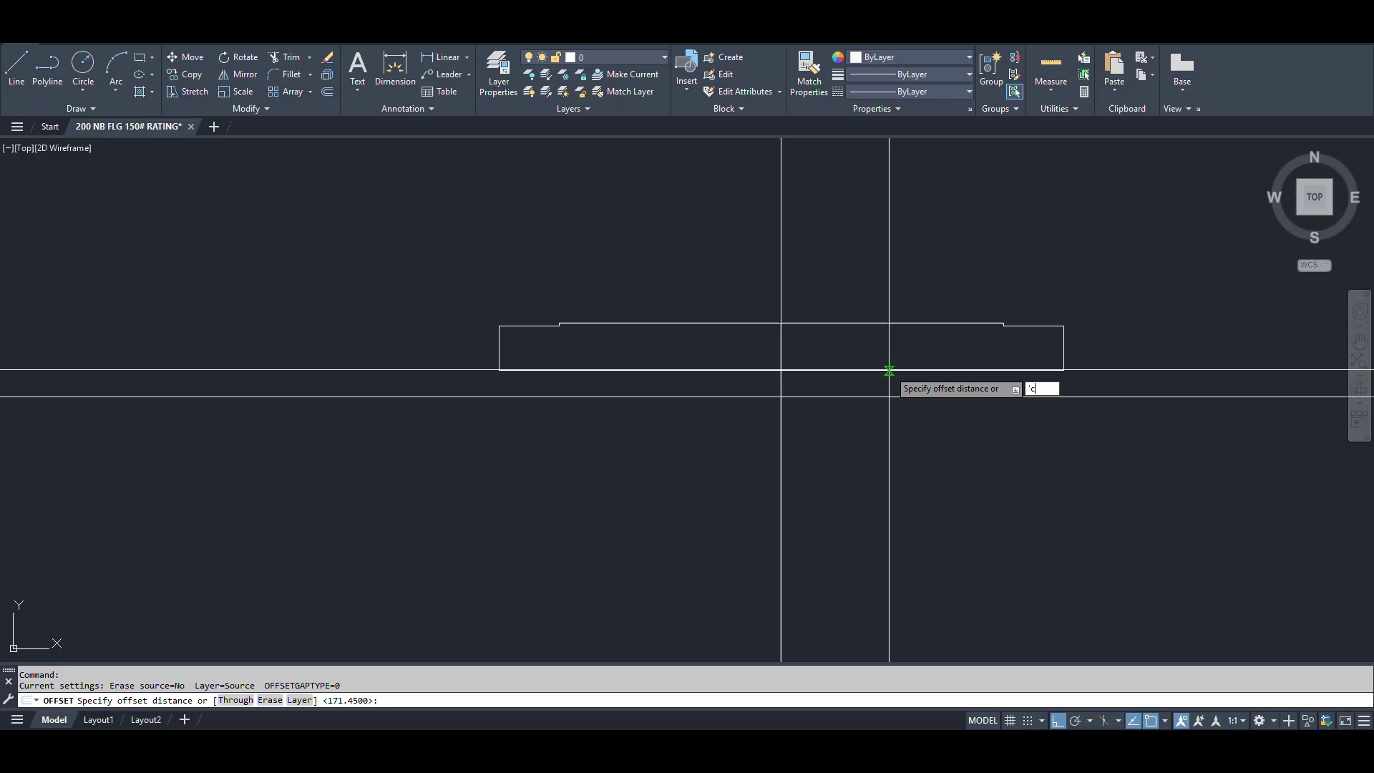
pyautogui.write('al')
pyautogui.press('Return')
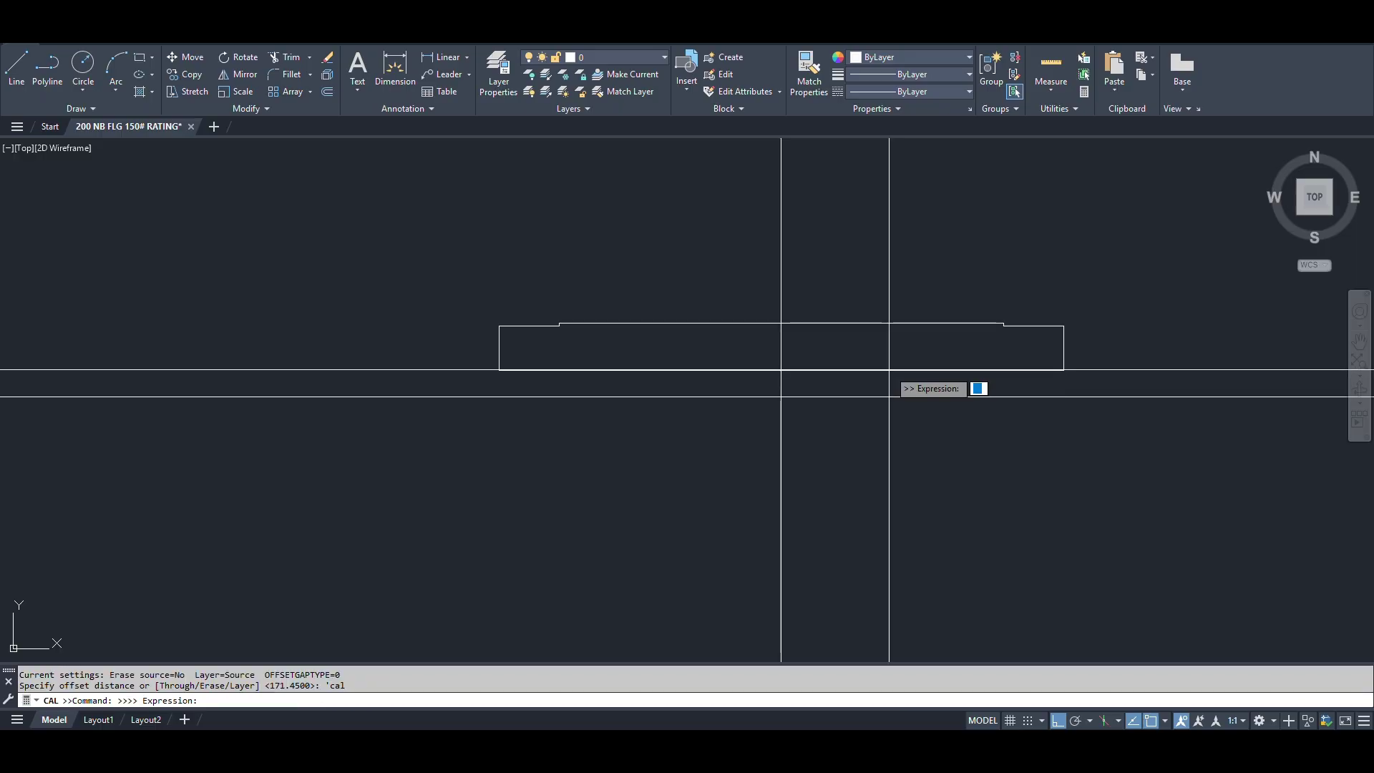
pyautogui.write('298.45/')
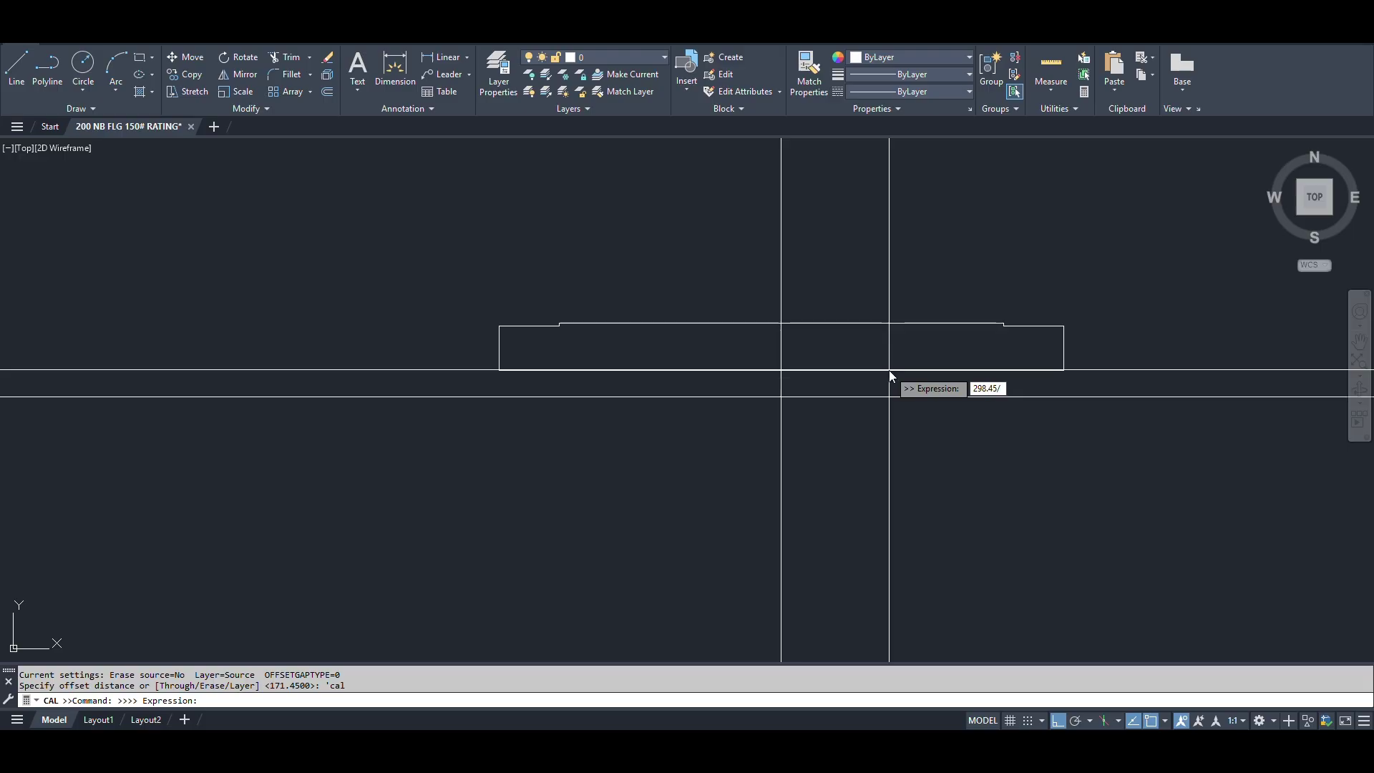
pyautogui.write('2')
pyautogui.press('Return')
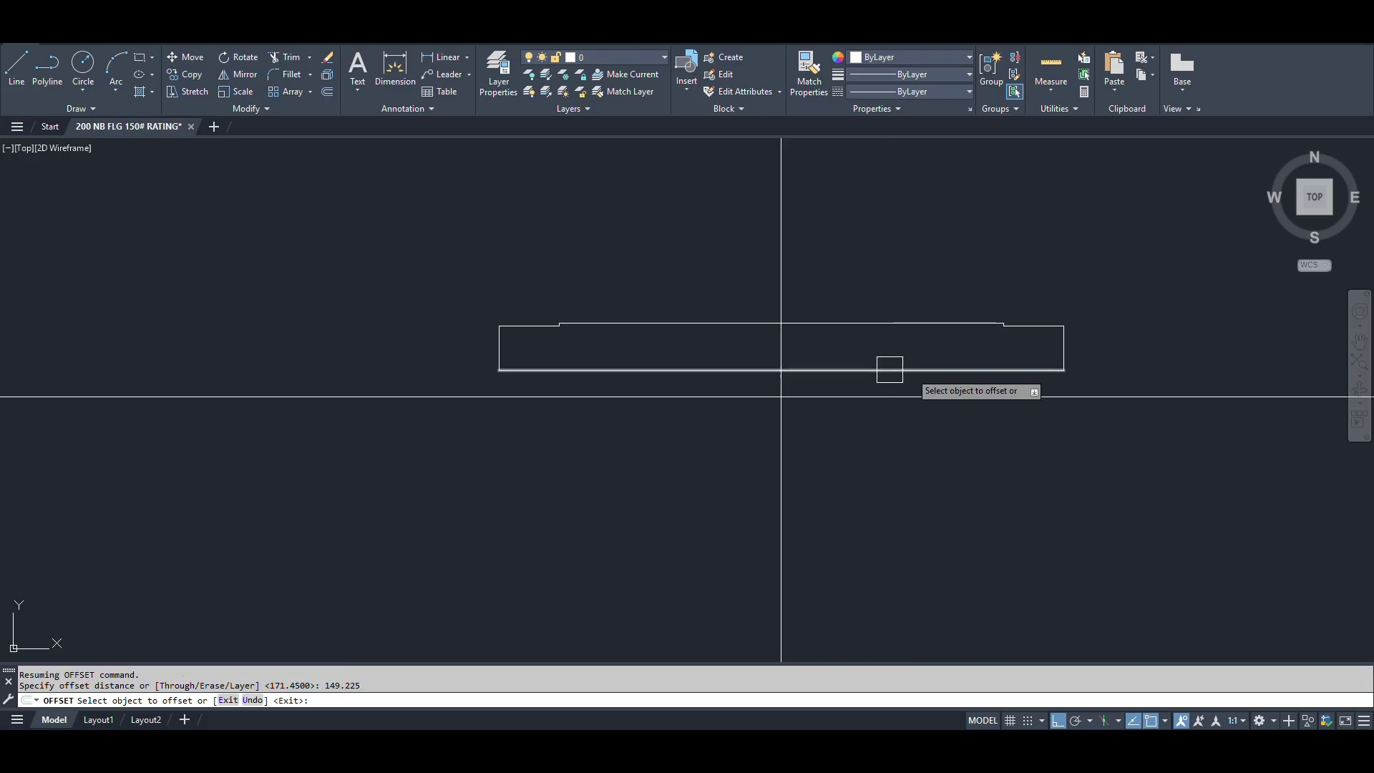
pyautogui.click(776, 336)
pyautogui.click(766, 330)
pyautogui.click(781, 350)
pyautogui.click(859, 340)
pyautogui.press('Escape')
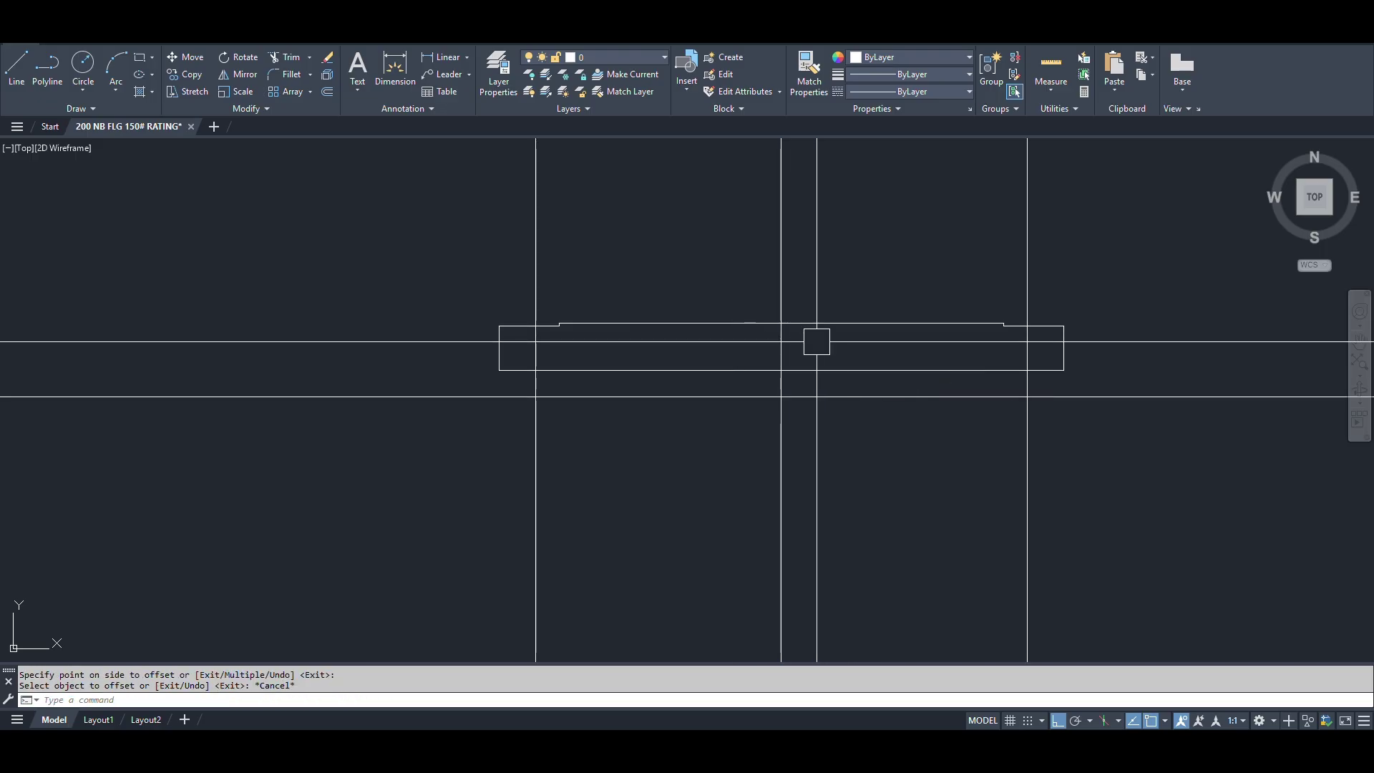
pyautogui.write('o')
pyautogui.press('Return')
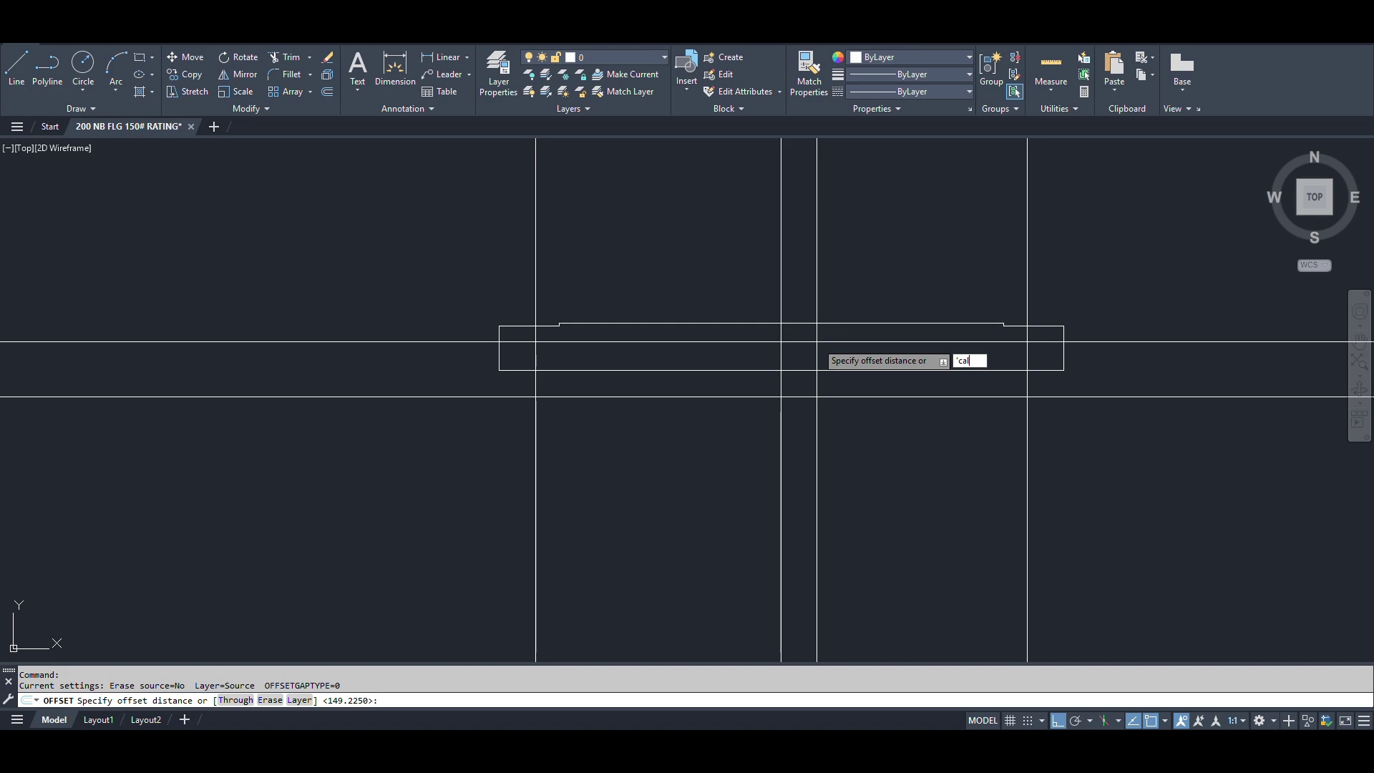
pyautogui.press('Return')
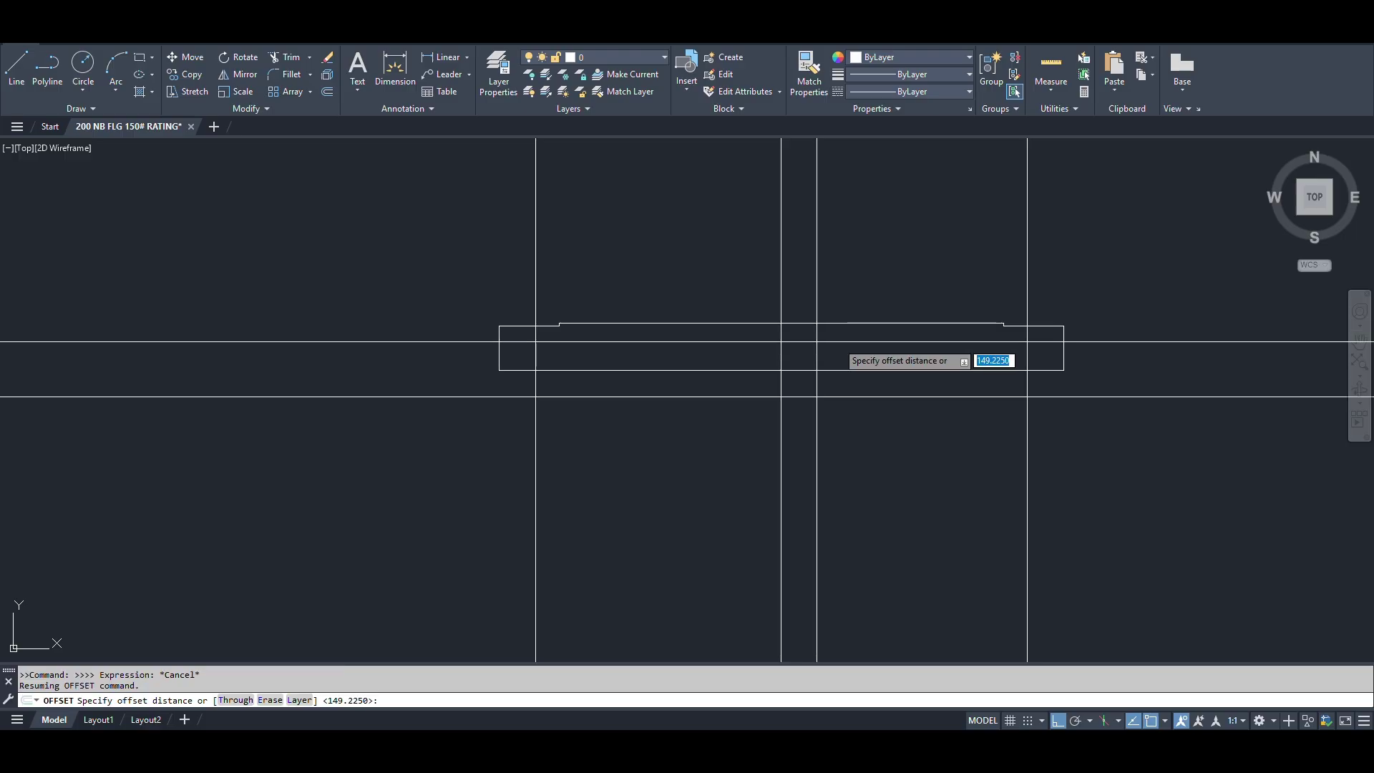
pyautogui.press('Escape')
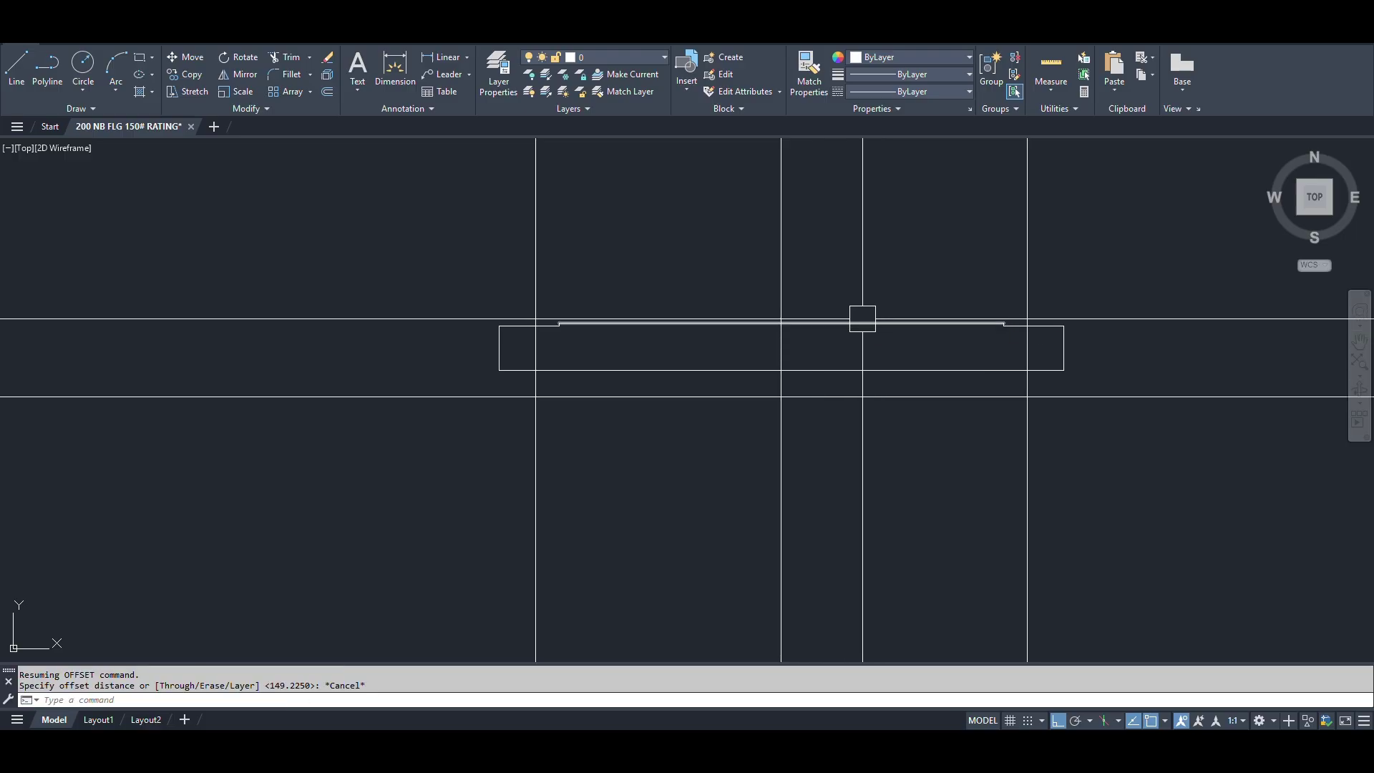
# Offset the vertical centre line to both sides by half of 246.13 for the hub's width at the flange.
pyautogui.press('Return')
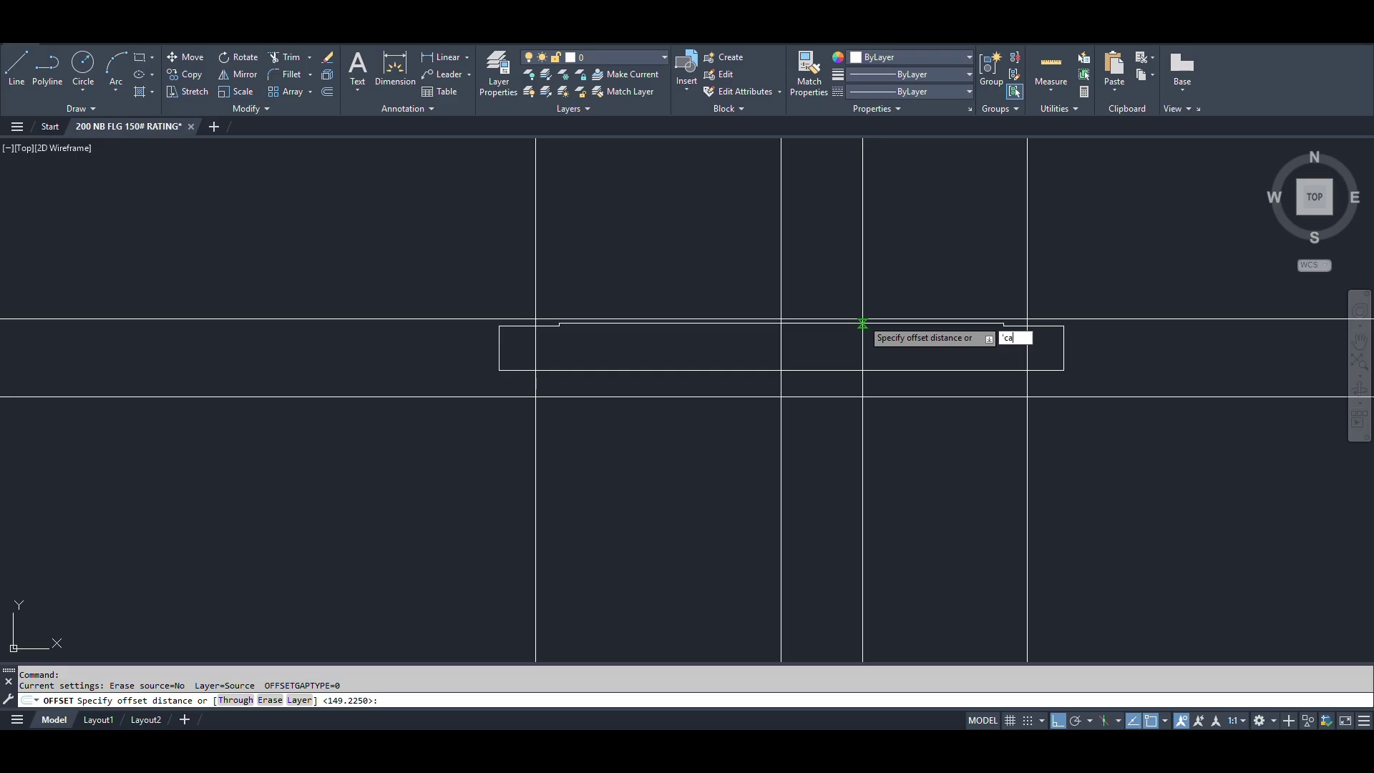
pyautogui.write("'cal")
pyautogui.press('Return')
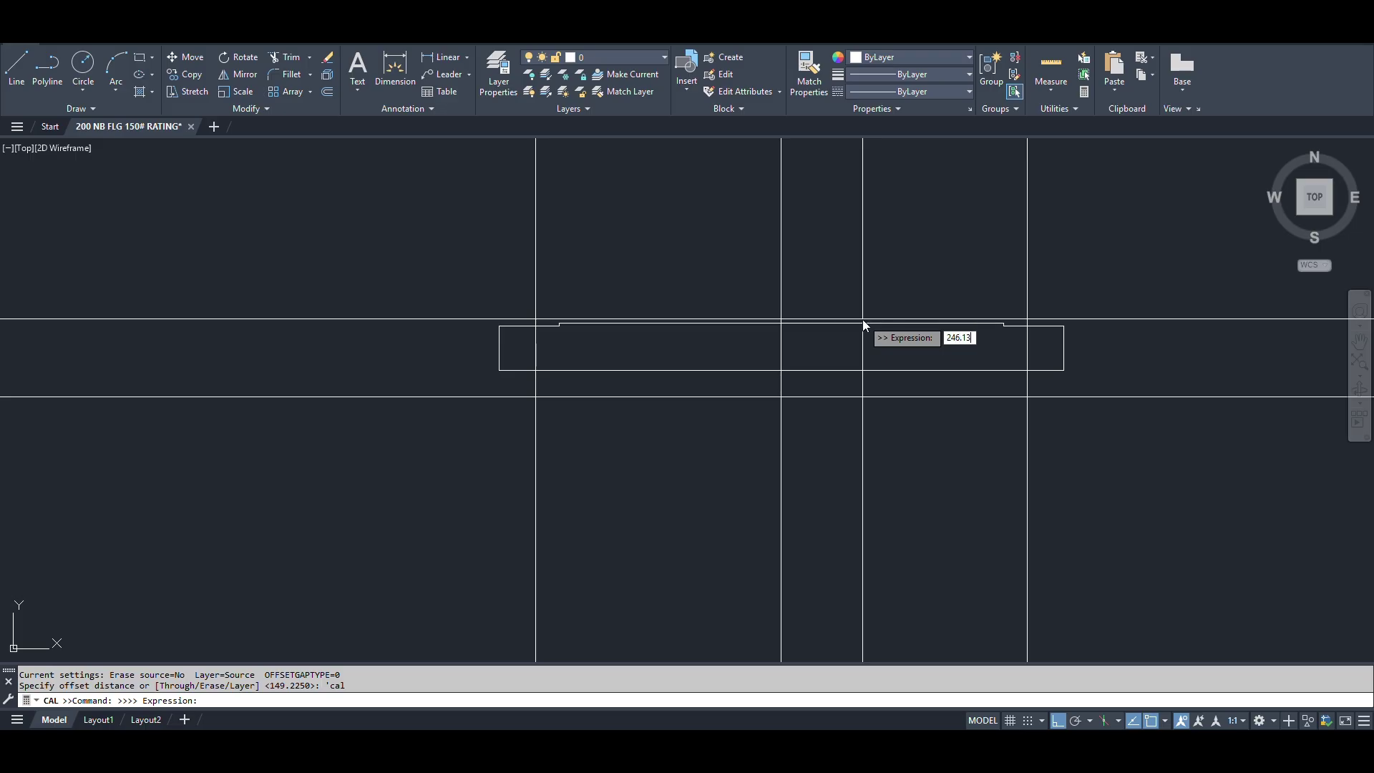
pyautogui.press('Return')
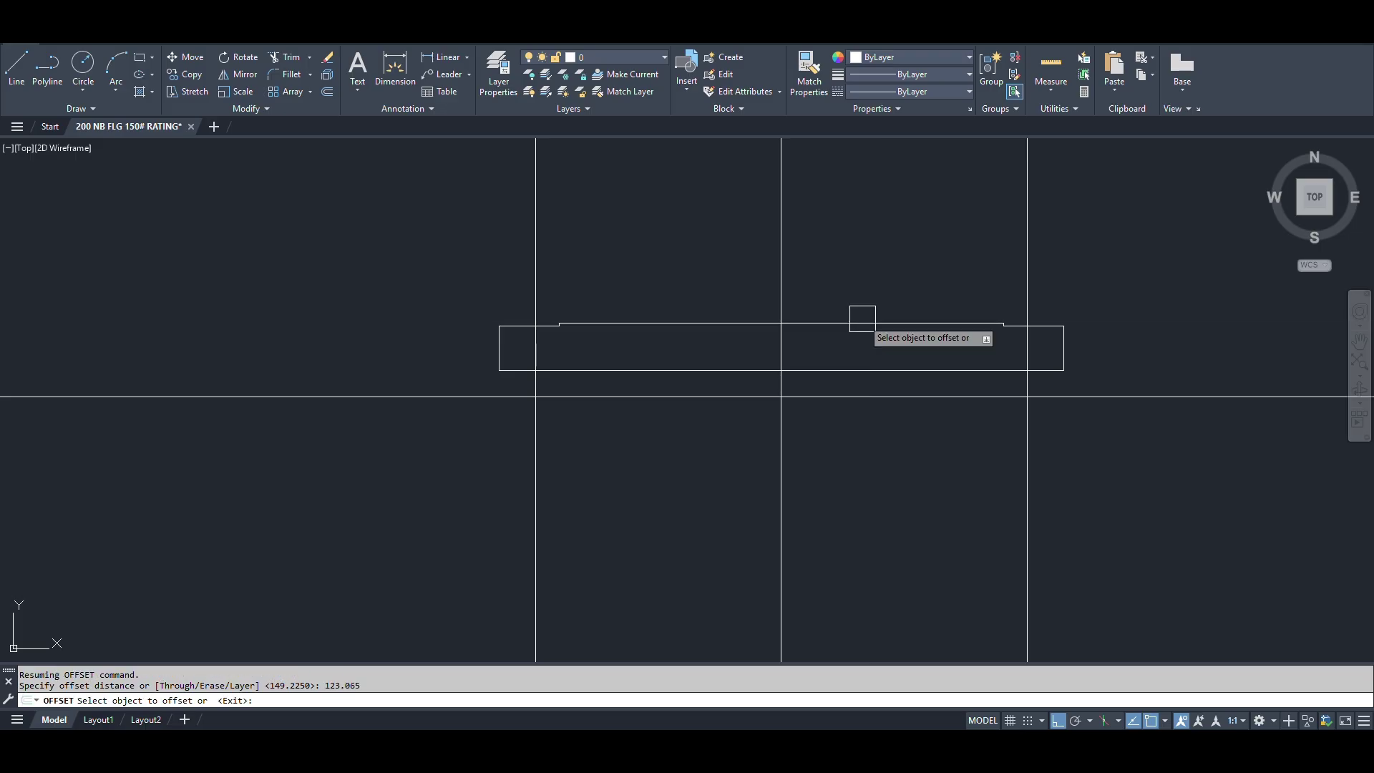
pyautogui.click(779, 224)
pyautogui.click(850, 225)
pyautogui.press('Return')
# Offset the vertical centre line to both sides by half of 242.2 for the hub's lower width.
pyautogui.write('o')
pyautogui.press('Return')
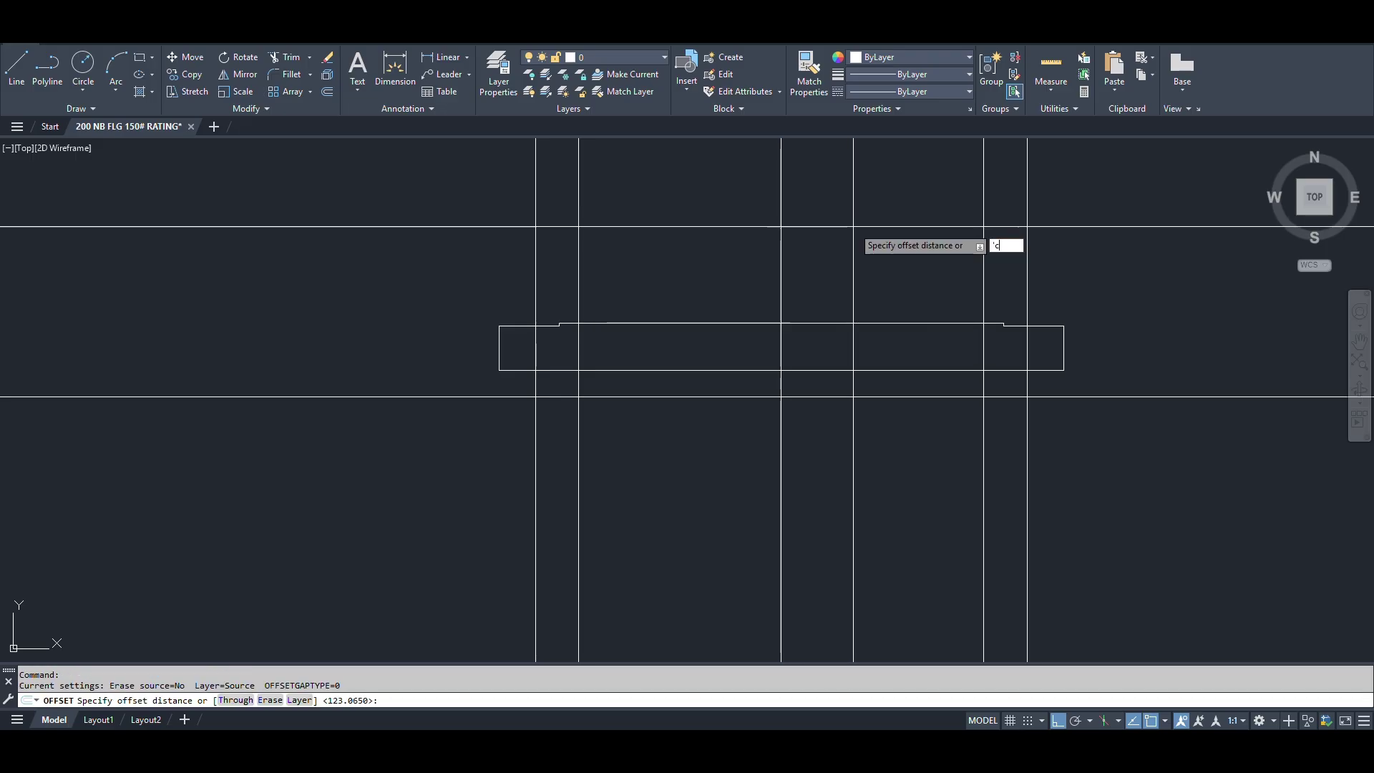
pyautogui.press('Return')
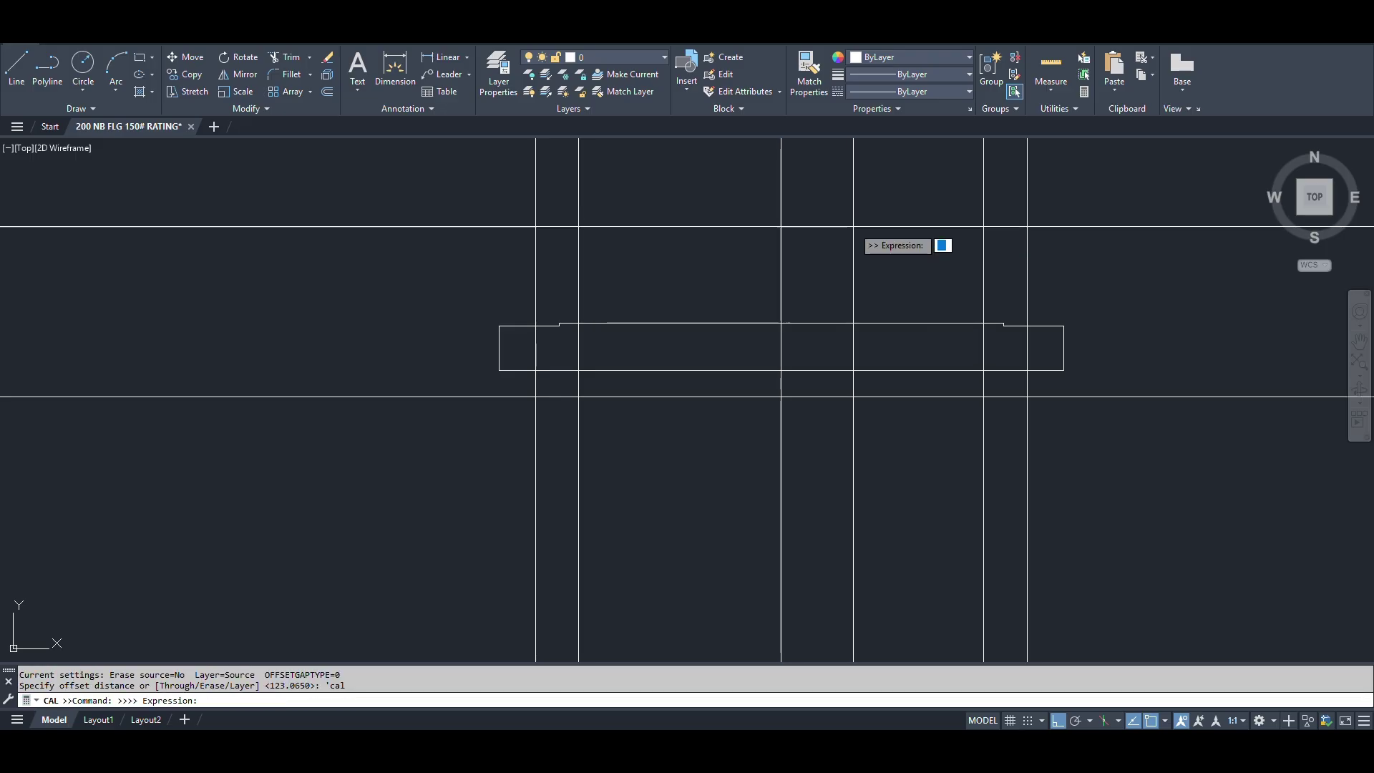
pyautogui.write('242.2/2')
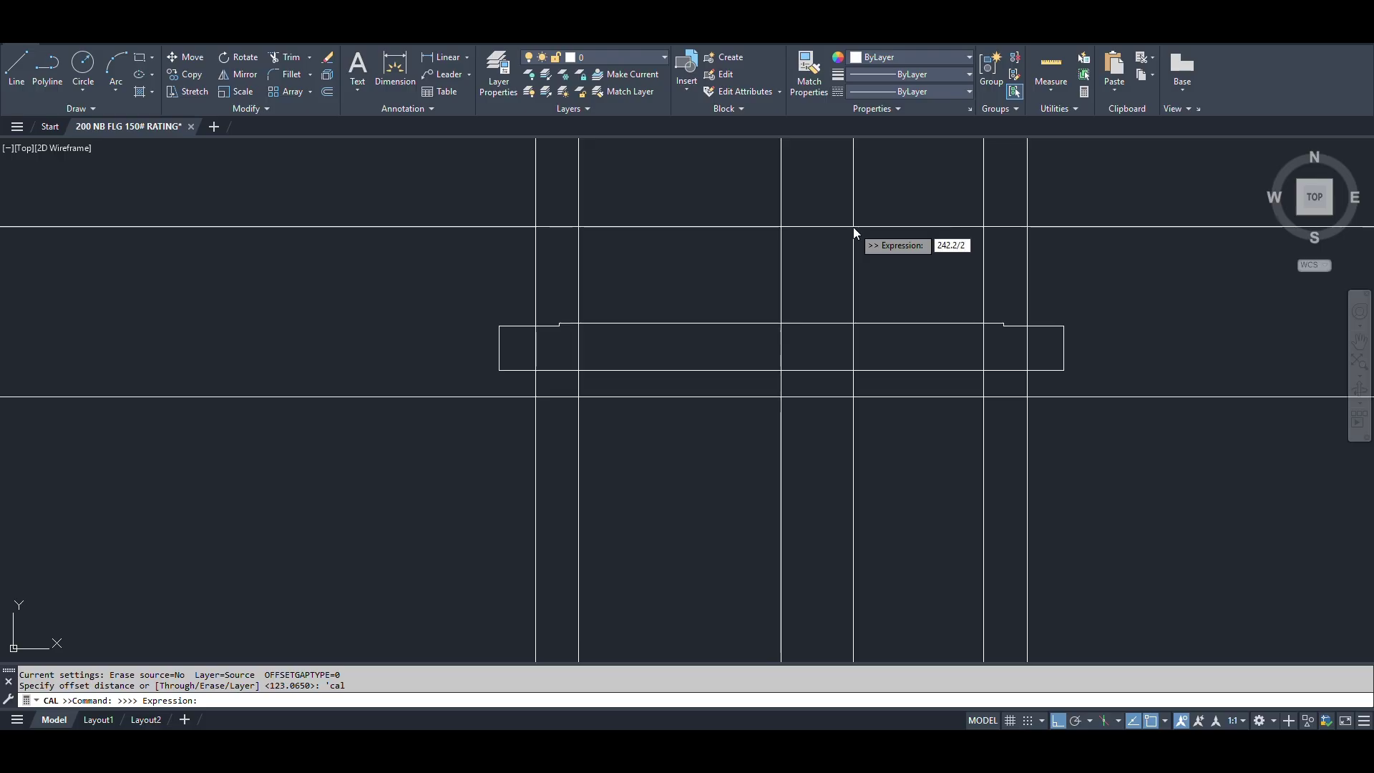
pyautogui.press('Return')
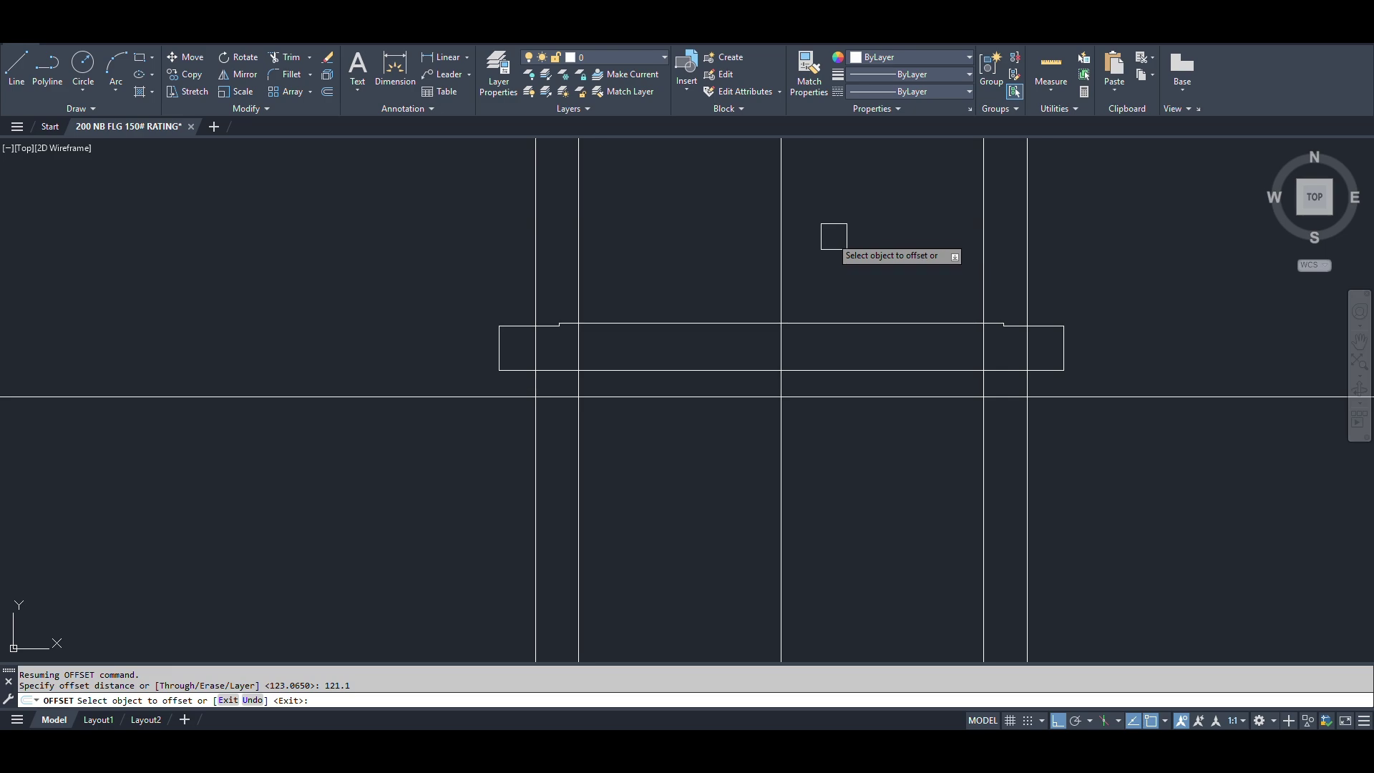
pyautogui.click(781, 247)
pyautogui.click(725, 230)
pyautogui.click(780, 251)
pyautogui.click(616, 450)
pyautogui.press('Return')
# Draw the left hub taper from the flange bottom at the wider offset line to the lower horizontal line at the narrower offset.
pyautogui.scroll(4, 554, 404)
pyautogui.press('l')
pyautogui.press('Return')
pyautogui.scroll(3, 622, 347)
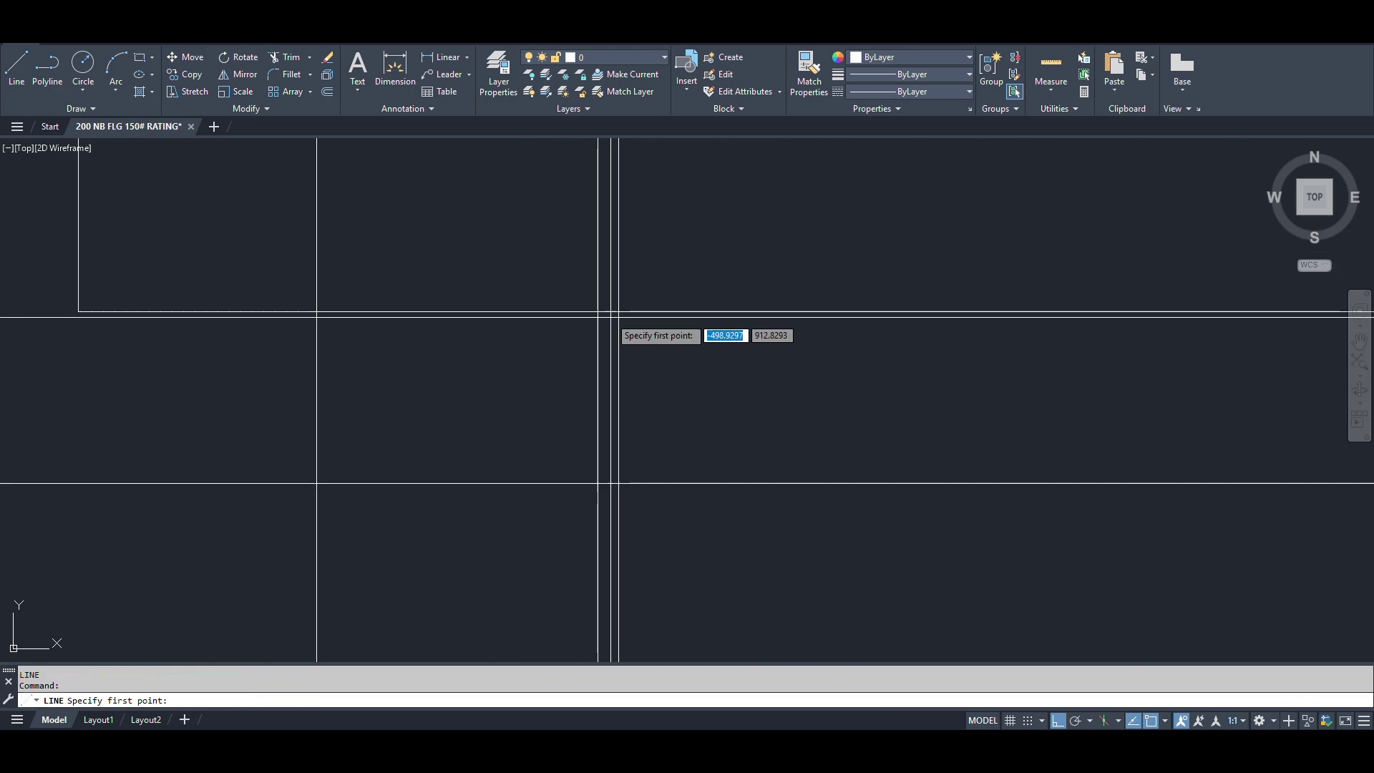
pyautogui.click(621, 361)
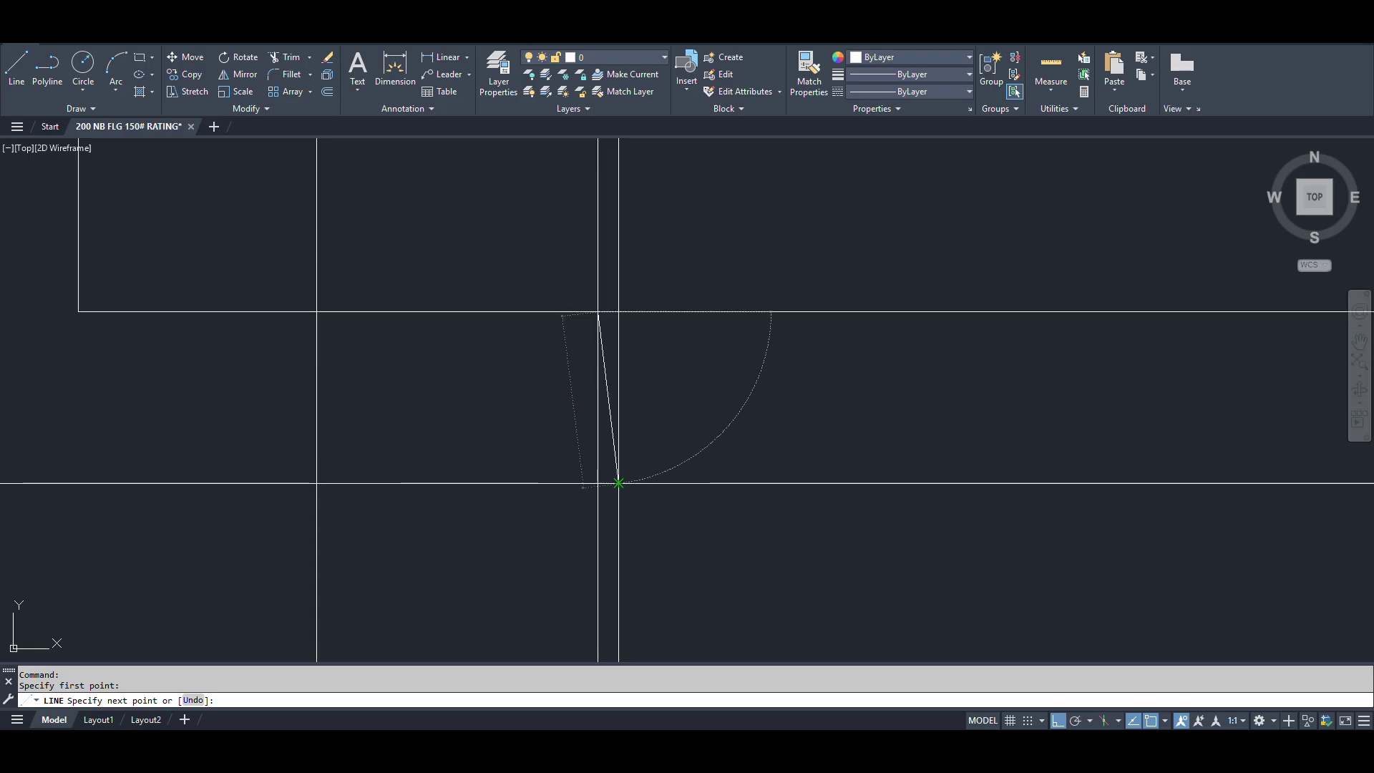
pyautogui.click(621, 483)
pyautogui.press('Return')
# Draw the right hub taper from the flange bottom at the wider offset line to the lower horizontal line at the narrower offset.
pyautogui.scroll(-3, 496, 423)
pyautogui.scroll(3, 804, 397)
pyautogui.scroll(4, 614, 447)
pyautogui.press('l')
pyautogui.press('Return')
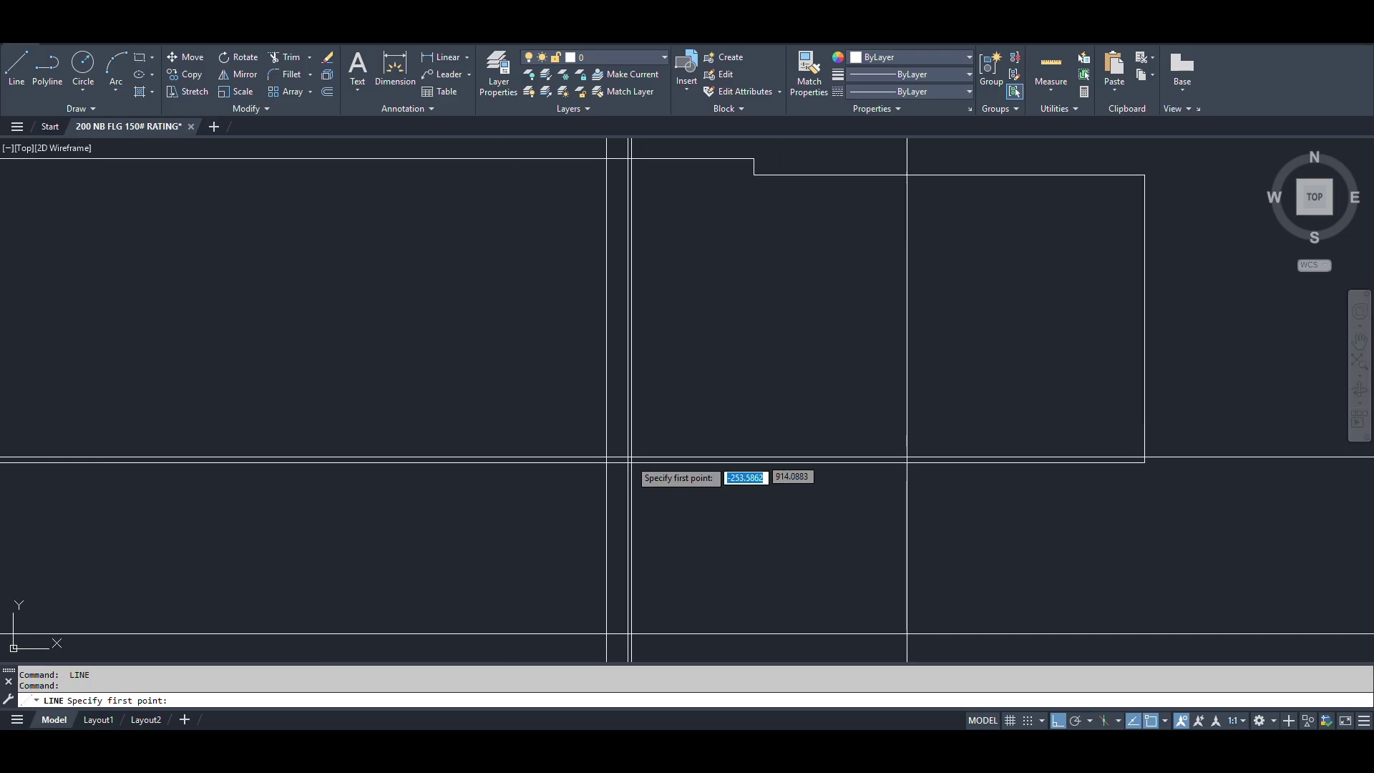
pyautogui.scroll(-2, 709, 384)
pyautogui.click(695, 437)
pyautogui.click(689, 492)
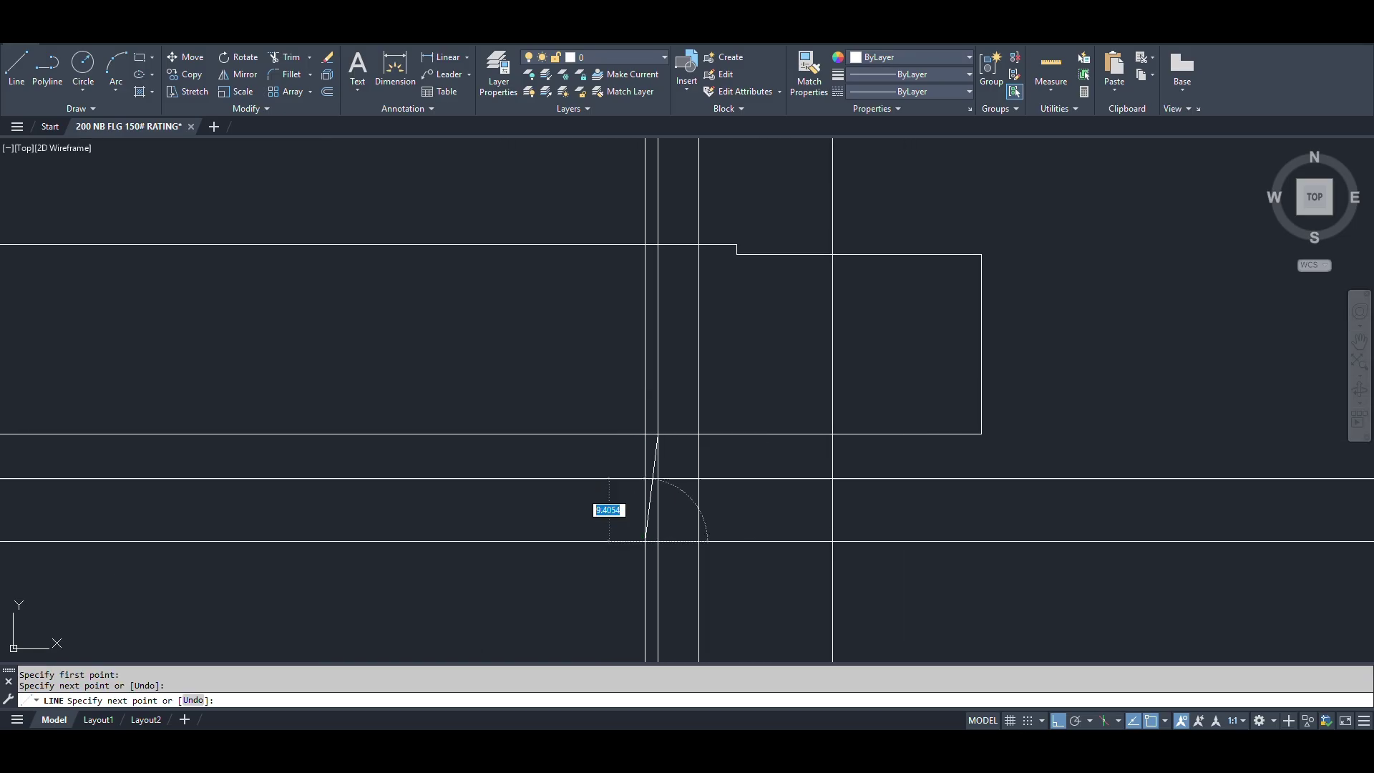
pyautogui.press('Return')
# Erase the two pairs of vertical hub construction lines on the right and left sides.
pyautogui.scroll(-3, 787, 400)
pyautogui.write('e')
pyautogui.press('Return')
pyautogui.scroll(3, 902, 443)
pyautogui.click(908, 430)
pyautogui.click(837, 427)
pyautogui.press('Return')
pyautogui.press('Return')
pyautogui.click(318, 454)
pyautogui.click(215, 423)
pyautogui.press('Return')
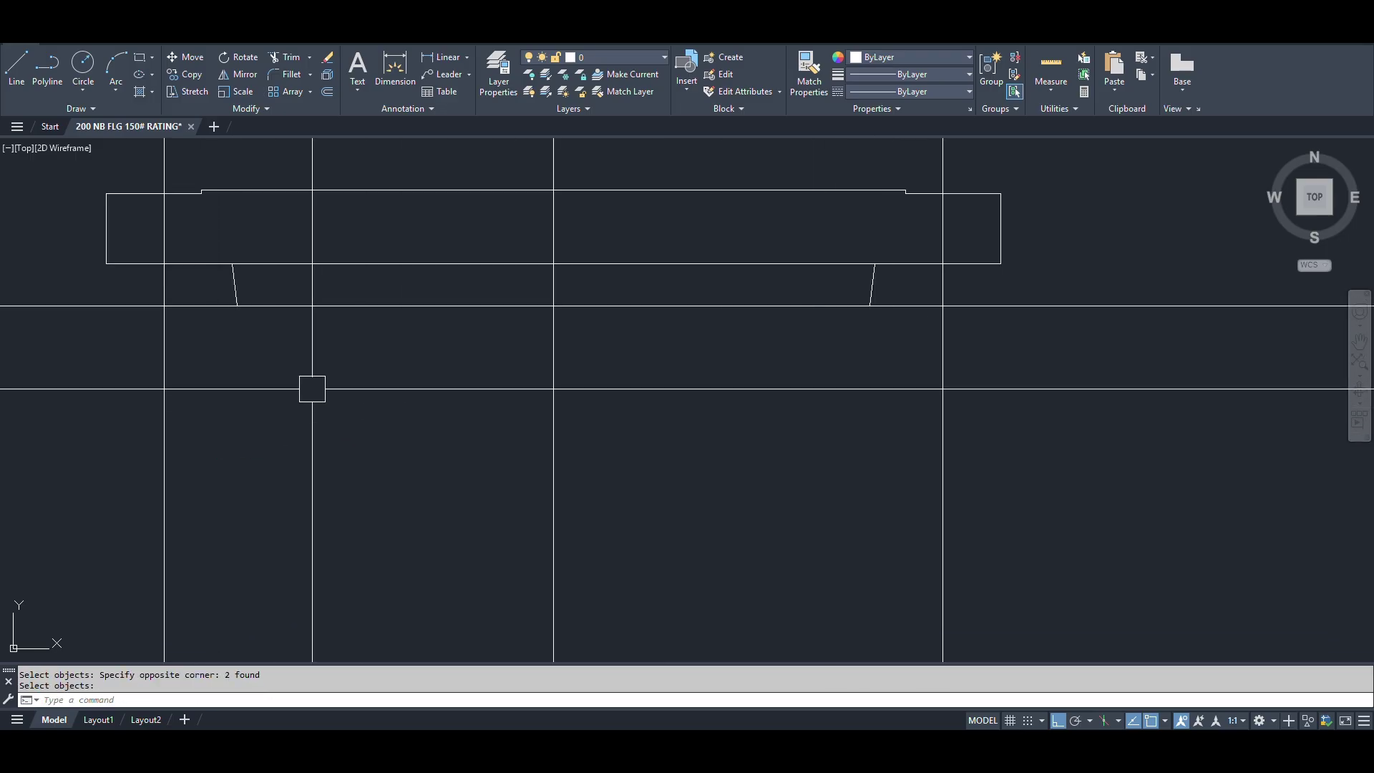
# Trim away the flange's bottom line between the two hub tapers.
pyautogui.write('tr')
pyautogui.press('Return')
pyautogui.moveTo(737, 252); pyautogui.dragTo(719, 281)
pyautogui.press('Return')
# Fillet both hub tapers to the lower horizontal line with a radius of 0 to close the hub corners.
pyautogui.write('f')
pyautogui.press('Return')
pyautogui.write('r')
pyautogui.press('Return')
pyautogui.write('0')
pyautogui.press('Return')
pyautogui.click(870, 286)
pyautogui.click(847, 301)
pyautogui.press('Return')
pyautogui.click(315, 307)
pyautogui.click(232, 293)
# Offset the vertical centre line to both sides by half of 221.49 for the bore.
pyautogui.scroll(-2, 756, 320)
pyautogui.scroll(2, 508, 304)
pyautogui.write('o')
pyautogui.press('Return')
pyautogui.write("'c")
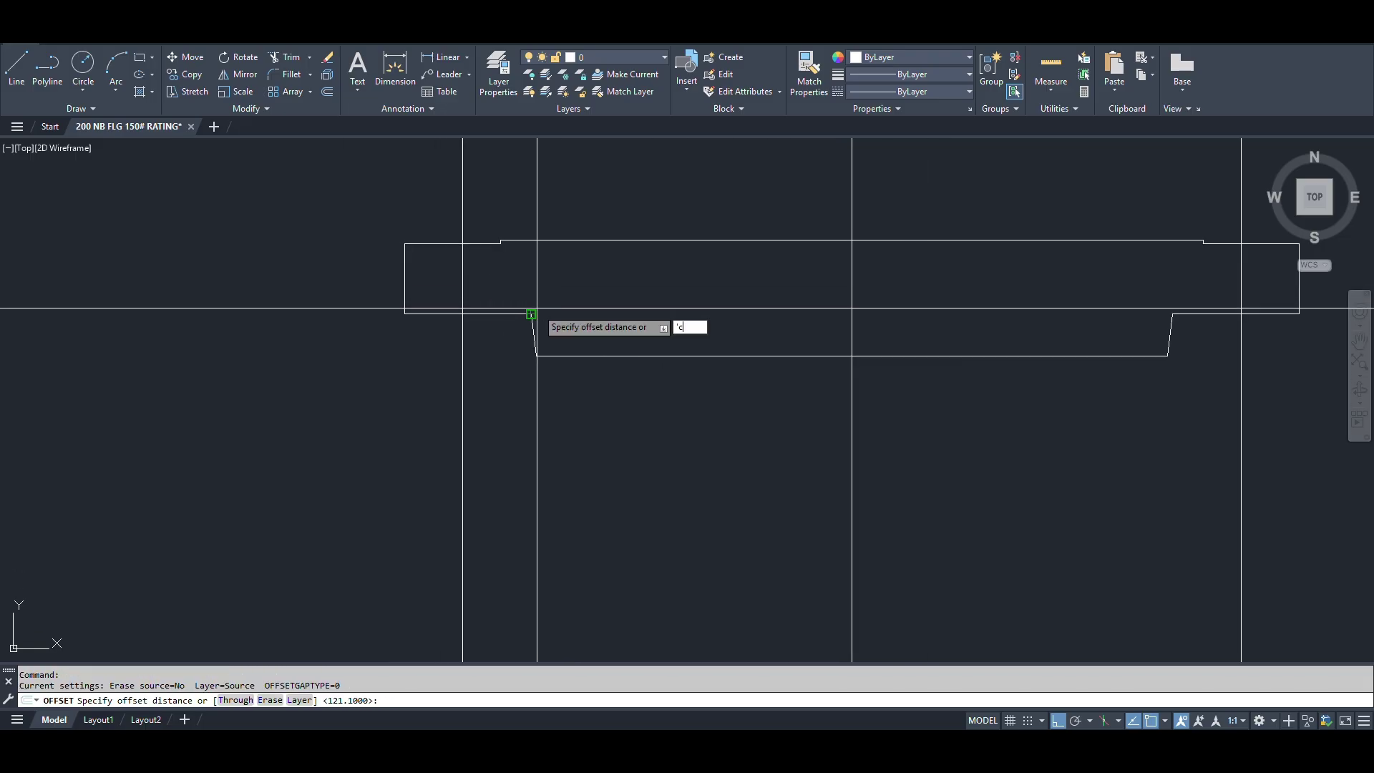
pyautogui.write('al')
pyautogui.press('Return')
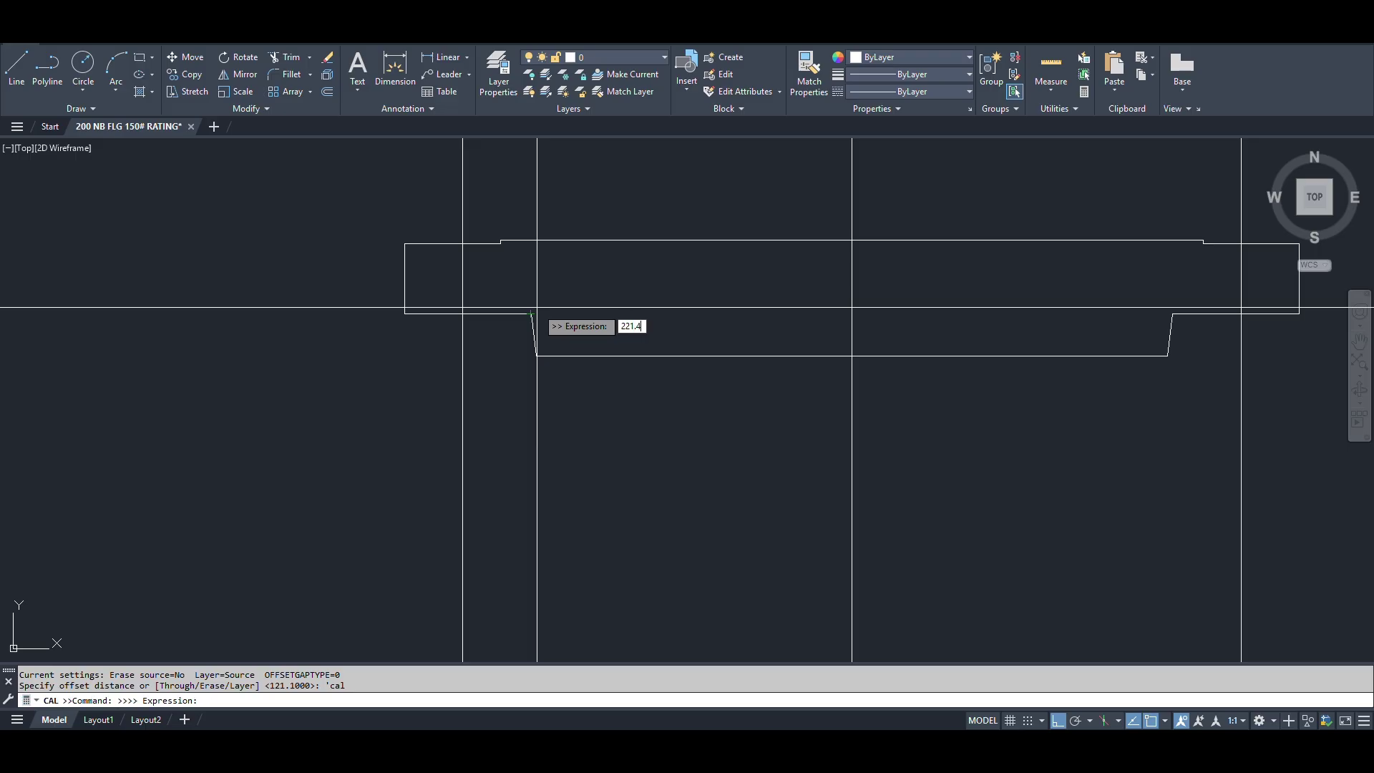
pyautogui.write('221.49/2')
pyautogui.press('Return')
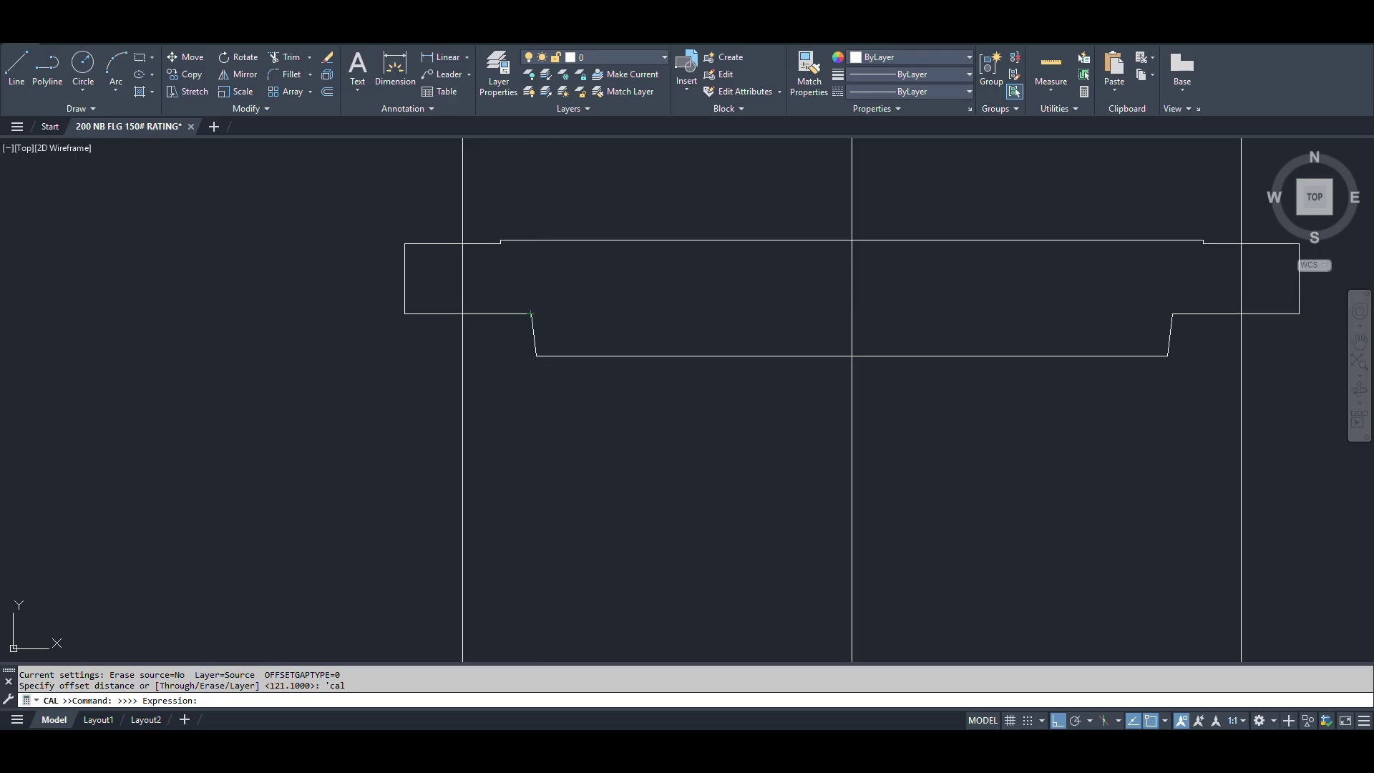
pyautogui.click(851, 297)
pyautogui.click(830, 300)
pyautogui.click(851, 308)
pyautogui.click(895, 314)
pyautogui.press('Return')
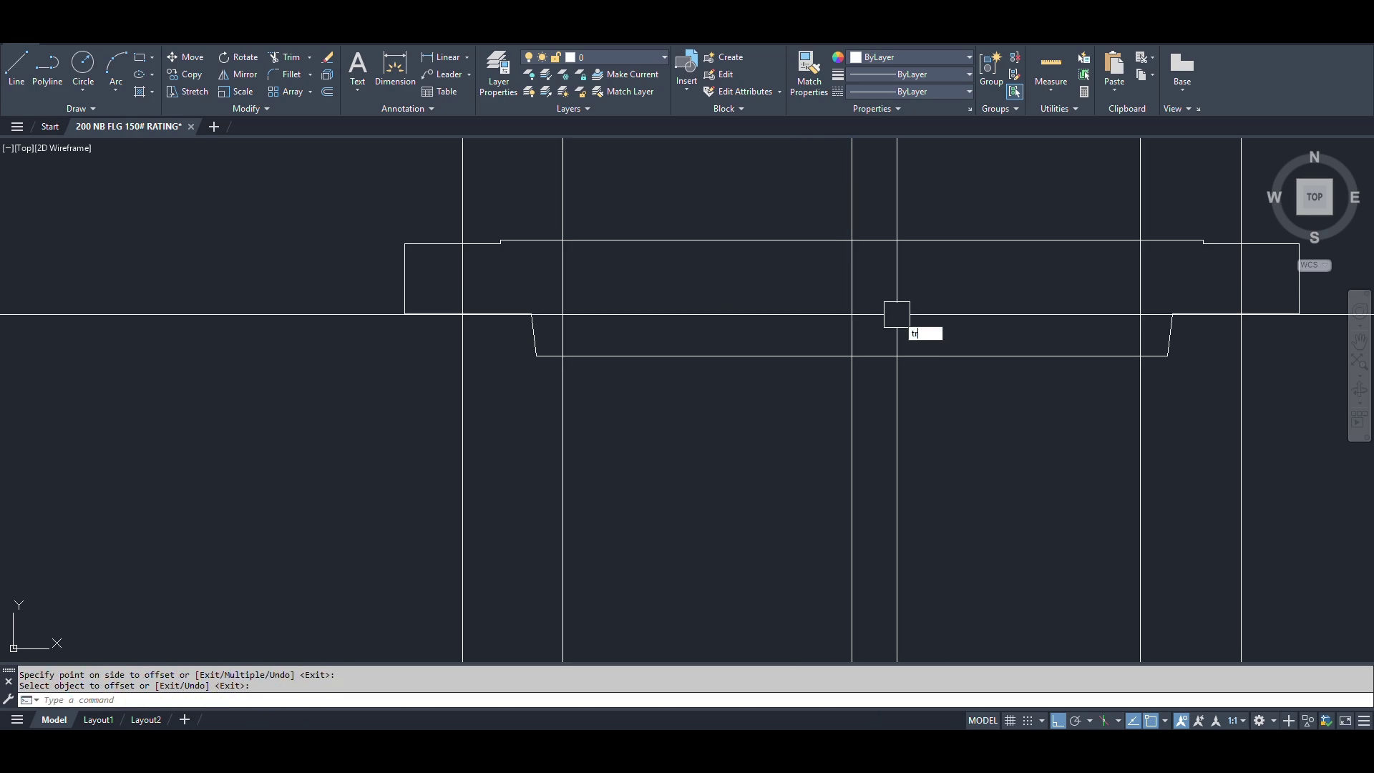
# Trim both bore lines above the raised face and below the hub's bottom edge.
pyautogui.write('tr')
pyautogui.press('Return')
pyautogui.click(564, 179)
pyautogui.click(1141, 208)
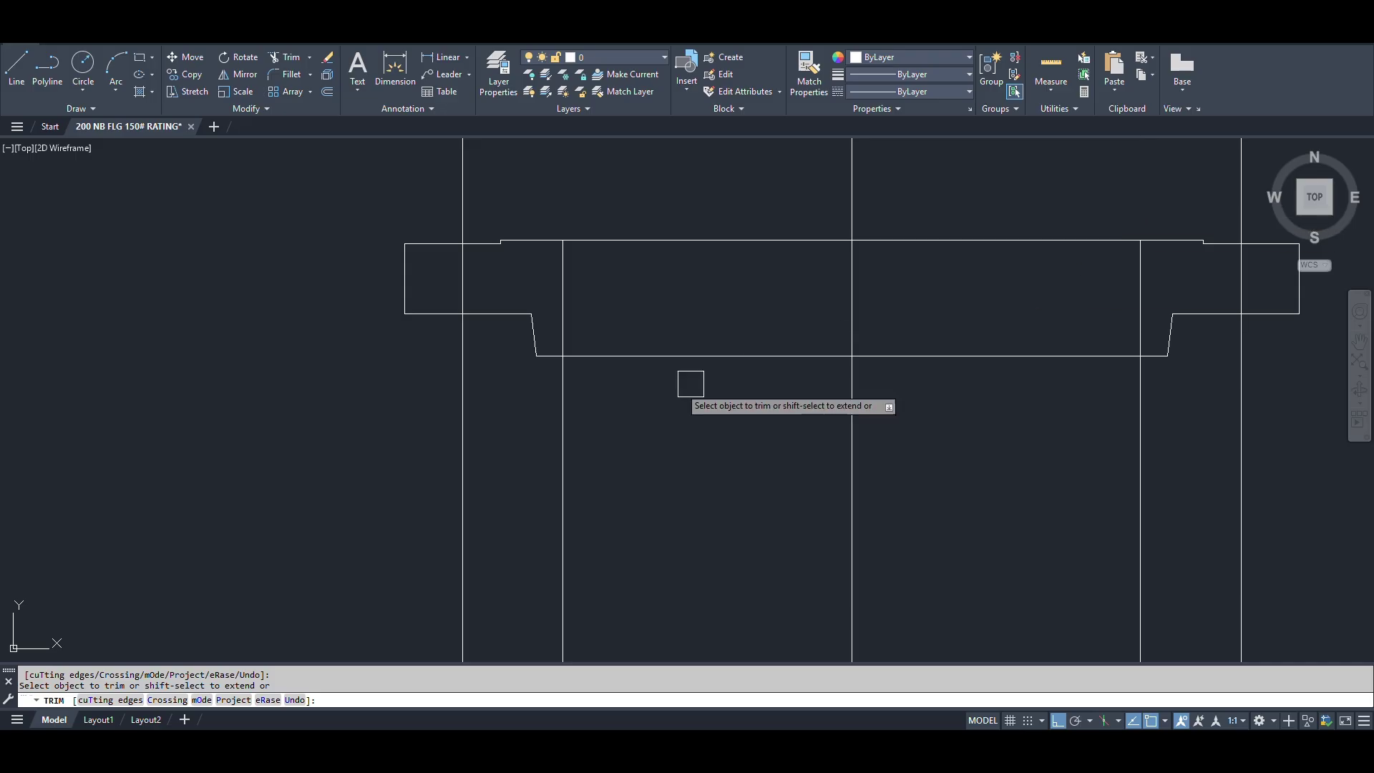
pyautogui.click(573, 390)
pyautogui.click(1142, 406)
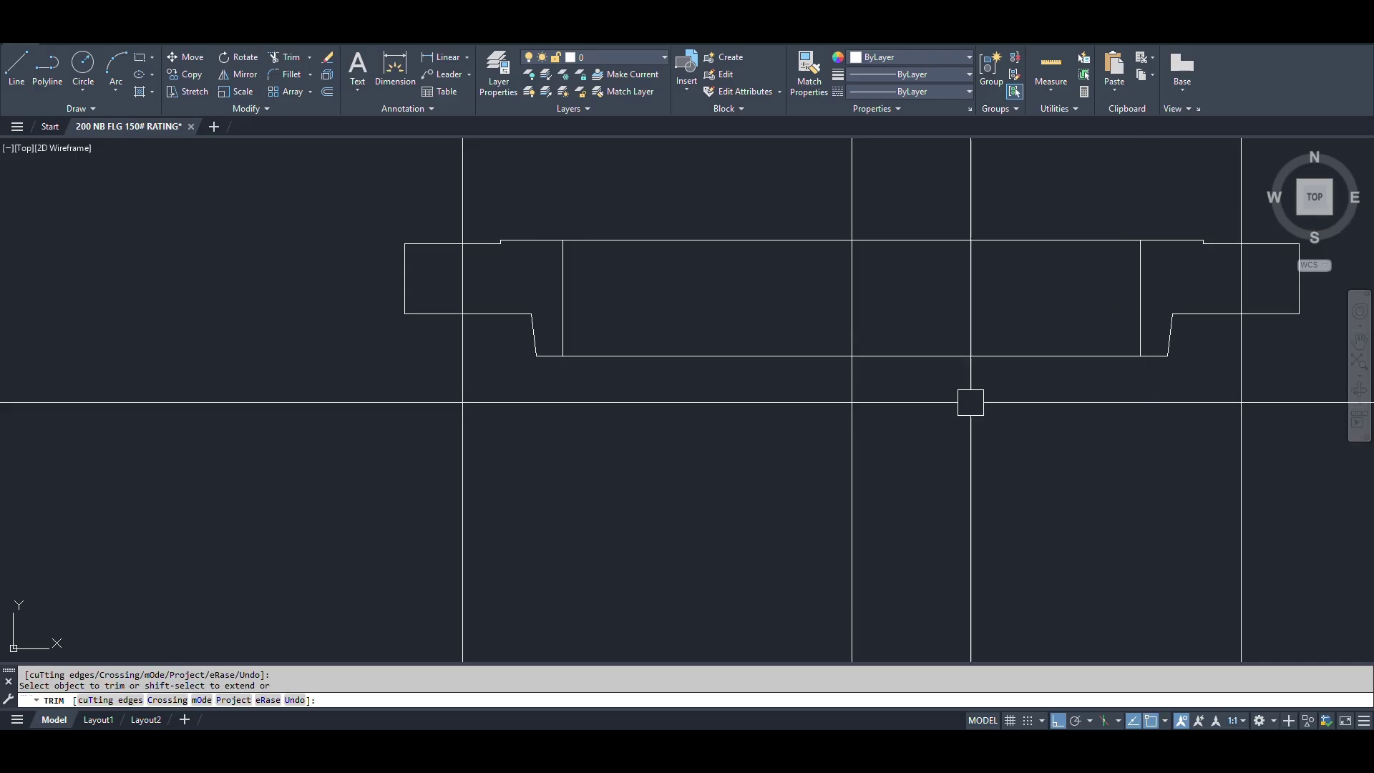
pyautogui.press('Return')
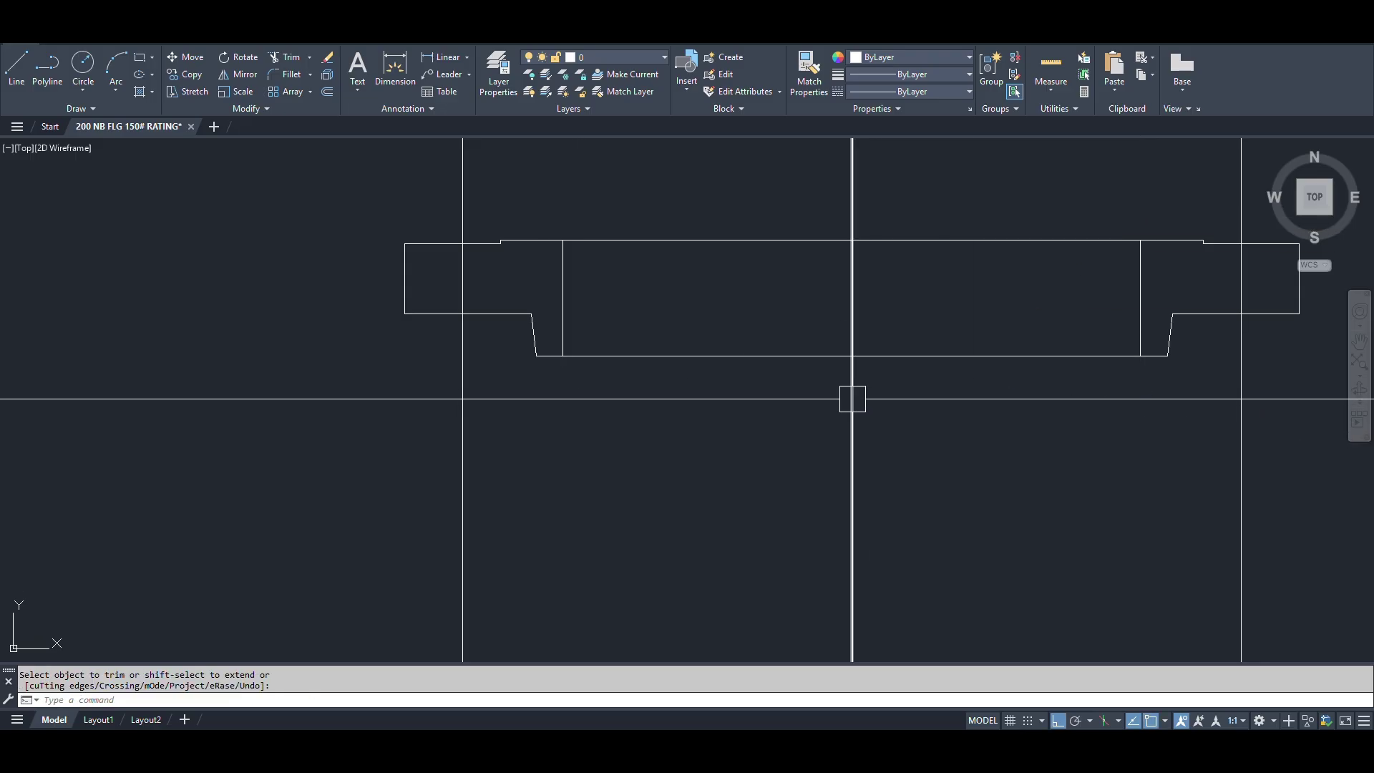
pyautogui.press('Return')
pyautogui.click(851, 356)
pyautogui.click(692, 362)
pyautogui.click(462, 379)
pyautogui.press('Return')
pyautogui.click(491, 356)
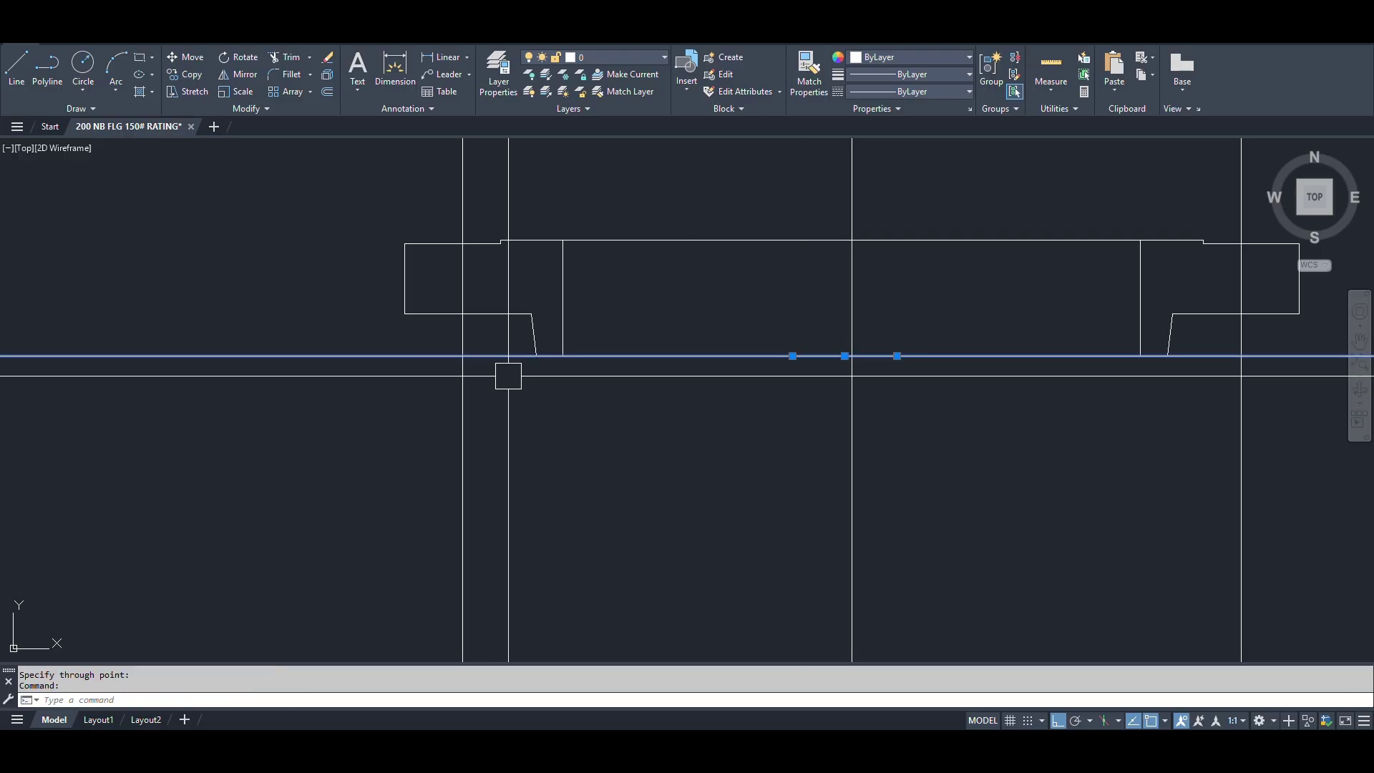
pyautogui.press('Delete')
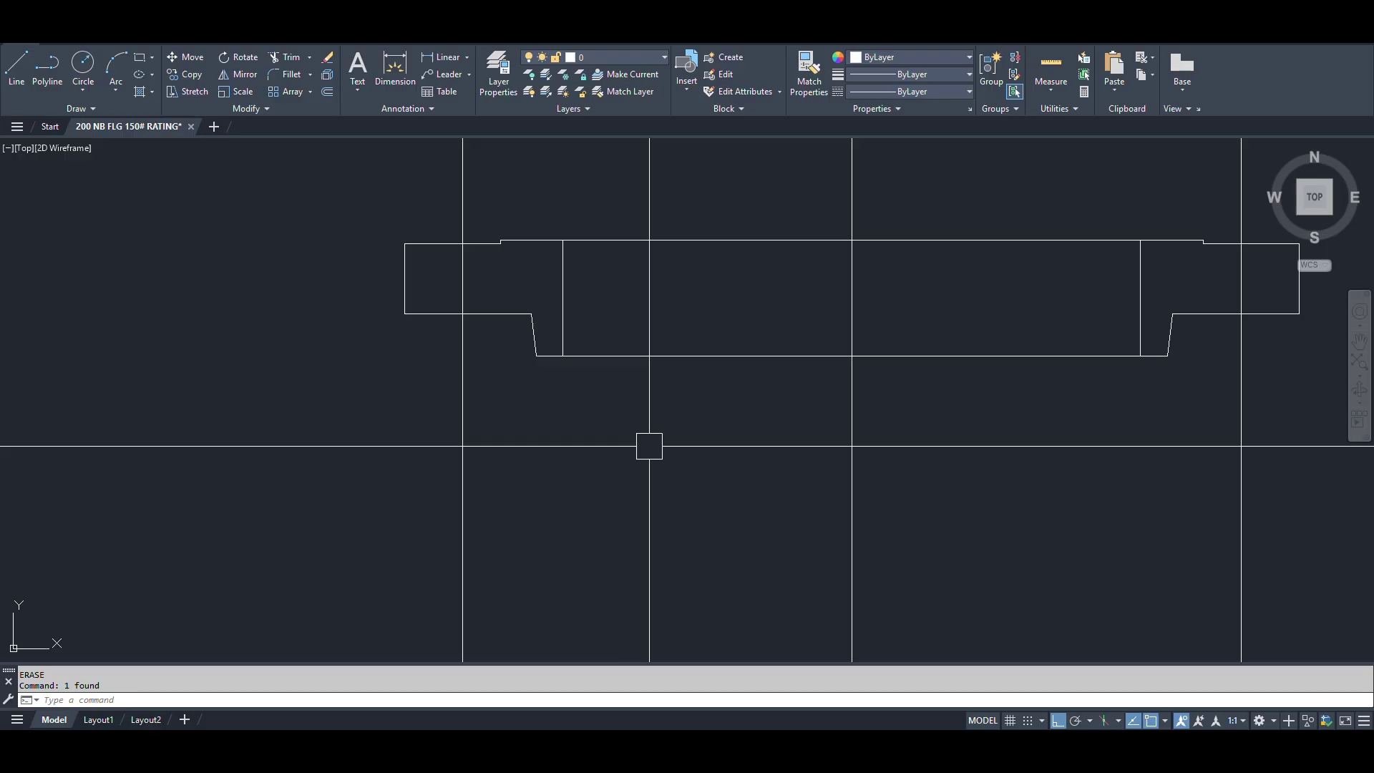
# Break the vertical centre line and both bolt-hole centre lines a short distance below the flange.
pyautogui.write('br')
pyautogui.press('Return')
pyautogui.click(852, 392)
pyautogui.click(934, 463)
pyautogui.press('Return')
pyautogui.click(1241, 349)
pyautogui.click(1241, 392)
pyautogui.press('Return')
pyautogui.click(463, 344)
pyautogui.click(463, 392)
# Break the vertical centre line and both bolt-hole centre lines a short distance above the flange.
pyautogui.press('Return')
pyautogui.click(463, 221)
pyautogui.scroll(-4, 632, 383)
pyautogui.scroll(4, 784, 339)
pyautogui.press('Return')
pyautogui.click(746, 356)
pyautogui.click(750, 316)
pyautogui.press('Return')
pyautogui.click(355, 346)
pyautogui.click(361, 303)
# Erase the cut-off pieces of the three centre lines below and above the flange section.
pyautogui.scroll(-2, 781, 326)
pyautogui.click(920, 526)
pyautogui.click(159, 526)
pyautogui.press('Delete')
pyautogui.scroll(-4, 804, 384)
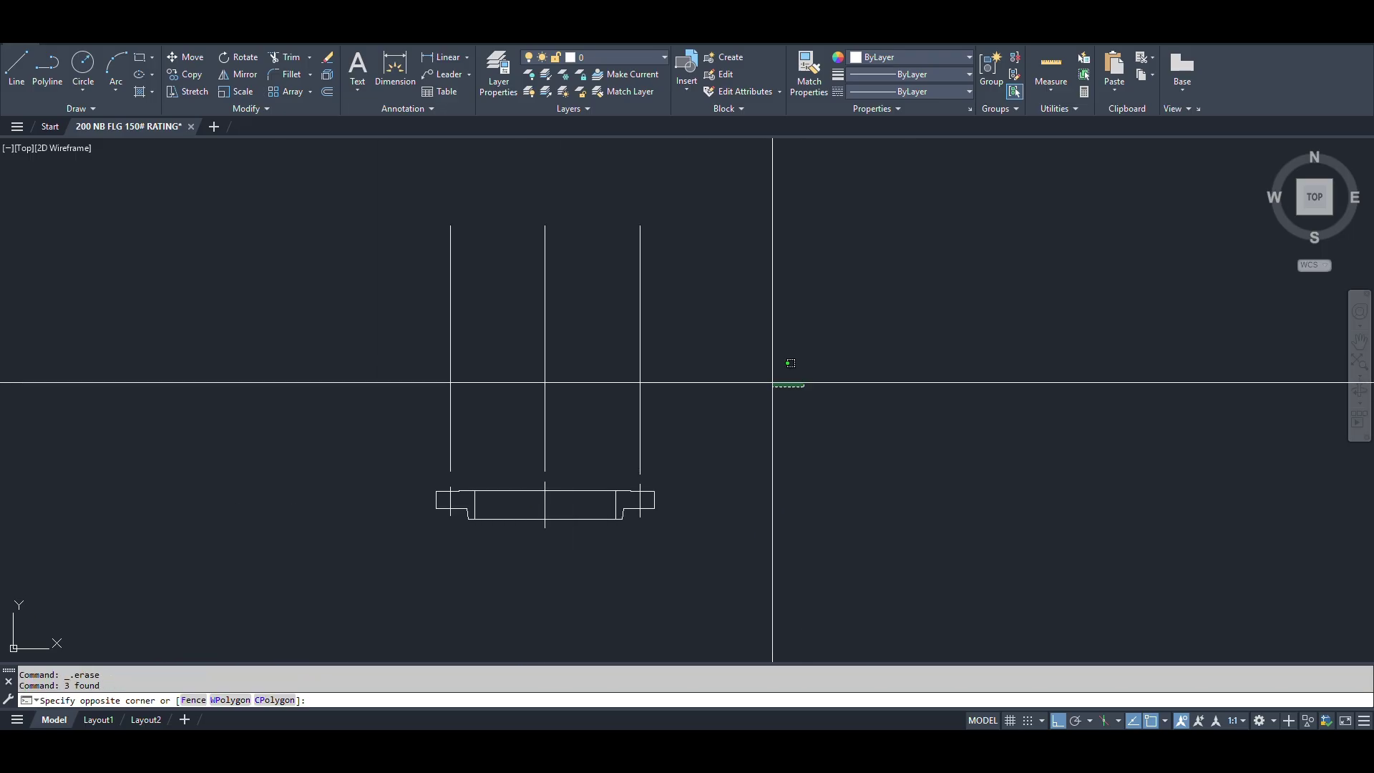
pyautogui.scroll(6, 479, 526)
# Move the main centre line and both bolt-hole centre lines to the CEN layer.
pyautogui.click(901, 437)
pyautogui.click(733, 472)
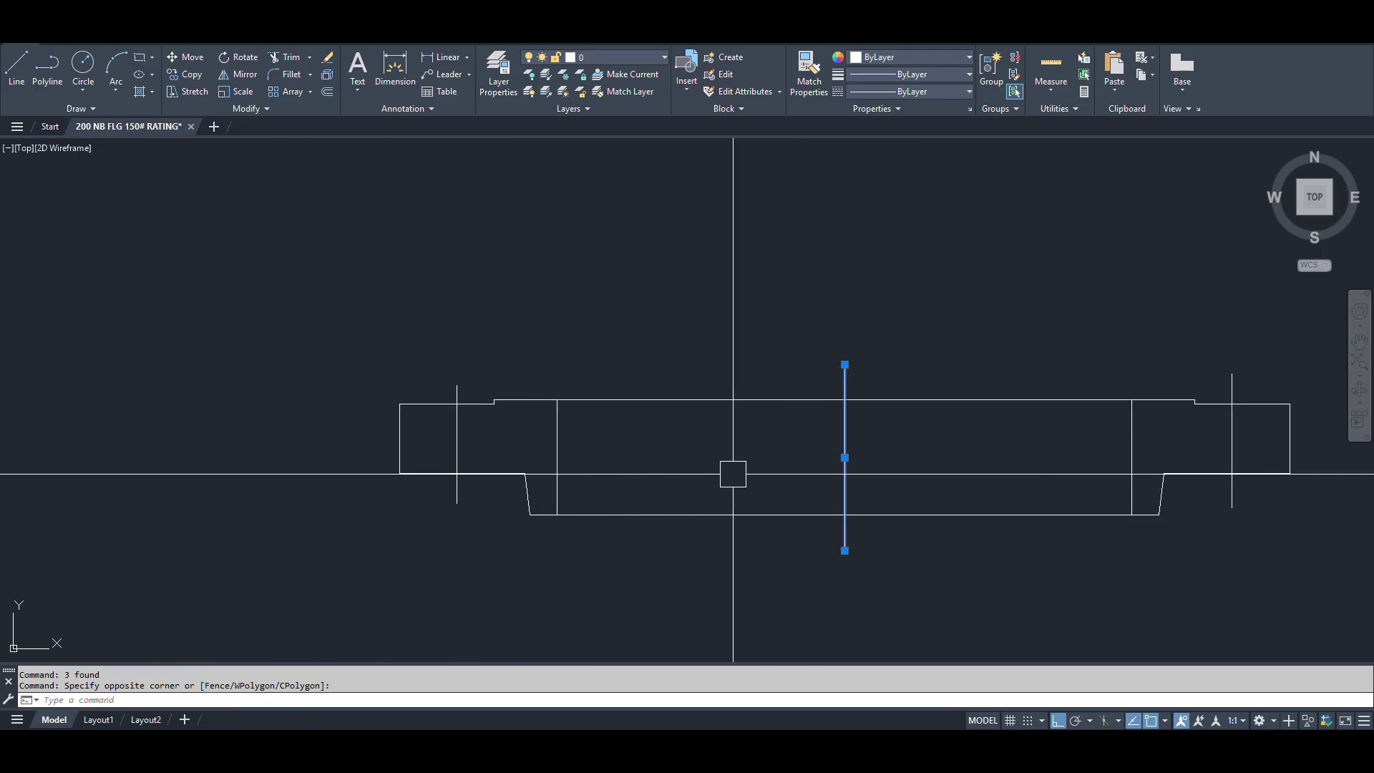
pyautogui.click(454, 420)
pyautogui.click(1231, 429)
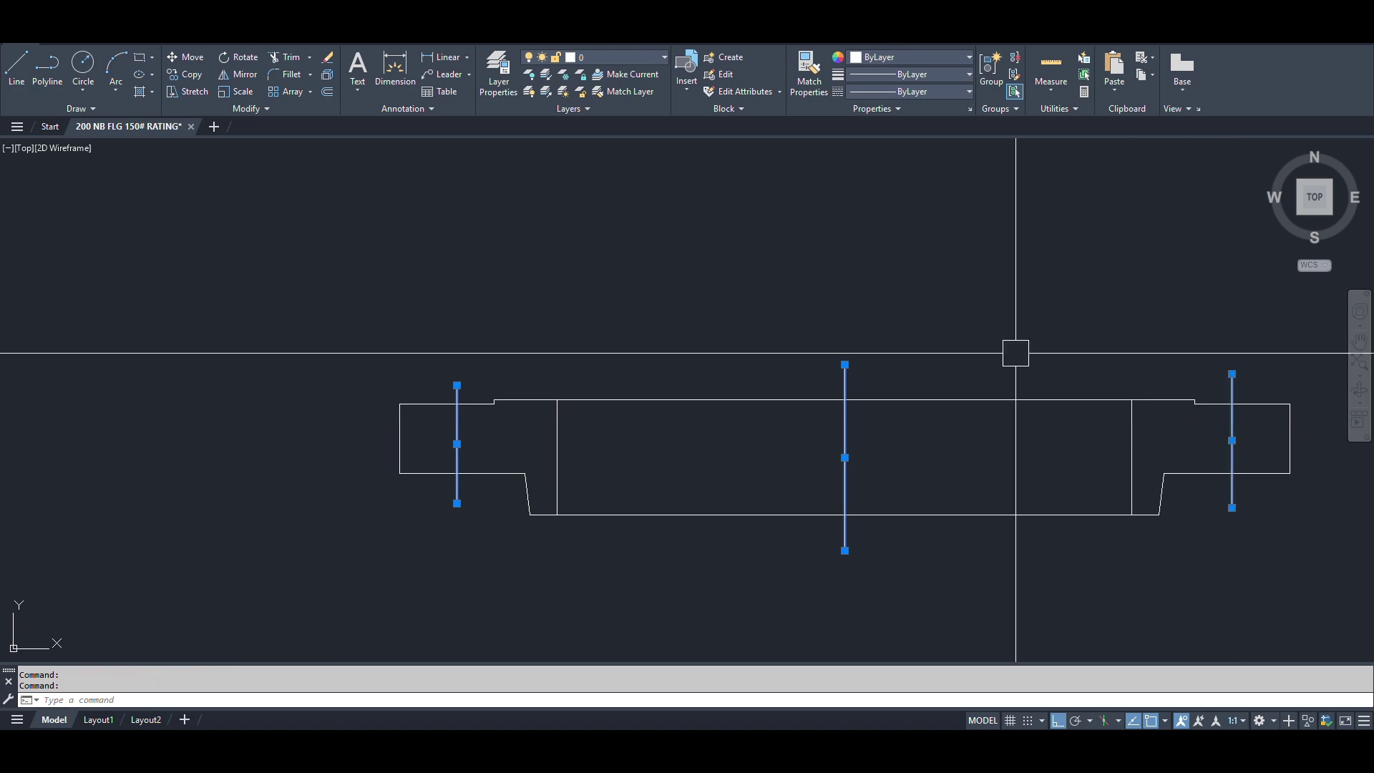
pyautogui.click(625, 58)
pyautogui.click(589, 92)
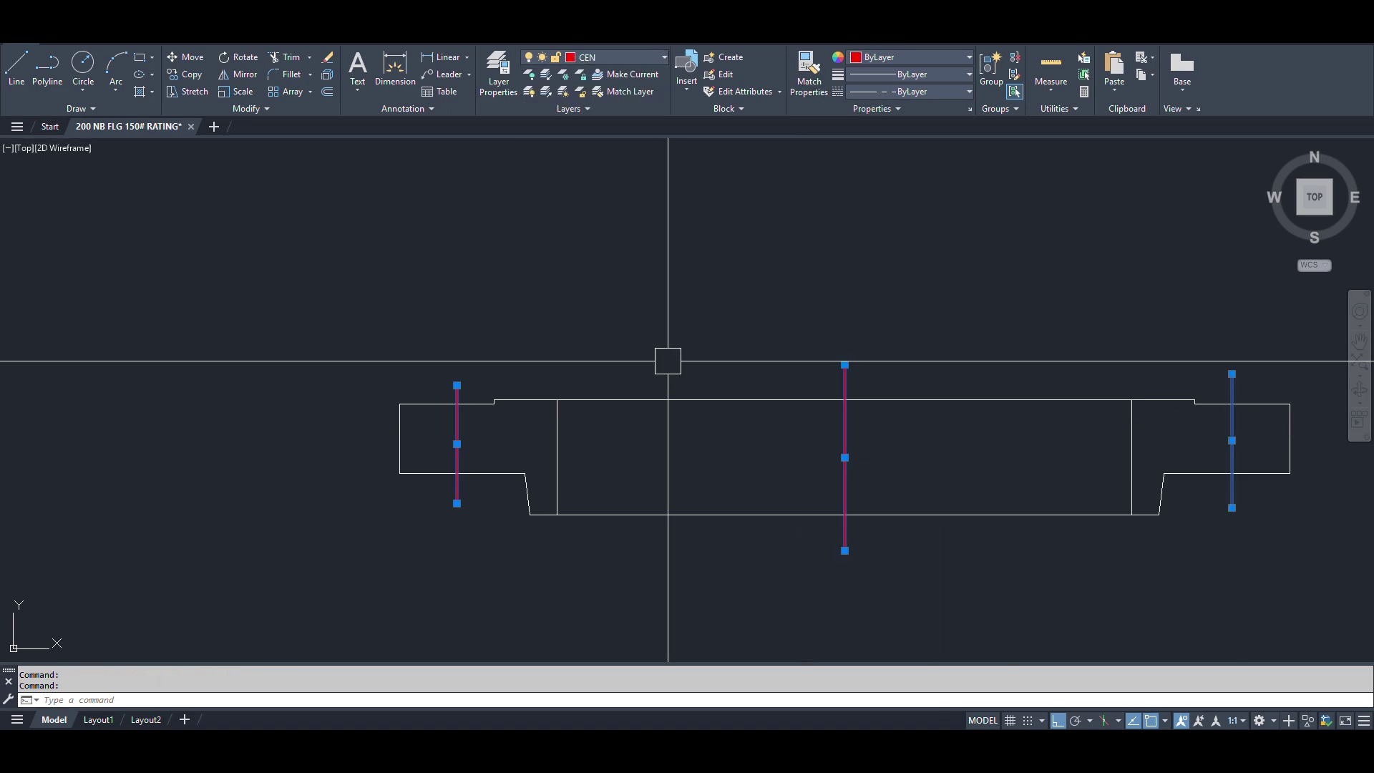
# Set the linetype scale of the three centre lines to 10 and make HATCH the current layer.
pyautogui.hotkey('ctrl', '1')
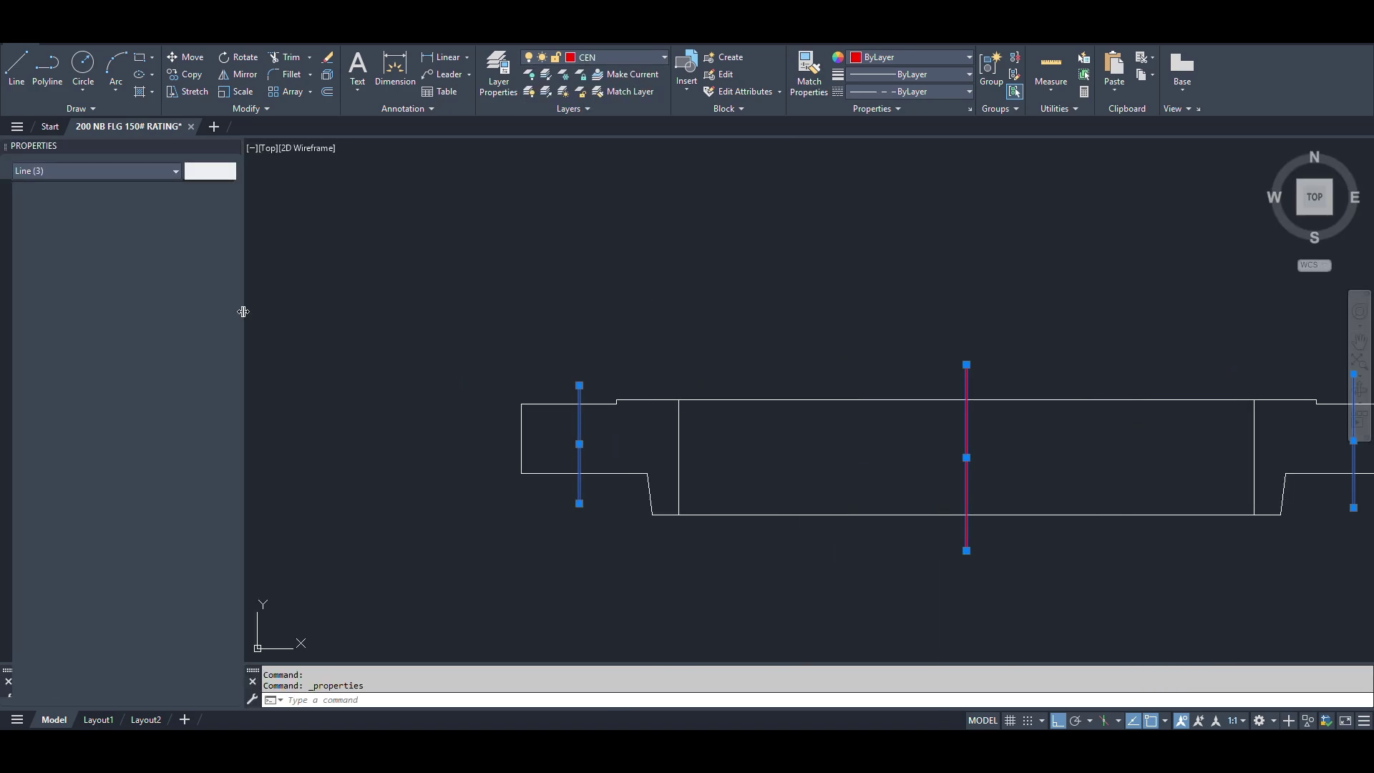
pyautogui.press('BackSpace')
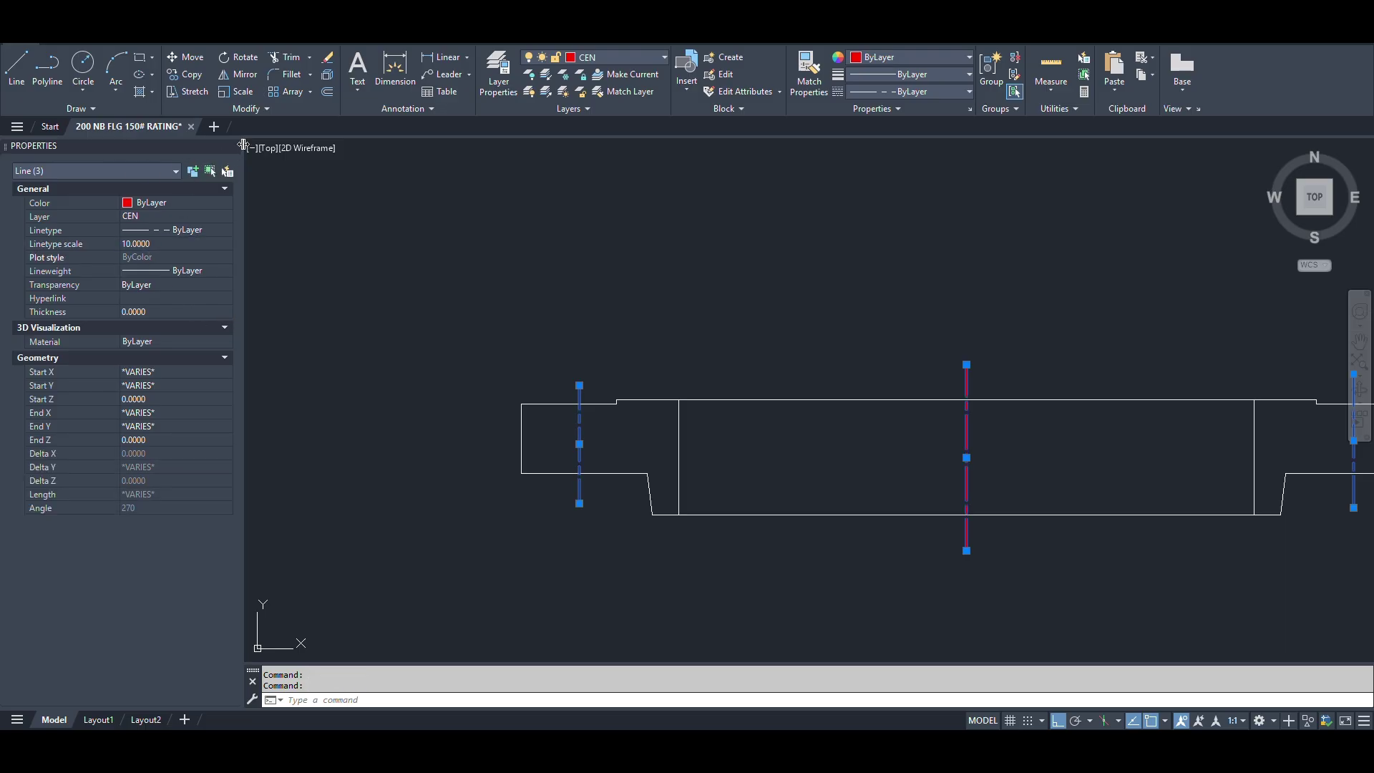
pyautogui.click(232, 146)
pyautogui.press('Escape')
pyautogui.click(610, 55)
pyautogui.click(599, 143)
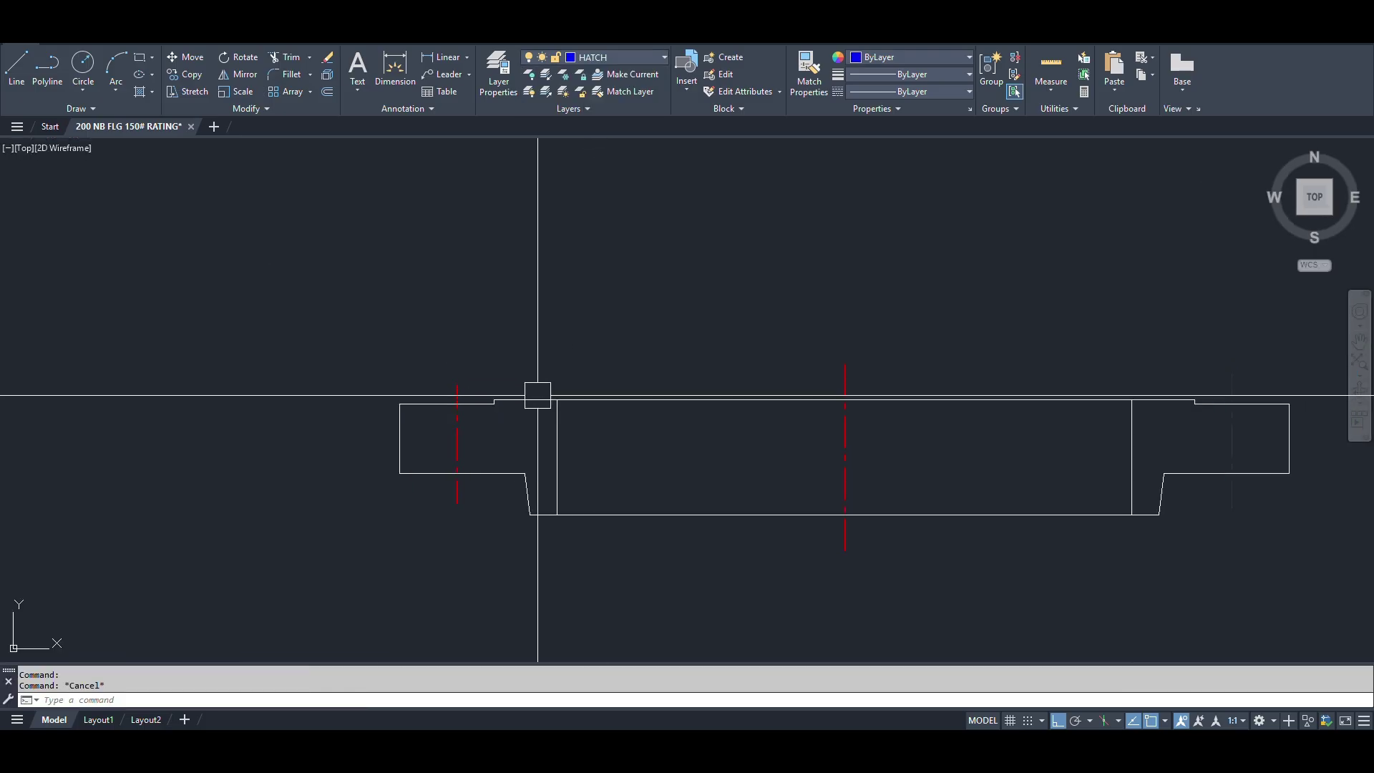
# Offset the left bolt-hole centre line to both sides by half of 22.23 for the bolt-hole edges.
pyautogui.write('o')
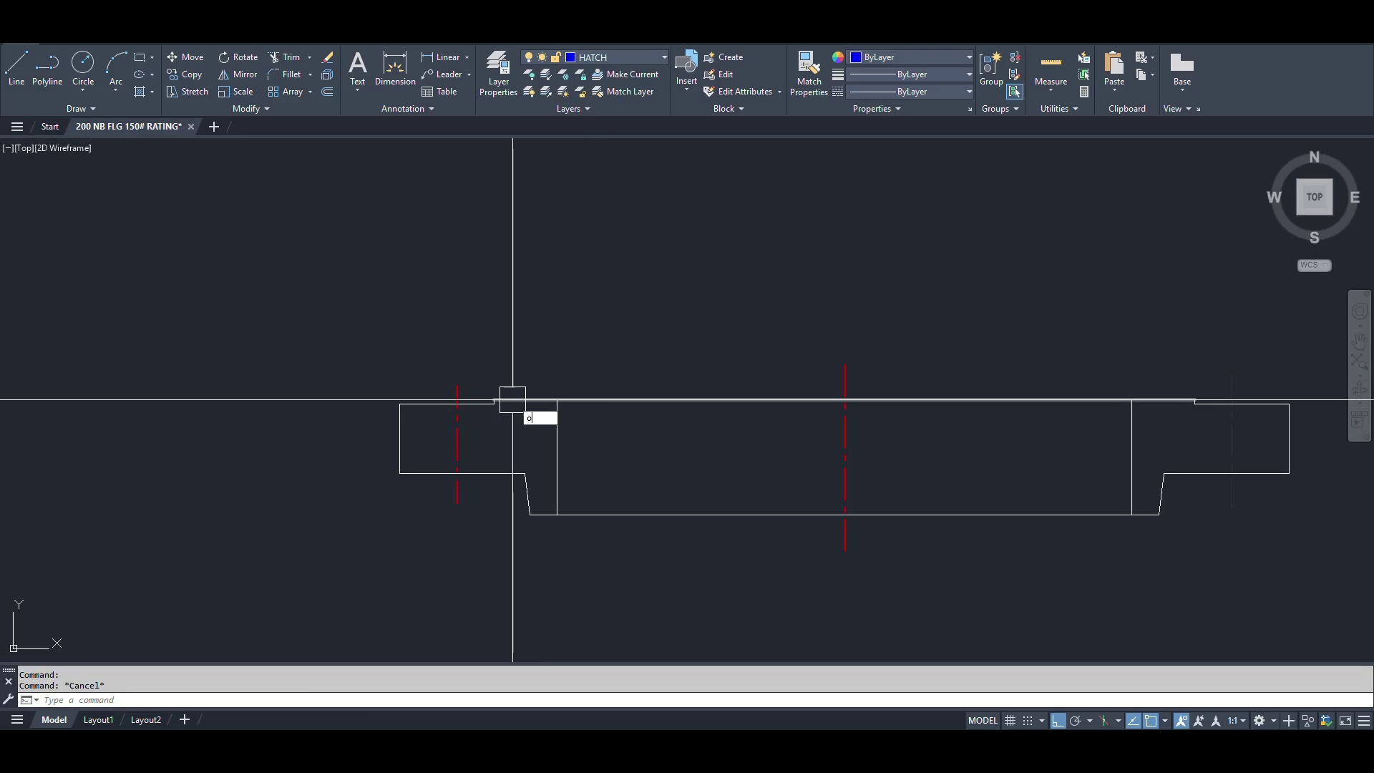
pyautogui.press('Return')
pyautogui.write("'cal")
pyautogui.press('Return')
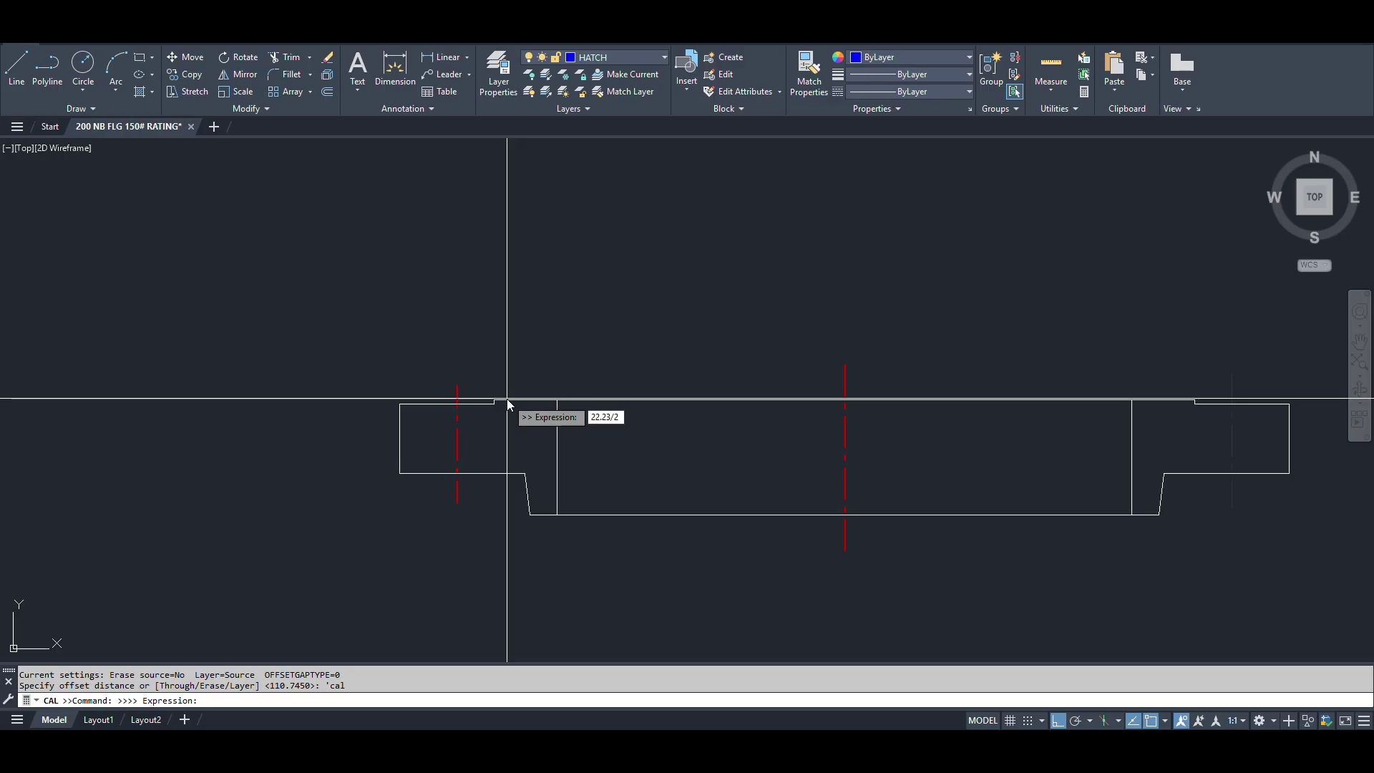
pyautogui.write('22.23/2')
pyautogui.press('Return')
pyautogui.scroll(2, 463, 457)
pyautogui.click(454, 440)
pyautogui.click(439, 435)
pyautogui.click(453, 429)
pyautogui.click(487, 445)
pyautogui.press('Return')
# Trim the ends of the two left bolt-hole edges that extend above and below the flange.
pyautogui.write('tr')
pyautogui.press('Return')
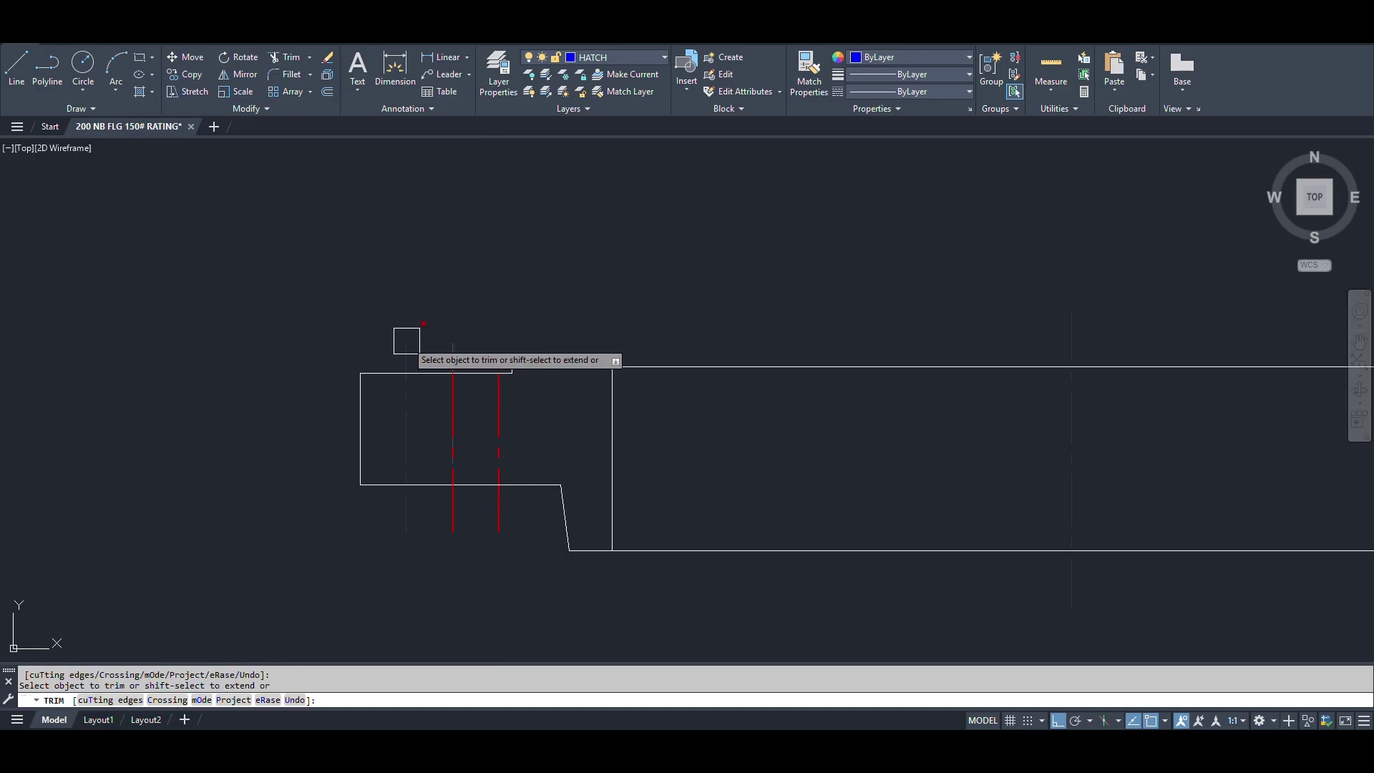
pyautogui.click(499, 527)
pyautogui.press('Return')
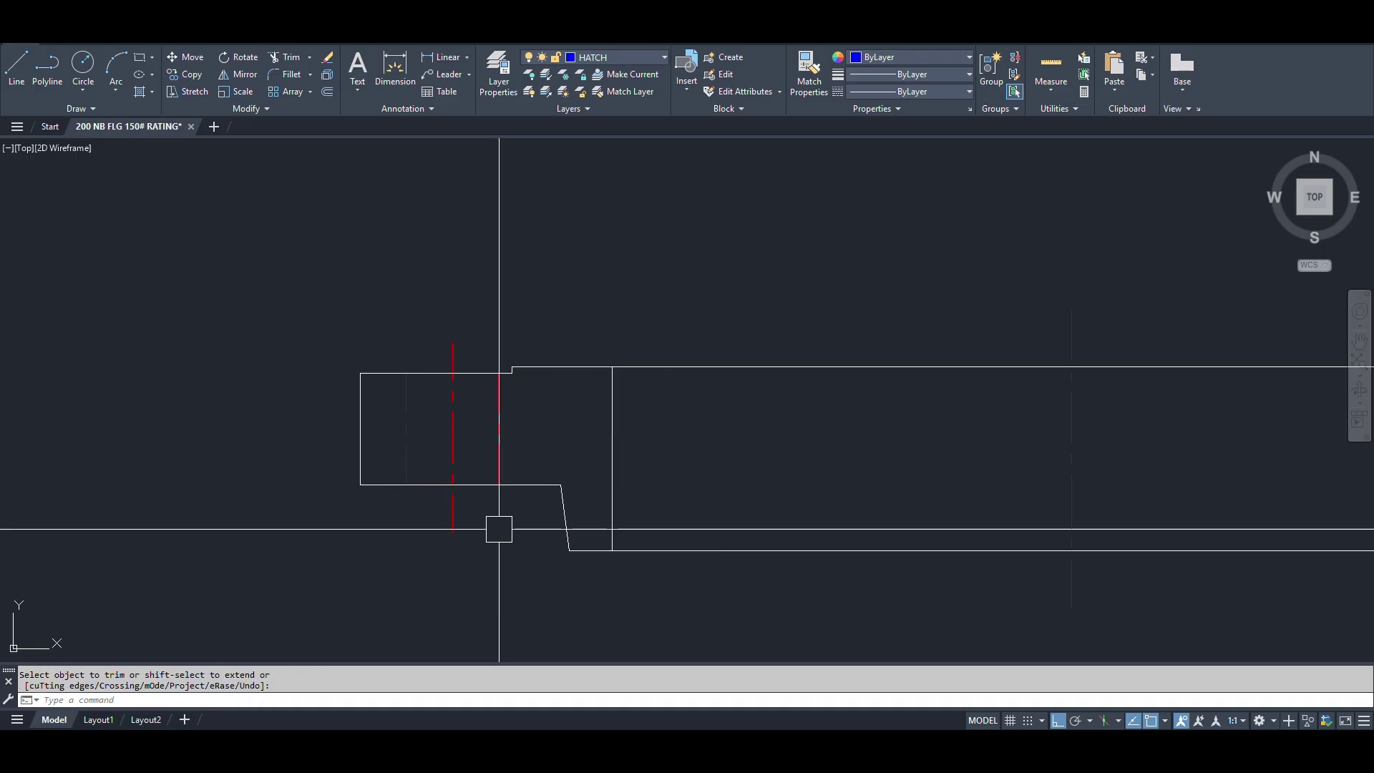
# Match the two left bolt-hole edges to the properties of the flange outline.
pyautogui.click(541, 486)
pyautogui.click(493, 443)
pyautogui.click(405, 438)
pyautogui.press('Return')
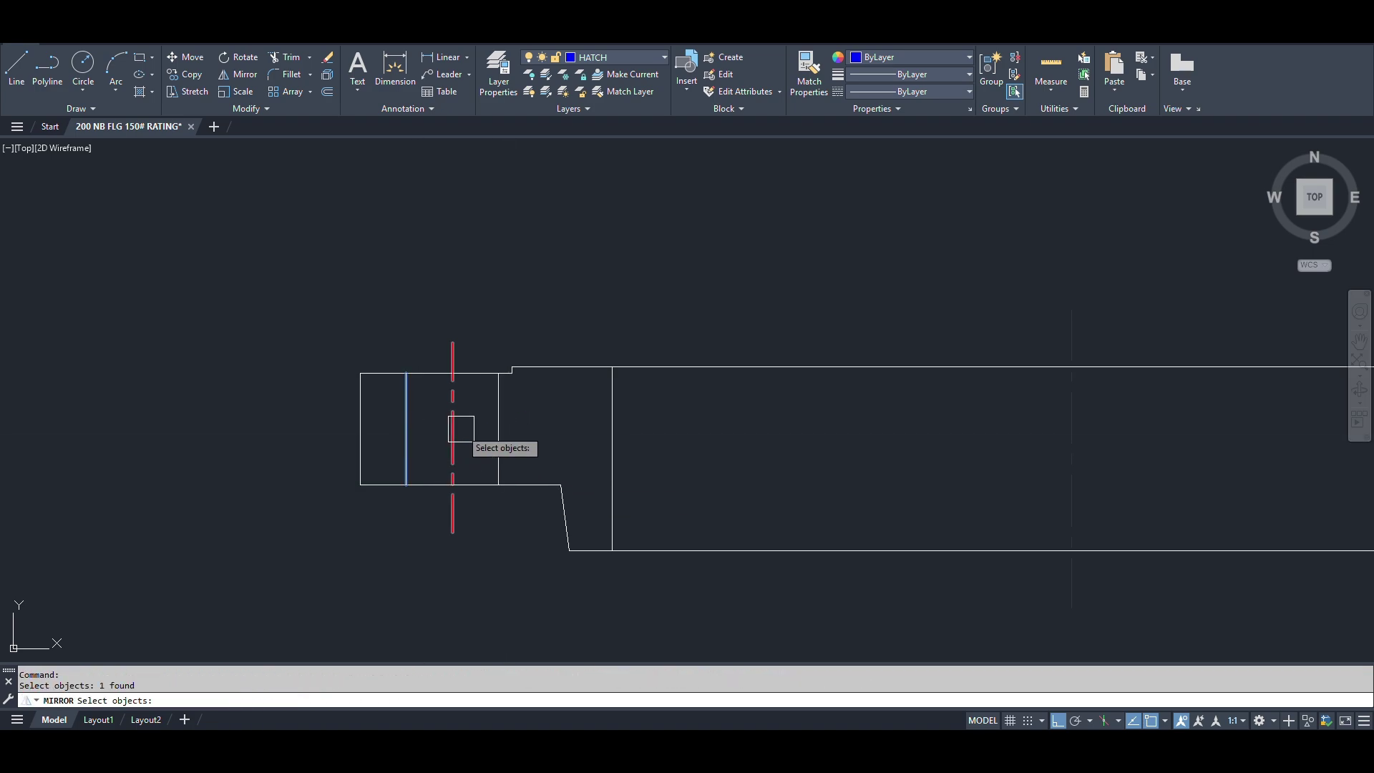
# Mirror the two left bolt-hole edges about the flange's vertical centre line, keeping the originals.
pyautogui.click(493, 428)
pyautogui.scroll(-4, 492, 427)
pyautogui.press('Return')
pyautogui.click(701, 429)
pyautogui.click(752, 301)
pyautogui.press('Return')
# Hatch the four cut regions of the flange section with a hatch scale of 25.
pyautogui.scroll(-2, 700, 458)
pyautogui.scroll(2, 472, 447)
pyautogui.scroll(2, 472, 447)
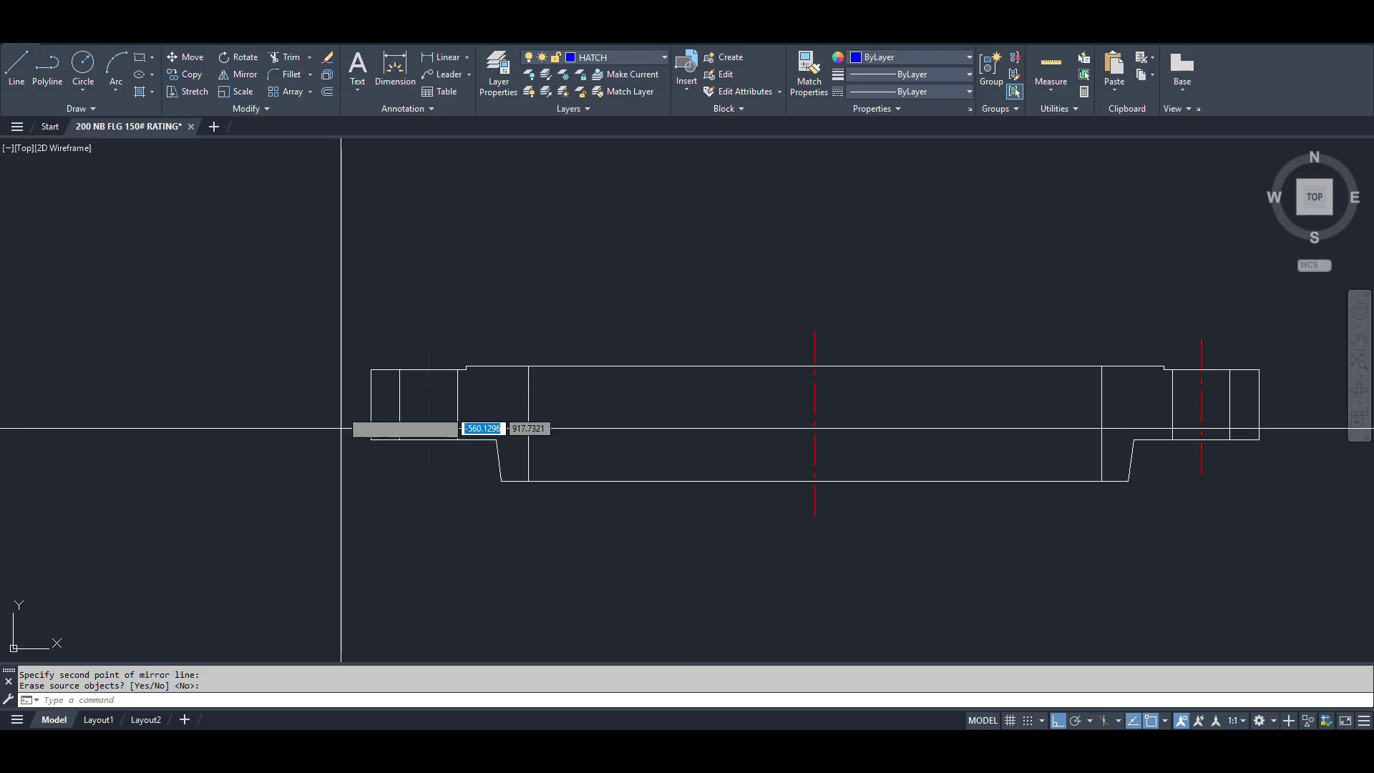
pyautogui.press('Return')
pyautogui.click(385, 401)
pyautogui.click(504, 404)
pyautogui.click(1119, 405)
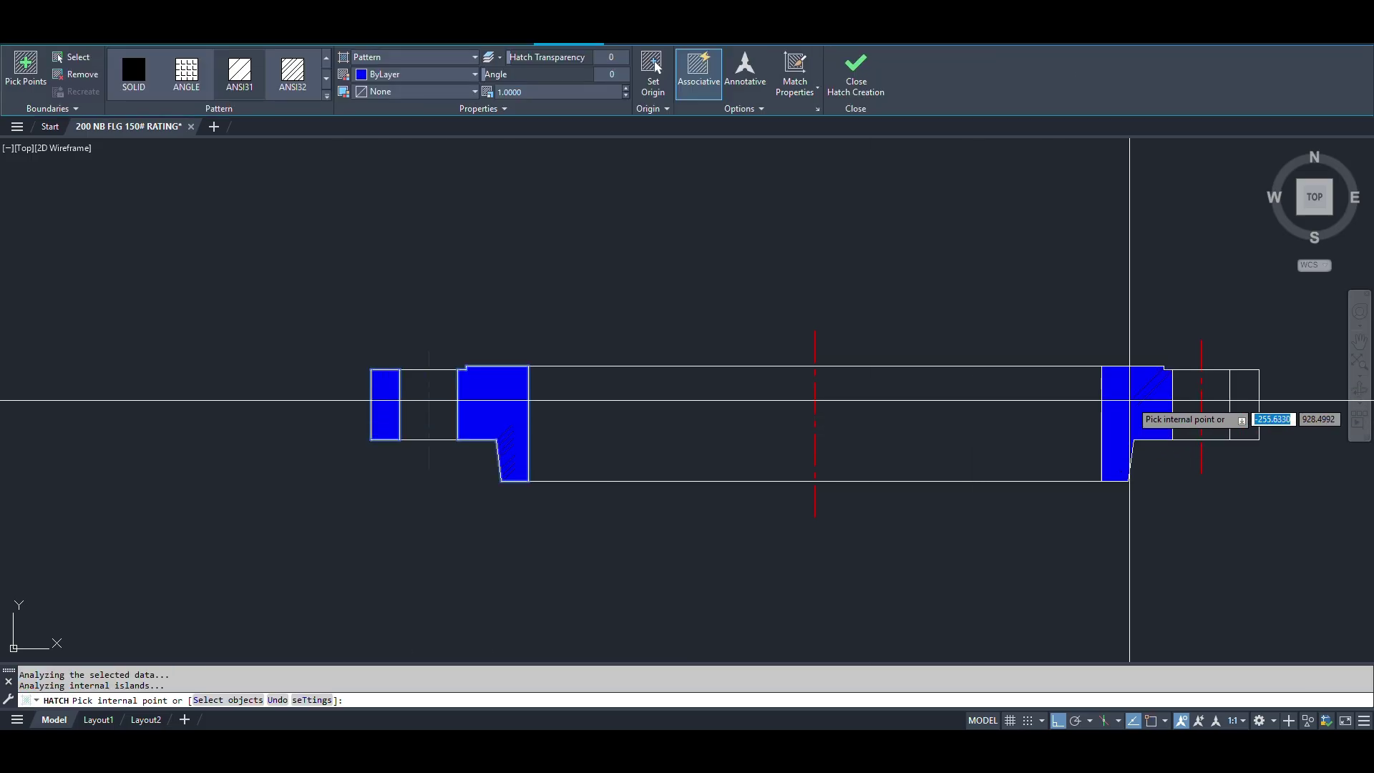
pyautogui.click(1243, 404)
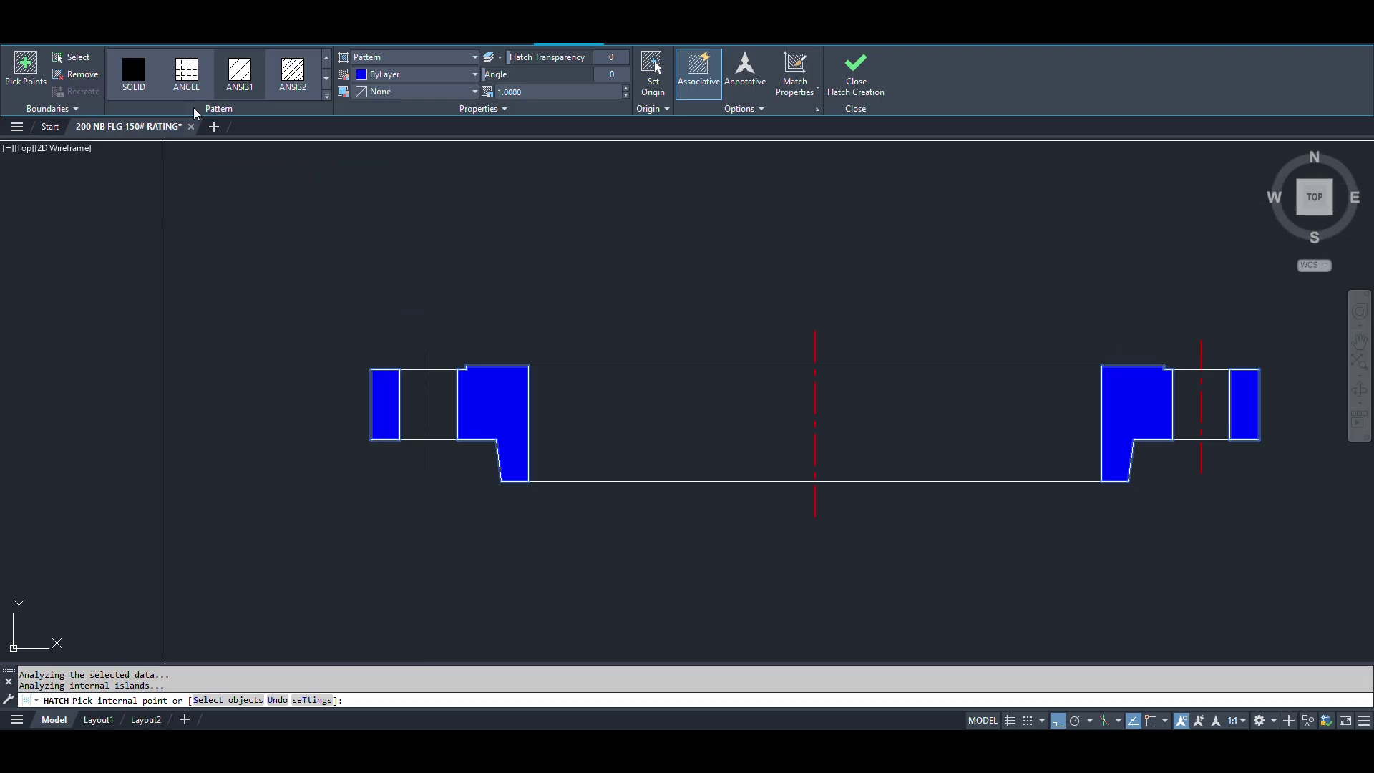
pyautogui.write('5')
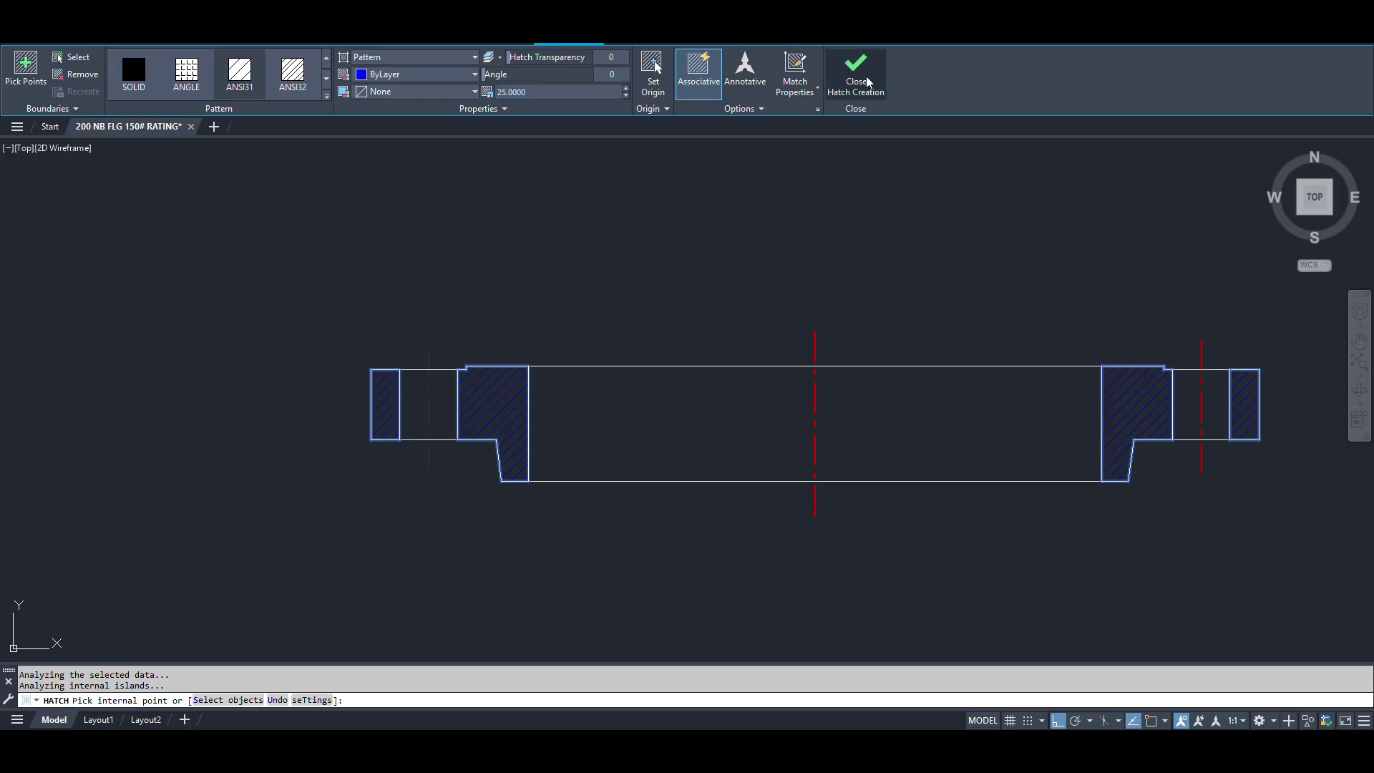
pyautogui.click(859, 82)
# Draw vertical rays upward from the main centre line, the left bore edge and the left raised-face edge.
pyautogui.scroll(-2, 702, 479)
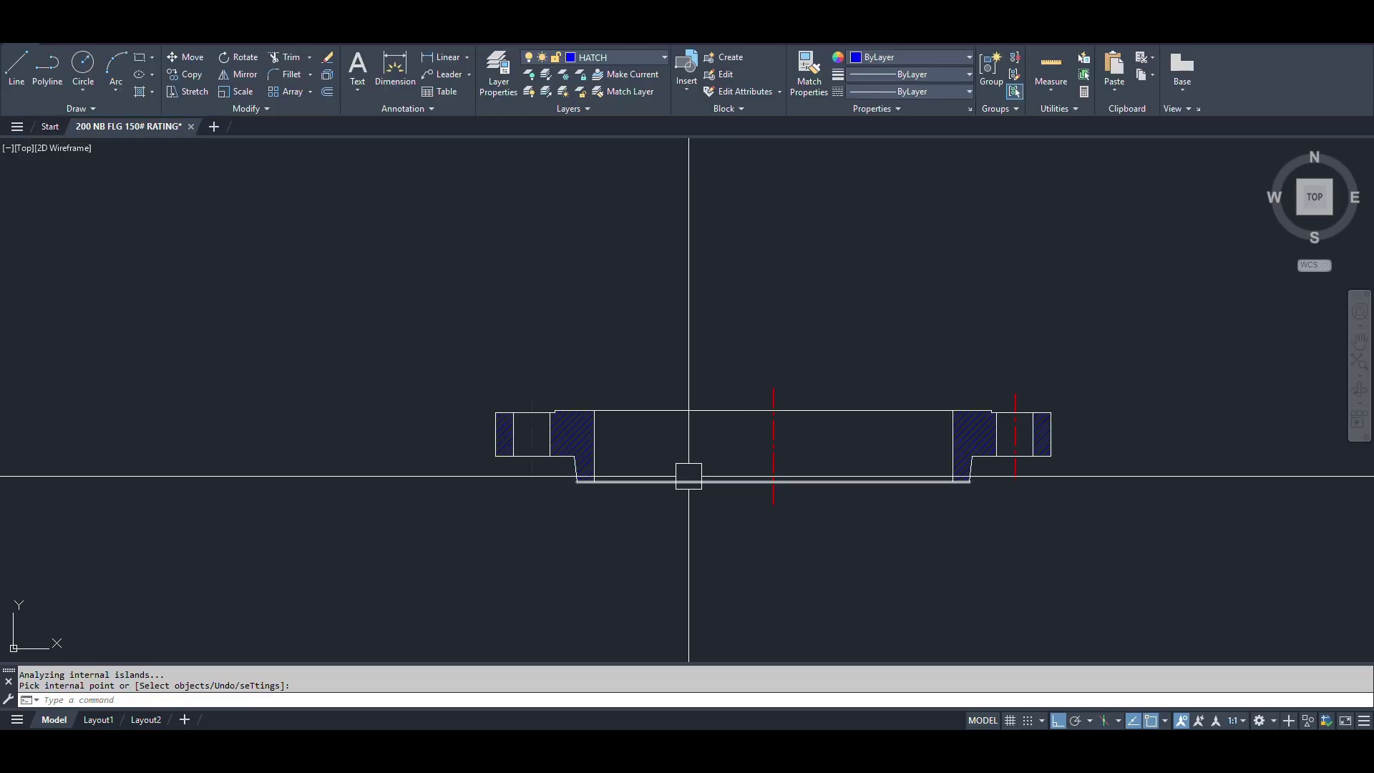
pyautogui.write('ray')
pyautogui.press('Return')
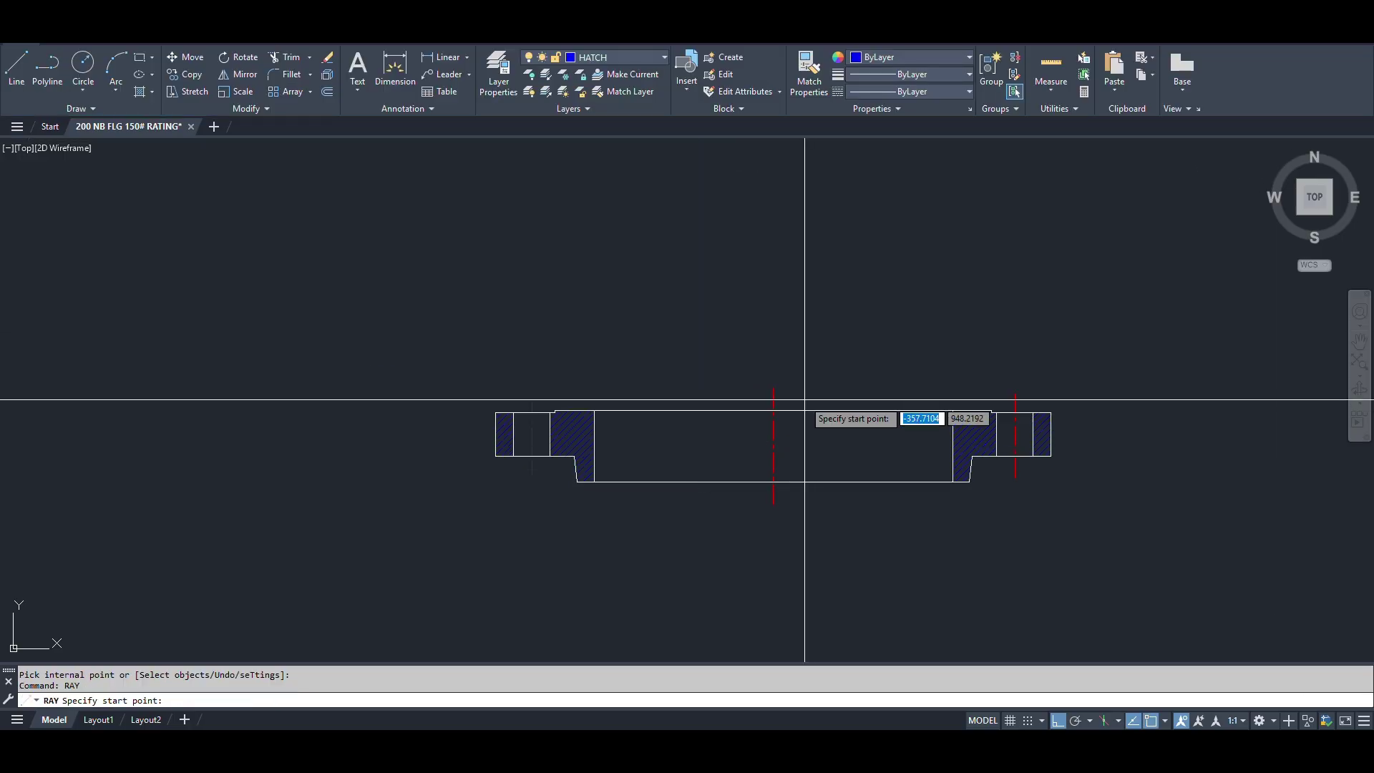
pyautogui.click(774, 390)
pyautogui.click(816, 300)
pyautogui.scroll(2, 653, 390)
pyautogui.press('Return')
pyautogui.press('Return')
pyautogui.click(557, 421)
pyautogui.click(592, 358)
pyautogui.click(494, 328)
pyautogui.press('Return')
# Draw vertical rays upward from the left bolt-hole centre line and the flange's left outer edge.
pyautogui.press('Return')
pyautogui.click(457, 408)
pyautogui.click(457, 319)
pyautogui.press('Return')
pyautogui.press('Return')
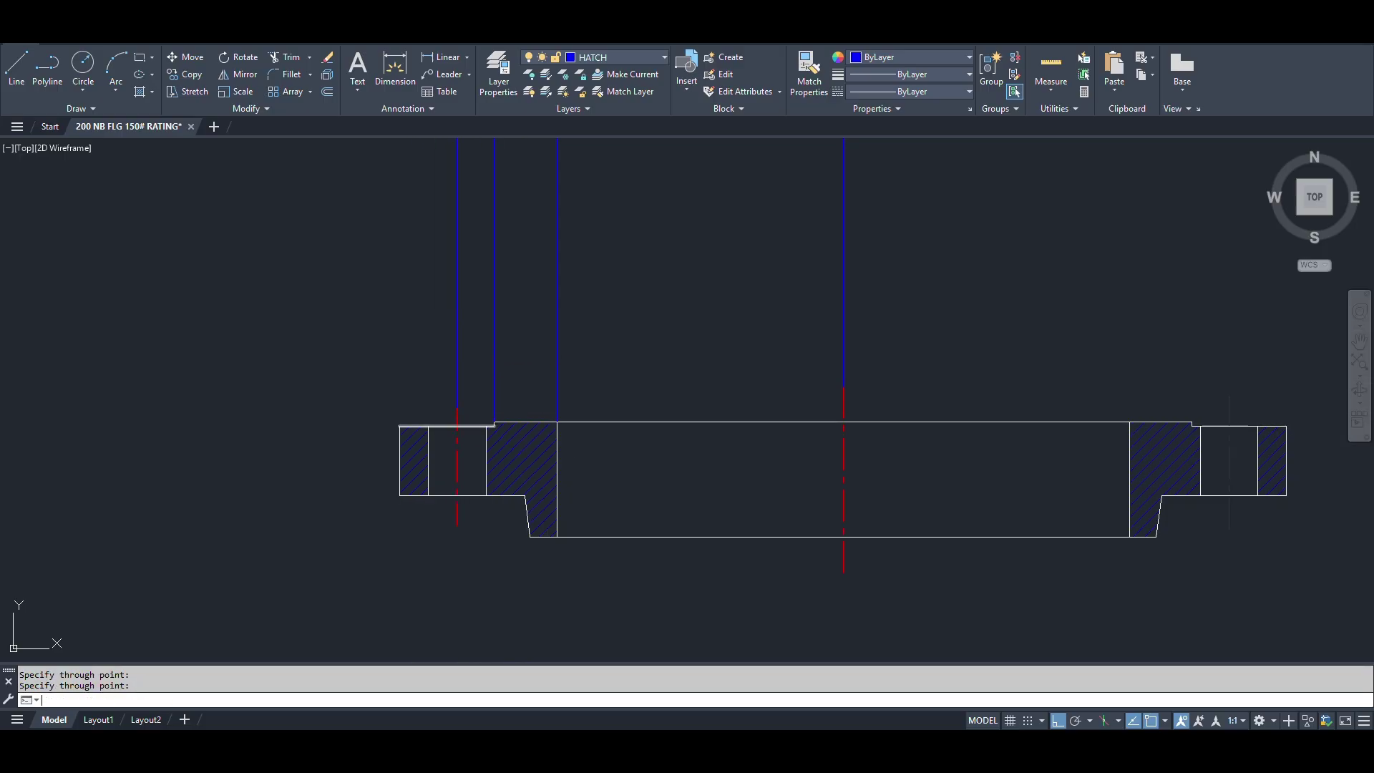
pyautogui.click(399, 426)
pyautogui.click(395, 361)
pyautogui.press('Return')
# Draw a horizontal ray above the section, starting right of the main centre line and crossing all the vertical rays.
pyautogui.scroll(-6, 476, 527)
pyautogui.press('Return')
pyautogui.click(657, 324)
pyautogui.click(501, 323)
pyautogui.press('Return')
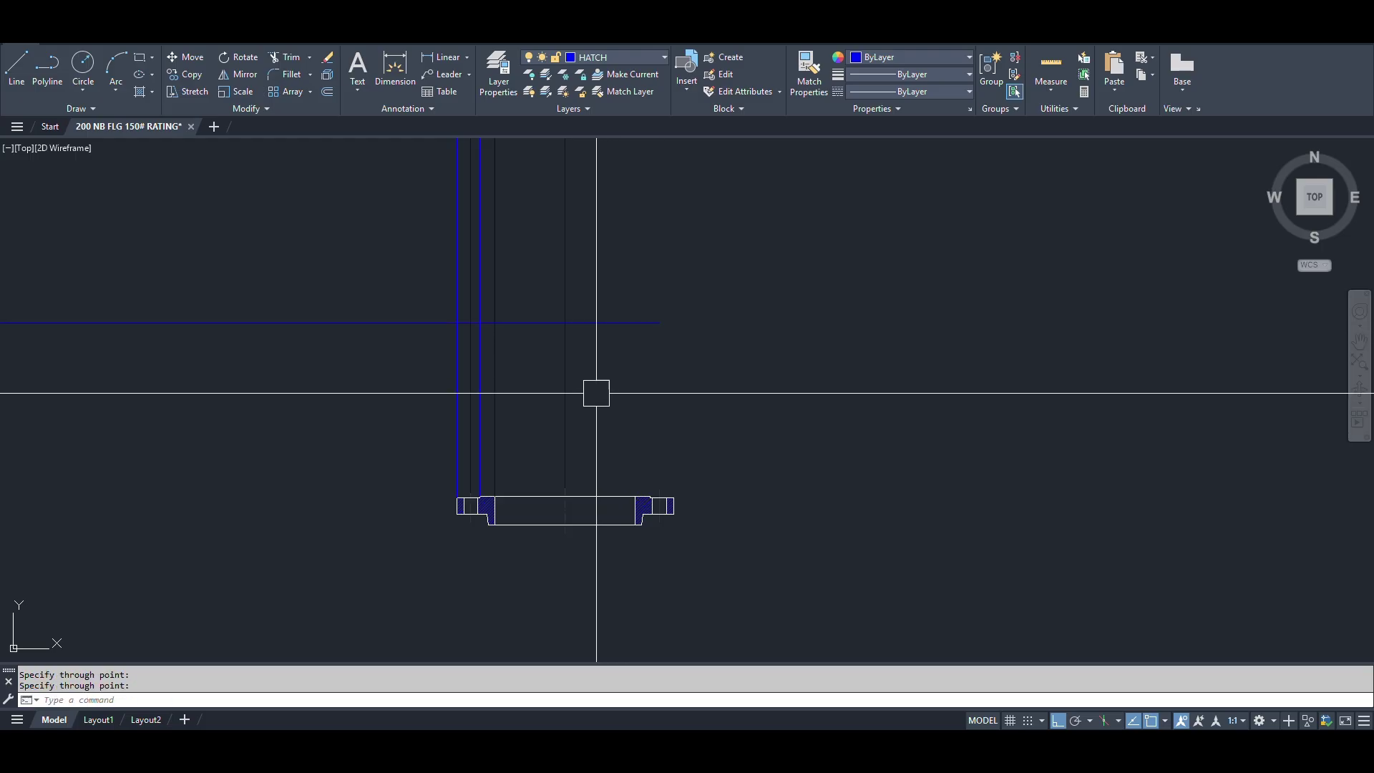
# Draw two circles centred where the centre-line ray meets the horizontal ray, reaching the bore and raised-face rays.
pyautogui.write('c')
pyautogui.press('Return')
pyautogui.click(565, 322)
pyautogui.scroll(4, 534, 319)
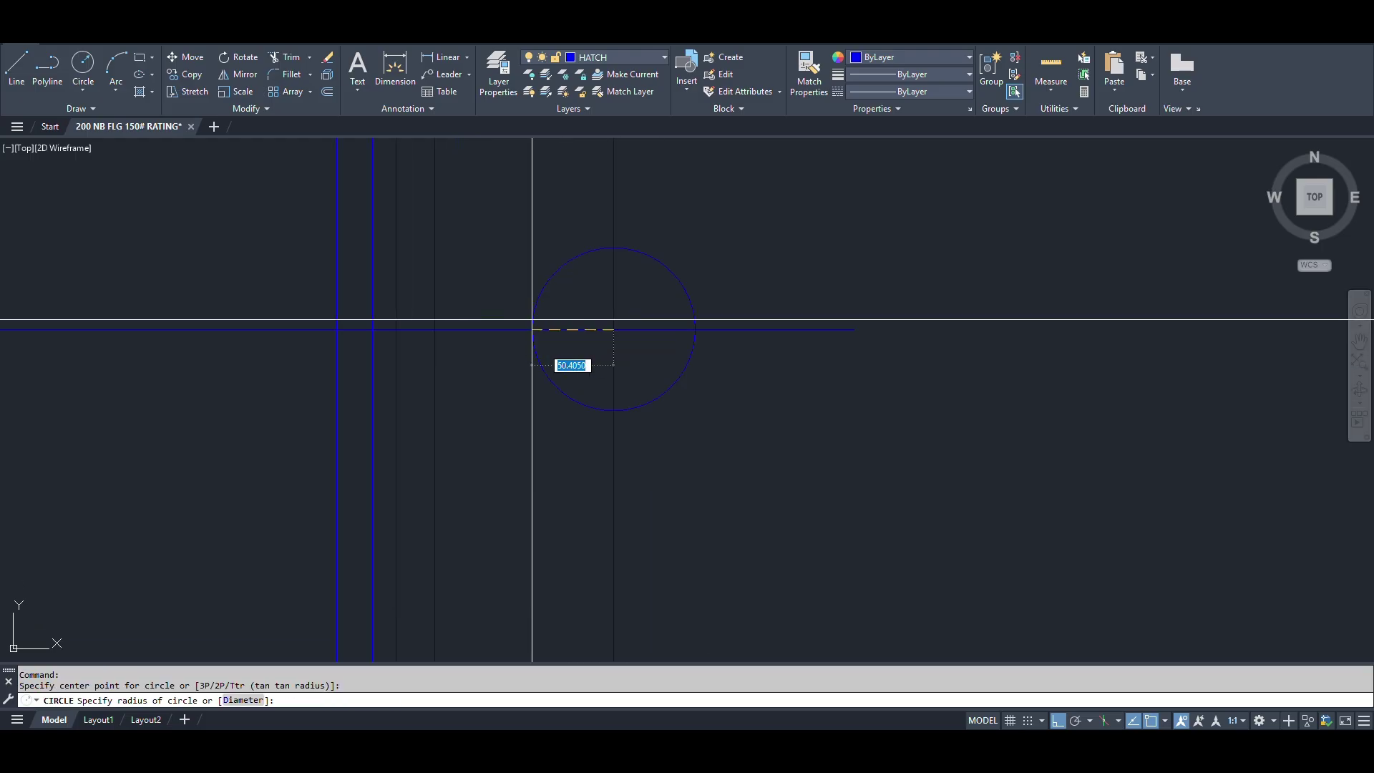
pyautogui.click(435, 331)
pyautogui.press('Return')
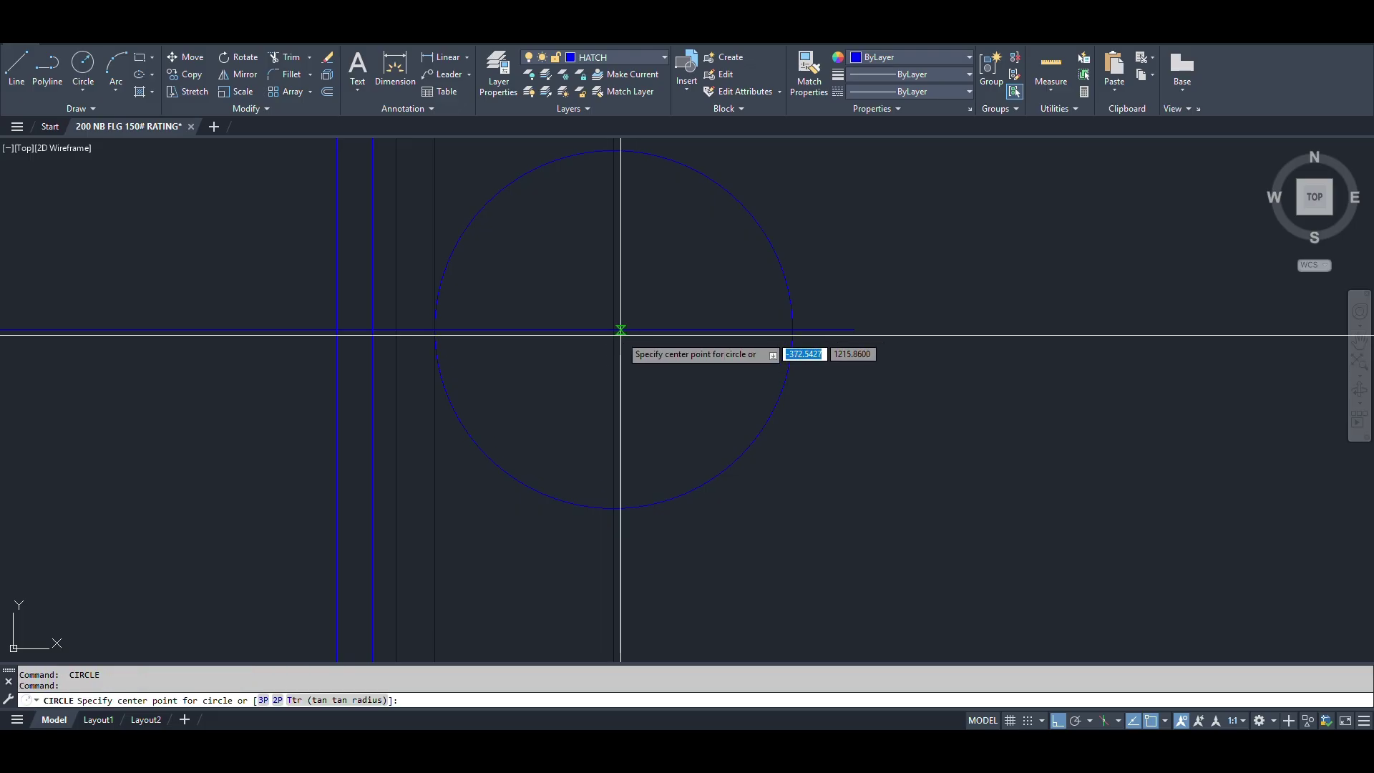
pyautogui.click(613, 330)
pyautogui.click(401, 333)
# Draw two more concentric circles about the same centre, reaching the bolt-hole centre ray and the outer-edge ray.
pyautogui.press('Return')
pyautogui.click(613, 330)
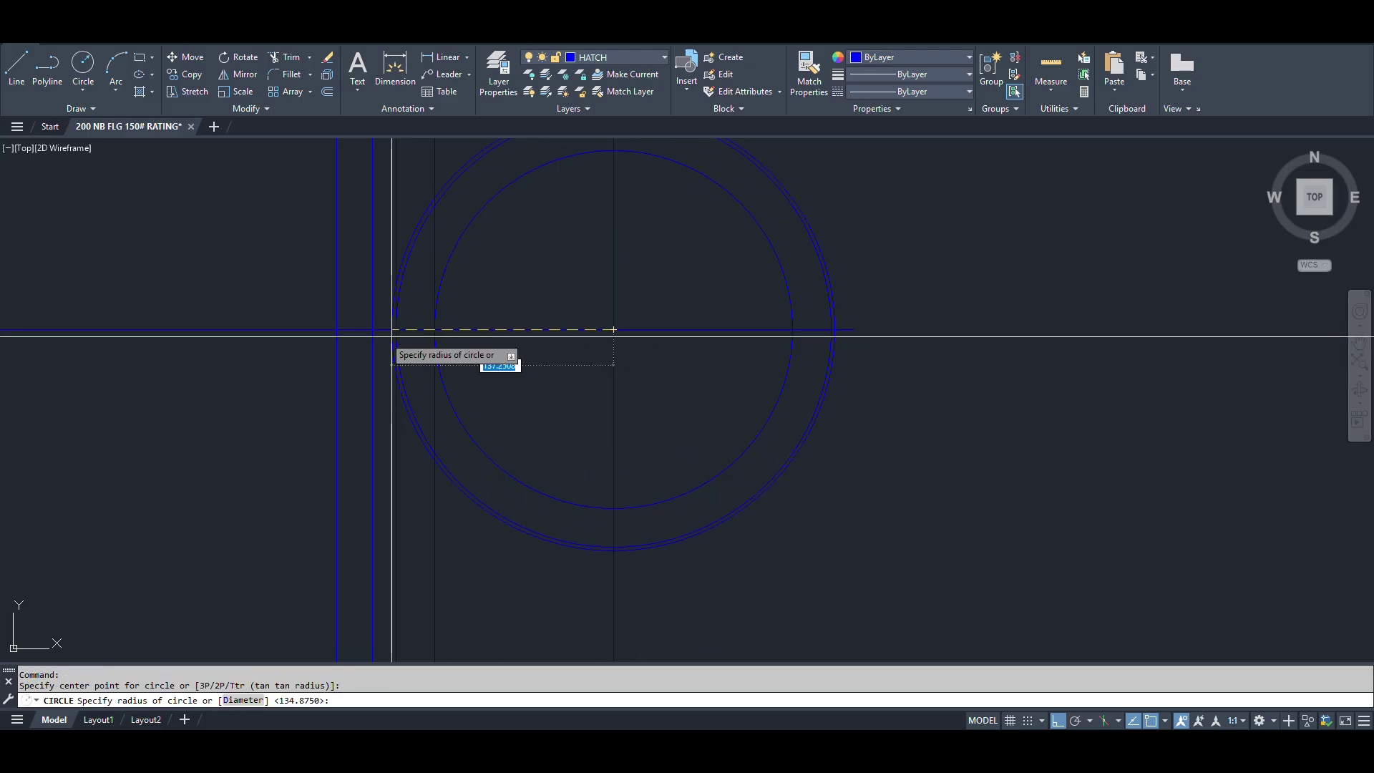
pyautogui.click(373, 329)
pyautogui.press('Return')
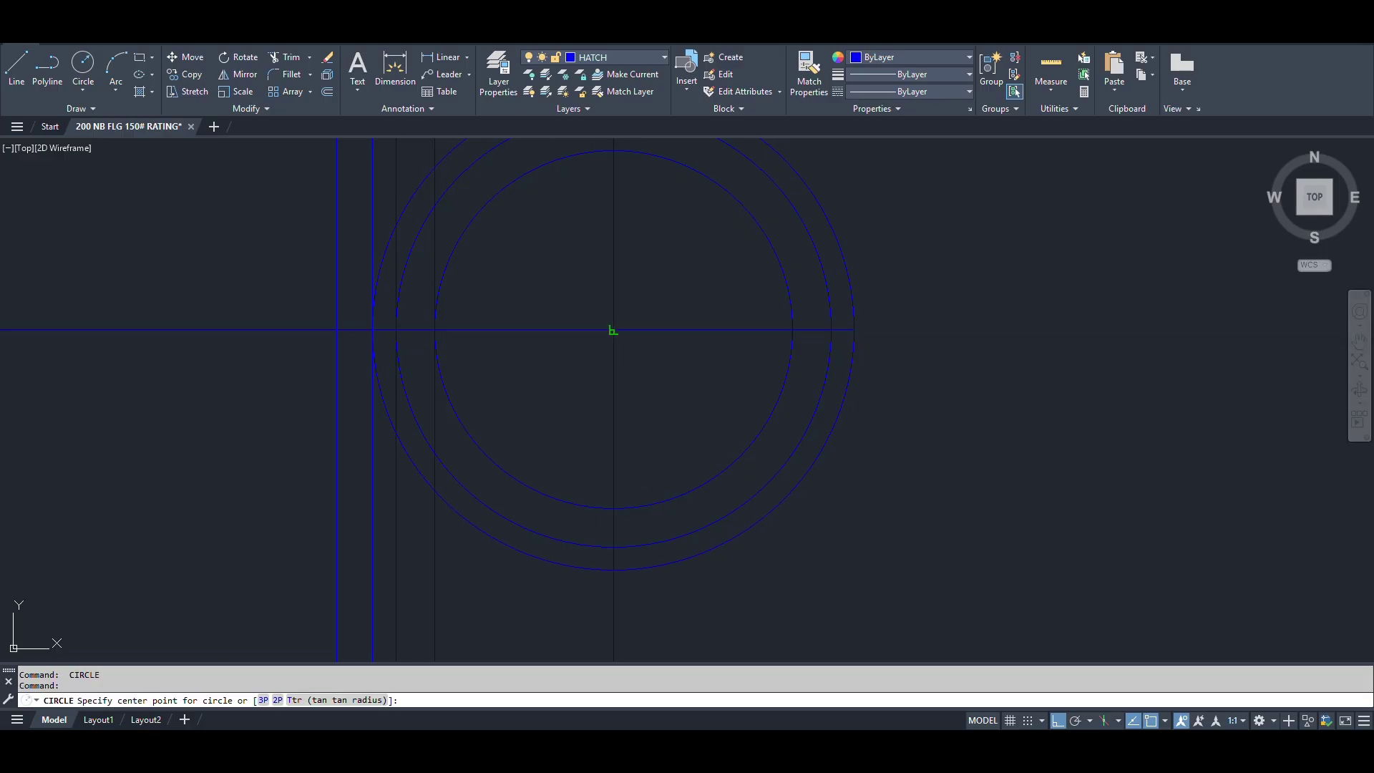
pyautogui.click(613, 330)
pyautogui.click(340, 330)
pyautogui.scroll(-3, 588, 395)
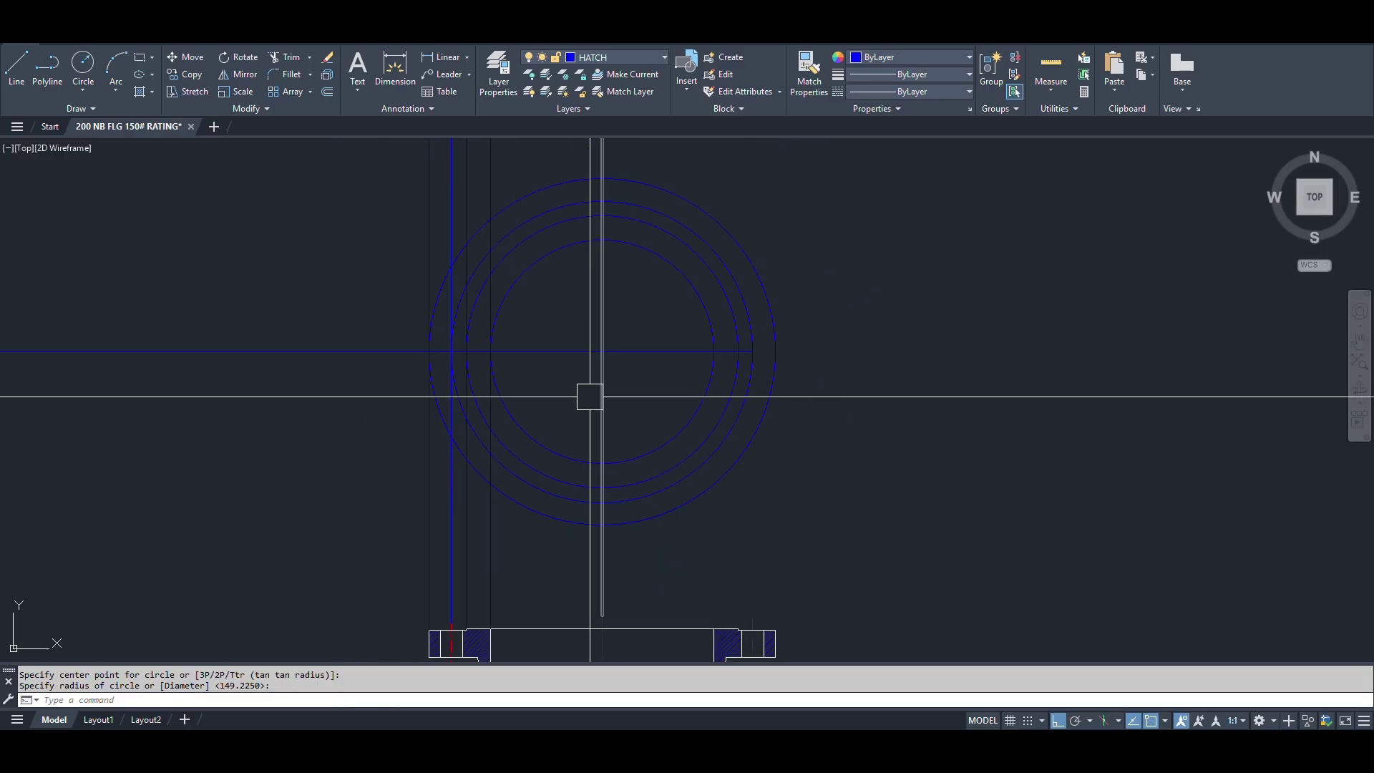
# Erase the four vertical construction rays on the left side of the plan view.
pyautogui.write('e')
pyautogui.press('Return')
pyautogui.click(543, 540)
pyautogui.click(402, 550)
pyautogui.press('Return')
# Offset the plan view's outermost circle outward as a temporary limit for the centre lines.
pyautogui.press('Return')
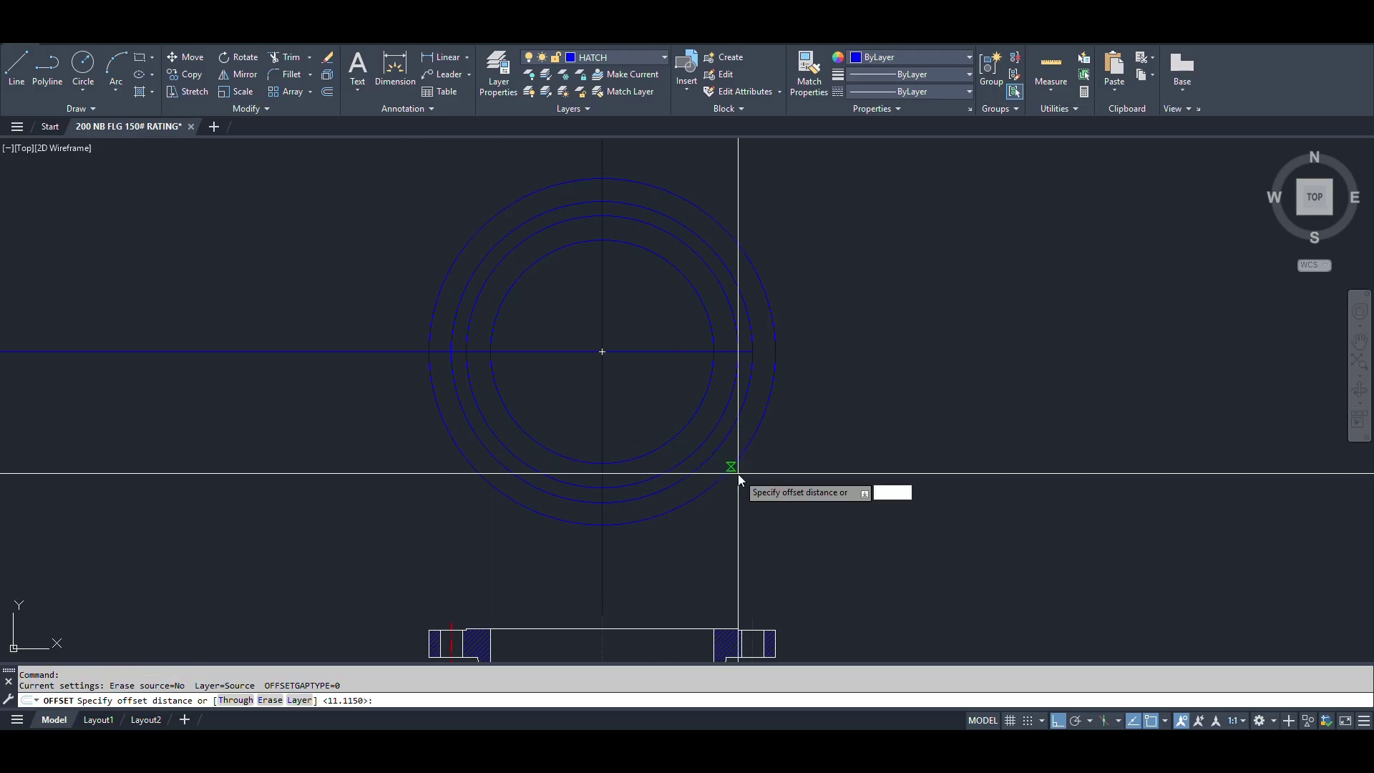
pyautogui.press('Return')
pyautogui.click(738, 473)
pyautogui.click(816, 495)
pyautogui.press('Escape')
# Extend the horizontal centre line past the offset circle on the right side.
pyautogui.write('ex')
pyautogui.press('Return')
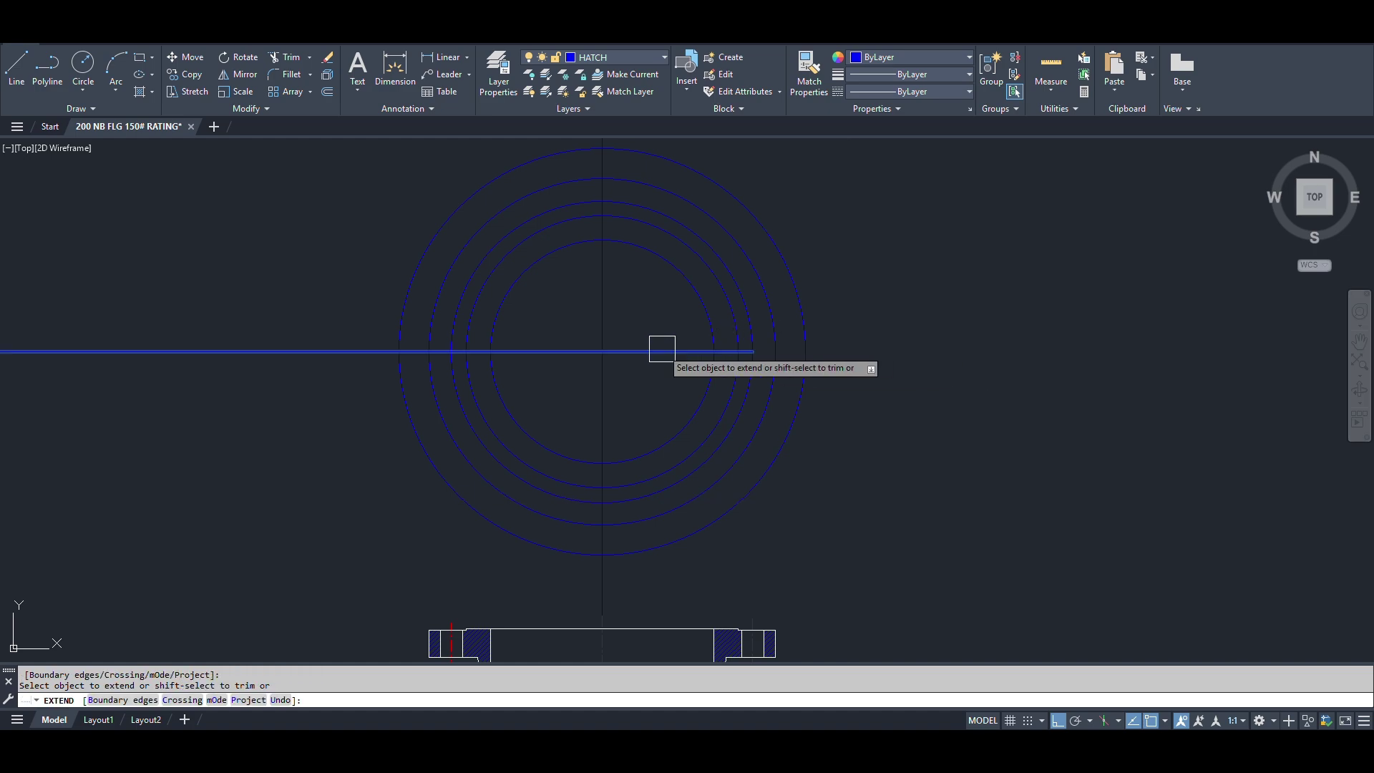
pyautogui.click(659, 351)
pyautogui.press('Escape')
pyautogui.click(752, 351)
pyautogui.press('Escape')
# Trim the horizontal and vertical centre lines where they extend beyond the offset circle.
pyautogui.write('tr')
pyautogui.press('Return')
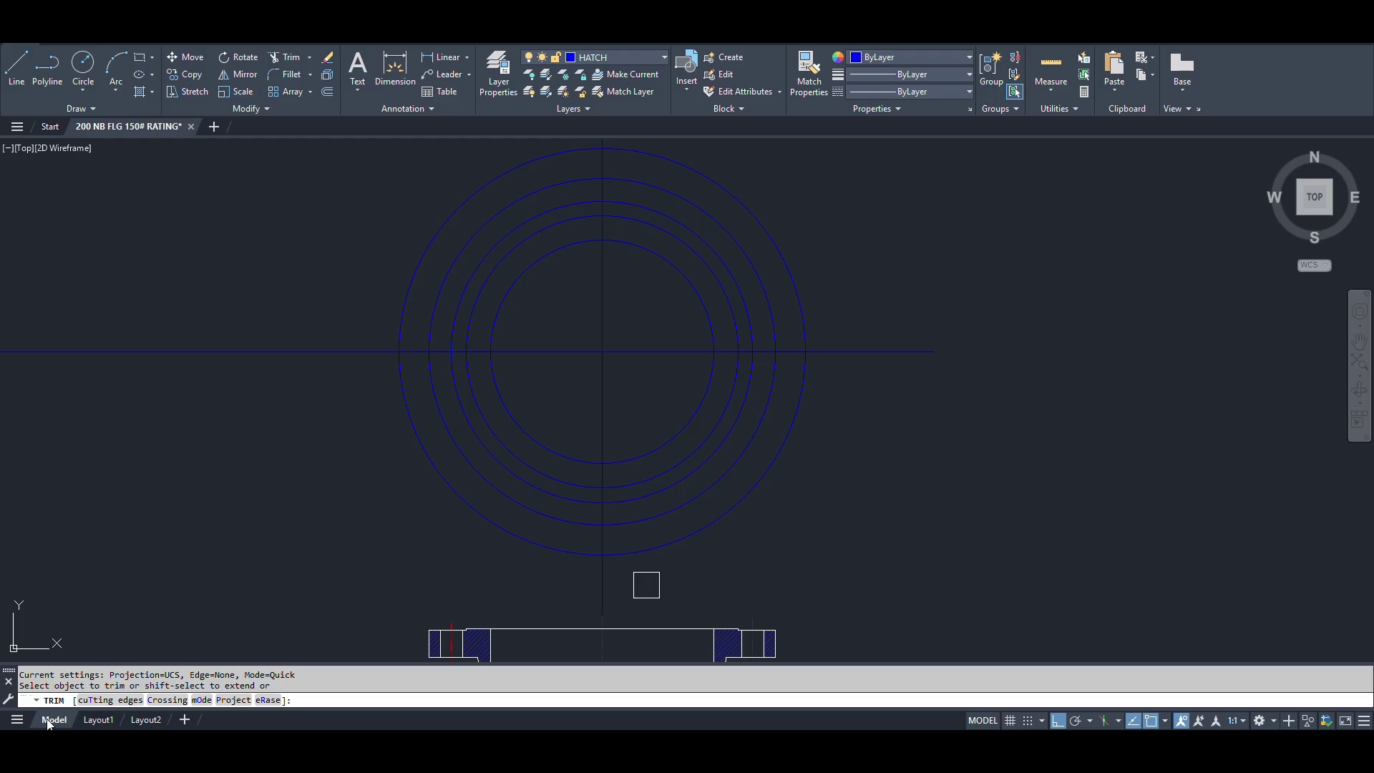
pyautogui.click(468, 509)
pyautogui.press('Return')
pyautogui.click(347, 352)
pyautogui.click(884, 352)
pyautogui.moveTo(613, 578)
pyautogui.mouseDown()
pyautogui.moveTo(654, 573)
pyautogui.moveTo(562, 573)
pyautogui.mouseUp()
# Delete the offset limit circle around the plan view.
pyautogui.scroll(-4, 561, 572)
pyautogui.scroll(2, 665, 440)
pyautogui.press('Return')
pyautogui.press('Delete')
# Match the section outline's properties onto the plan view's outer, raised-face and bore circles.
pyautogui.scroll(-2, 788, 373)
pyautogui.press('Return')
pyautogui.scroll(2, 621, 594)
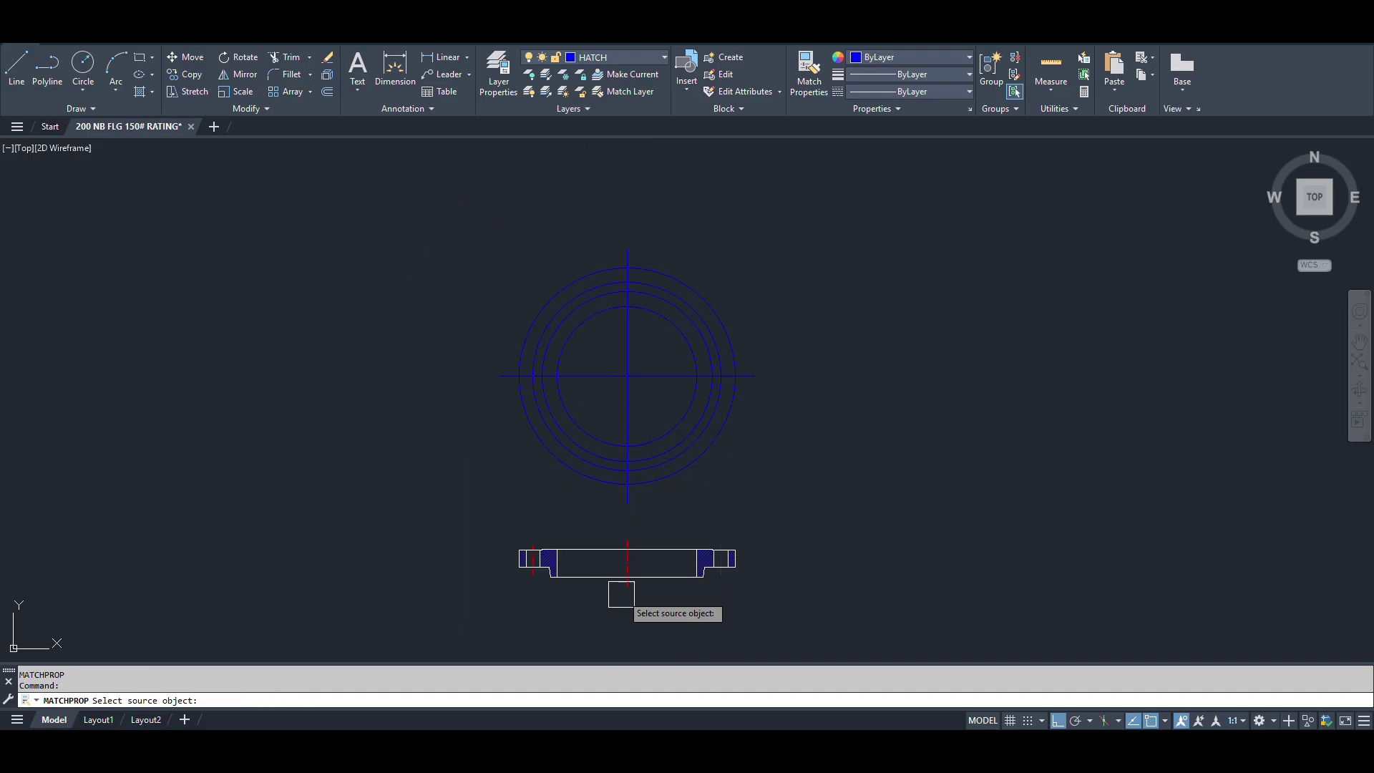
pyautogui.click(679, 580)
pyautogui.click(668, 485)
pyautogui.scroll(3, 666, 483)
pyautogui.click(635, 415)
pyautogui.press('Return')
# Try matching the plan view's two centre lines to the section's bottom outline edge.
pyautogui.scroll(-2, 675, 451)
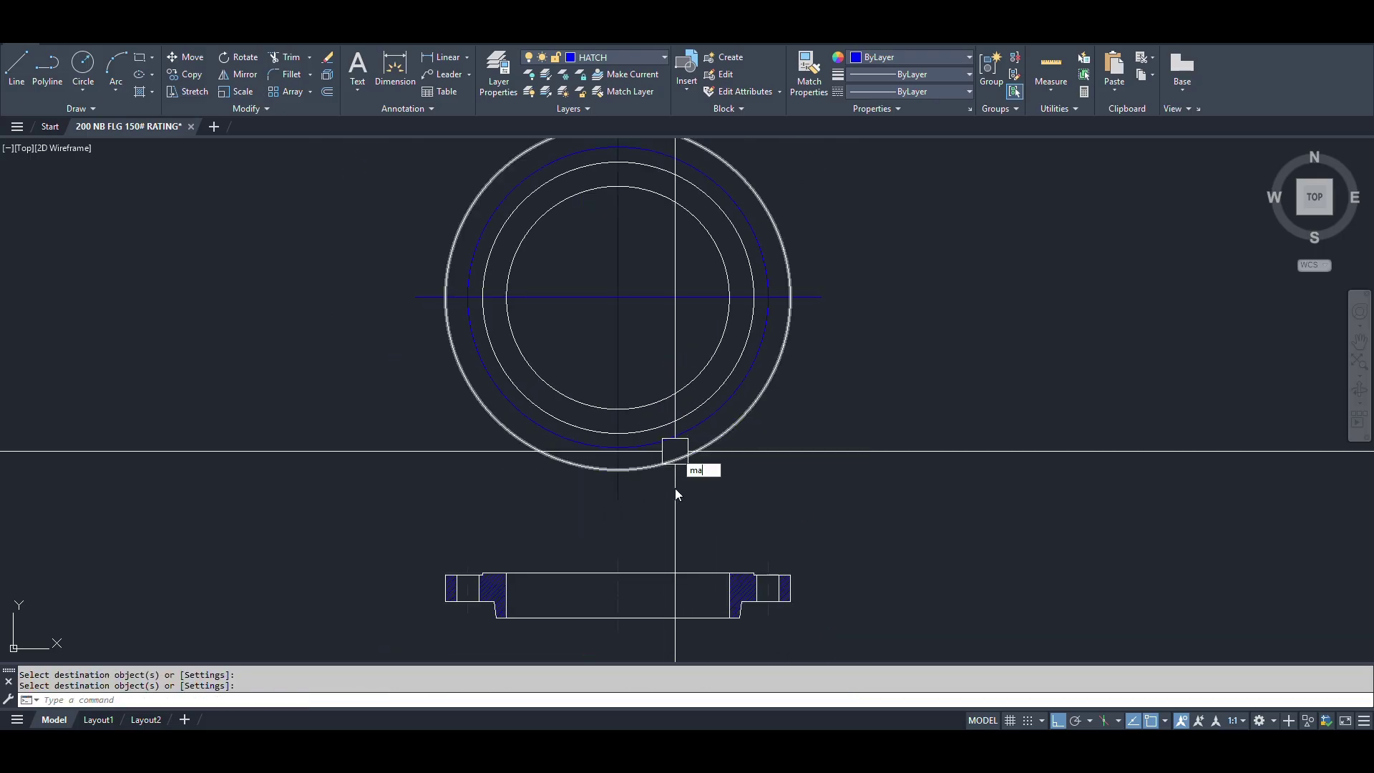
pyautogui.write('ma')
pyautogui.press('Return')
pyautogui.click(616, 606)
pyautogui.click(633, 324)
pyautogui.click(583, 266)
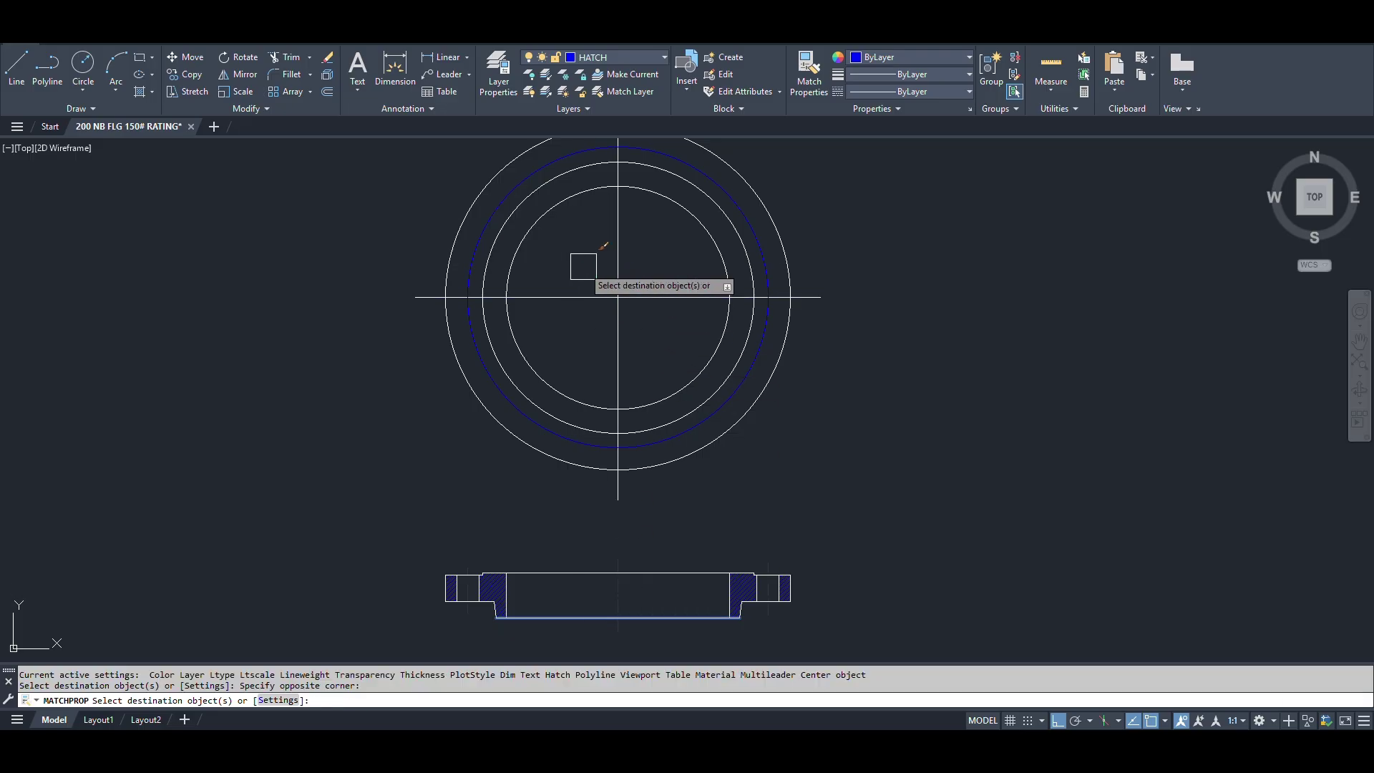
# Match the section's red centre line properties onto the plan view's two centre lines and the bolt circle.
pyautogui.press('Escape')
pyautogui.write('ma')
pyautogui.press('Return')
pyautogui.scroll(5, 622, 588)
pyautogui.click(617, 605)
pyautogui.scroll(-5, 613, 598)
pyautogui.click(745, 294)
pyautogui.click(568, 361)
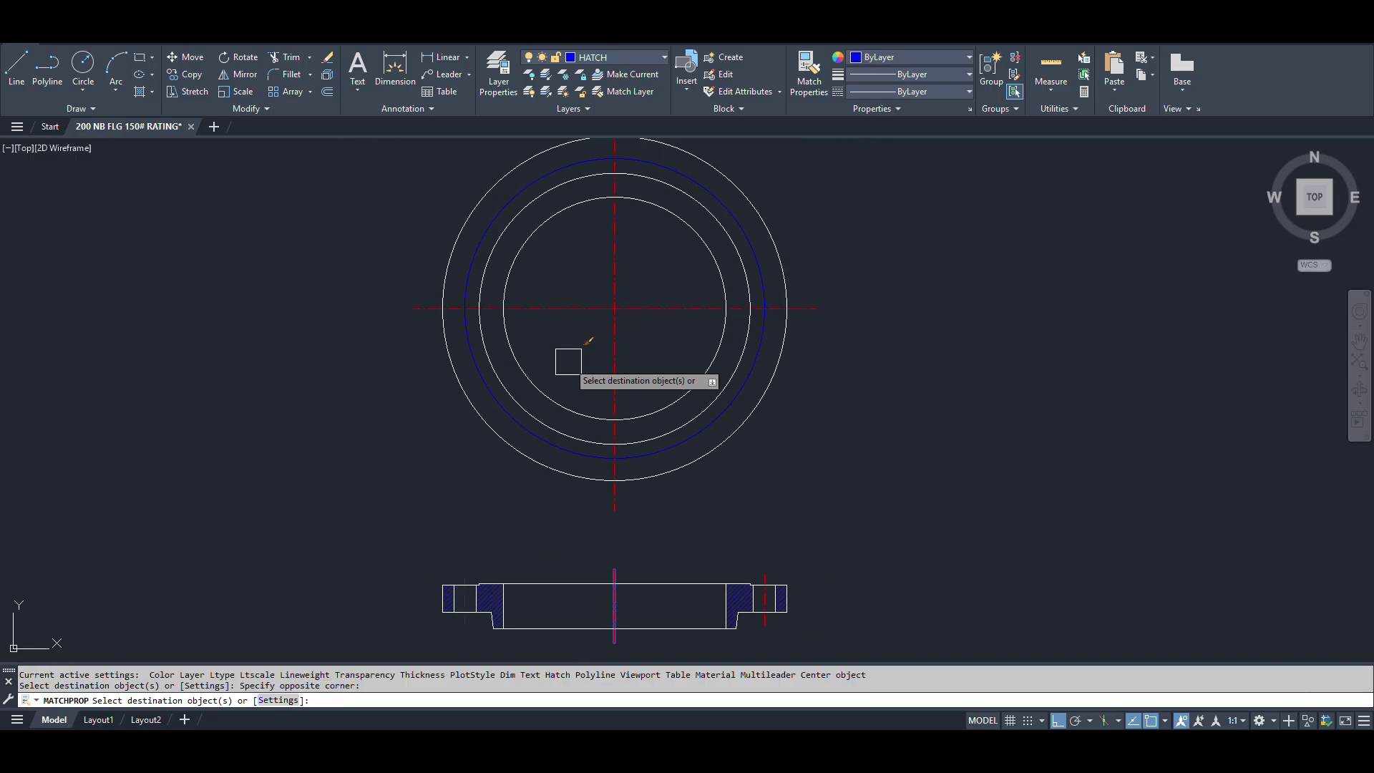
pyautogui.press('Return')
# Draw a 22.23 mm diameter bolt hole where the bolt circle meets the horizontal centre line on the right.
pyautogui.write('c')
pyautogui.press('Return')
pyautogui.click(764, 309)
pyautogui.write('d')
pyautogui.press('Return')
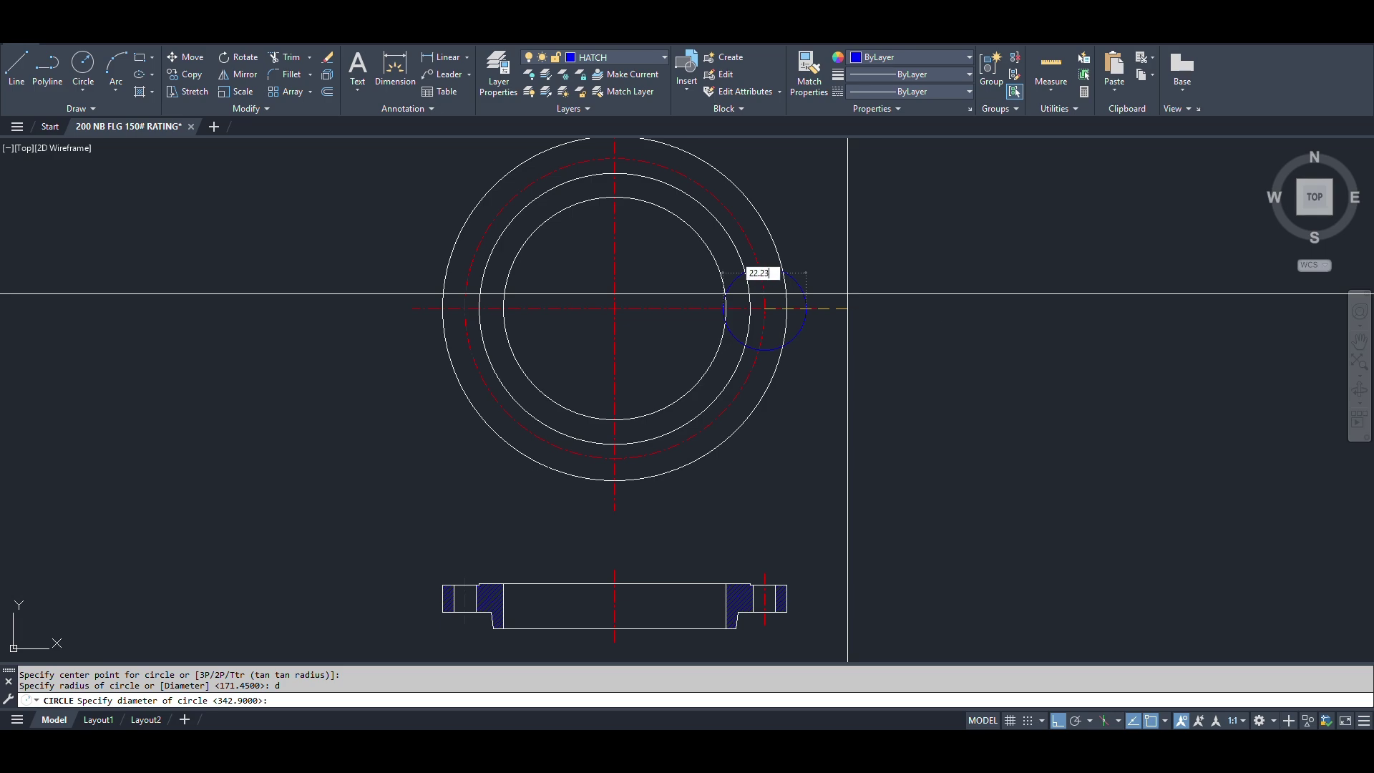
pyautogui.press('Return')
# Match the flange's outer circle properties onto the new bolt hole.
pyautogui.scroll(4, 847, 293)
pyautogui.write('ma')
pyautogui.press('Return')
pyautogui.click(683, 415)
pyautogui.click(649, 355)
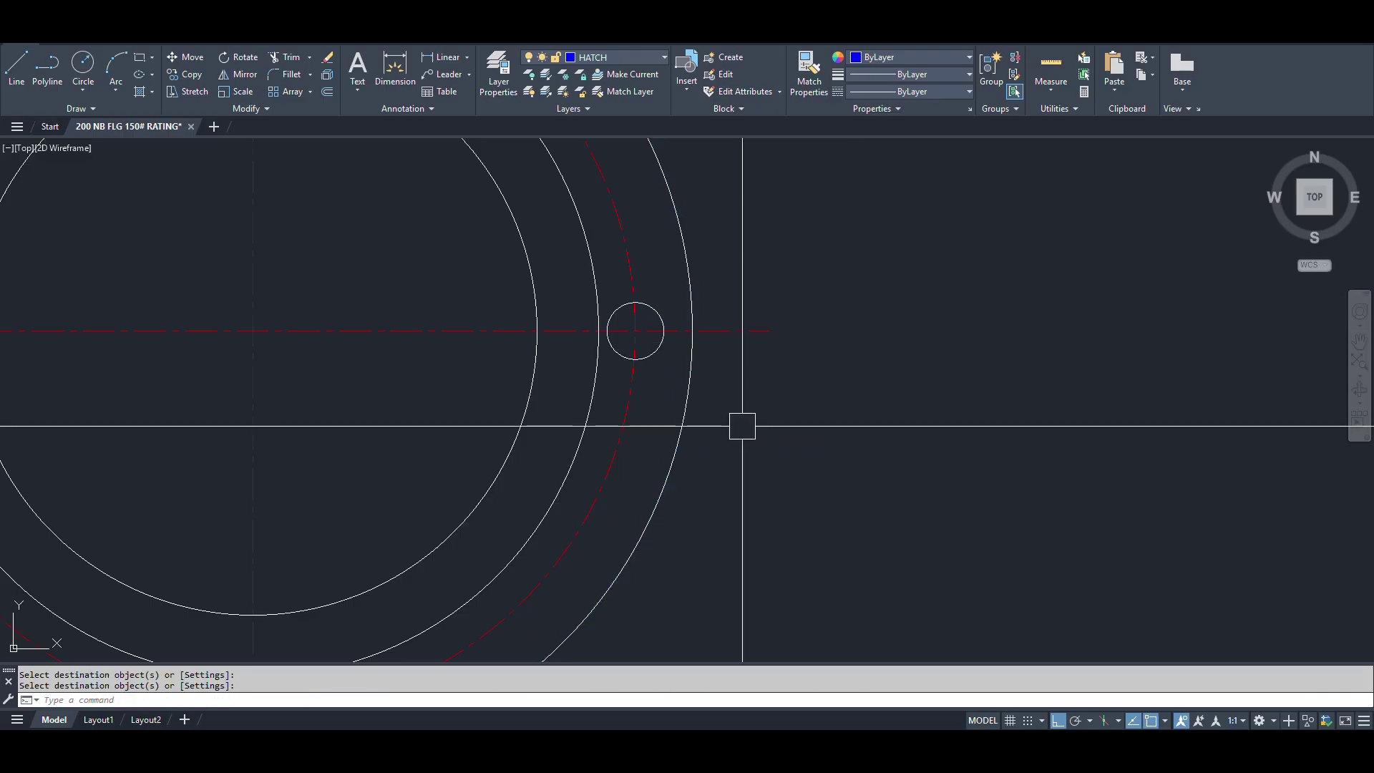
# Rotate the bolt hole 45° about the flange centre.
pyautogui.press('Return')
pyautogui.click(661, 359)
pyautogui.press('Return')
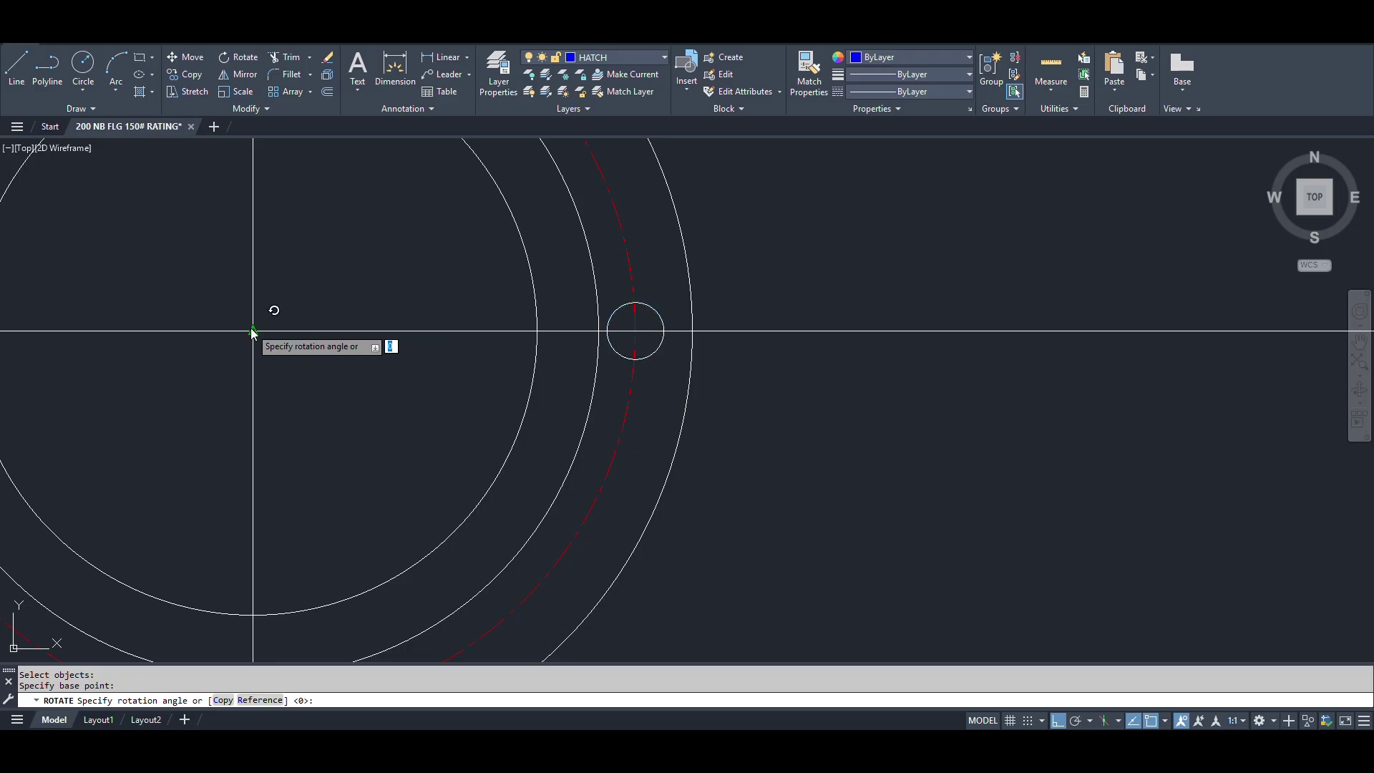
pyautogui.write('5')
pyautogui.press('Return')
# Create a polar array of 8 bolt holes about the flange centre, filling 360°.
pyautogui.scroll(-3, 482, 255)
pyautogui.scroll(4, 480, 219)
pyautogui.write('ar')
pyautogui.press('Return')
pyautogui.scroll(4, 478, 307)
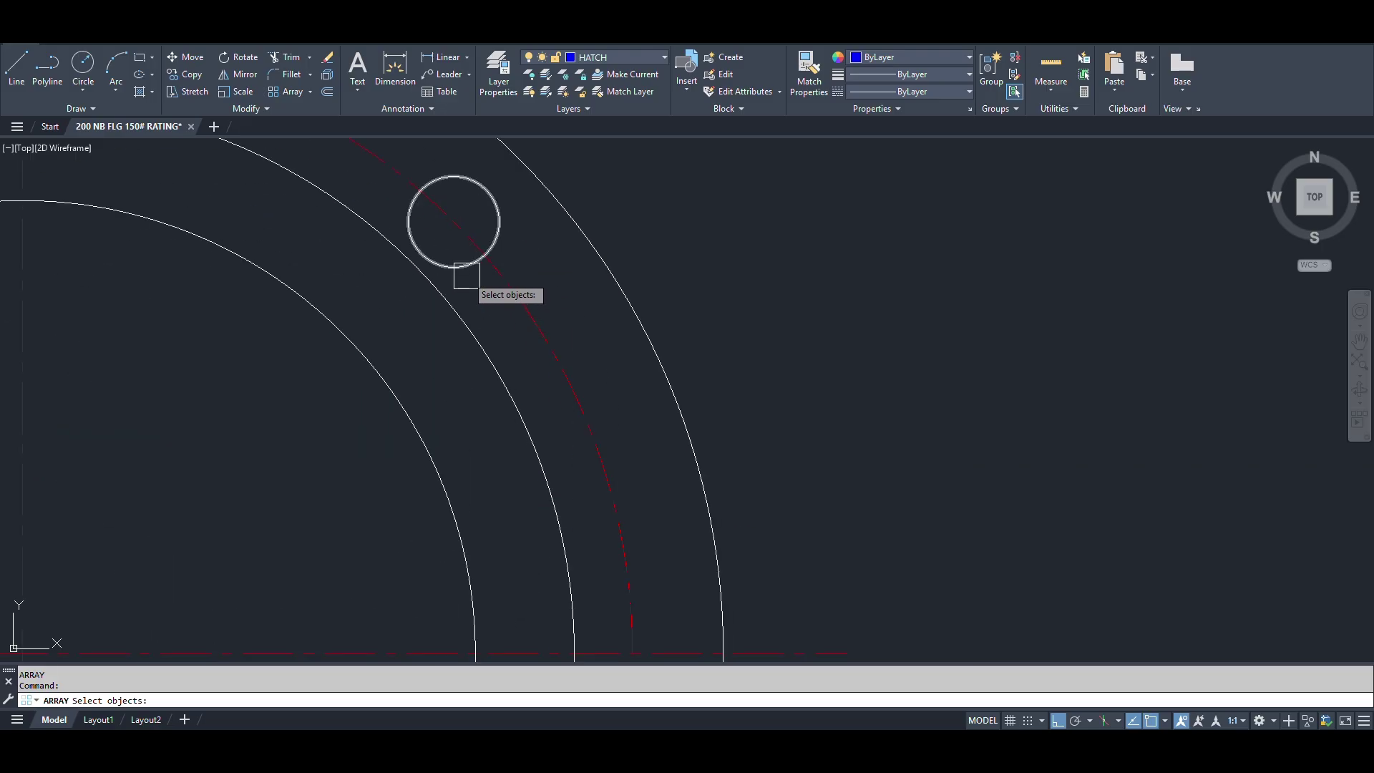
pyautogui.press('Return')
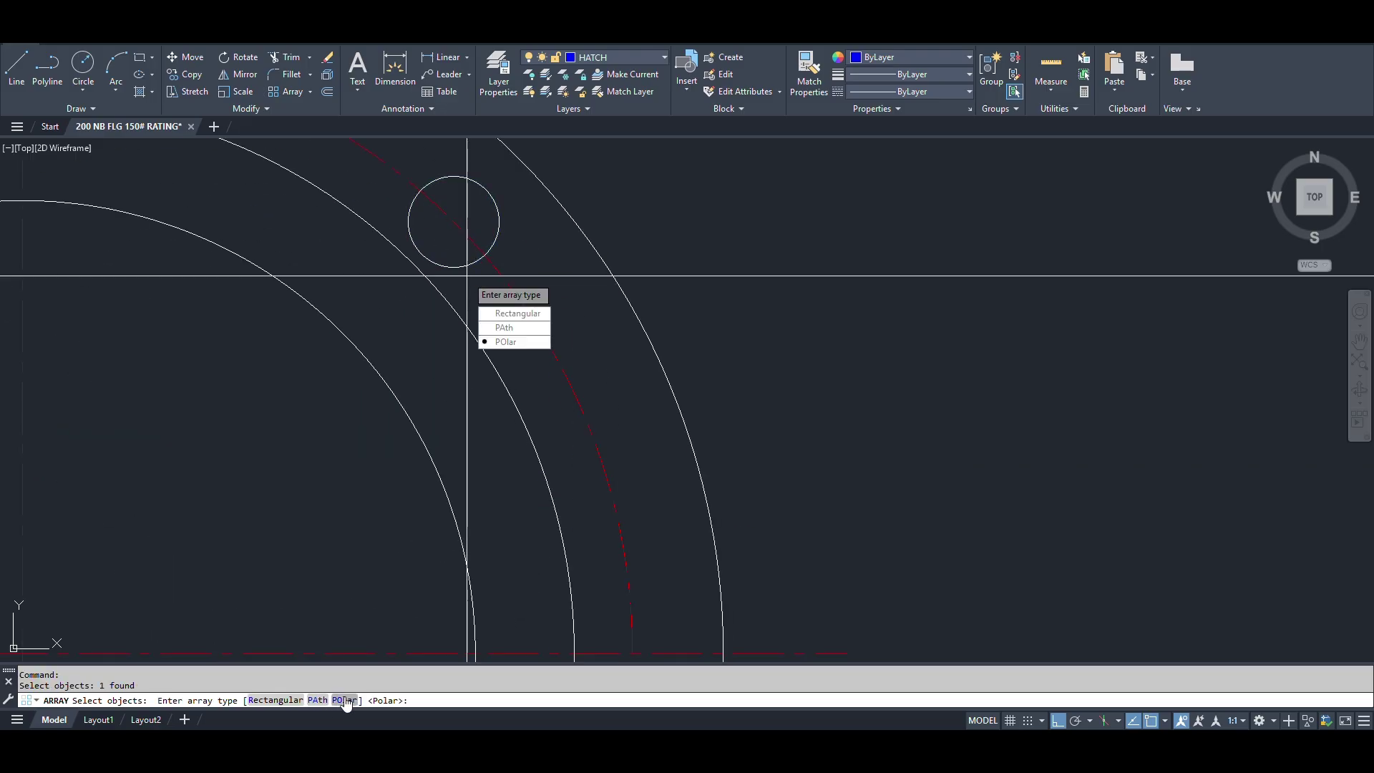
pyautogui.scroll(-4, 923, 323)
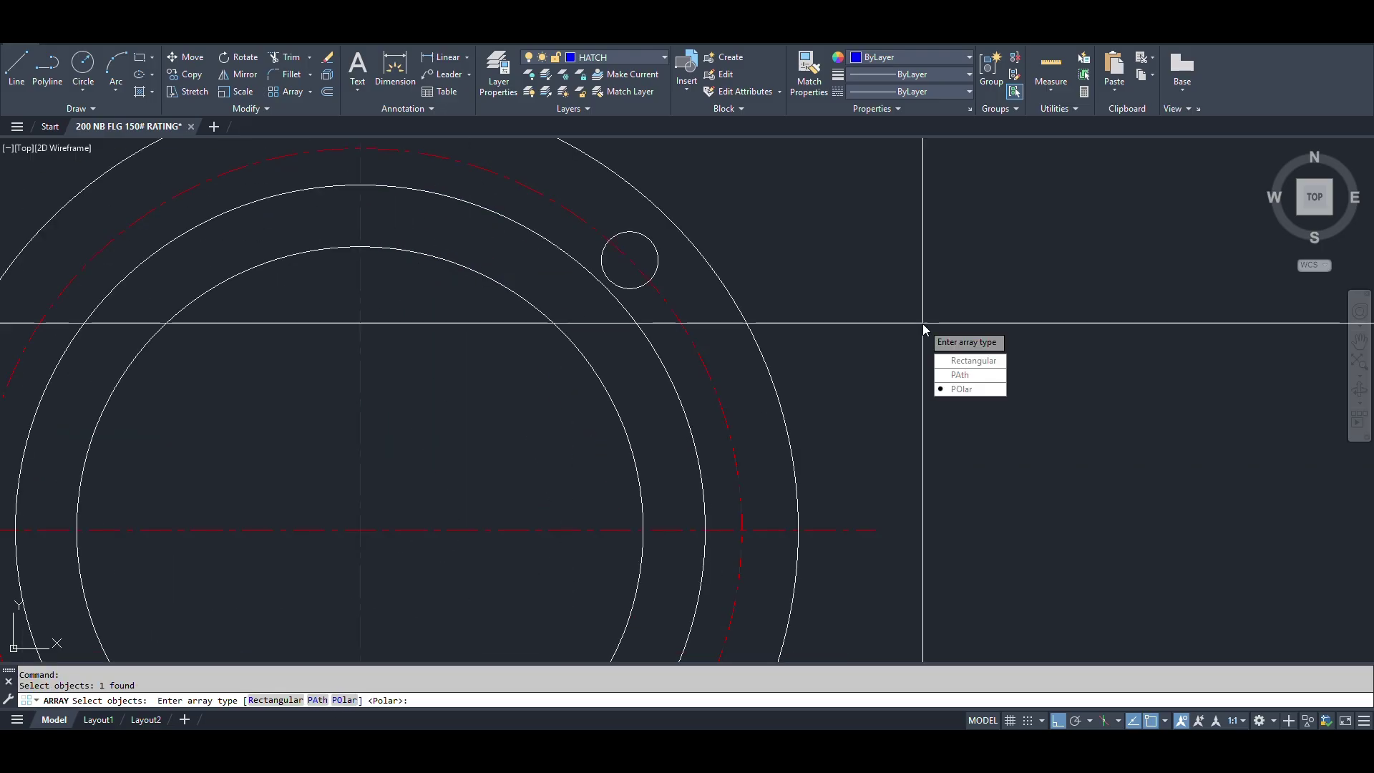
pyautogui.click(970, 390)
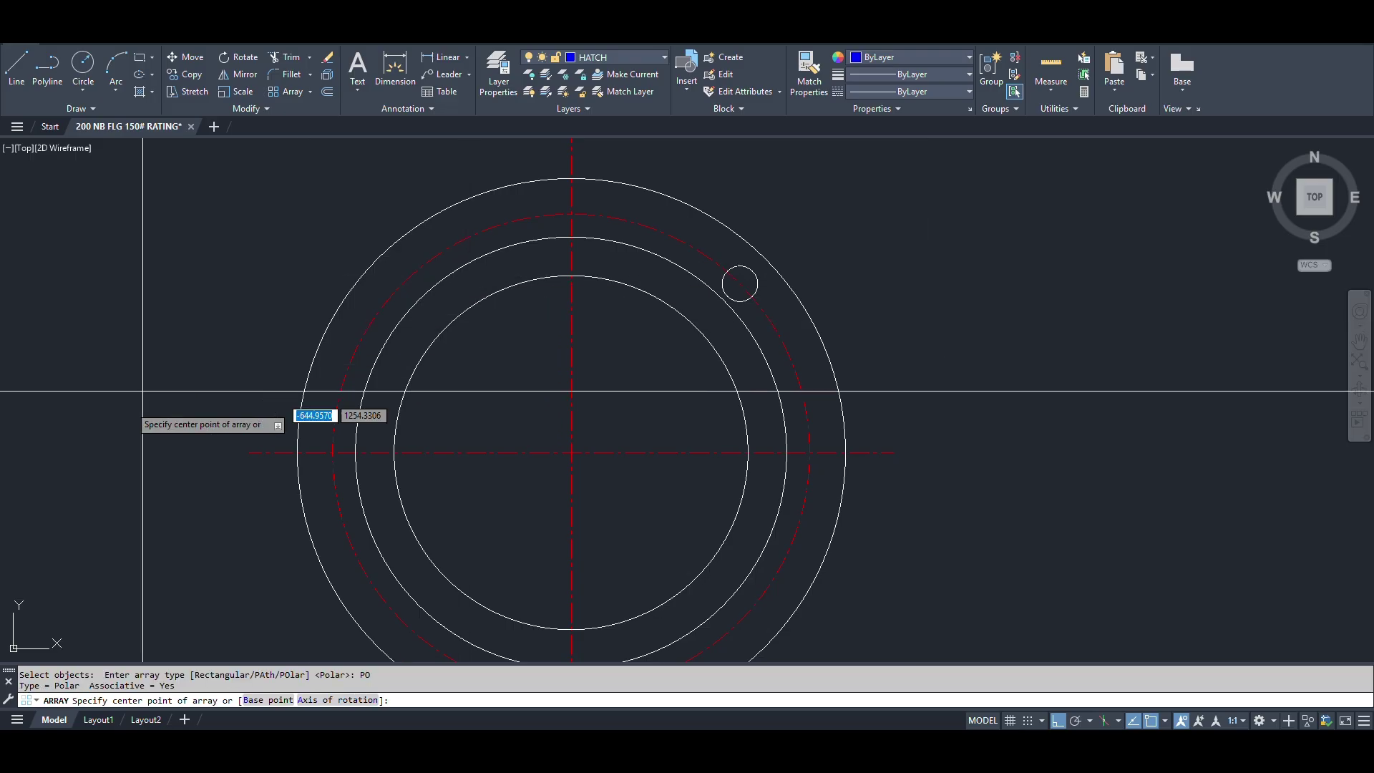
pyautogui.click(571, 451)
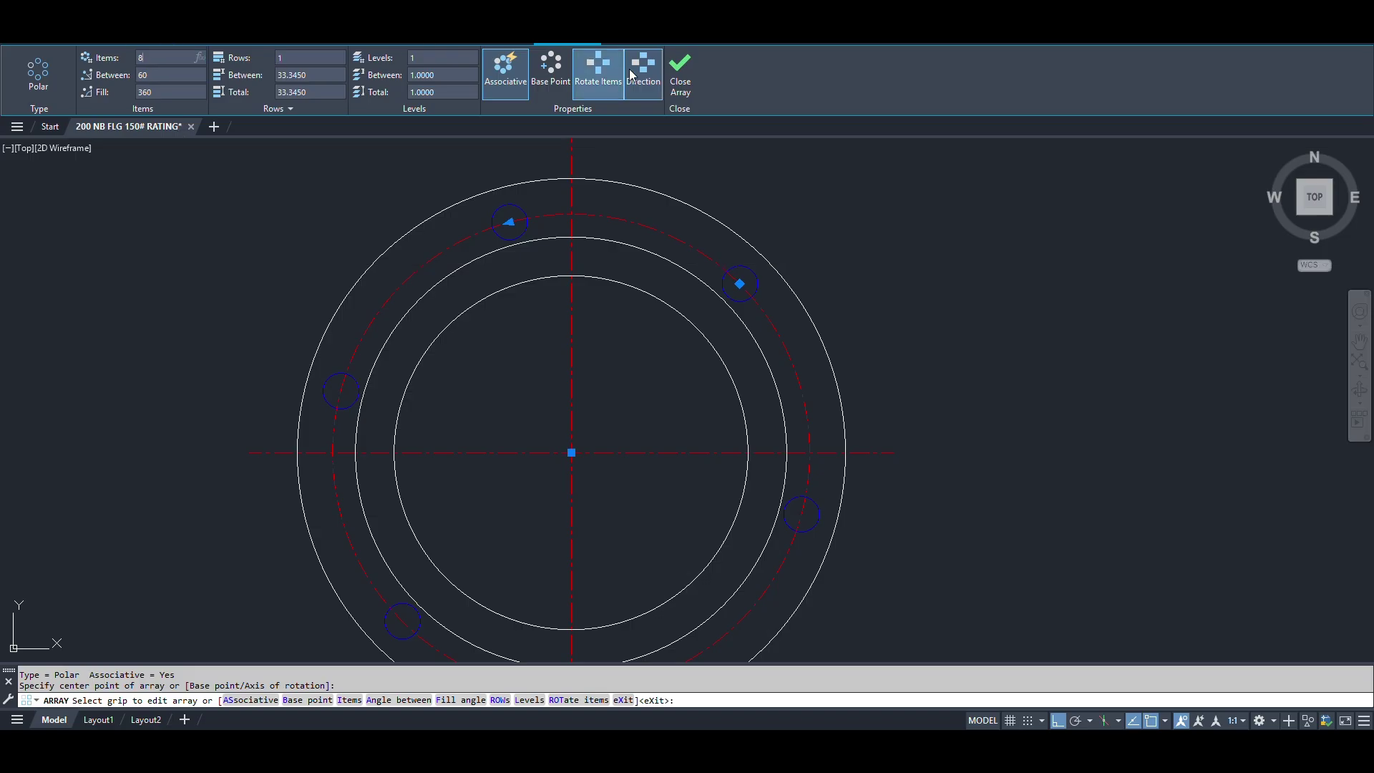
pyautogui.click(680, 80)
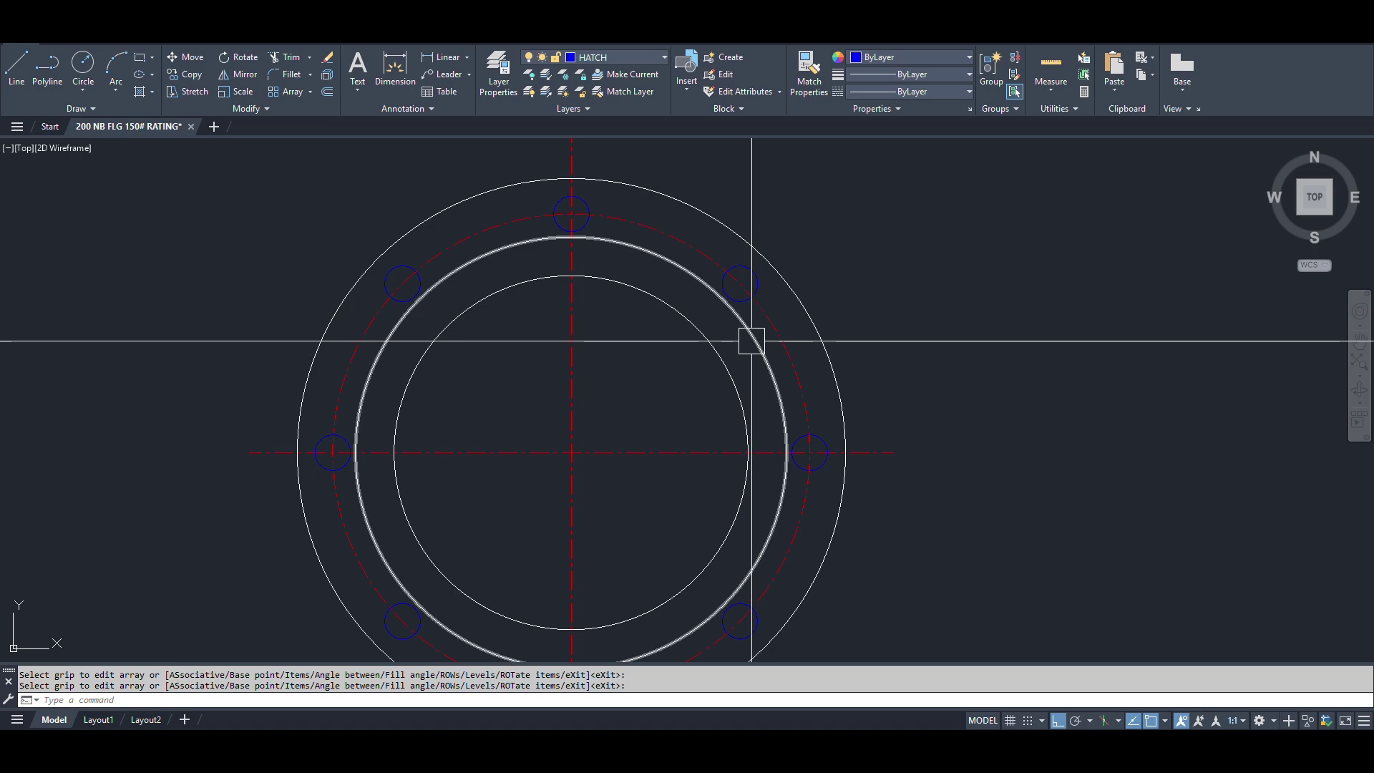
# Move the bolt-hole array to layer 0.
pyautogui.scroll(5, 777, 269)
pyautogui.click(725, 274)
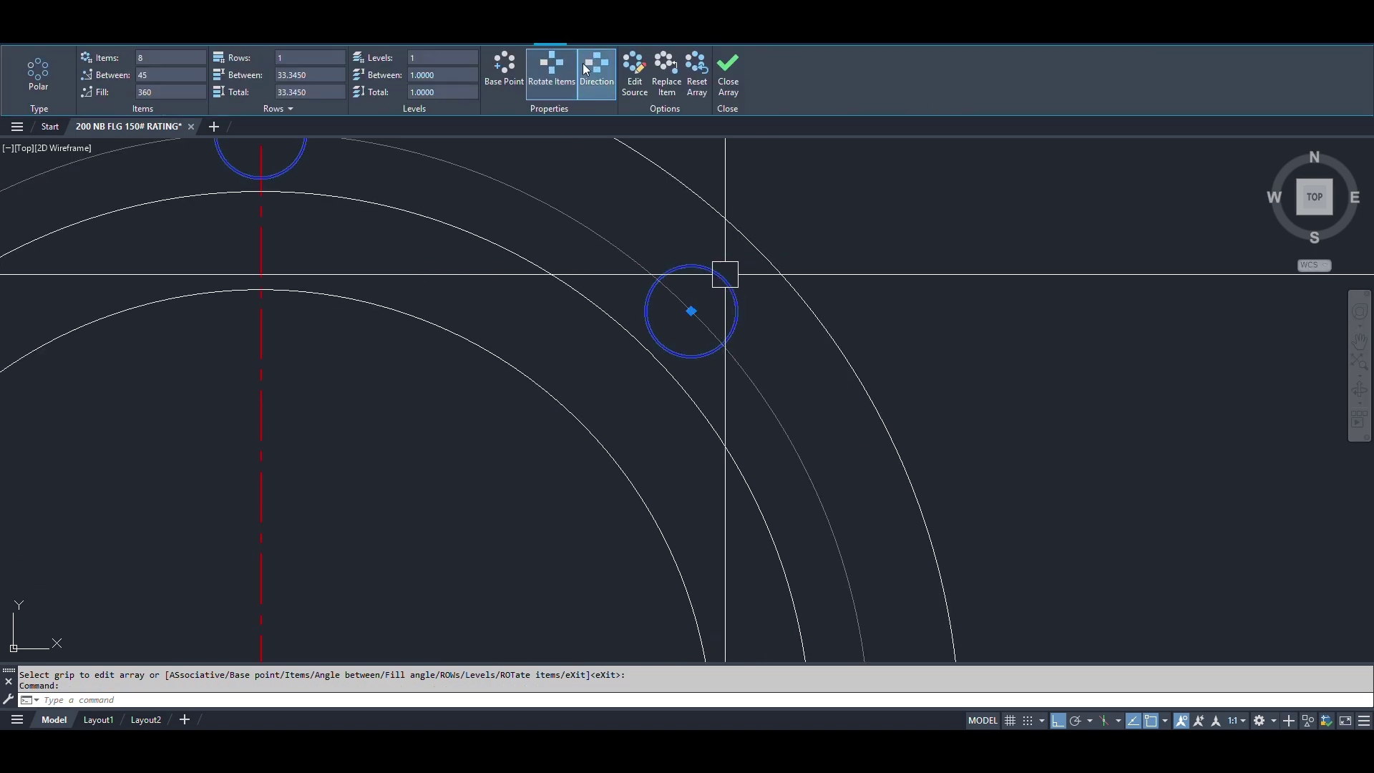
pyautogui.click(20, 42)
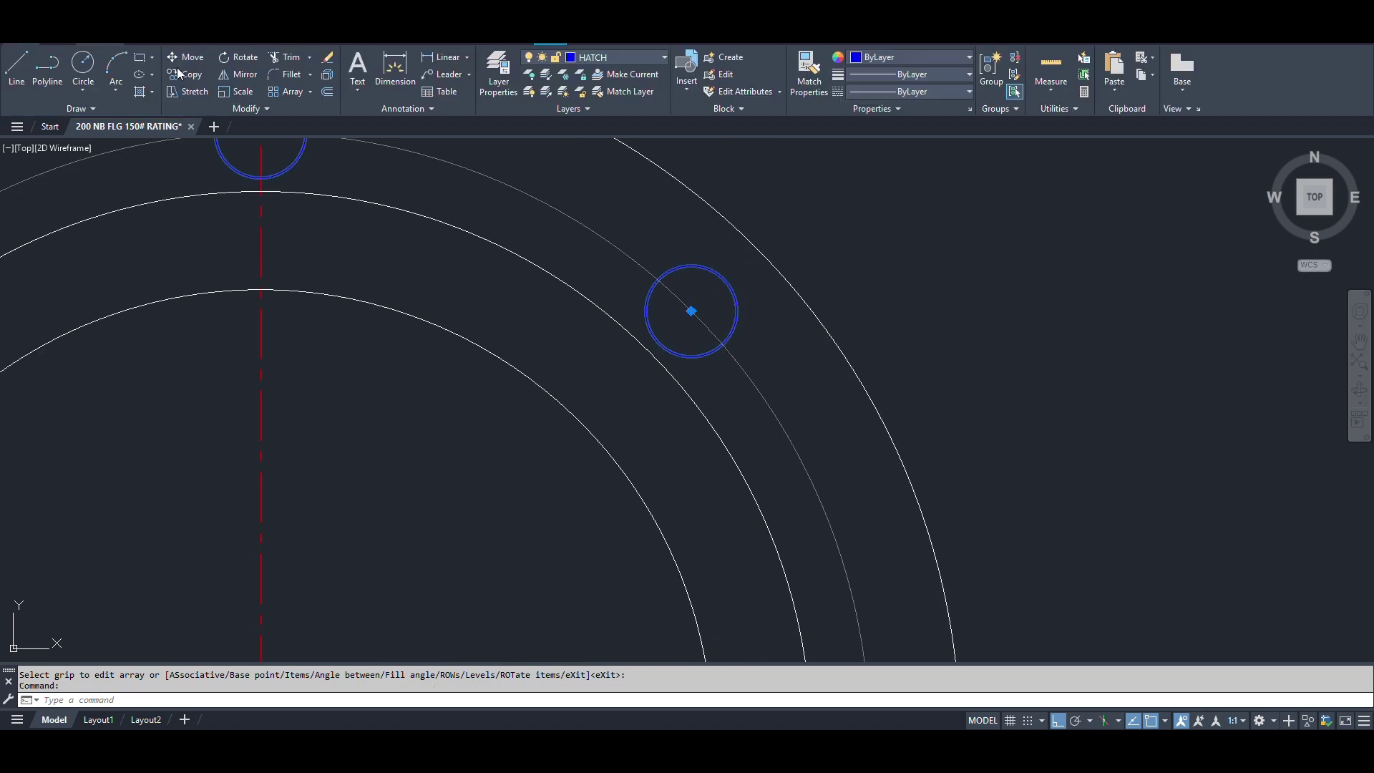
pyautogui.click(590, 57)
pyautogui.click(589, 79)
pyautogui.press('Escape')
pyautogui.press('Escape')
# Move the whole plan view vertically upward to increase its gap from the section view.
pyautogui.scroll(-7, 727, 294)
pyautogui.scroll(2, 715, 452)
pyautogui.scroll(-3, 727, 465)
pyautogui.scroll(4, 785, 408)
pyautogui.scroll(-1, 769, 416)
pyautogui.write('m')
pyautogui.press('Return')
pyautogui.click(803, 537)
pyautogui.click(390, 200)
pyautogui.scroll(-2, 615, 379)
pyautogui.press('Return')
pyautogui.scroll(-2, 623, 383)
pyautogui.click(815, 468)
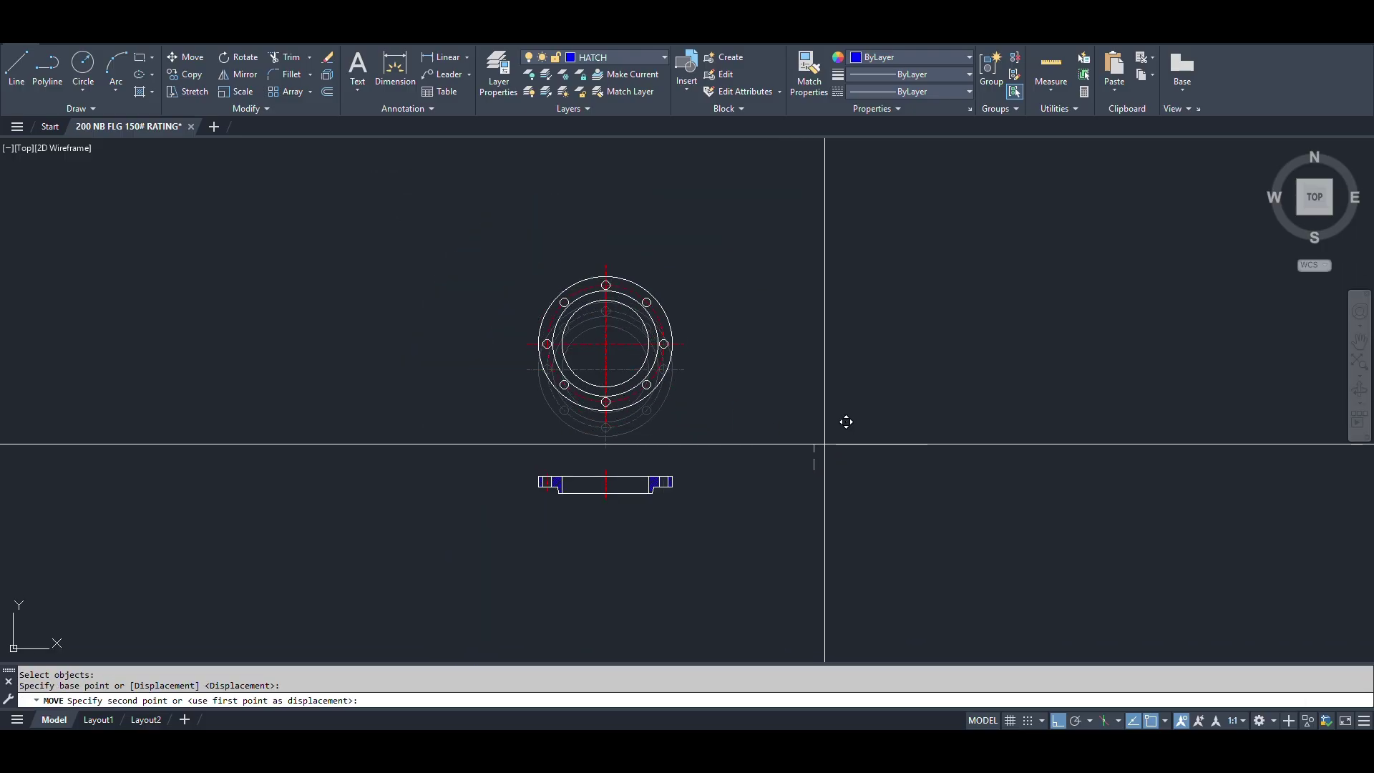
pyautogui.click(824, 443)
# Make DIM the current layer and add a linear dimension of the flange's outer width below the section.
pyautogui.scroll(2, 652, 399)
pyautogui.click(606, 60)
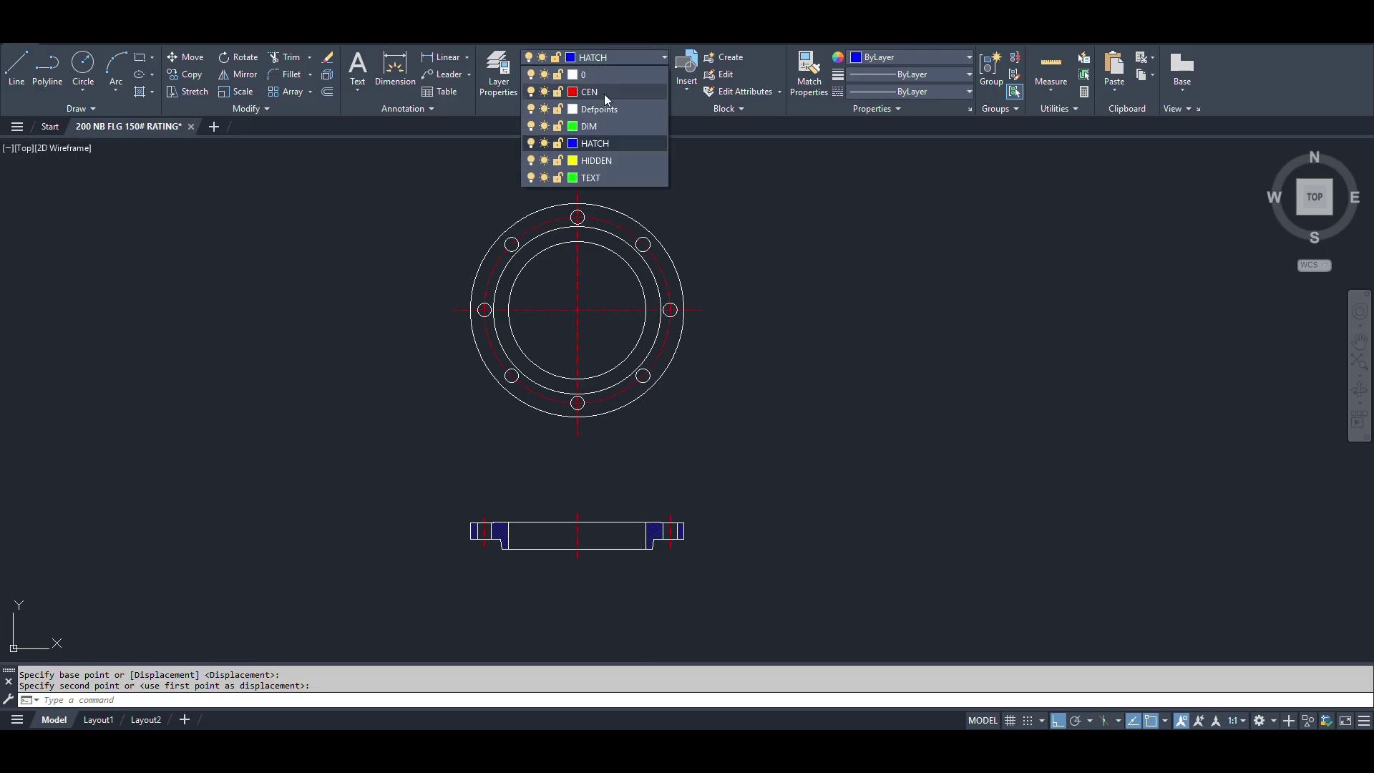
pyautogui.click(598, 127)
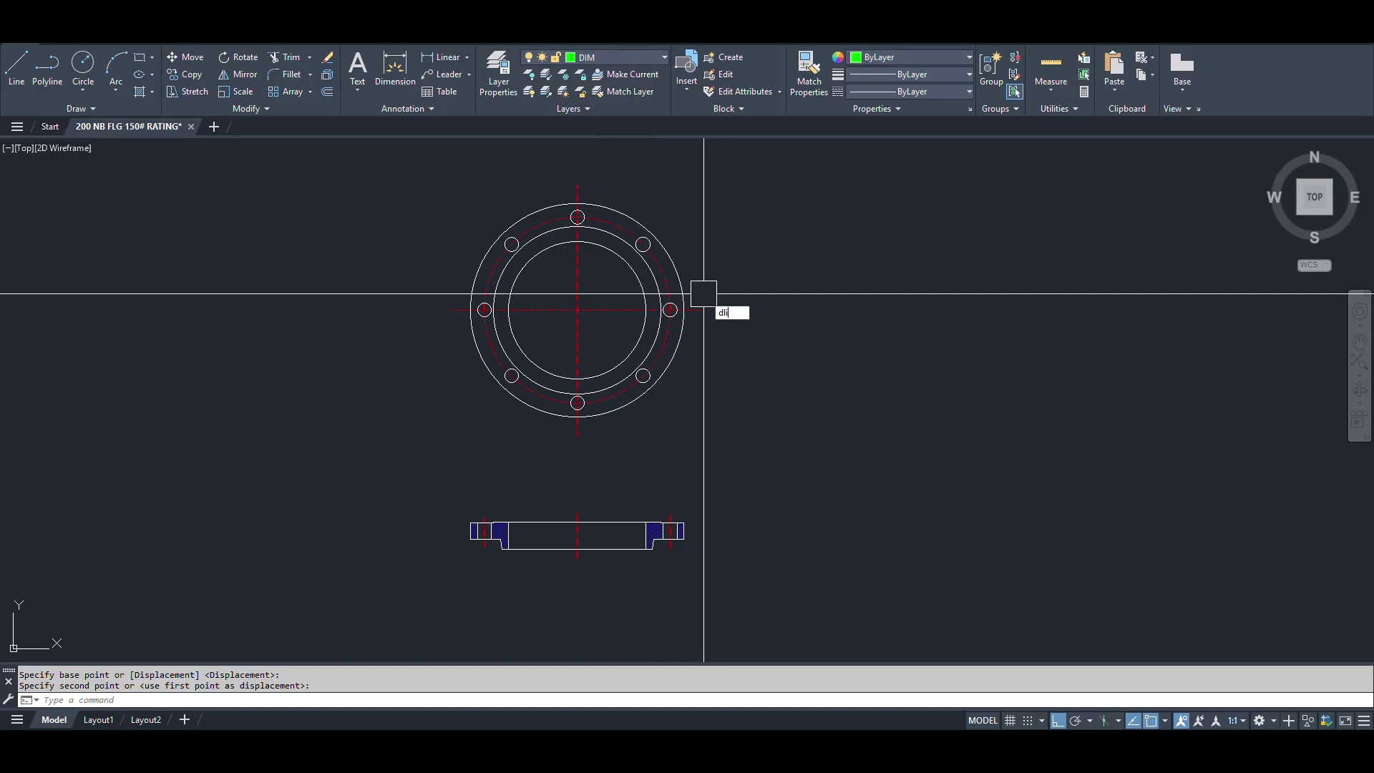
pyautogui.write('dli')
pyautogui.press('Return')
pyautogui.scroll(7, 516, 637)
pyautogui.click(331, 262)
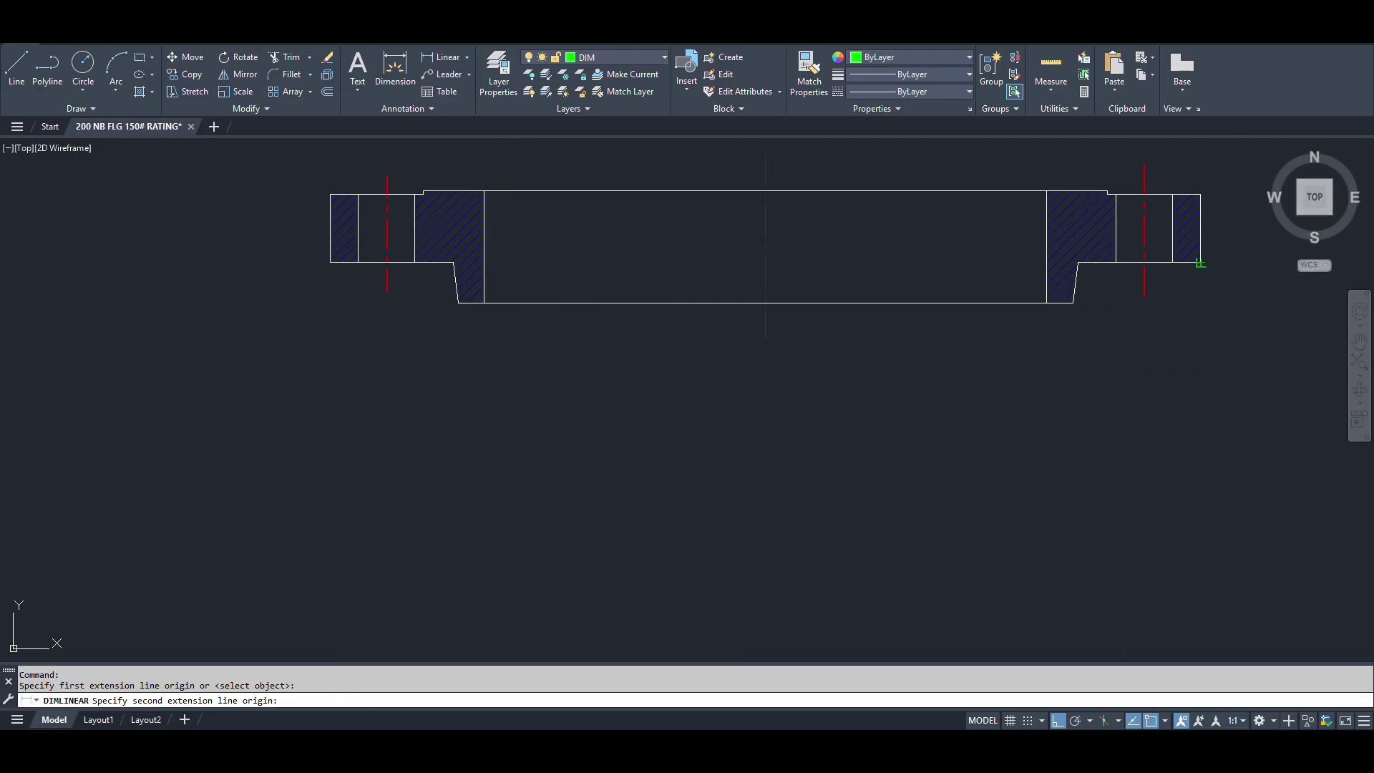
pyautogui.click(1200, 263)
pyautogui.click(1180, 544)
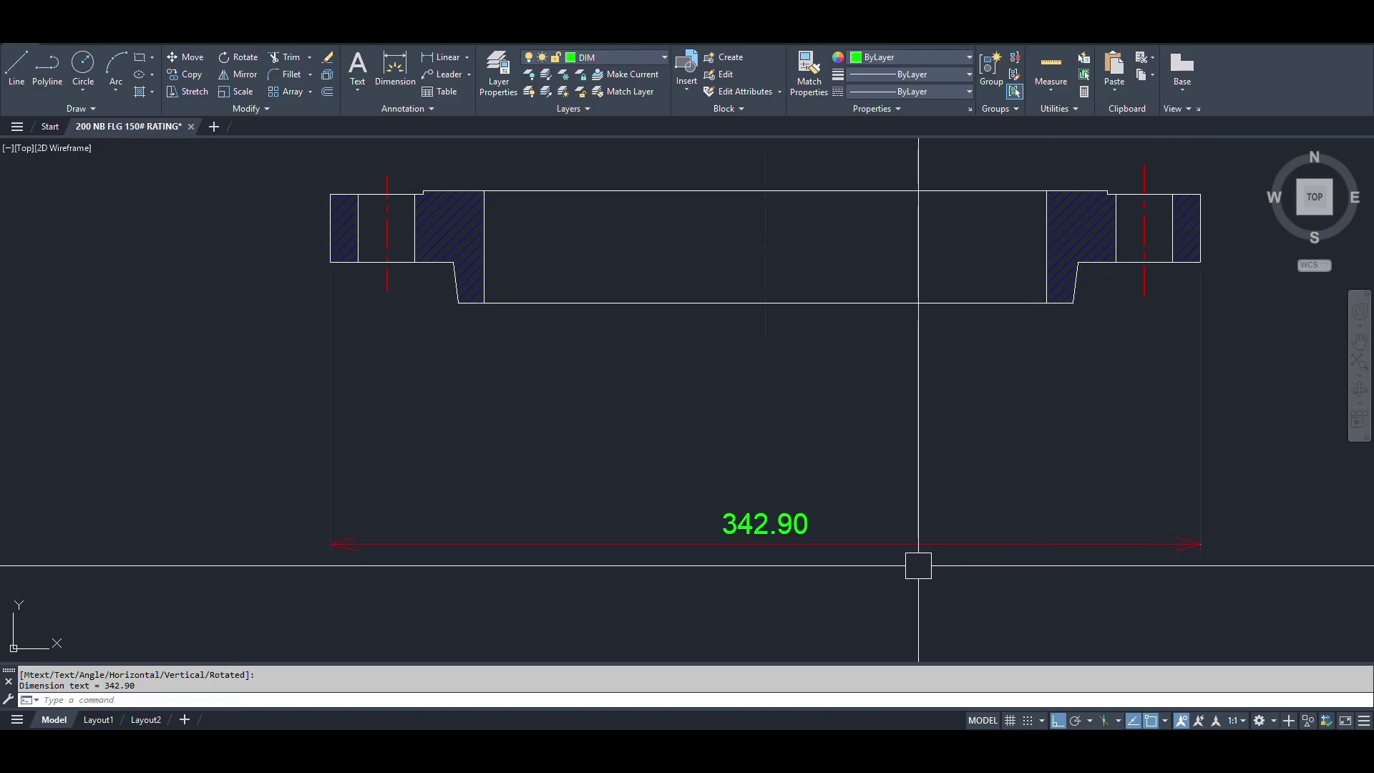
# Add a diameter symbol in front of the outer-width dimension text.
pyautogui.rightClick(908, 563)
pyautogui.press('Escape')
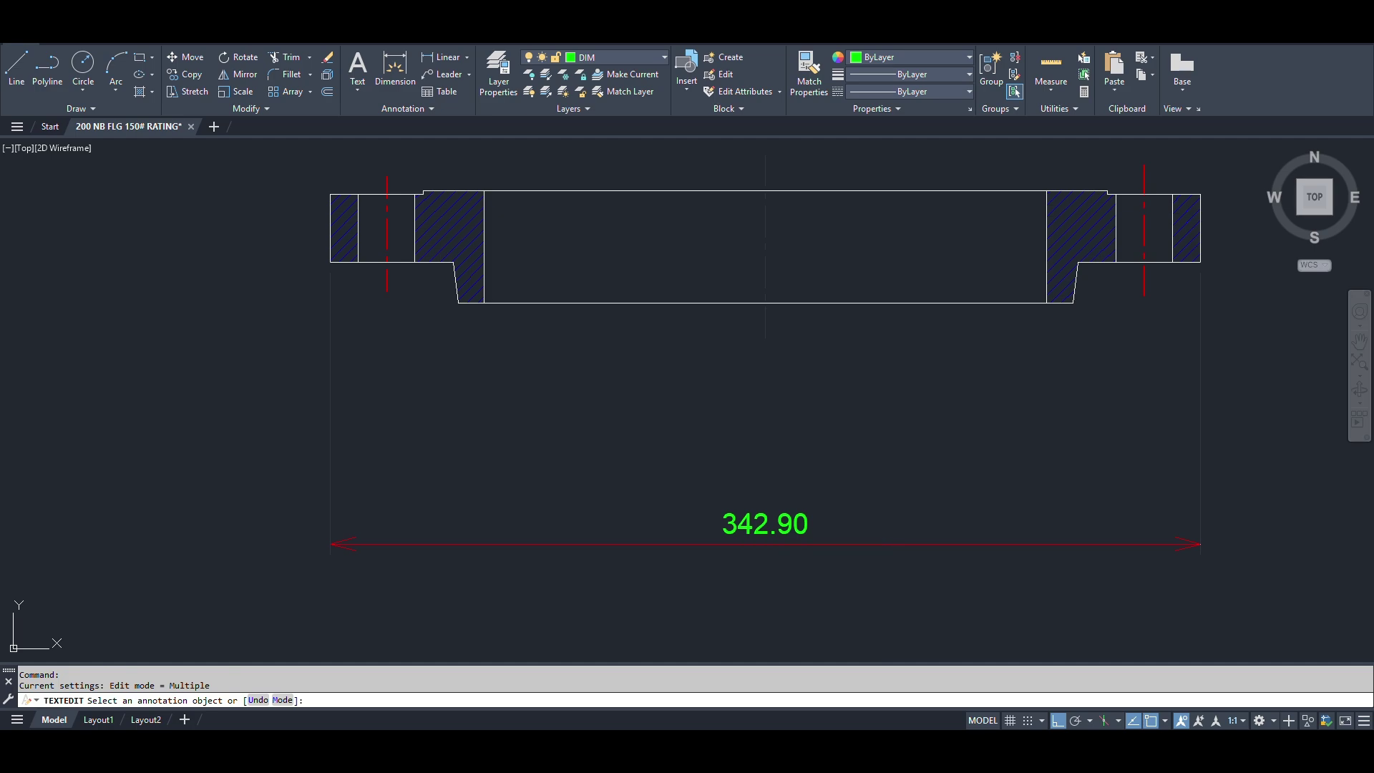
pyautogui.click(765, 523)
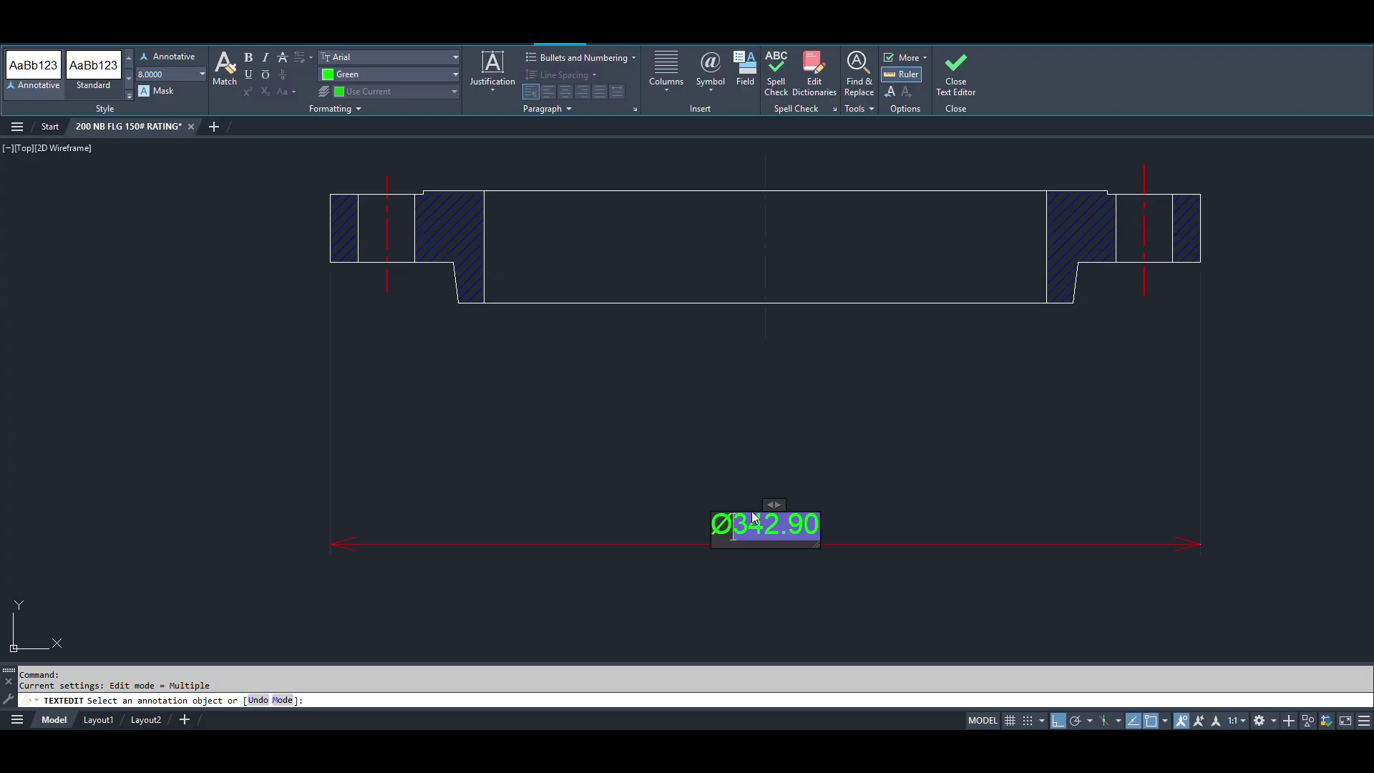
pyautogui.press('Escape')
pyautogui.press('Escape')
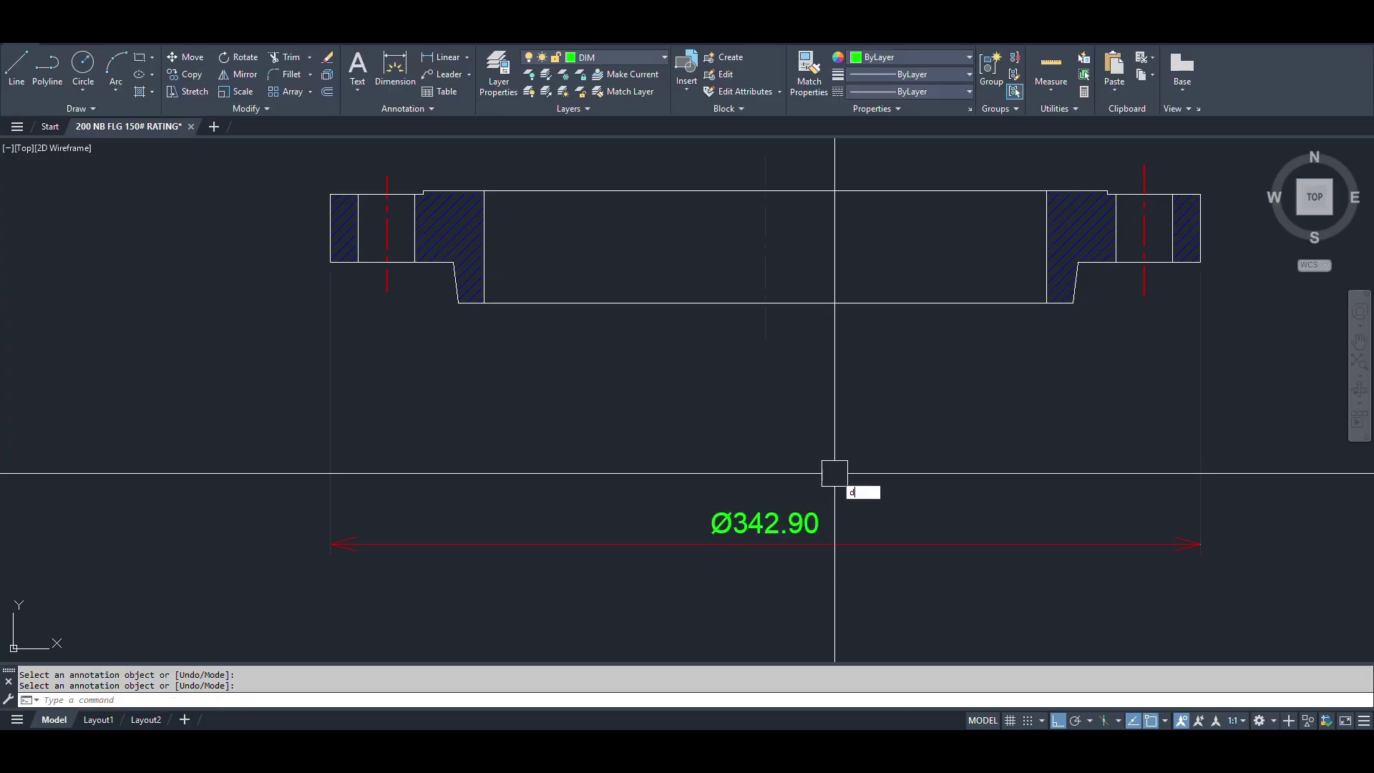
# Add a linear dimension between the left and right bolt-hole centre lines, just above the outer-diameter dimension.
pyautogui.press('Return')
pyautogui.click(389, 294)
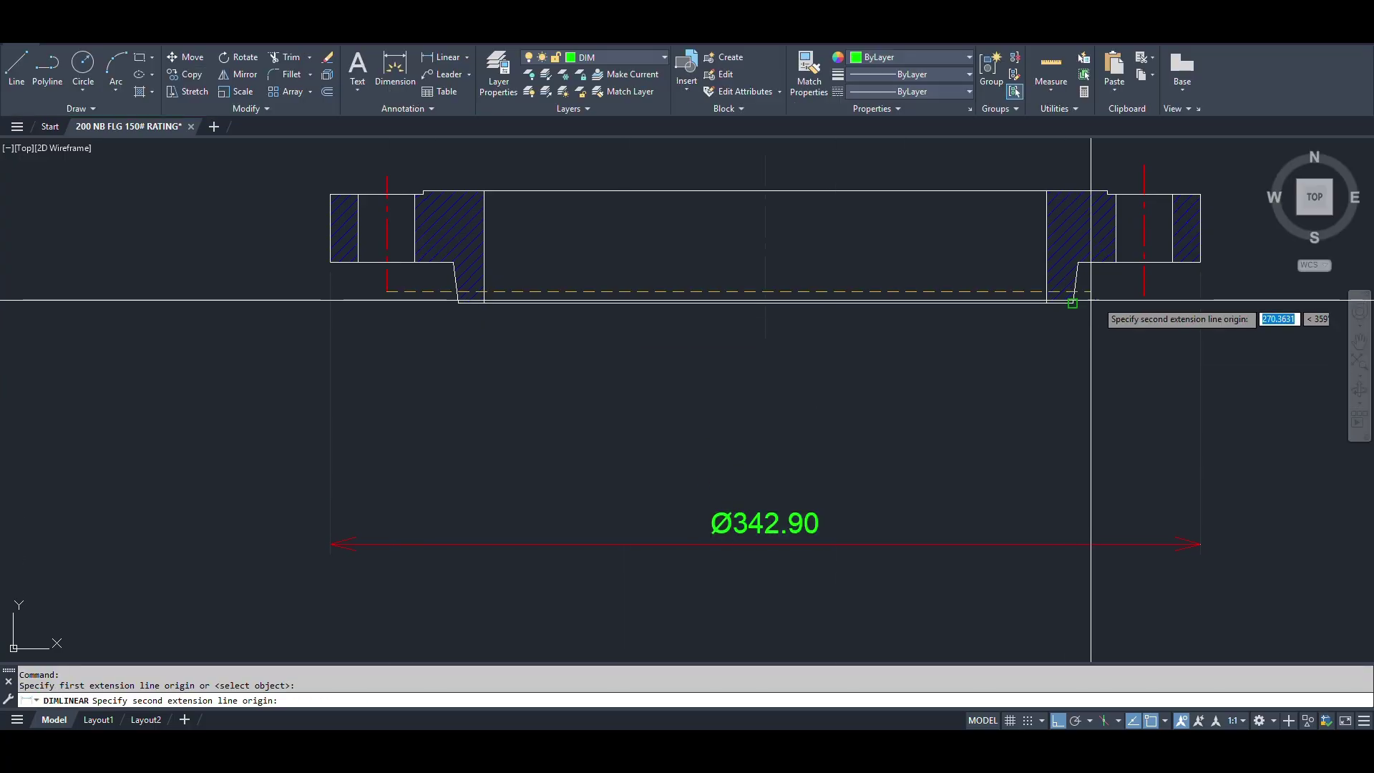
pyautogui.click(1144, 296)
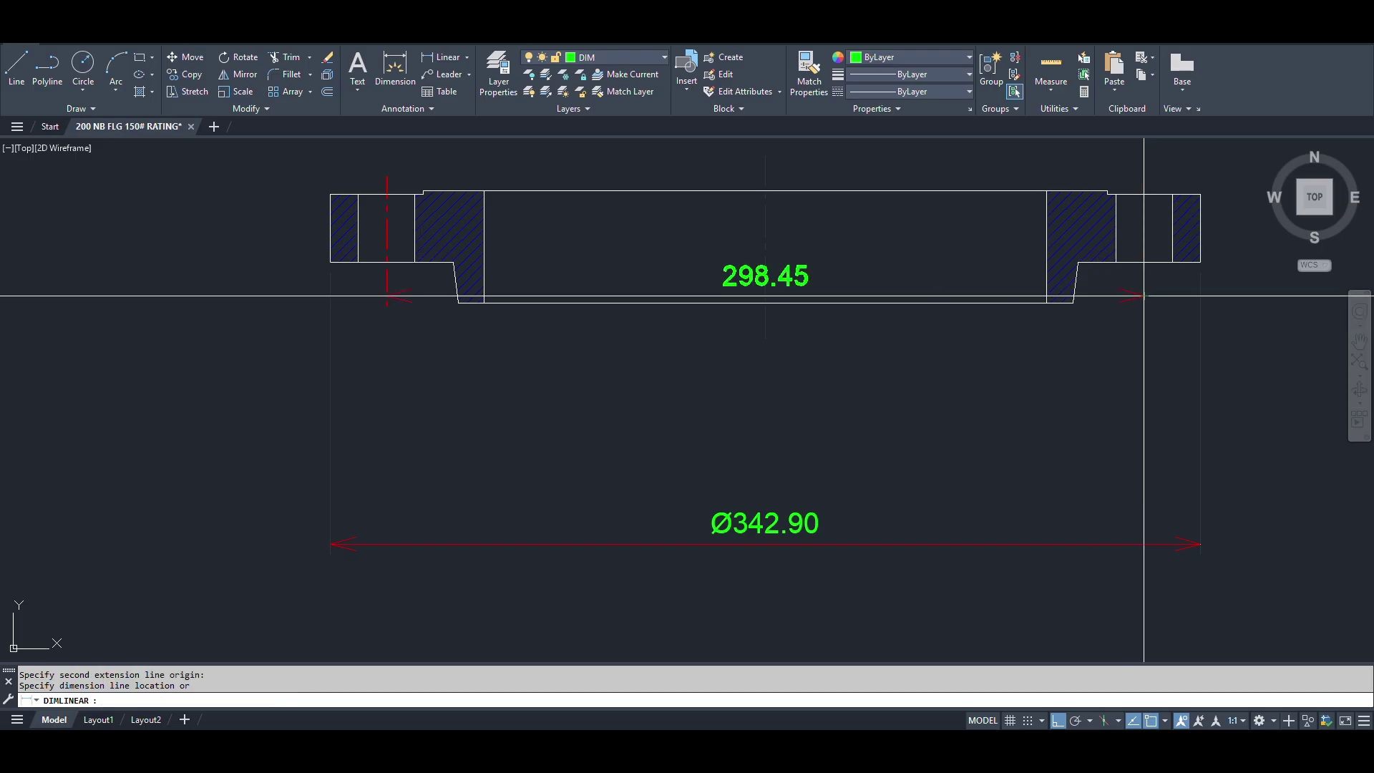
pyautogui.click(1114, 494)
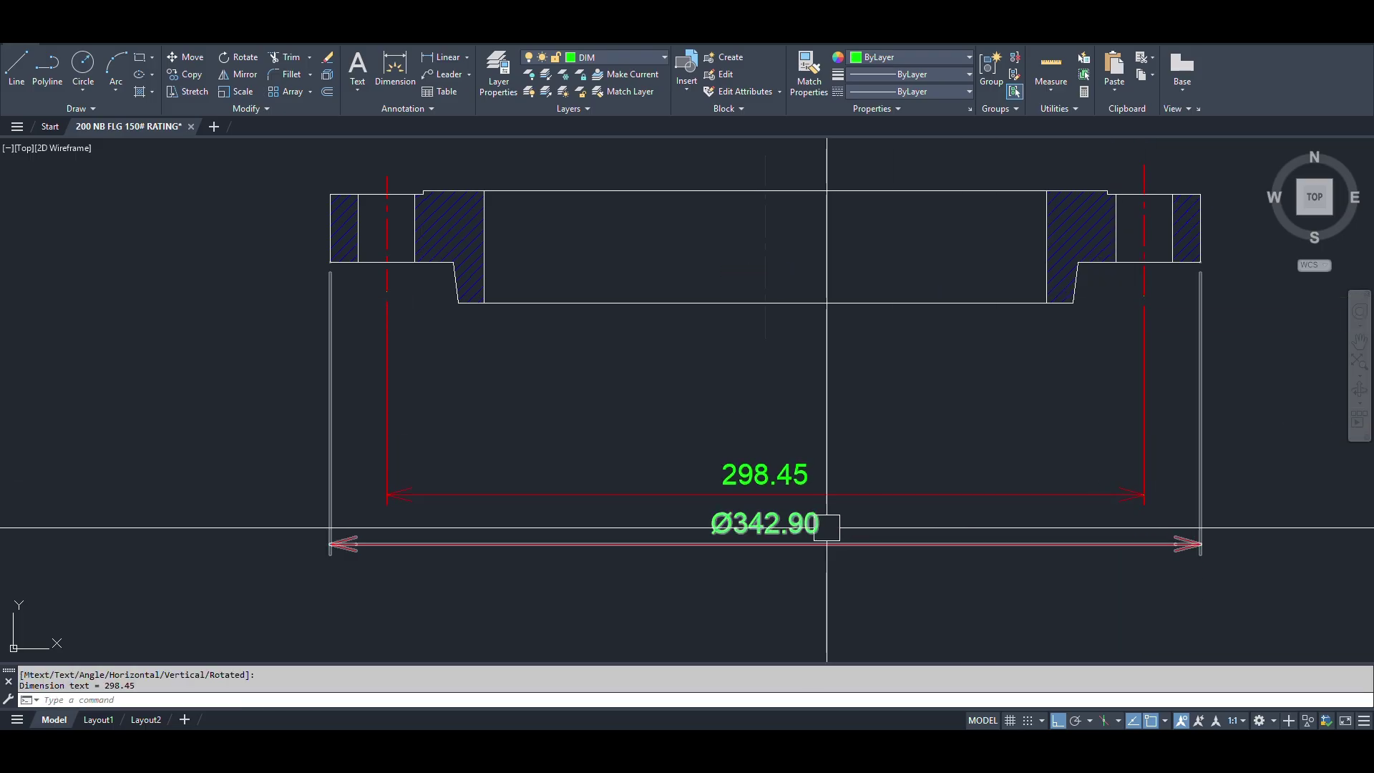
# Add a diameter symbol in front of the bolt-circle dimension text.
pyautogui.press('Return')
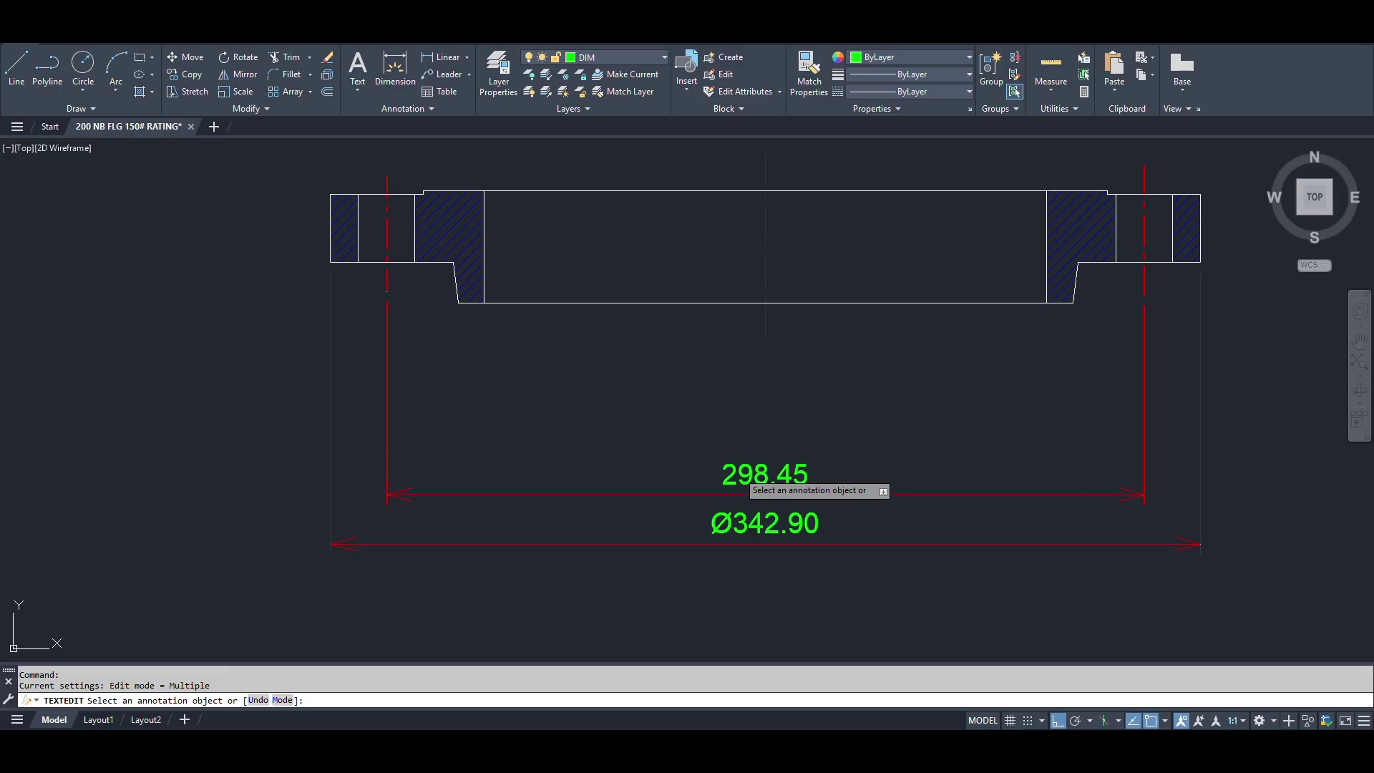
pyautogui.click(733, 473)
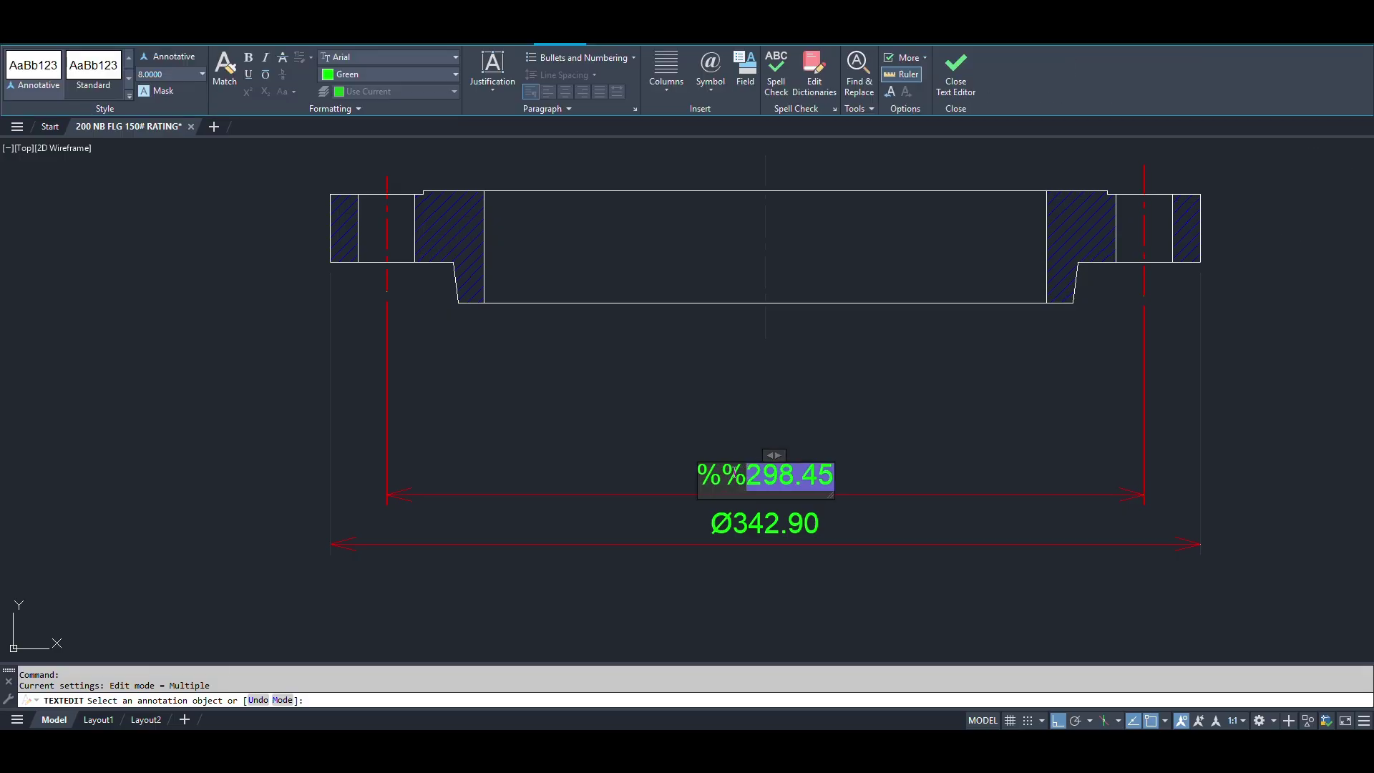
pyautogui.click(865, 435)
pyautogui.press('Escape')
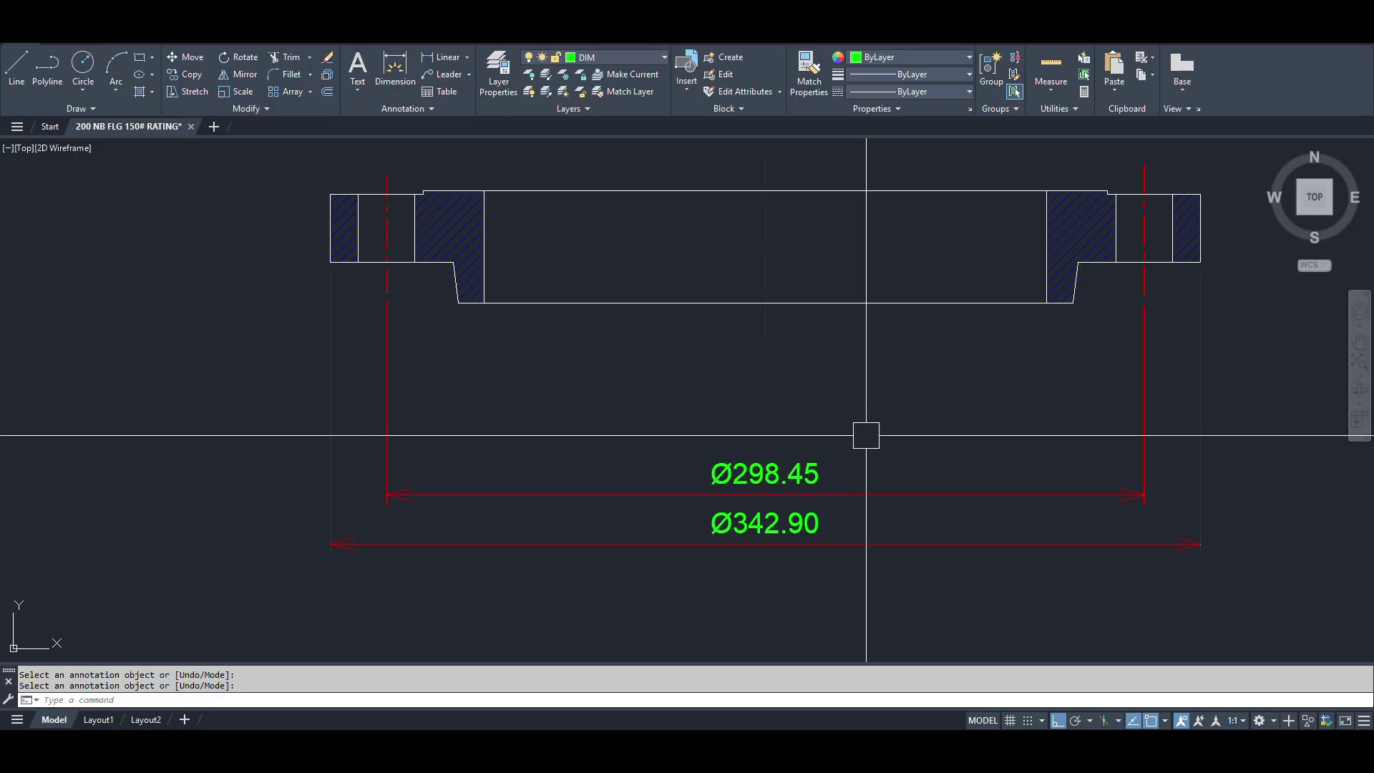
# Add a linear dimension across the hub where it meets the flange face, above the bolt-circle dimension.
pyautogui.write('dli')
pyautogui.press('Return')
pyautogui.click(453, 263)
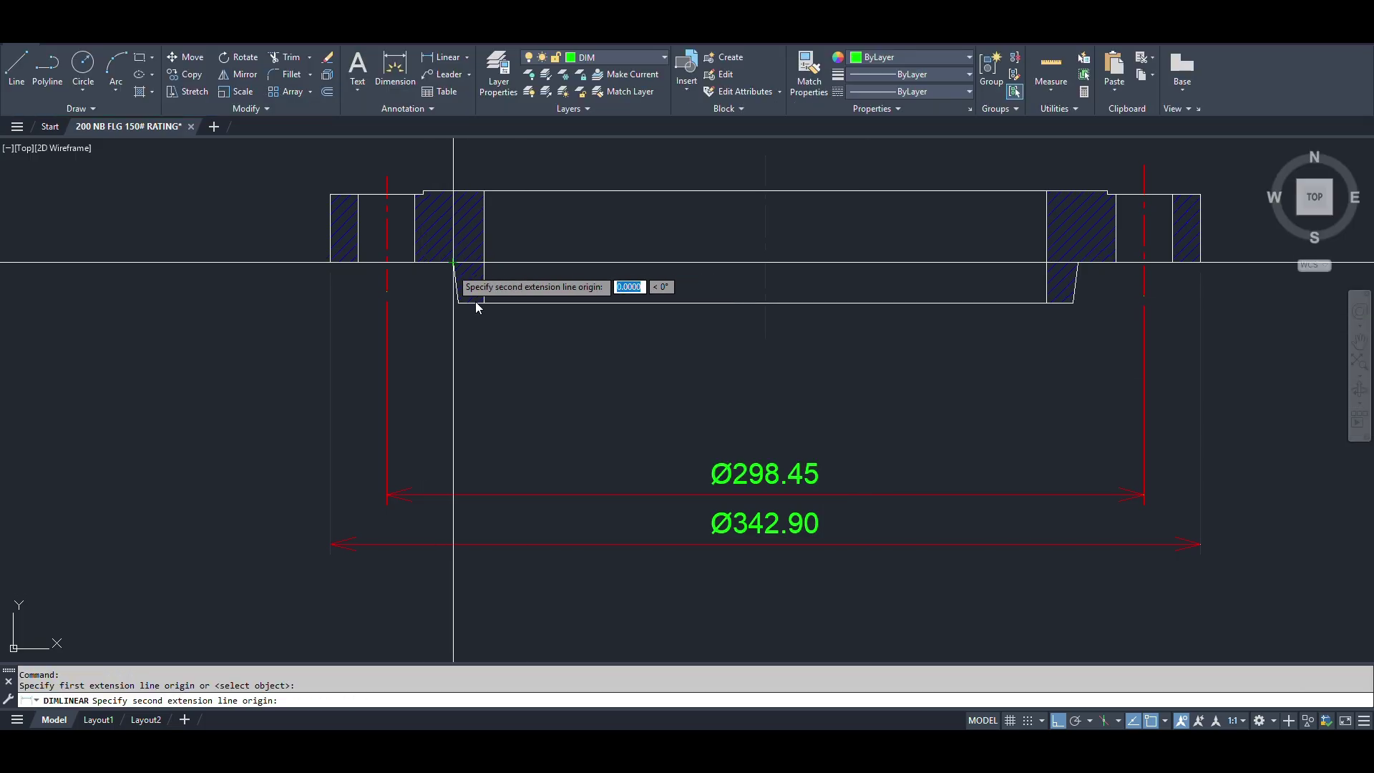
pyautogui.click(1076, 262)
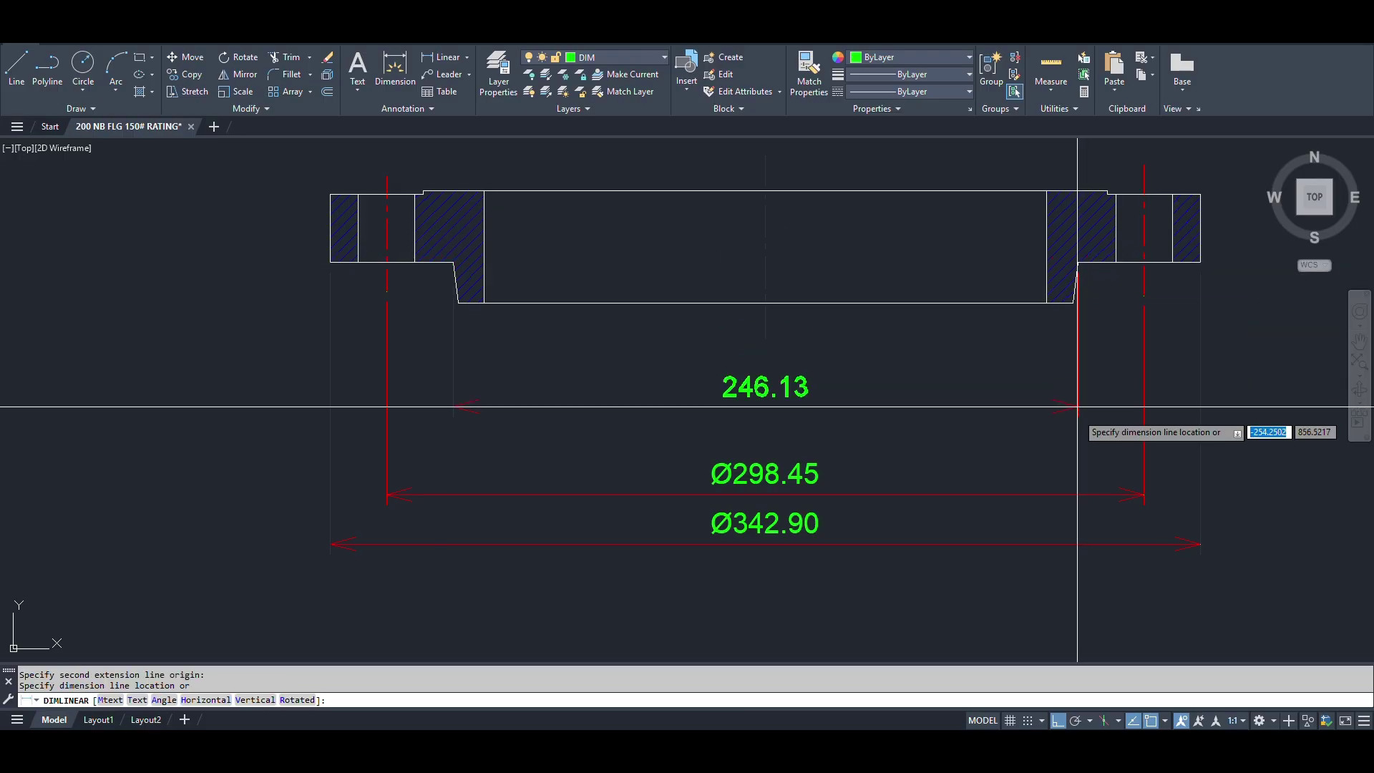
pyautogui.click(1076, 446)
# Add a diameter symbol in front of the dimension text for the hub width at the flange face.
pyautogui.write('ed')
pyautogui.press('Return')
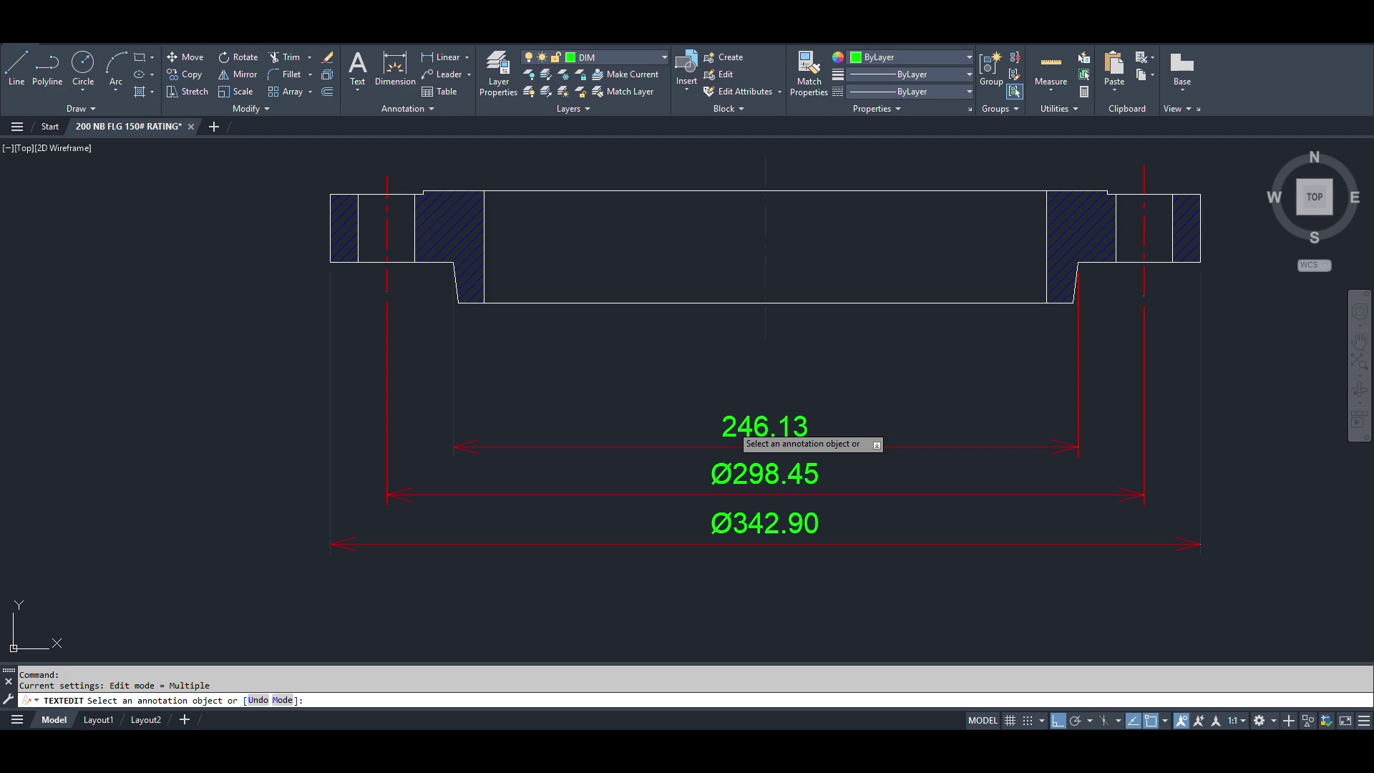
pyautogui.click(737, 430)
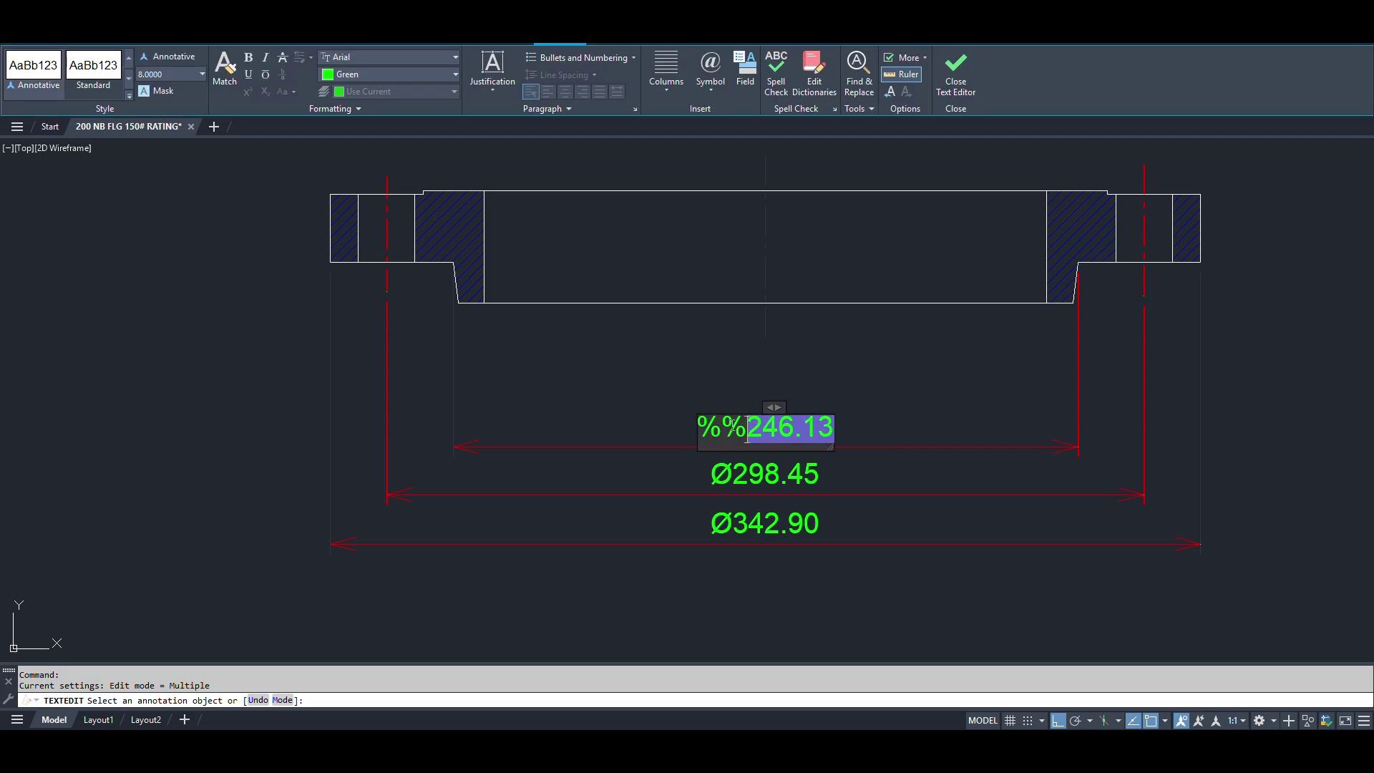
pyautogui.click(900, 405)
pyautogui.press('Return')
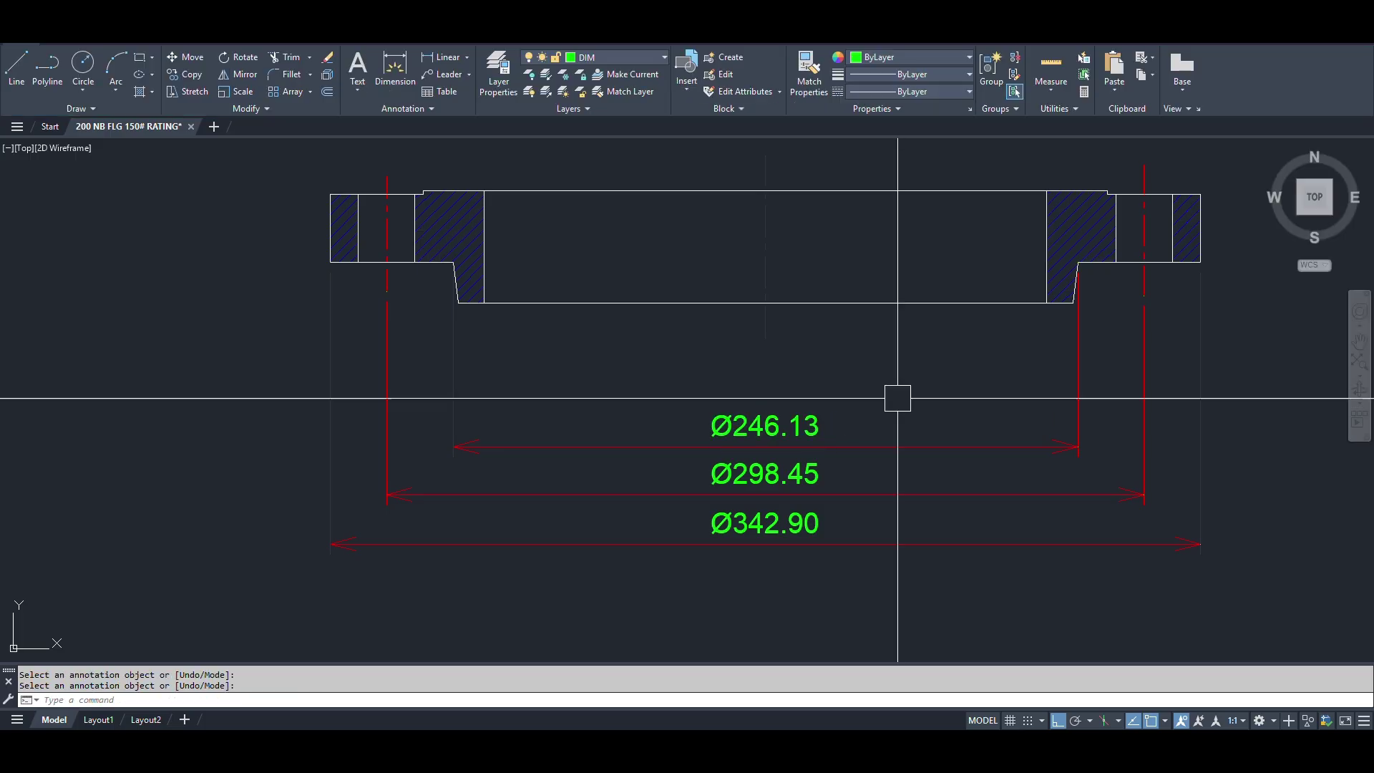
# Add a linear dimension across the bottom end of the hub, above the hub-base diameter dimension.
pyautogui.write('dli')
pyautogui.press('Return')
pyautogui.click(456, 303)
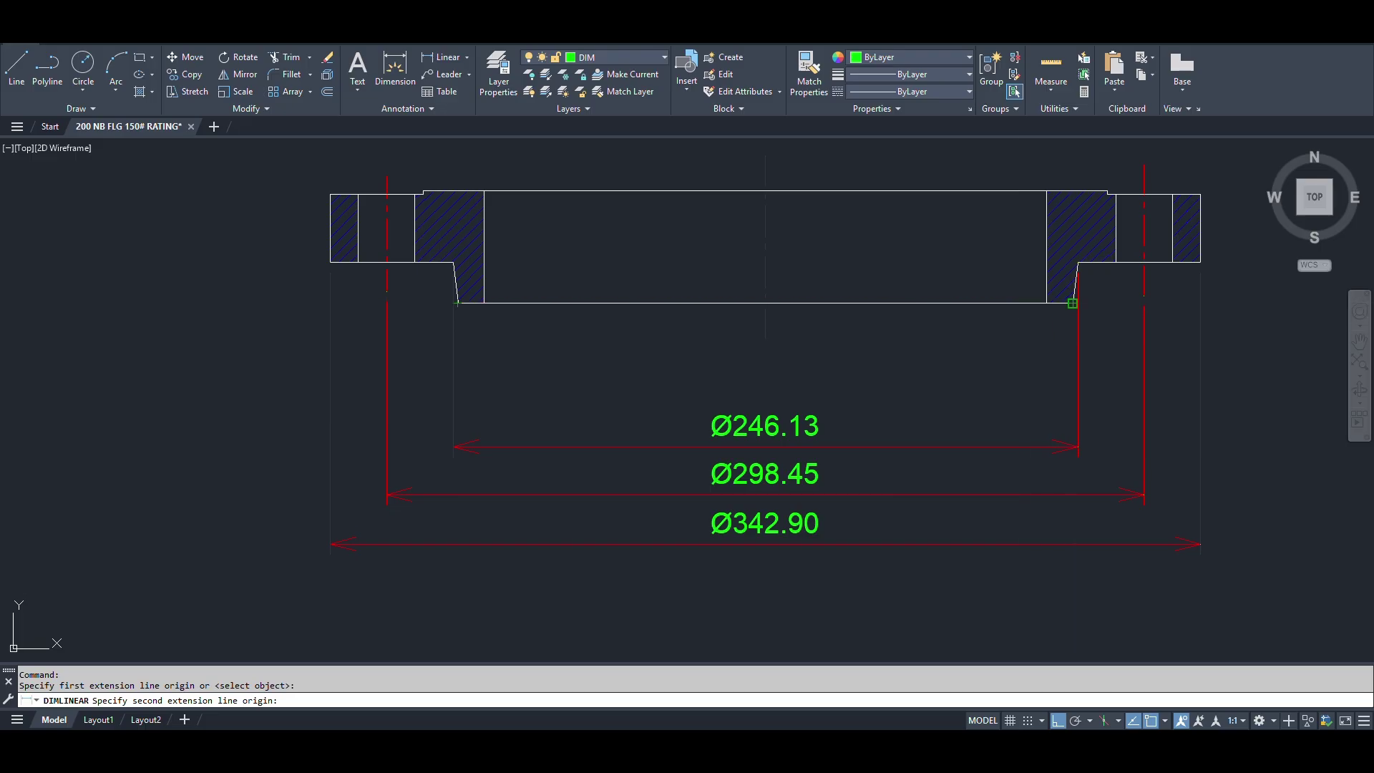
pyautogui.click(1073, 303)
pyautogui.click(1003, 397)
# Add a diameter symbol in front of the hub bottom-end dimension text.
pyautogui.press('Return')
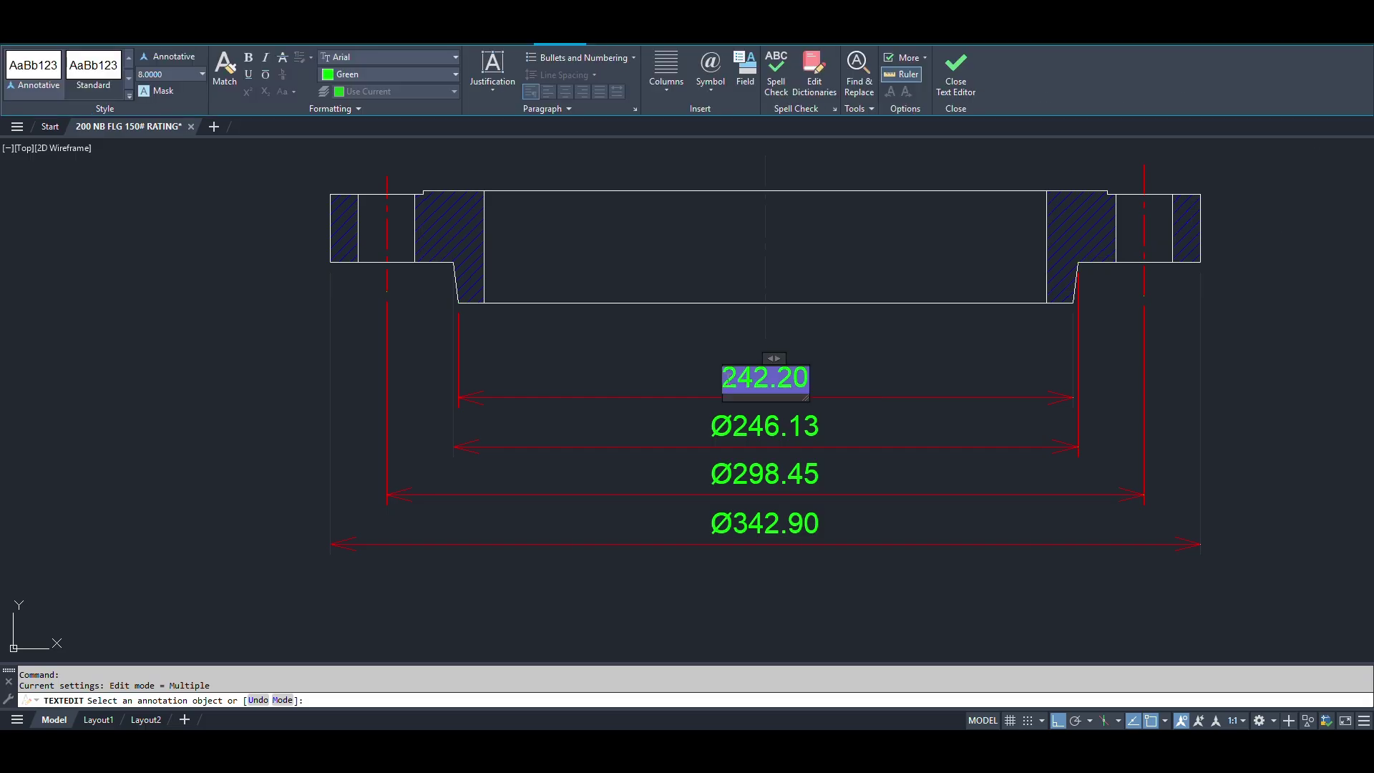
pyautogui.write('c')
pyautogui.click(833, 445)
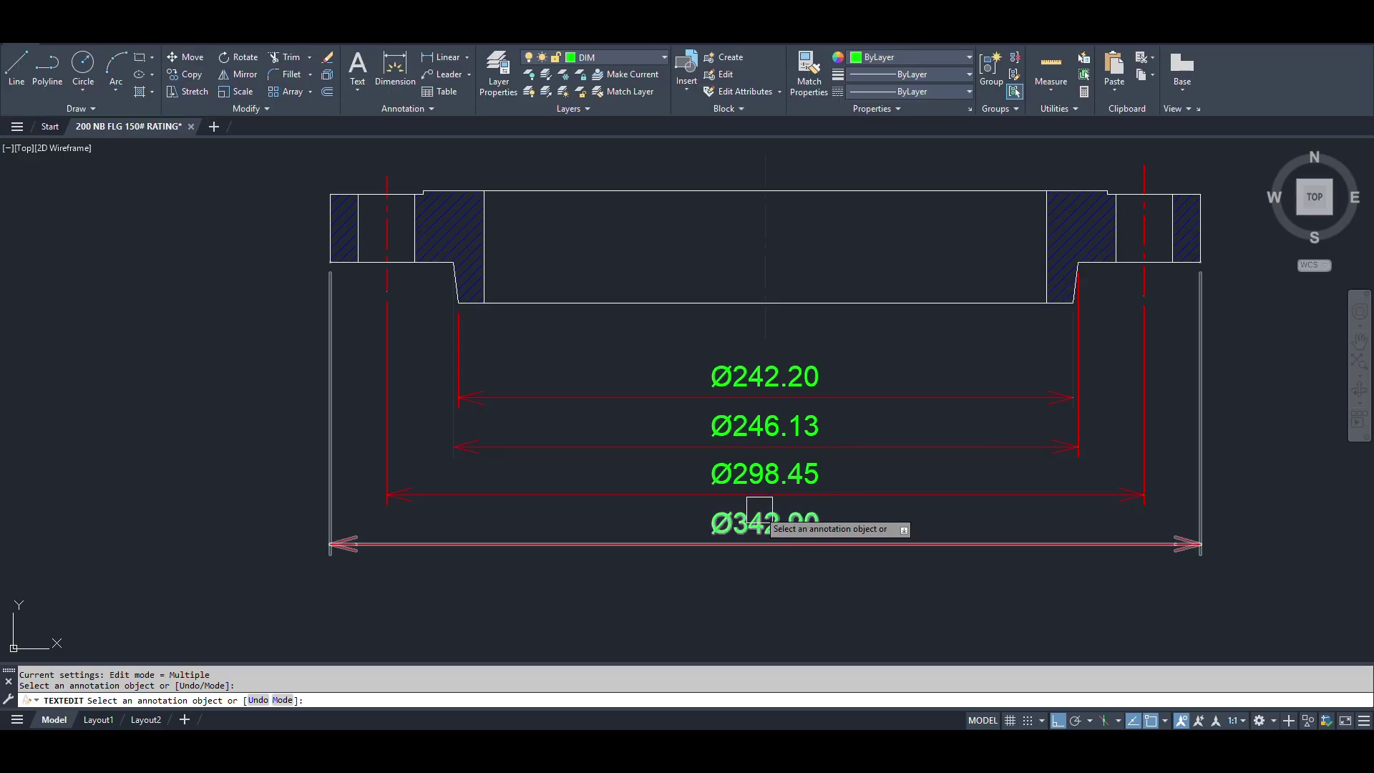
# Replace the diameter symbol of the bolt-circle dimension text with the prefix "P.C.D".
pyautogui.click(713, 476)
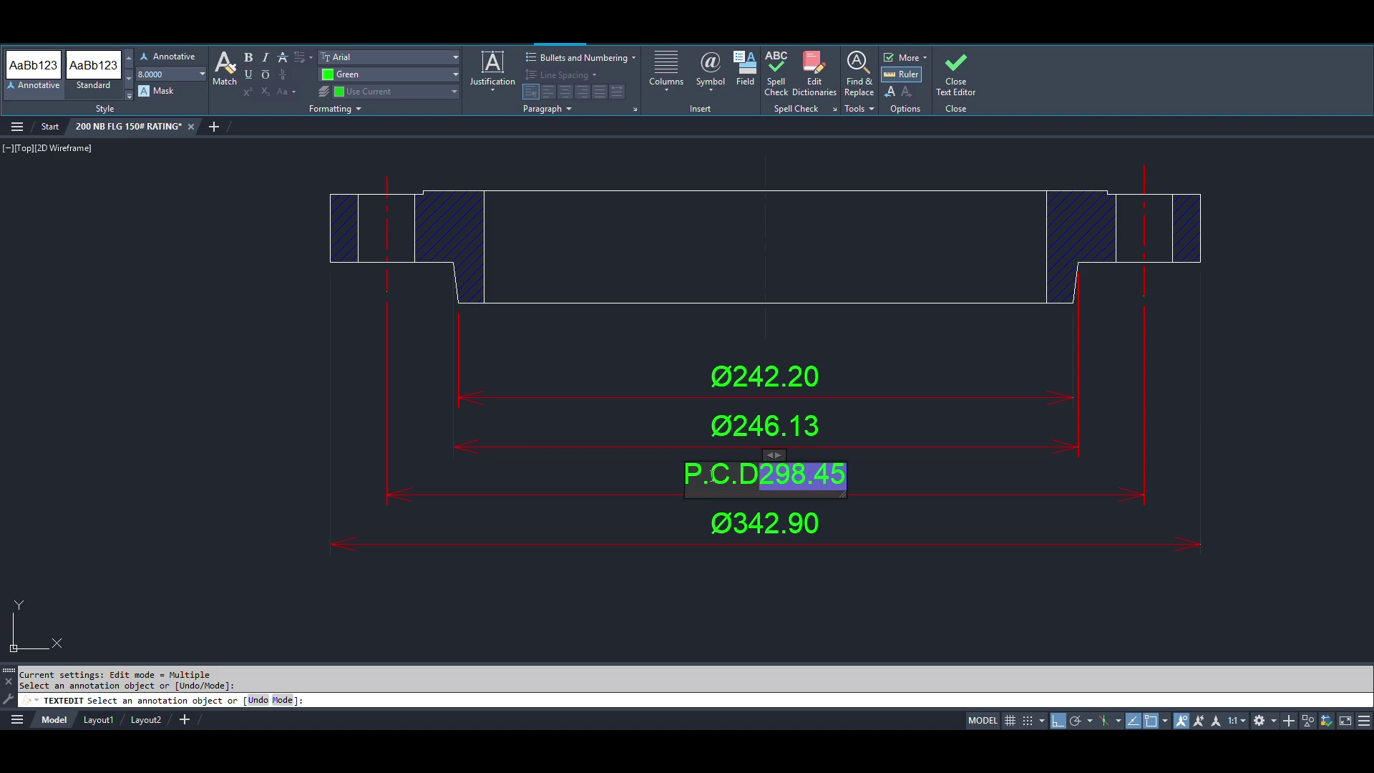
pyautogui.click(966, 469)
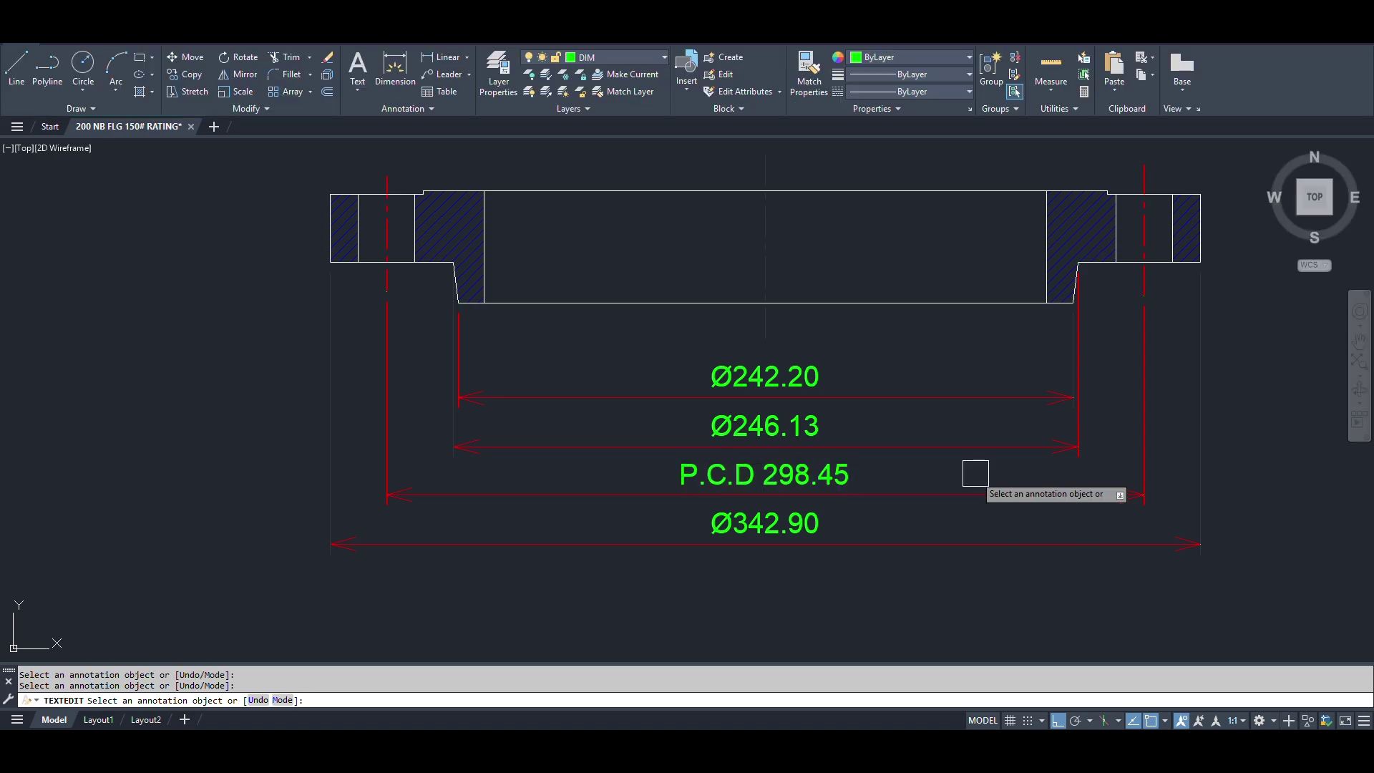
pyautogui.press('Escape')
# Stretch the four stacked diameter dimensions below the sectional profile slightly downward, away from the hub.
pyautogui.scroll(-3, 885, 464)
pyautogui.write('D')
pyautogui.press('Escape')
pyautogui.write('s')
pyautogui.press('Return')
pyautogui.click(1267, 555)
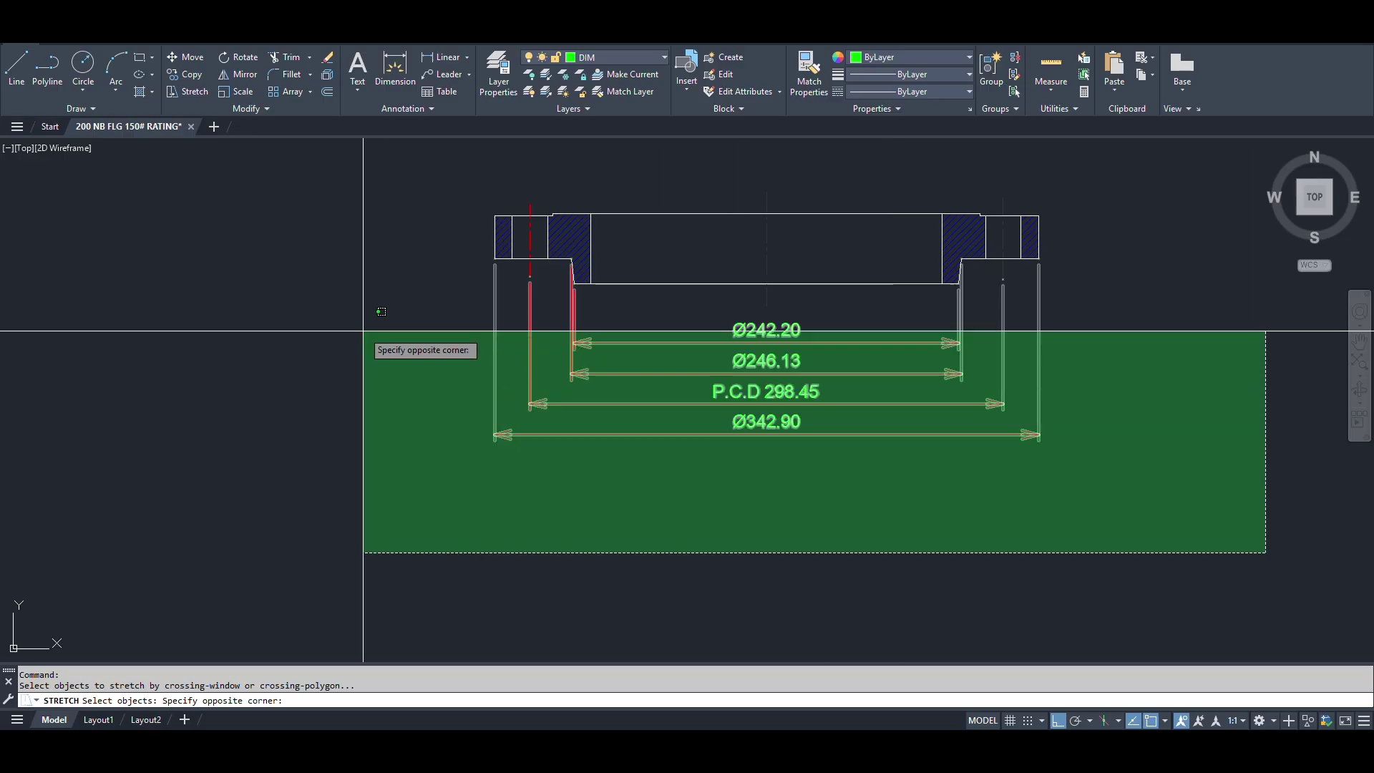
pyautogui.click(367, 331)
pyautogui.press('Return')
pyautogui.click(1159, 386)
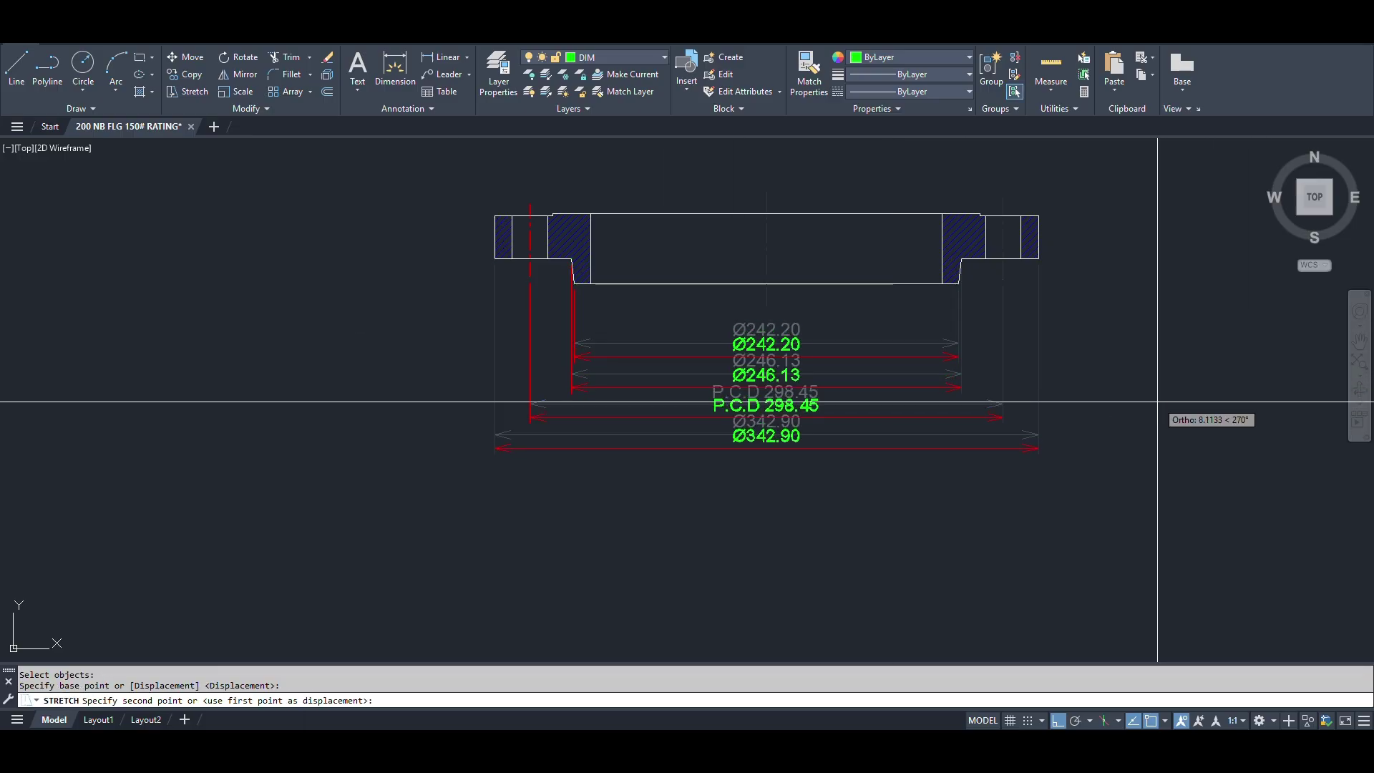
pyautogui.click(1160, 399)
# Move the sectional profile together with its dimensions straight down, further from the plan view.
pyautogui.scroll(-4, 1033, 485)
pyautogui.scroll(4, 988, 395)
pyautogui.scroll(-2, 960, 440)
pyautogui.write('m')
pyautogui.press('Return')
pyautogui.click(1143, 557)
pyautogui.click(581, 343)
pyautogui.press('Return')
pyautogui.click(1163, 339)
pyautogui.click(1166, 368)
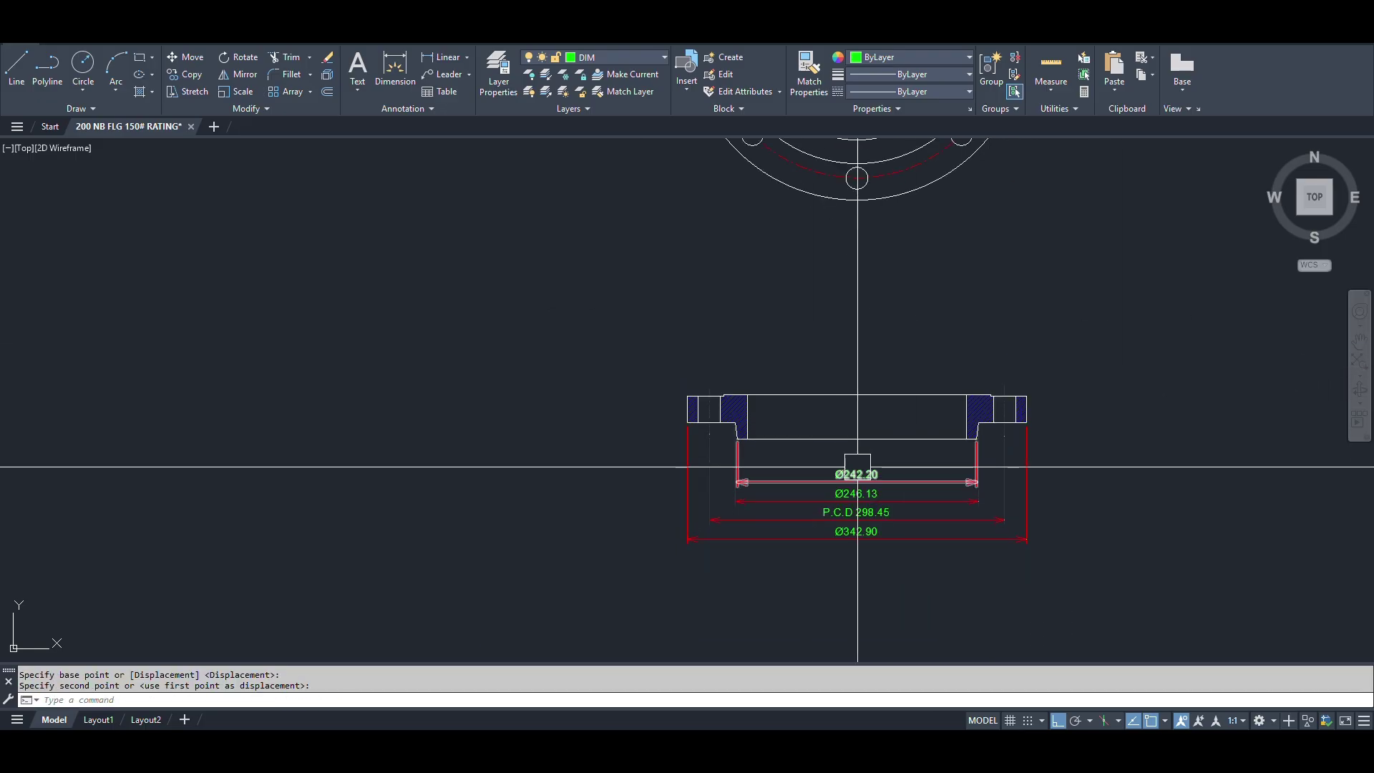
# Add a linear dimension across the bore, just above the top face of the sectional profile.
pyautogui.press('Return')
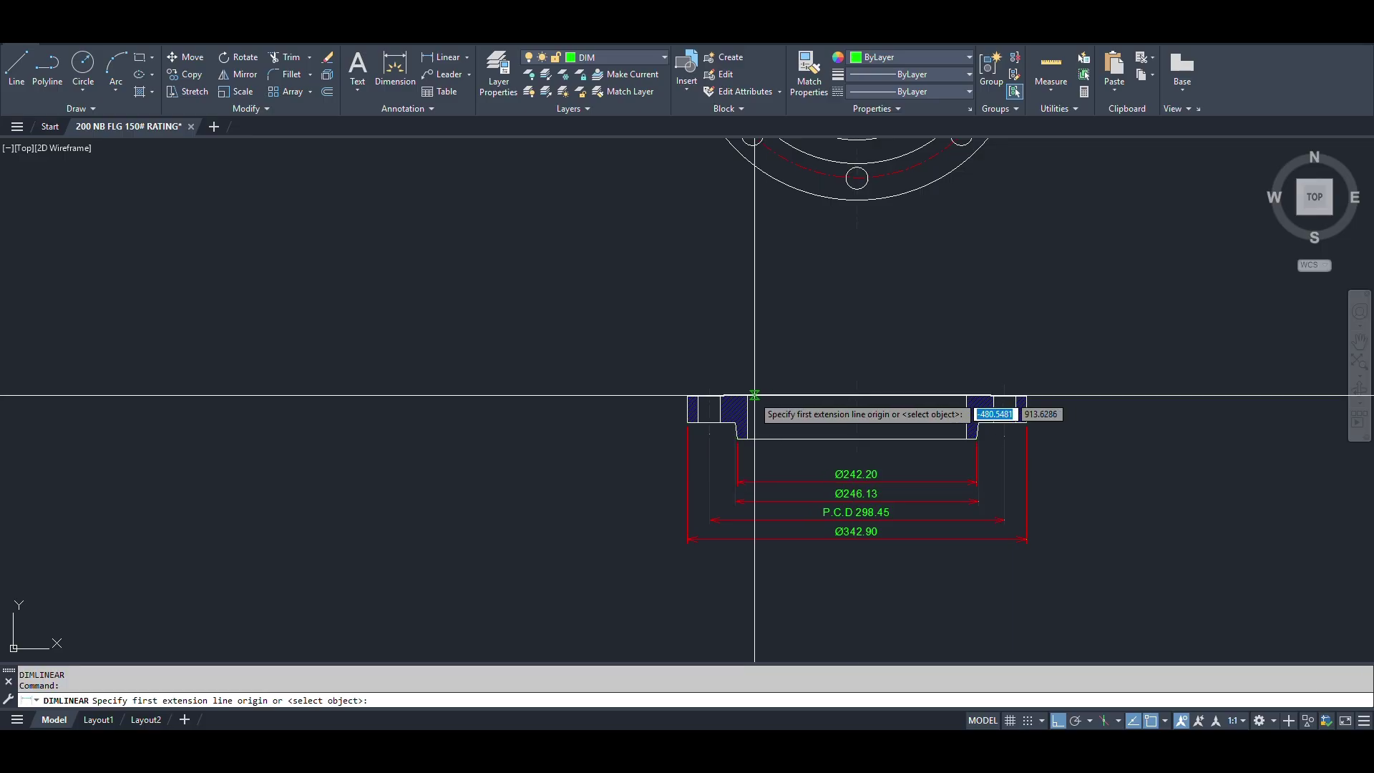
pyautogui.click(748, 394)
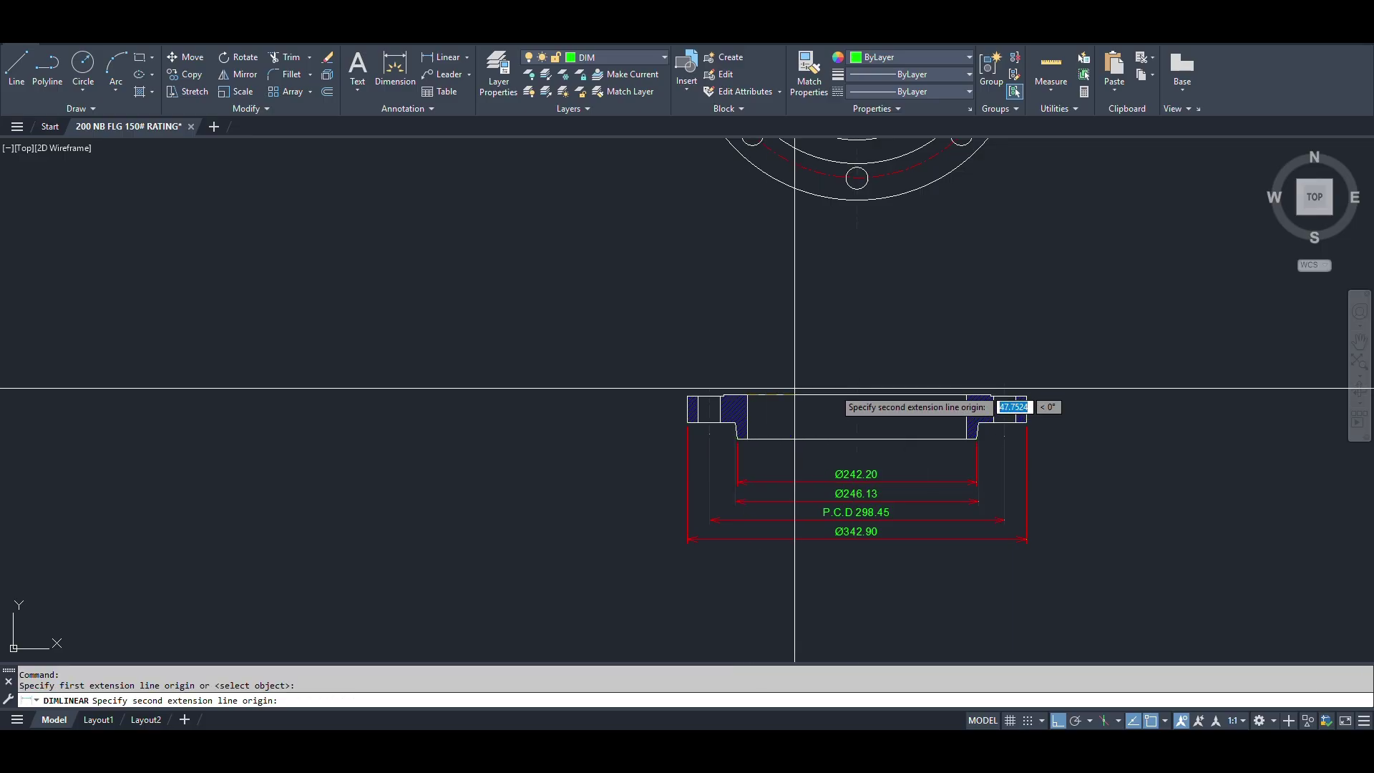
pyautogui.click(966, 395)
pyautogui.click(966, 367)
pyautogui.scroll(4, 912, 375)
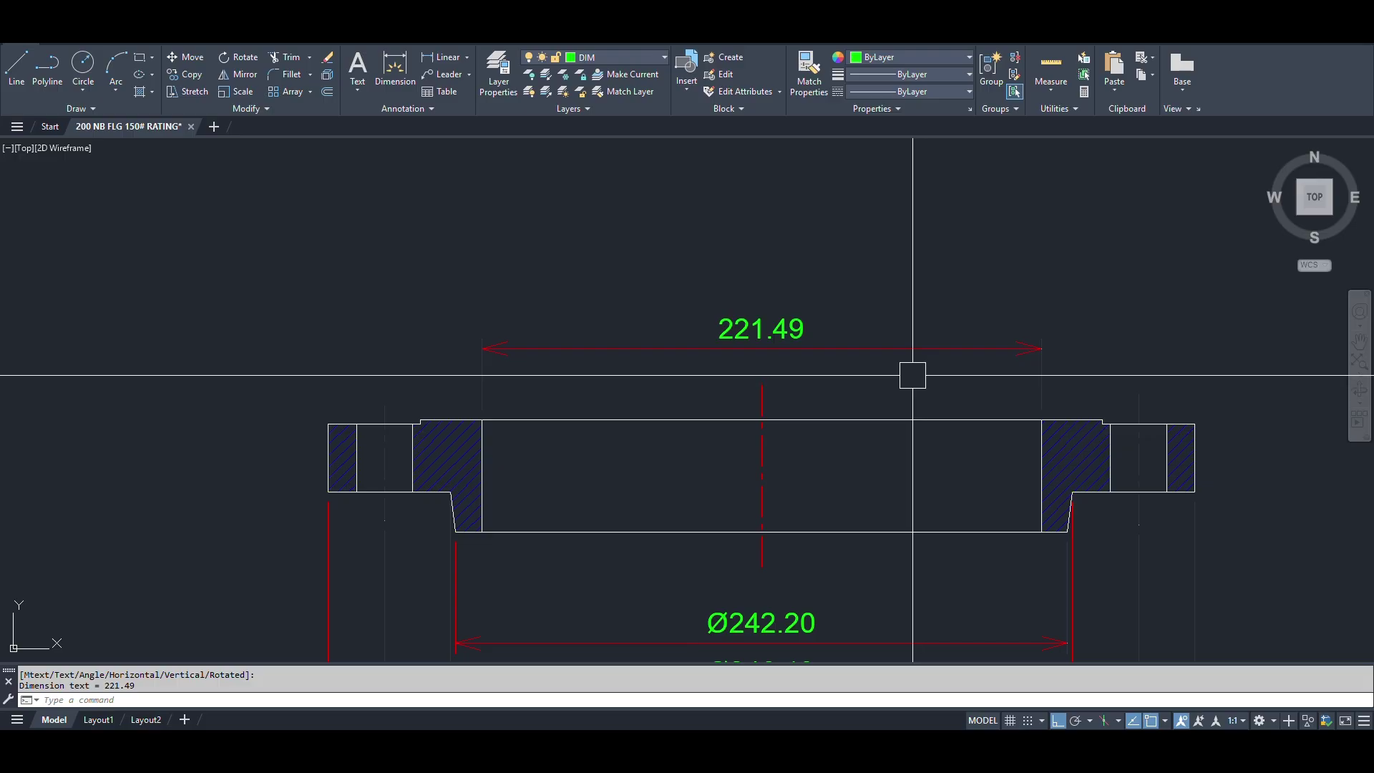
# Add a diameter symbol in front of the bore dimension text.
pyautogui.write('ED')
pyautogui.press('Return')
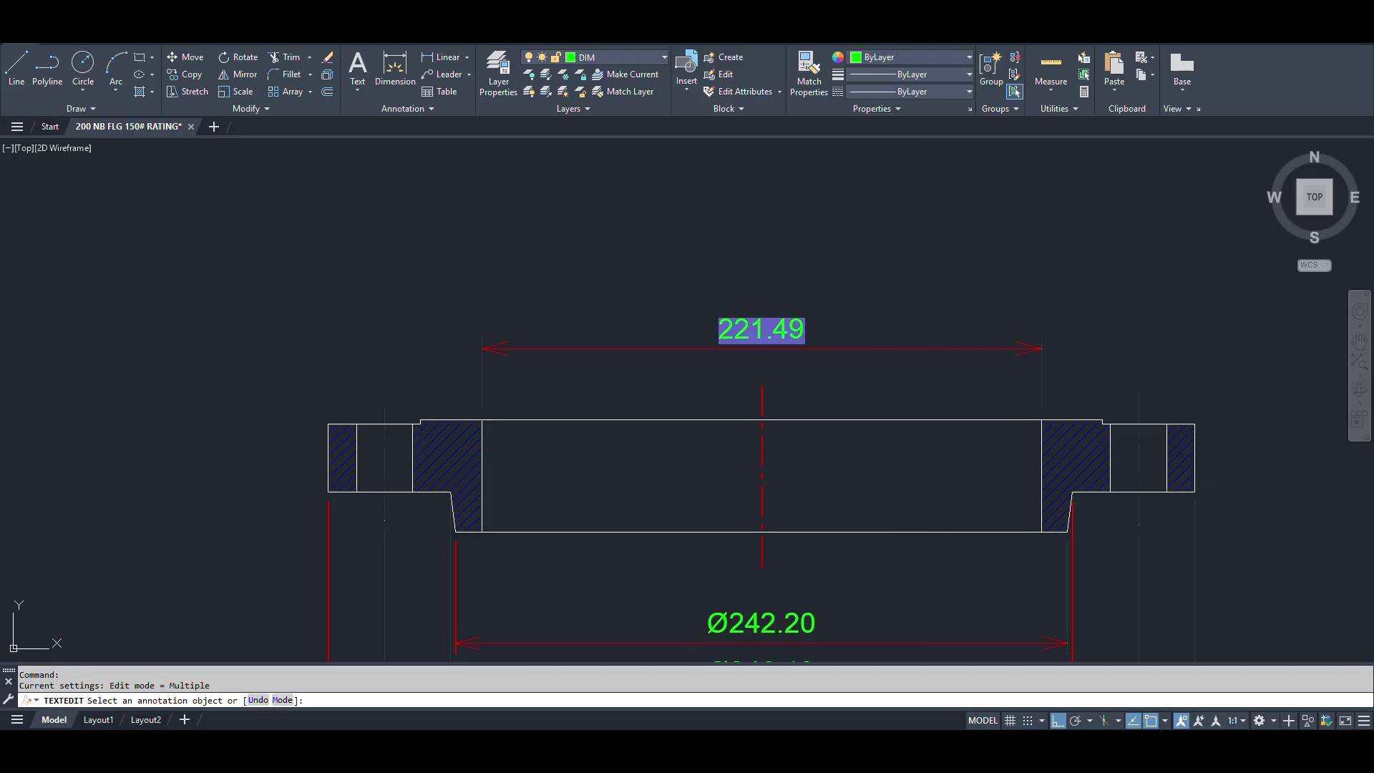
pyautogui.write('€55C')
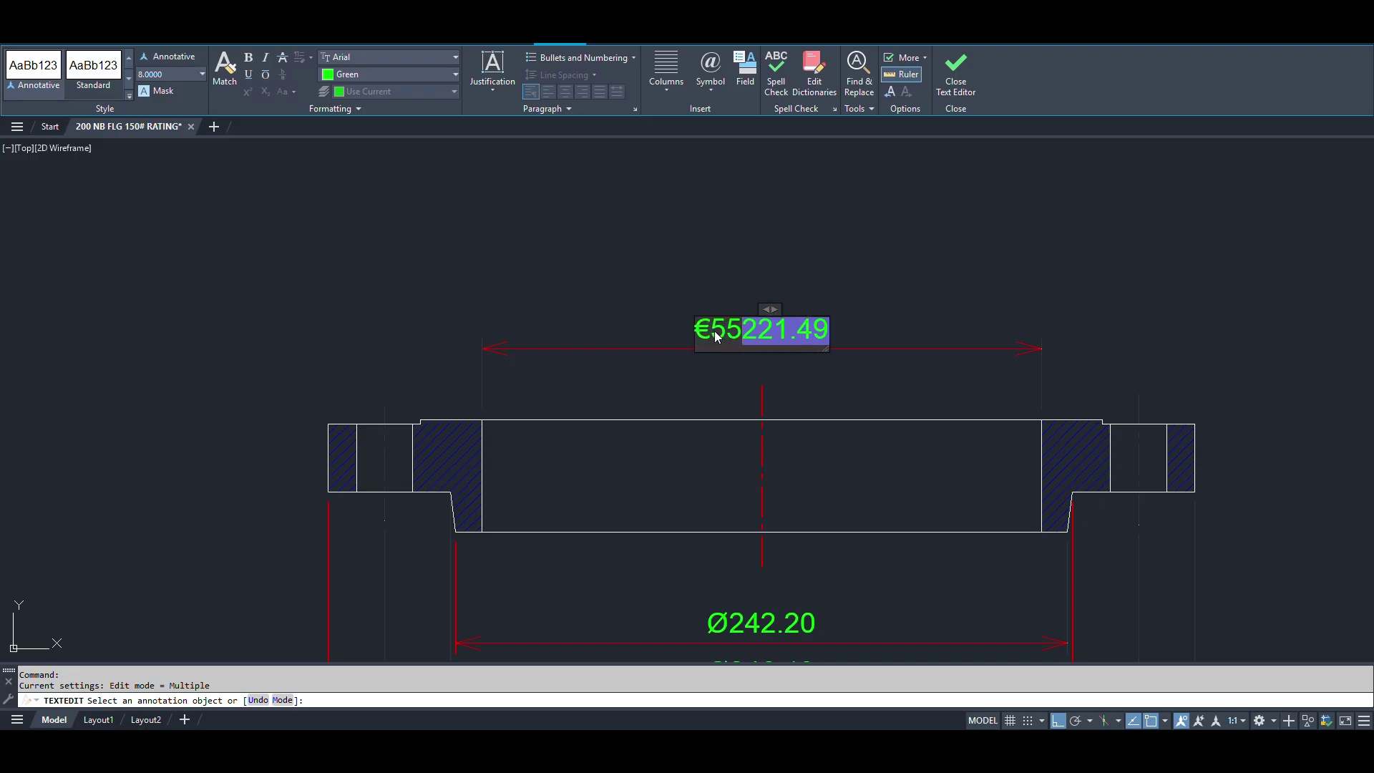
pyautogui.press('BackSpace')
pyautogui.press('BackSpace')
pyautogui.press('BackSpace')
pyautogui.press('BackSpace')
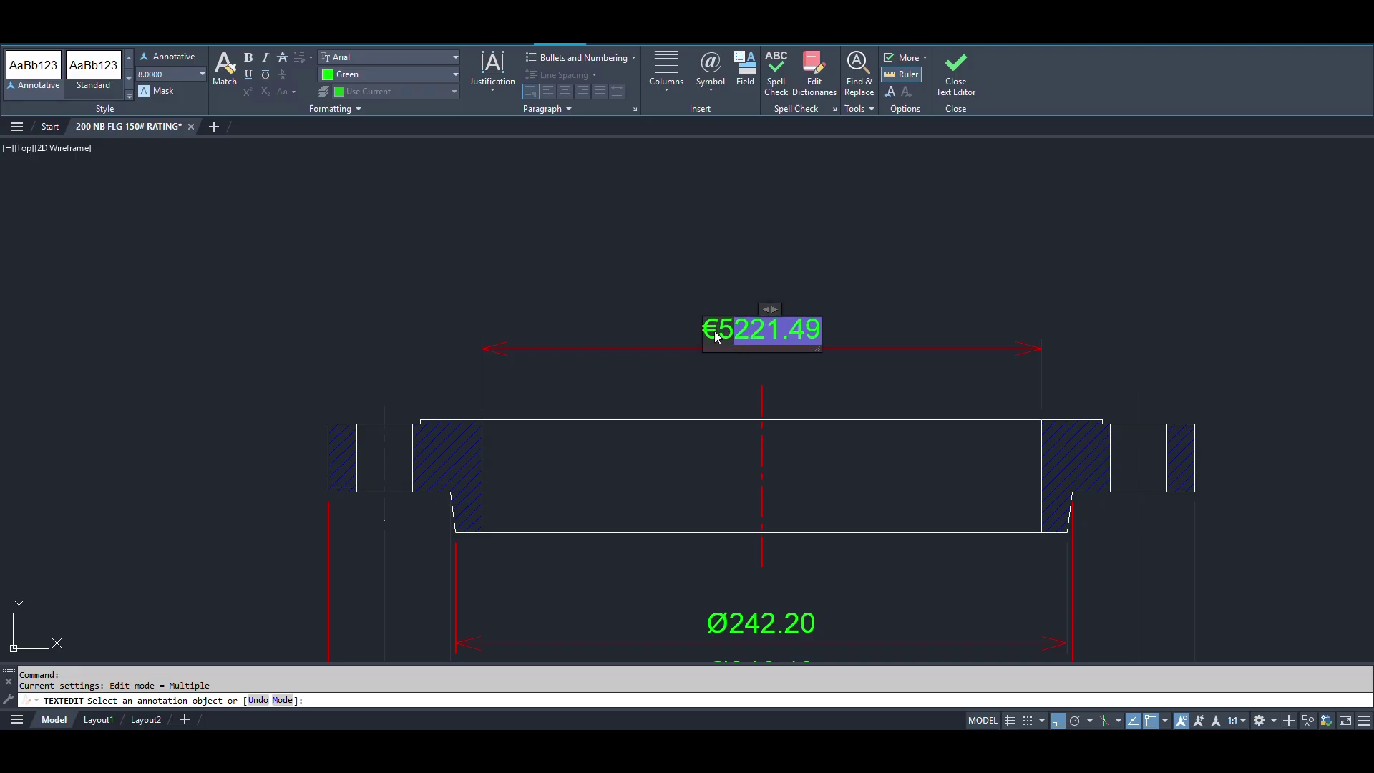
pyautogui.write('%%c')
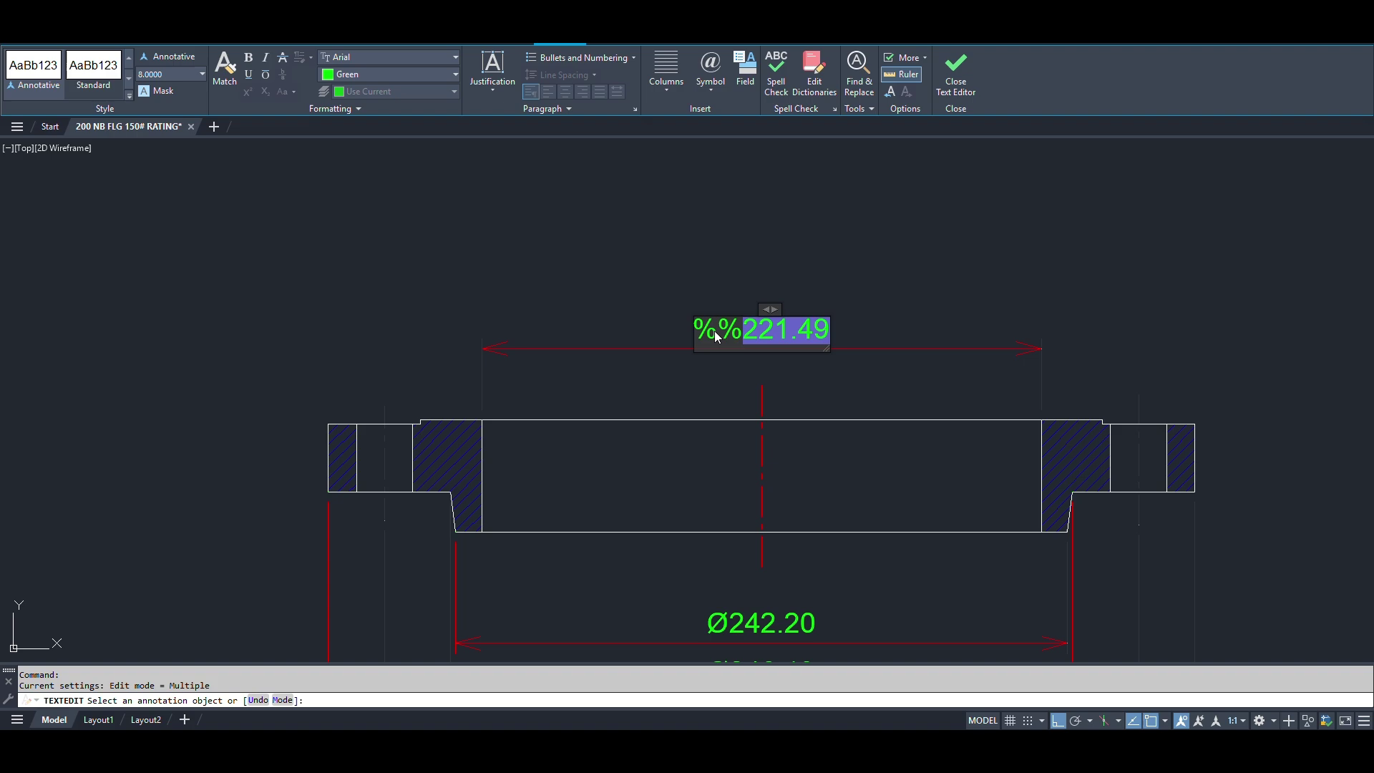
pyautogui.click(1042, 297)
pyautogui.press('Escape')
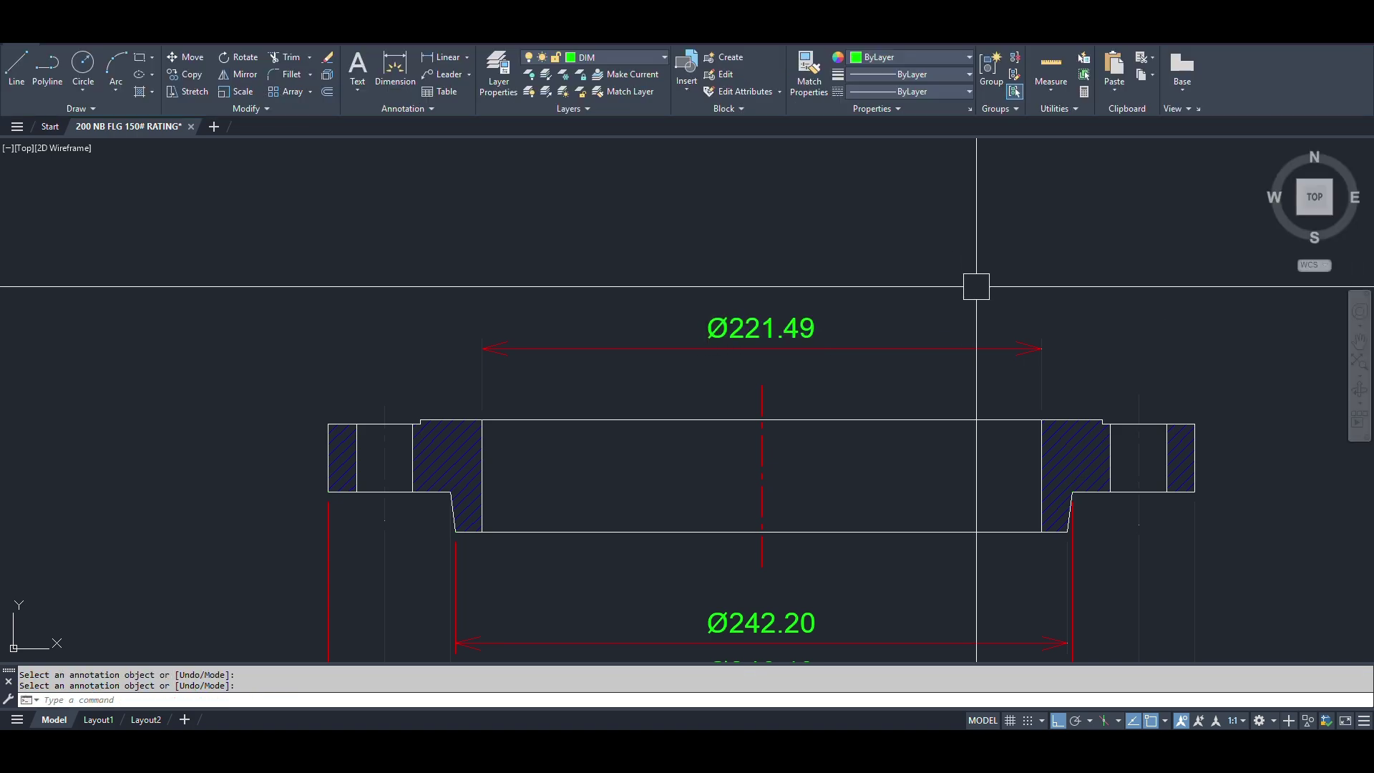
# Add a linear dimension across the raised face, above the bore diameter dimension.
pyautogui.write('dli')
pyautogui.press('Return')
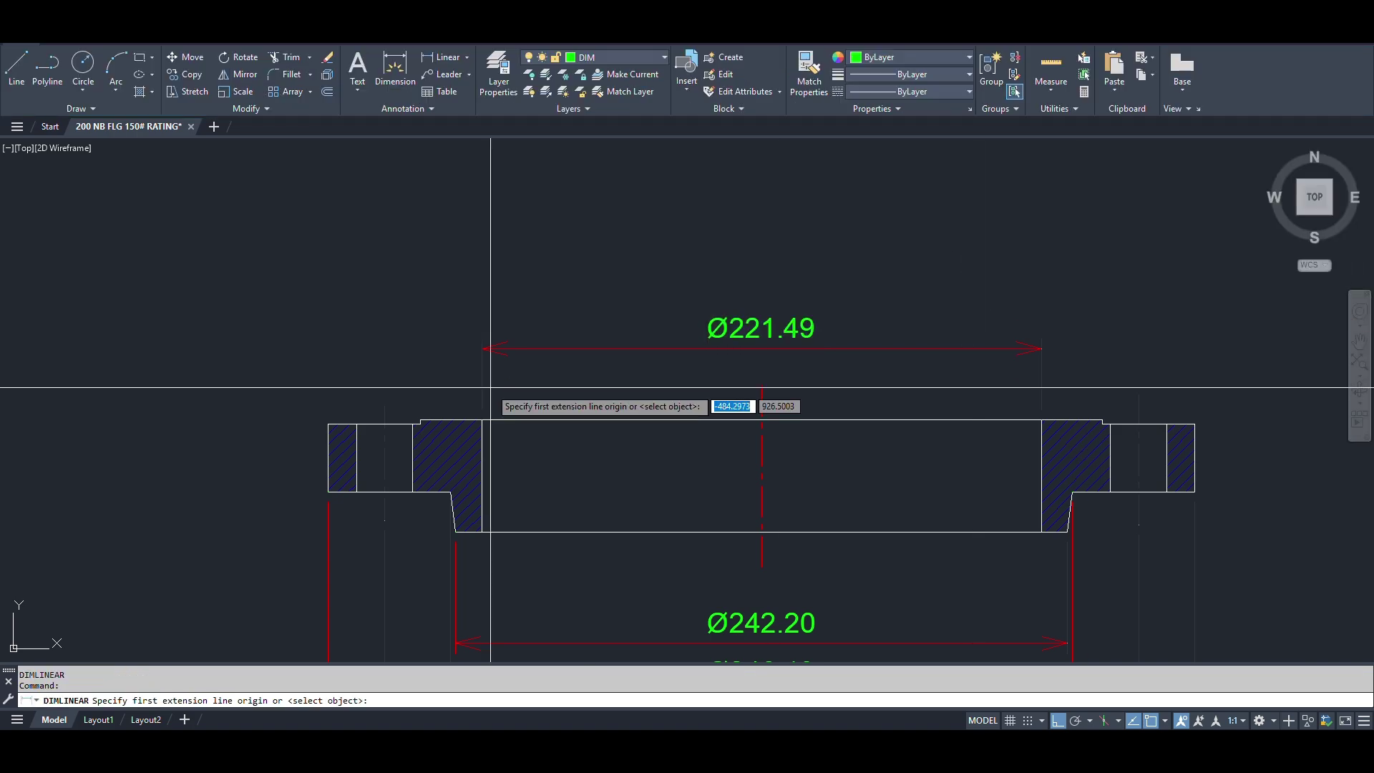
pyautogui.click(418, 420)
pyautogui.scroll(4, 1131, 422)
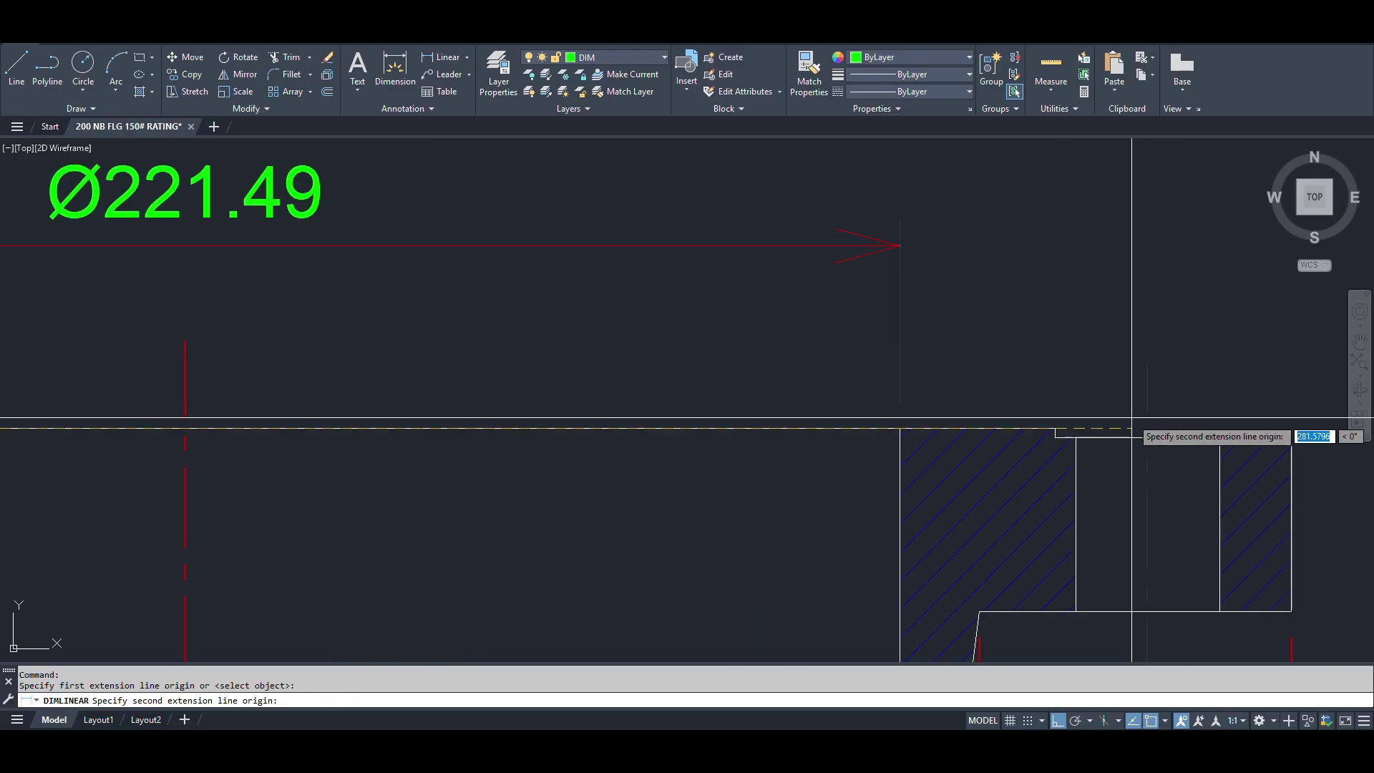
pyautogui.click(1054, 428)
pyautogui.scroll(-4, 1055, 428)
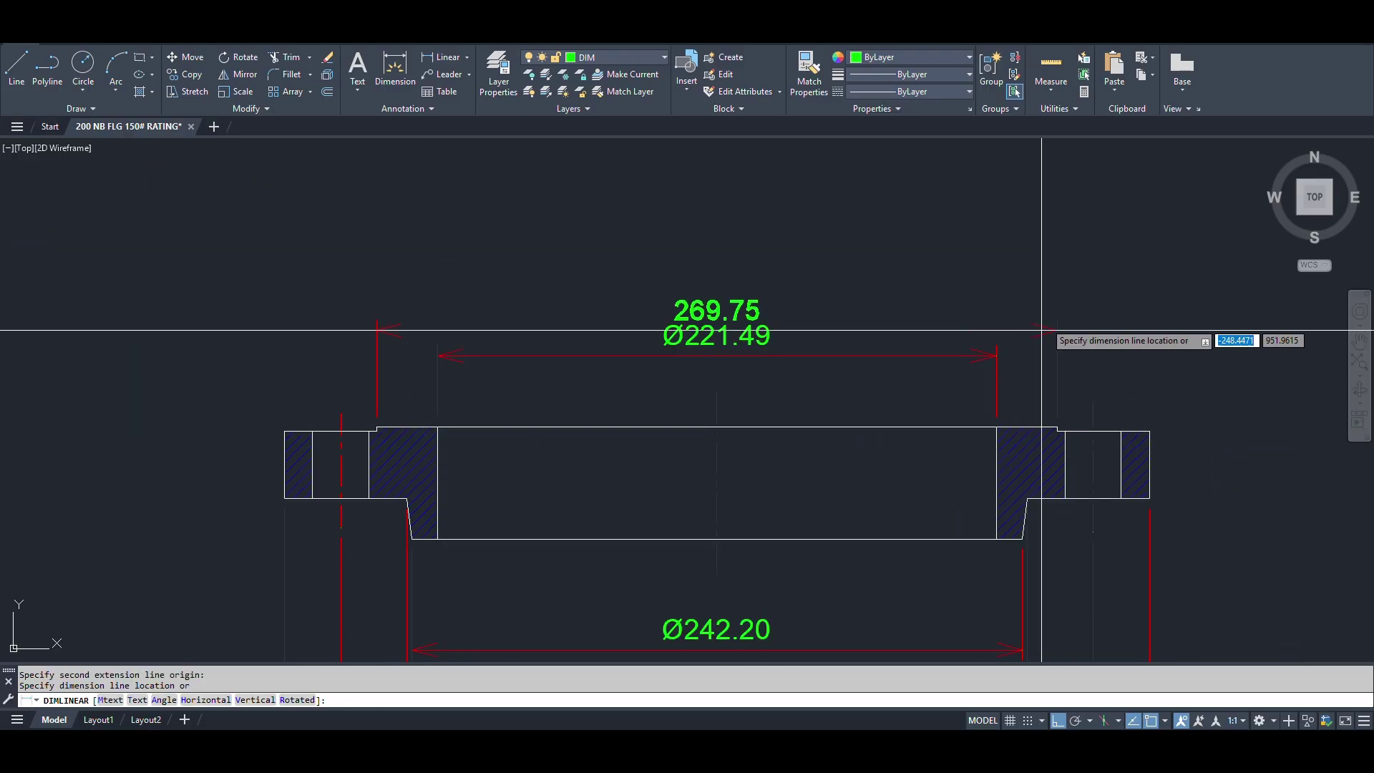
pyautogui.click(1075, 295)
# Add a diameter symbol in front of the raised-face dimension text.
pyautogui.write('ed')
pyautogui.press('Return')
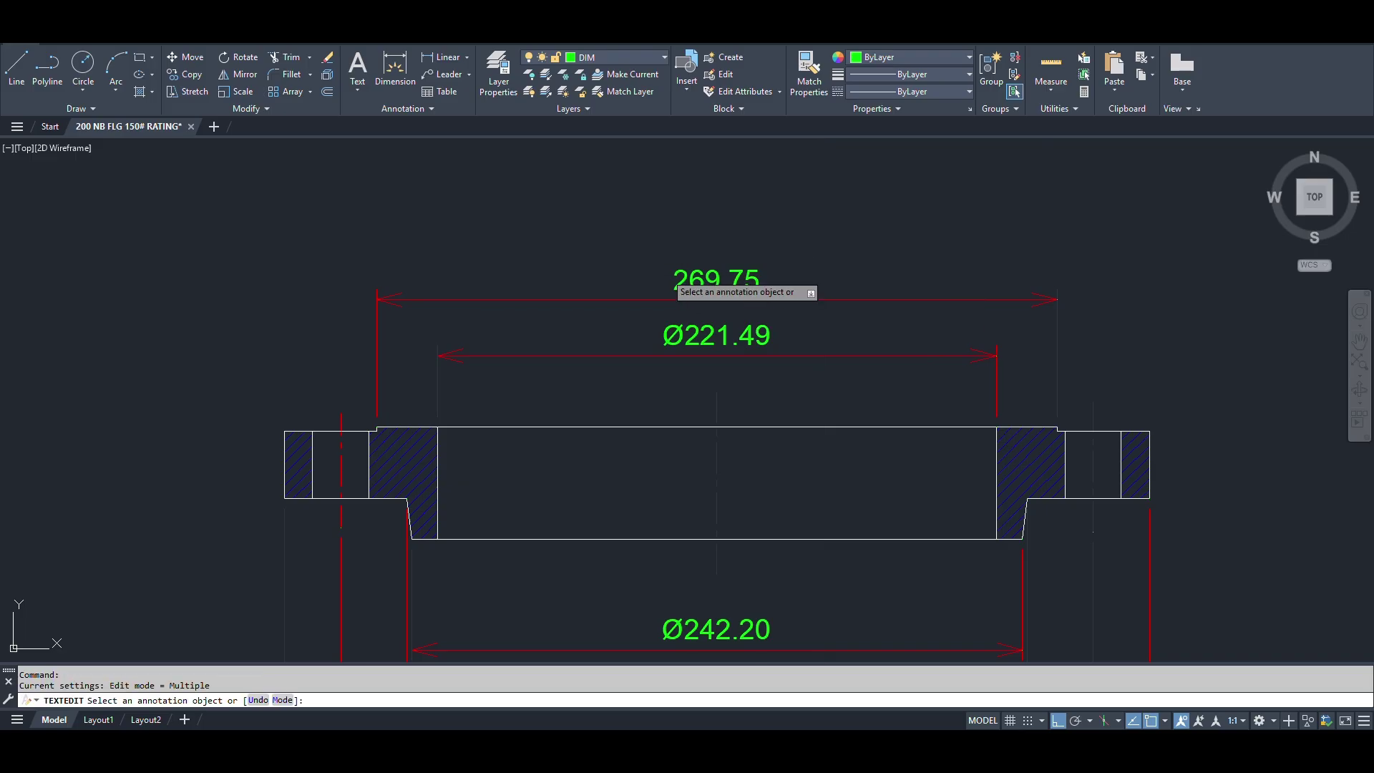
pyautogui.click(715, 280)
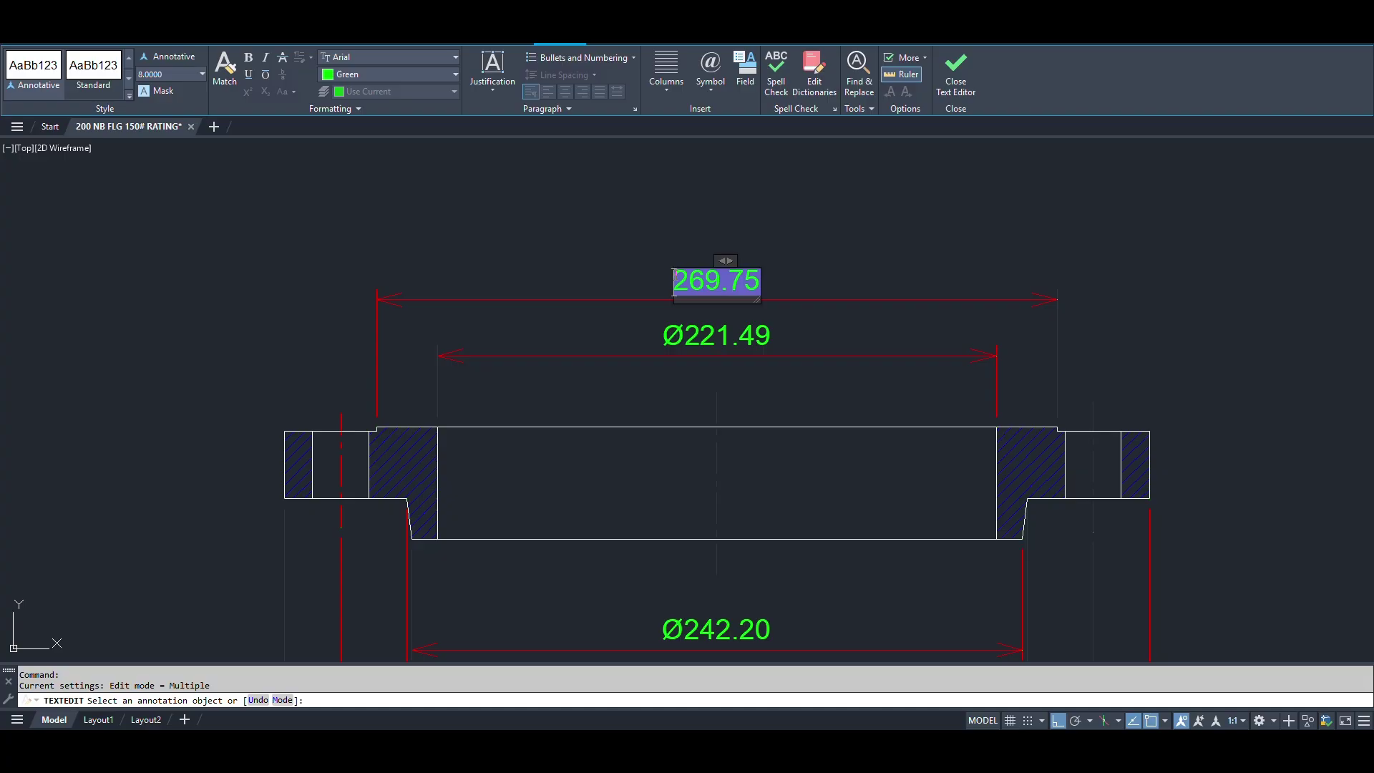
pyautogui.write('%%')
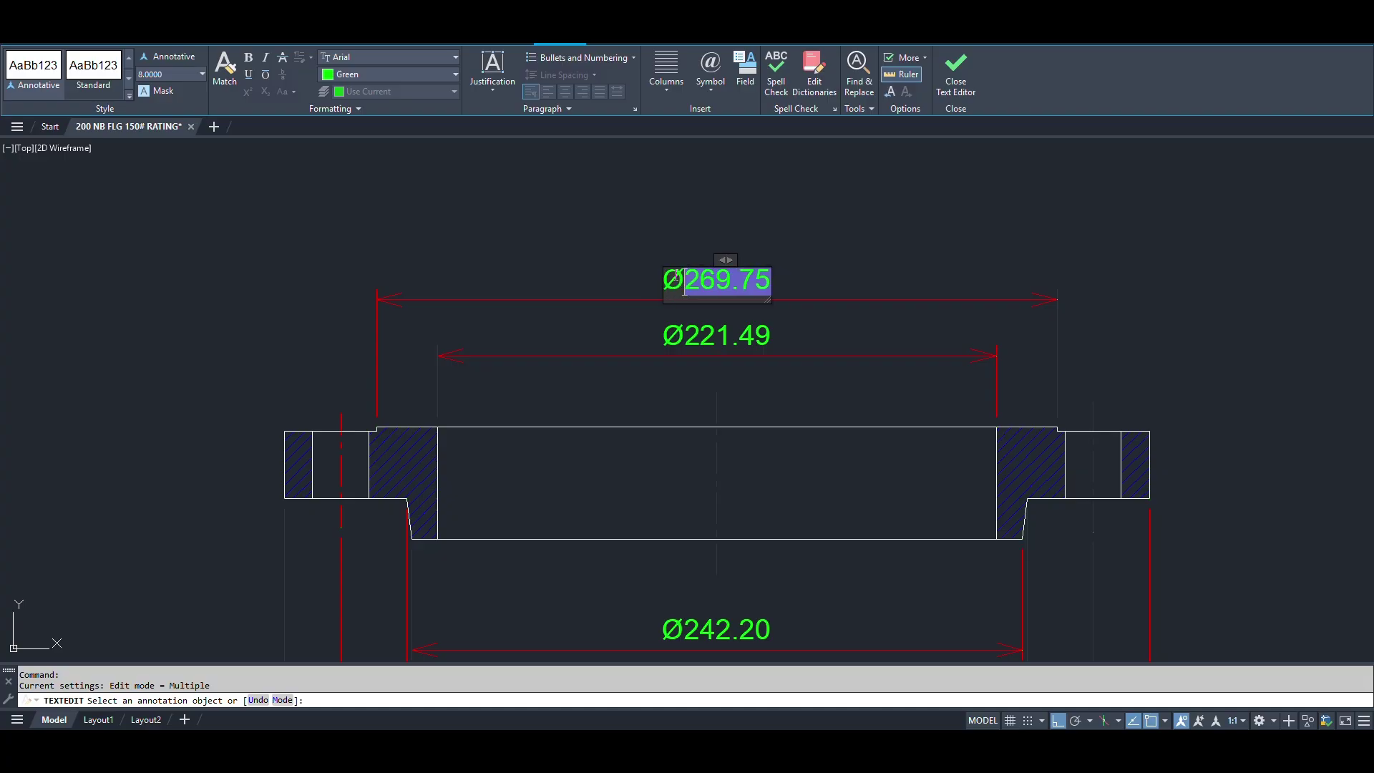
pyautogui.click(889, 352)
pyautogui.press('Return')
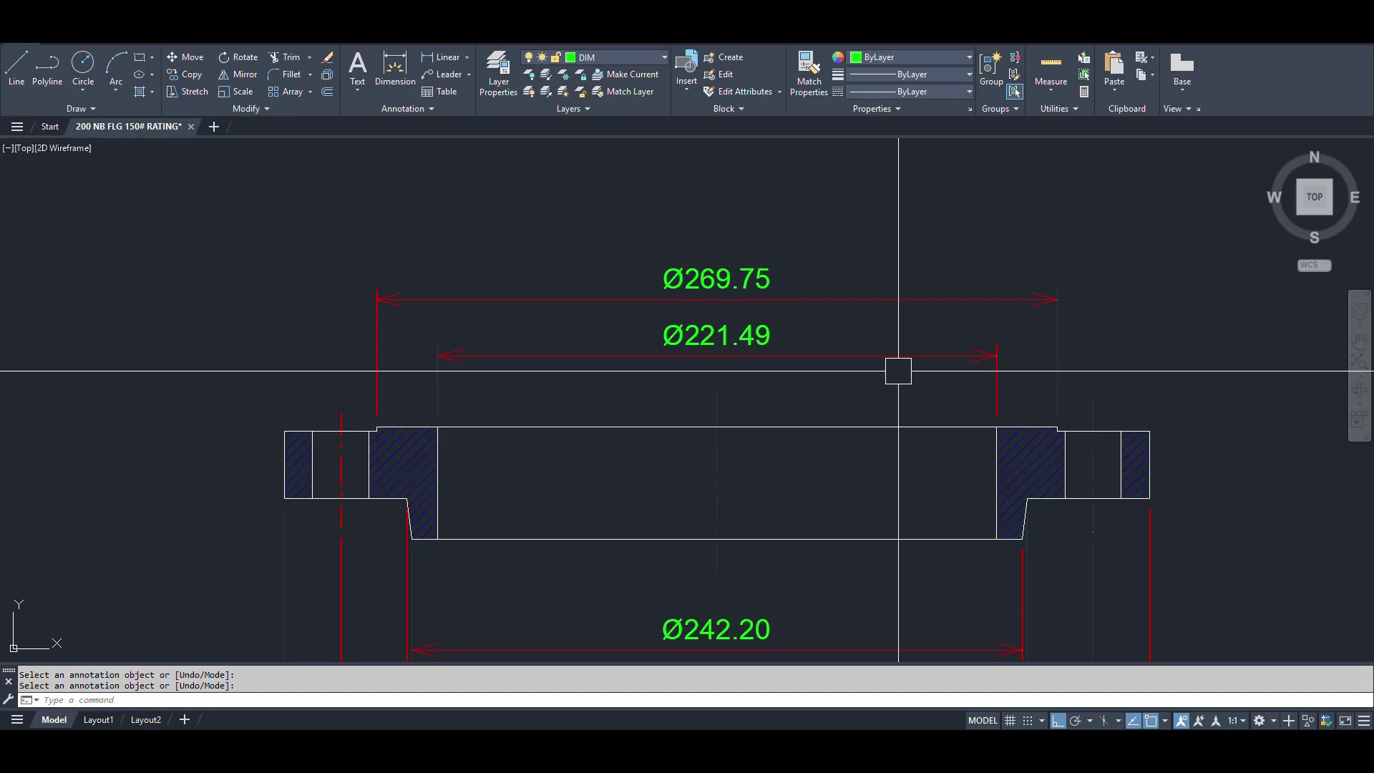
# Add a vertical linear dimension for the raised-face height, left of the flange's outer edge.
pyautogui.write('DLI')
pyautogui.press('Return')
pyautogui.scroll(-2, 968, 291)
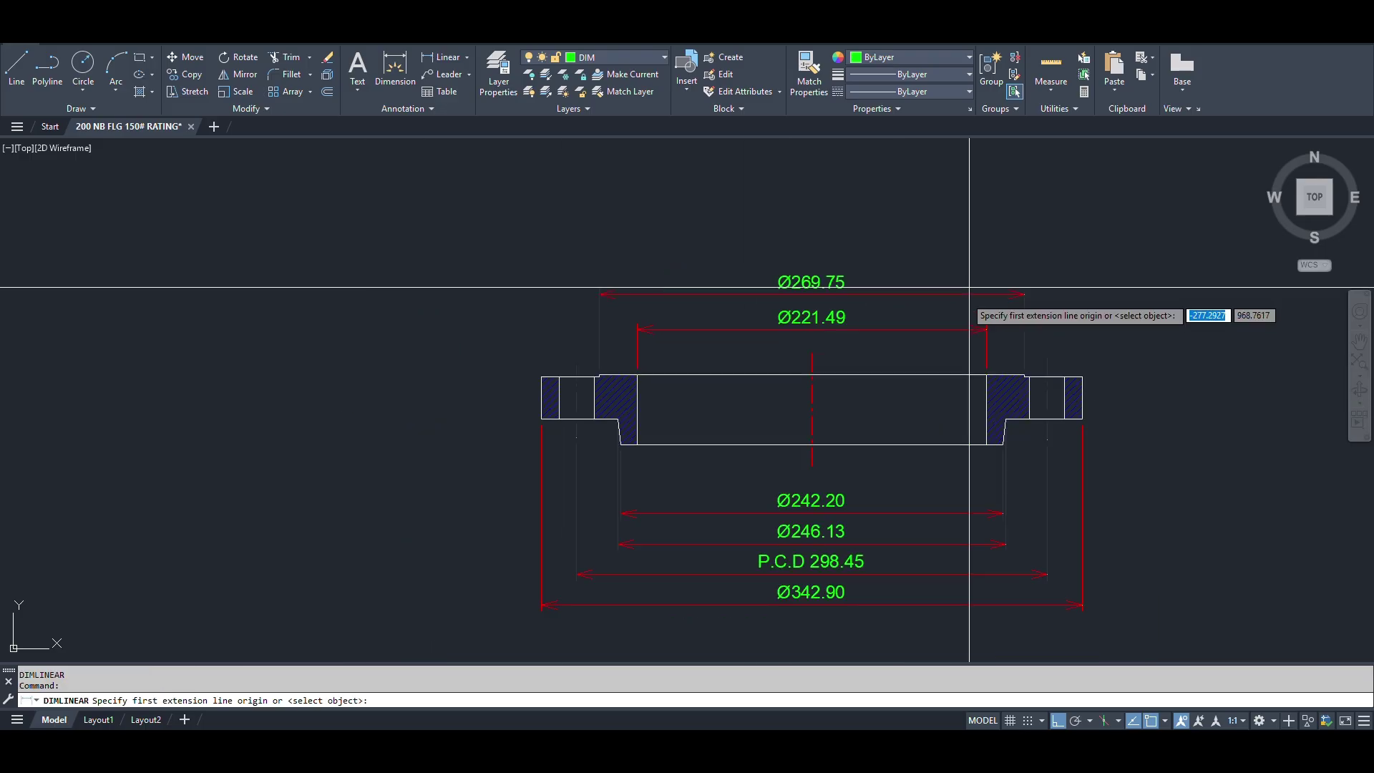
pyautogui.scroll(4, 827, 330)
pyautogui.click(760, 342)
pyautogui.click(613, 347)
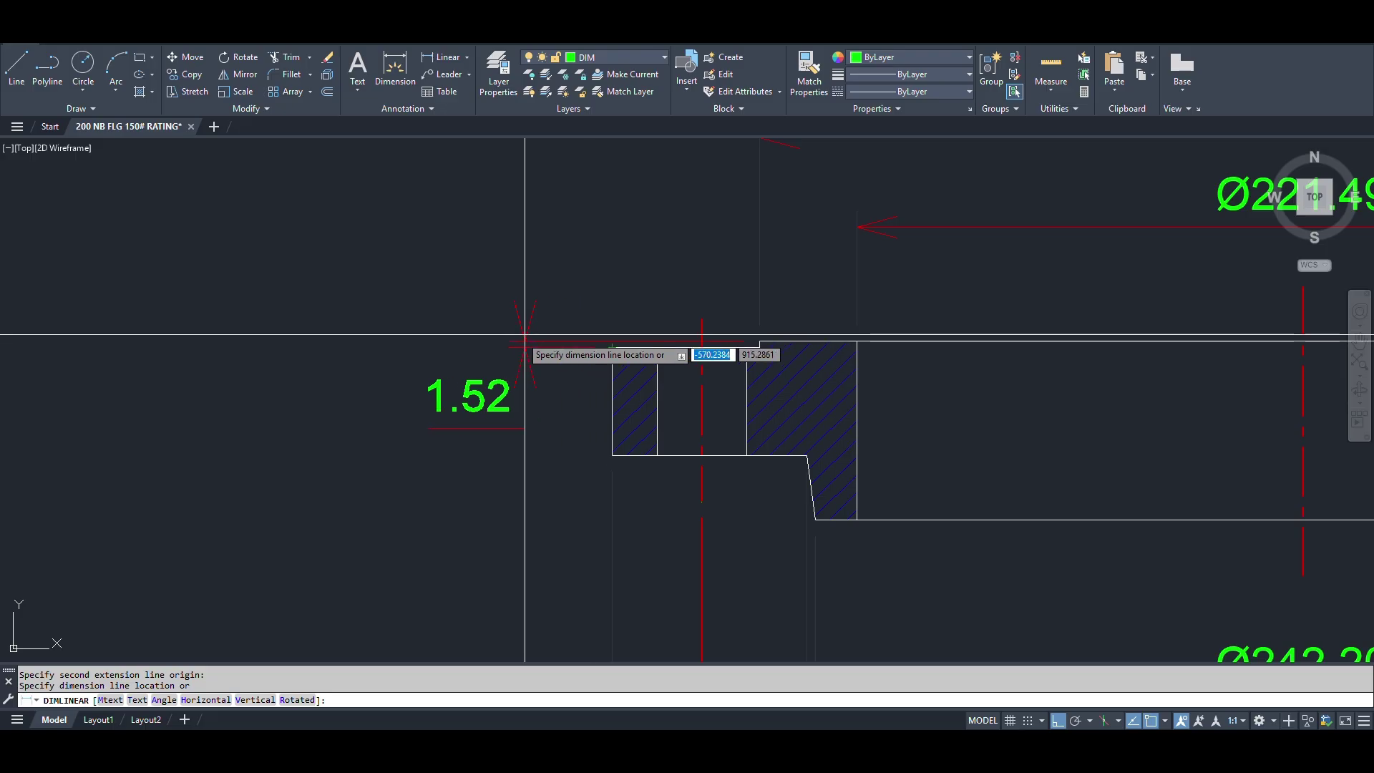
pyautogui.click(516, 342)
# Reposition the raised-face height dimension so its text sits above the arrows and its dimension line is closer to the flange edge.
pyautogui.click(518, 343)
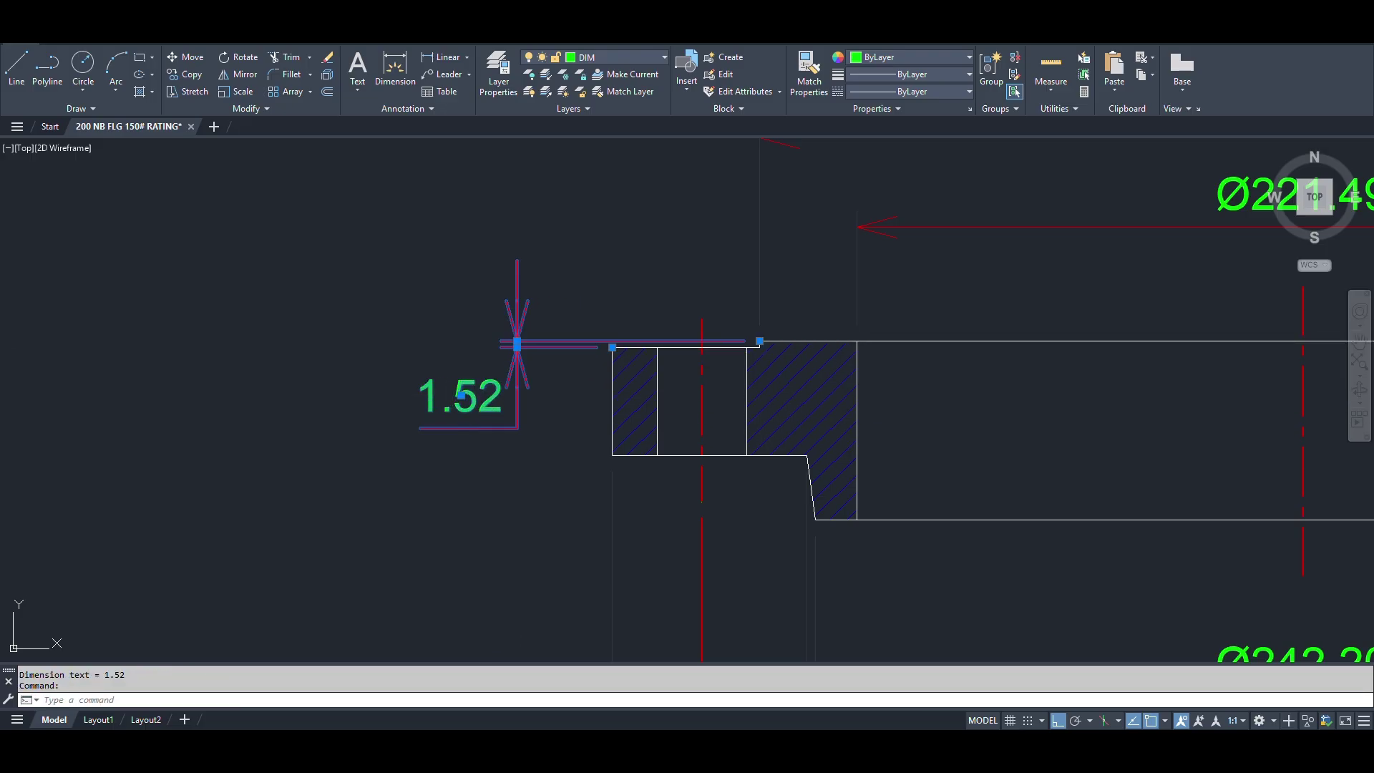
pyautogui.click(517, 344)
pyautogui.click(403, 342)
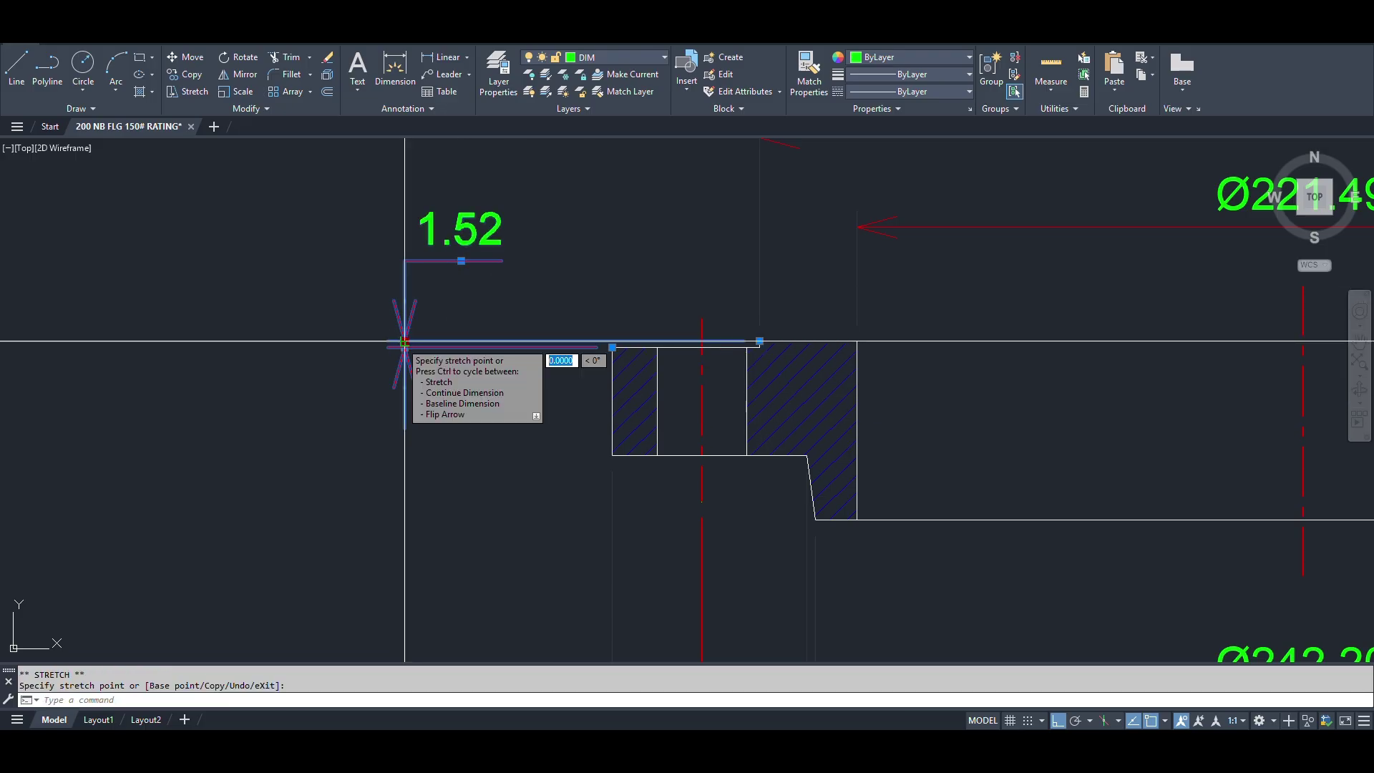
pyautogui.click(404, 342)
pyautogui.press('Escape')
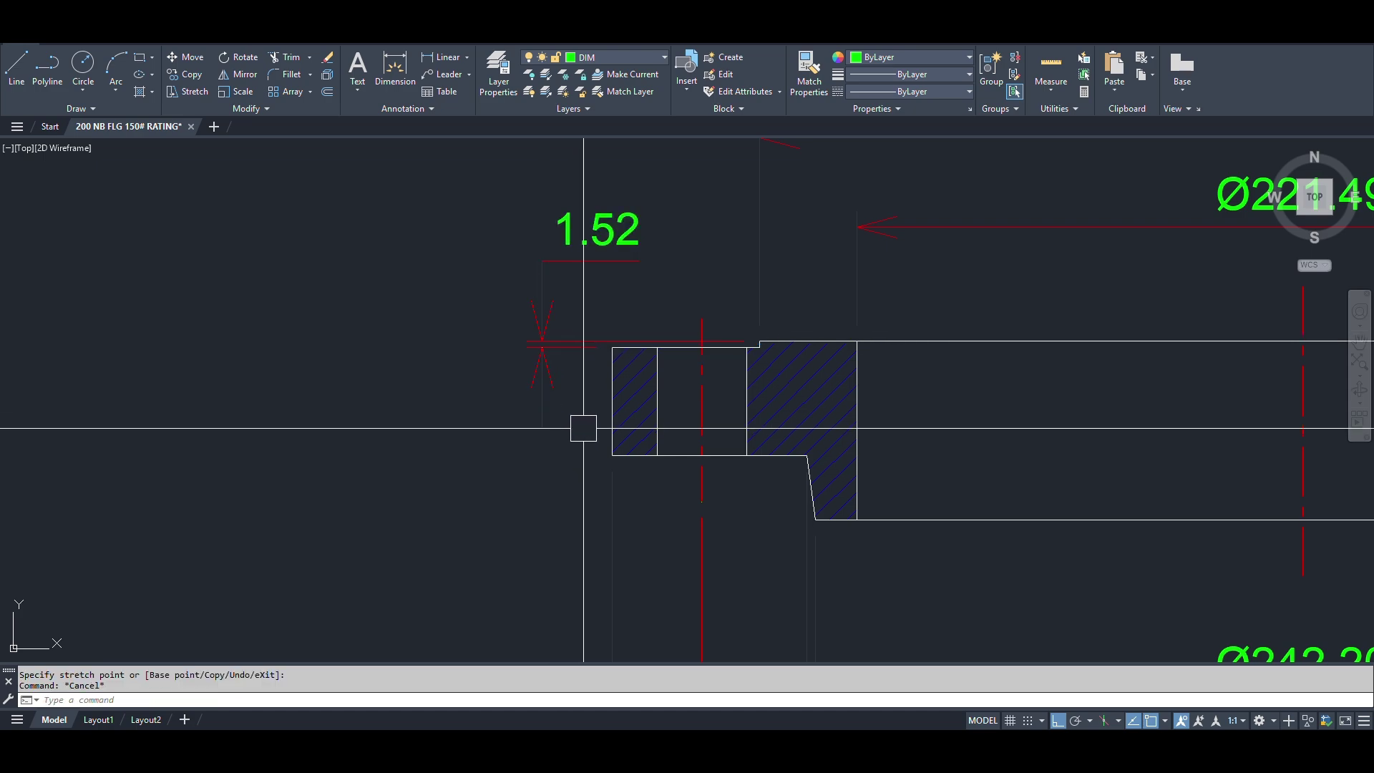
# Add a vertical linear dimension for the flange thickness at its left edge, in line with the raised-face height dimension.
pyautogui.press('Return')
pyautogui.click(612, 347)
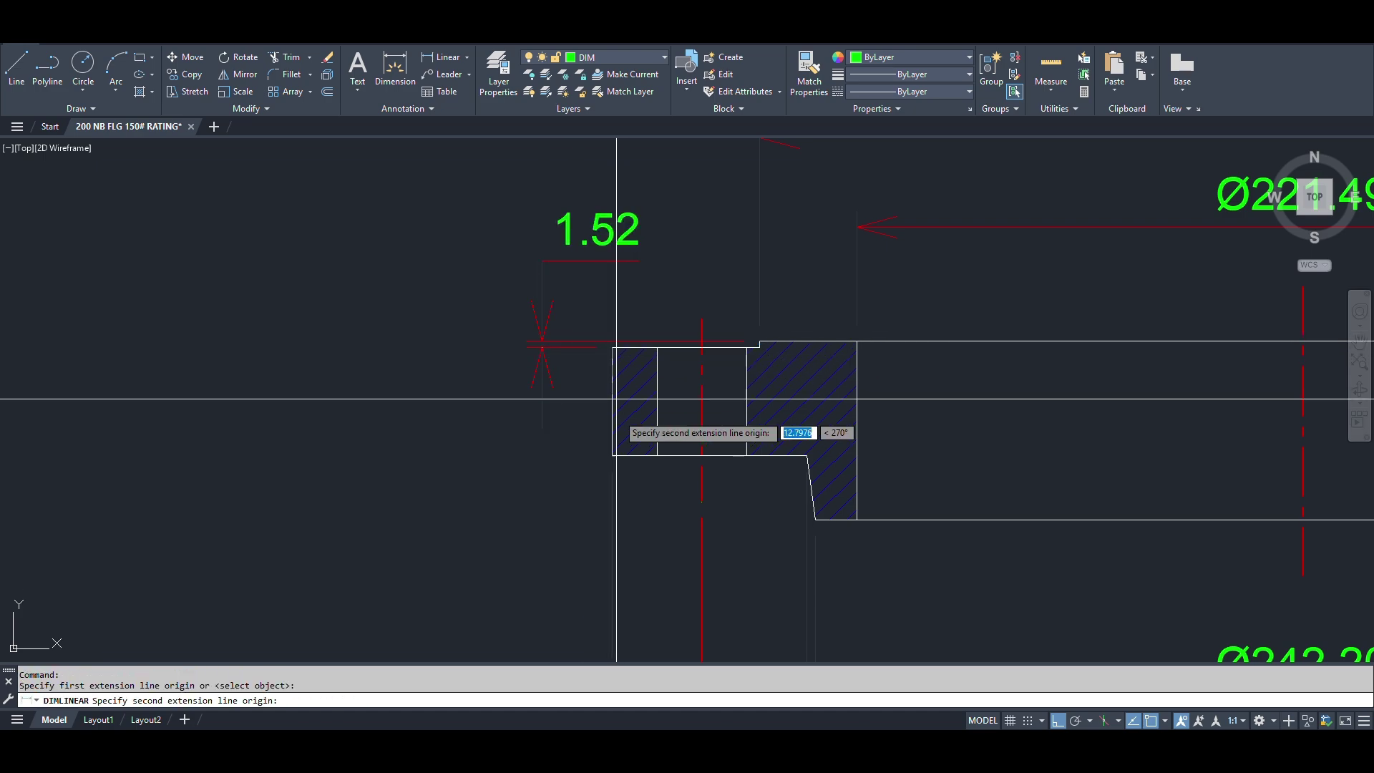
pyautogui.click(613, 455)
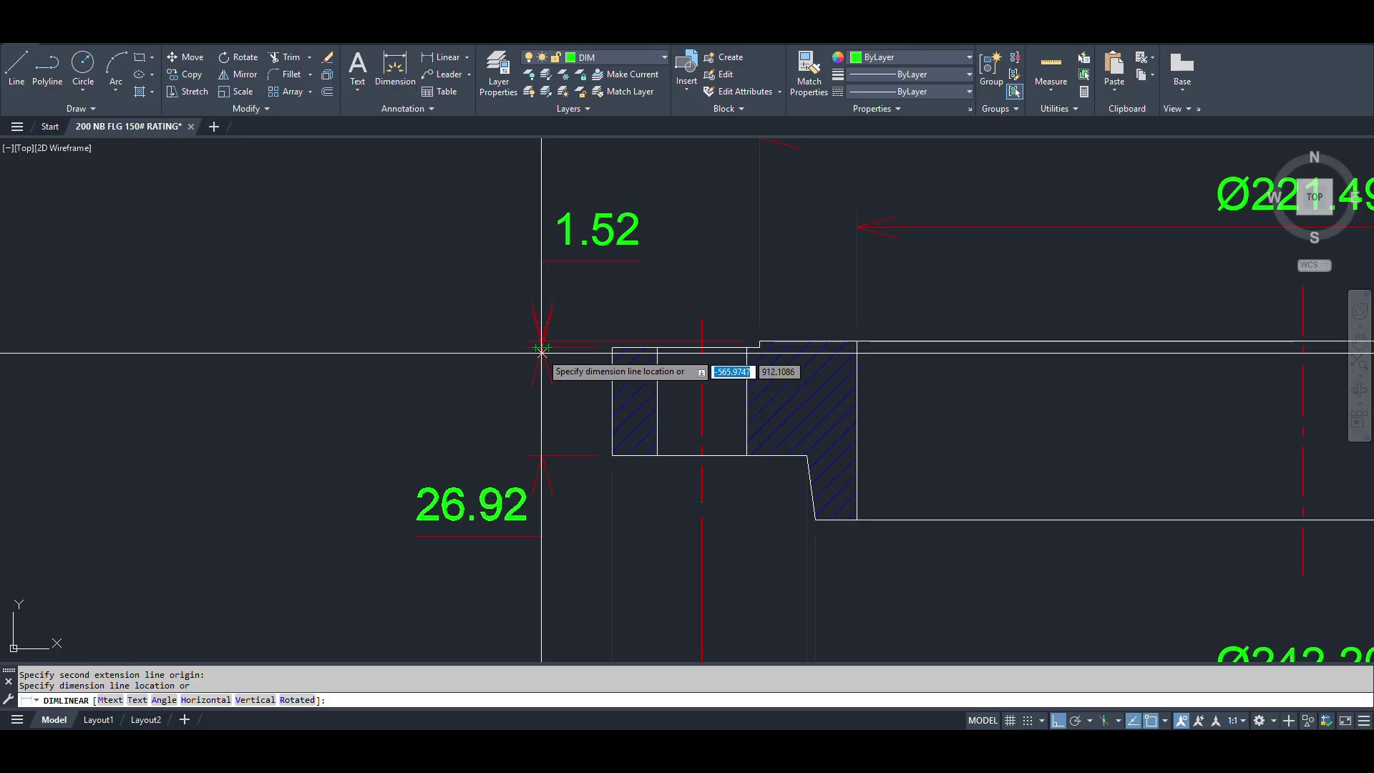
pyautogui.click(541, 382)
# Move the flange thickness dimension text back to the middle of its dimension line, between the two extension lines.
pyautogui.click(488, 505)
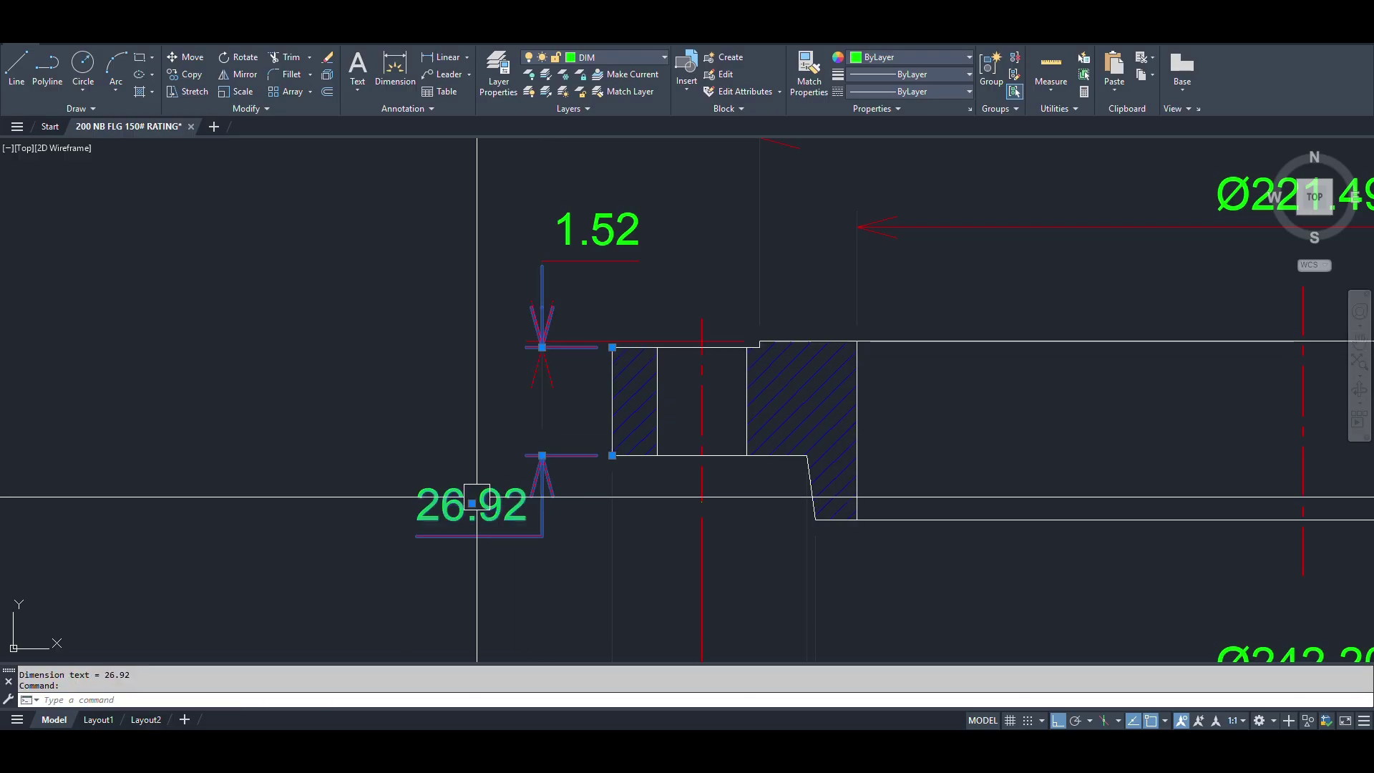
pyautogui.click(472, 504)
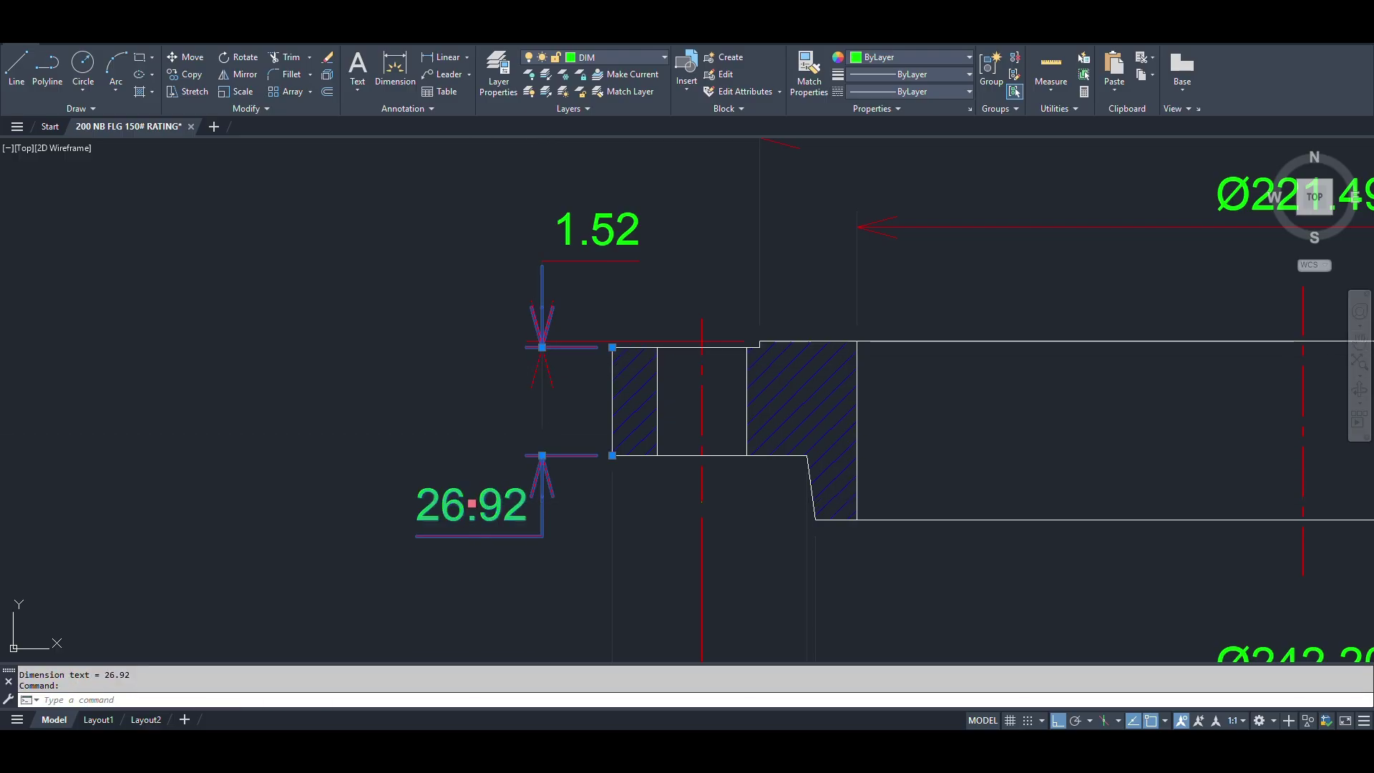
pyautogui.click(542, 402)
pyautogui.rightClick(542, 403)
pyautogui.click(583, 428)
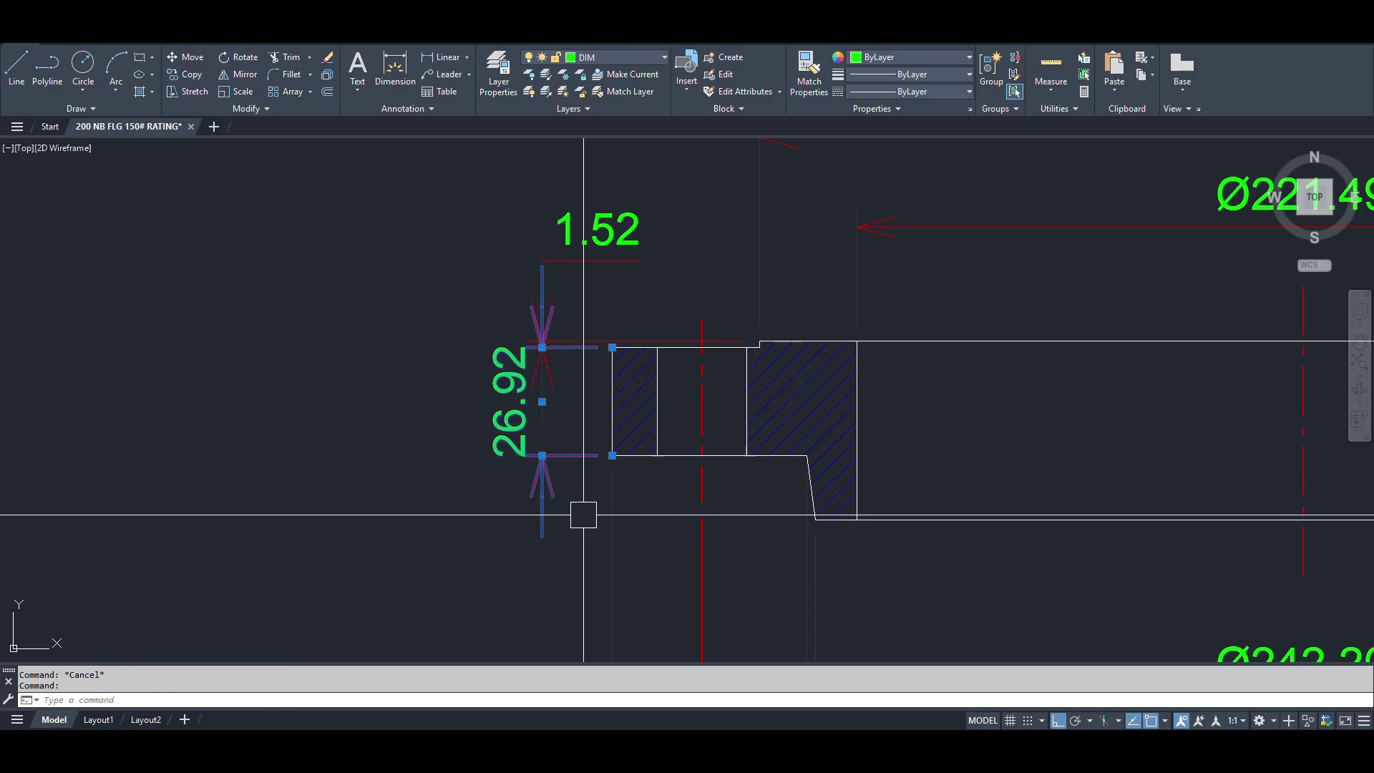
# Turn Dim line forced on for the flange thickness dimension.
pyautogui.hotkey('ctrl', '1')
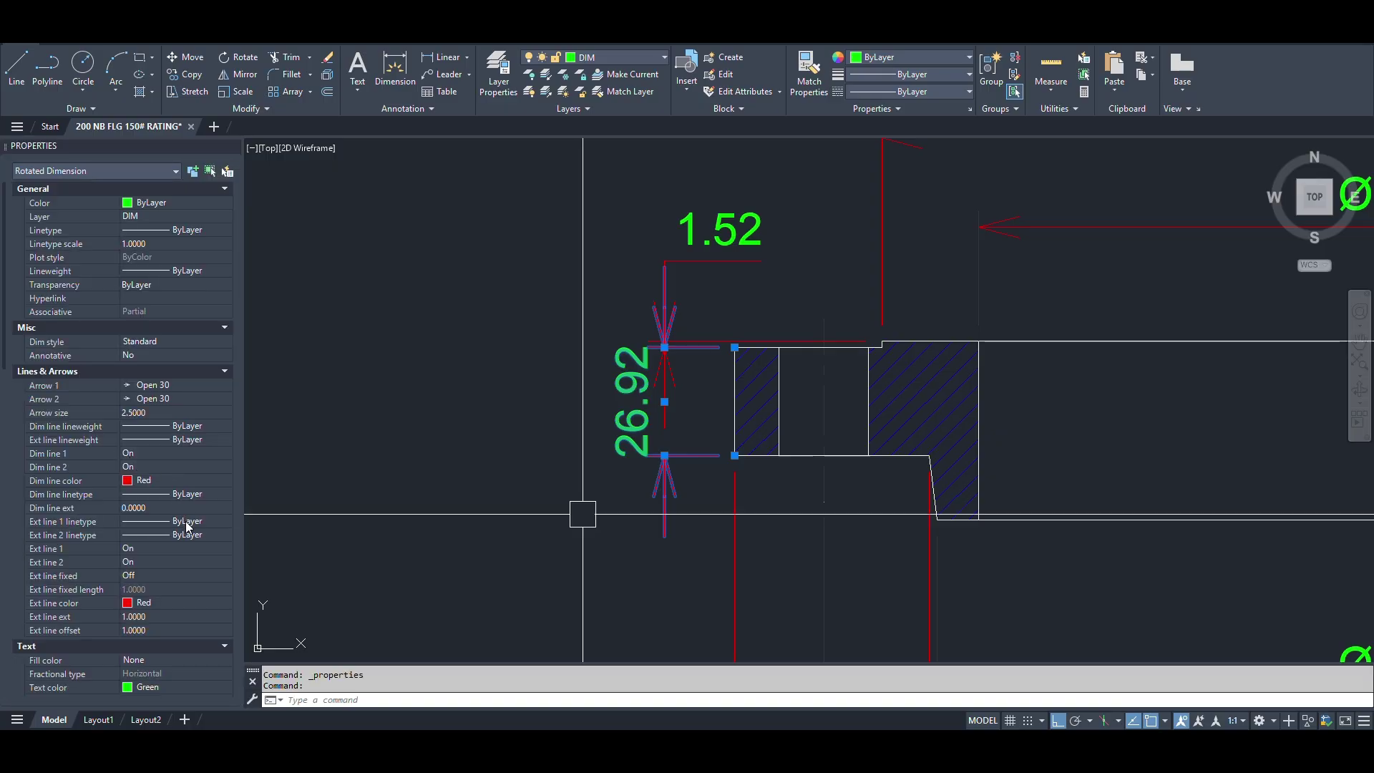
pyautogui.scroll(-4, 186, 521)
pyautogui.scroll(-4, 169, 543)
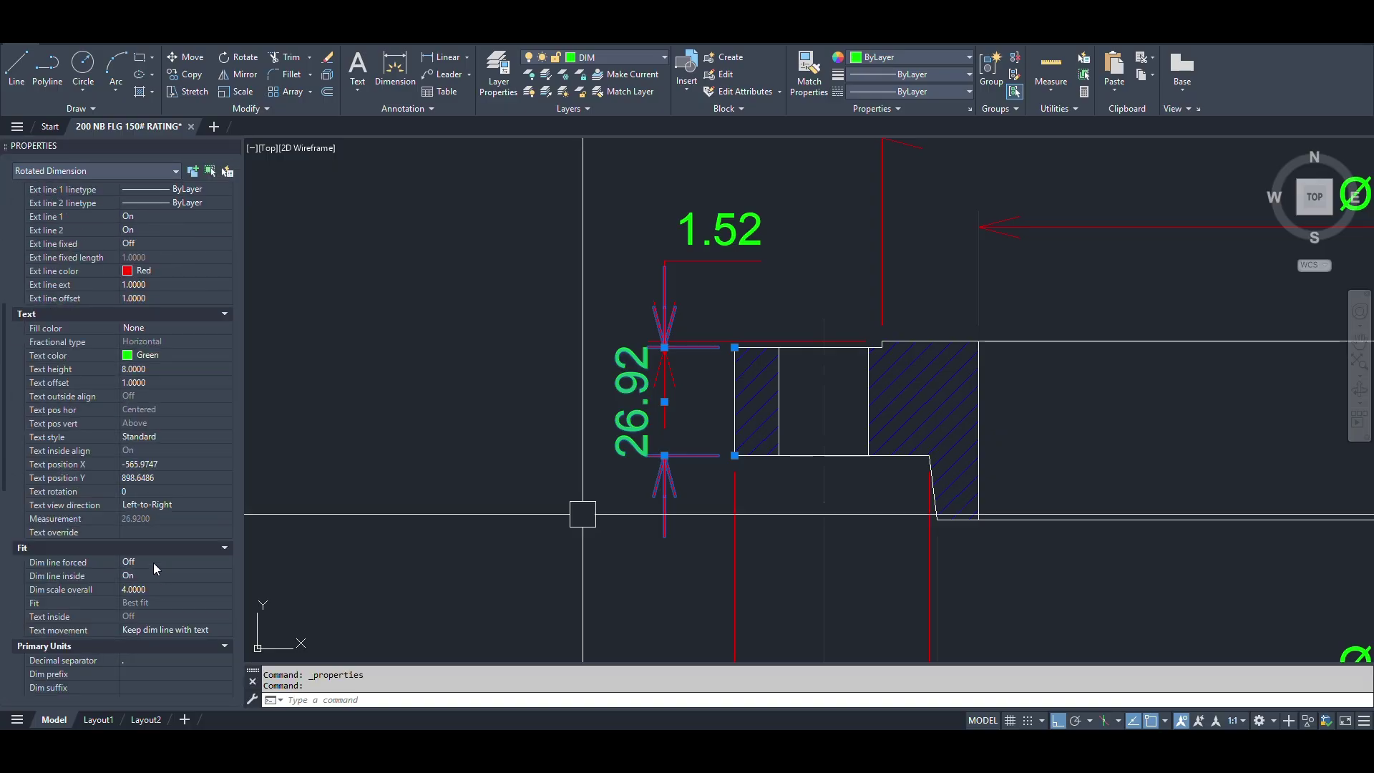
pyautogui.click(153, 561)
pyautogui.click(153, 564)
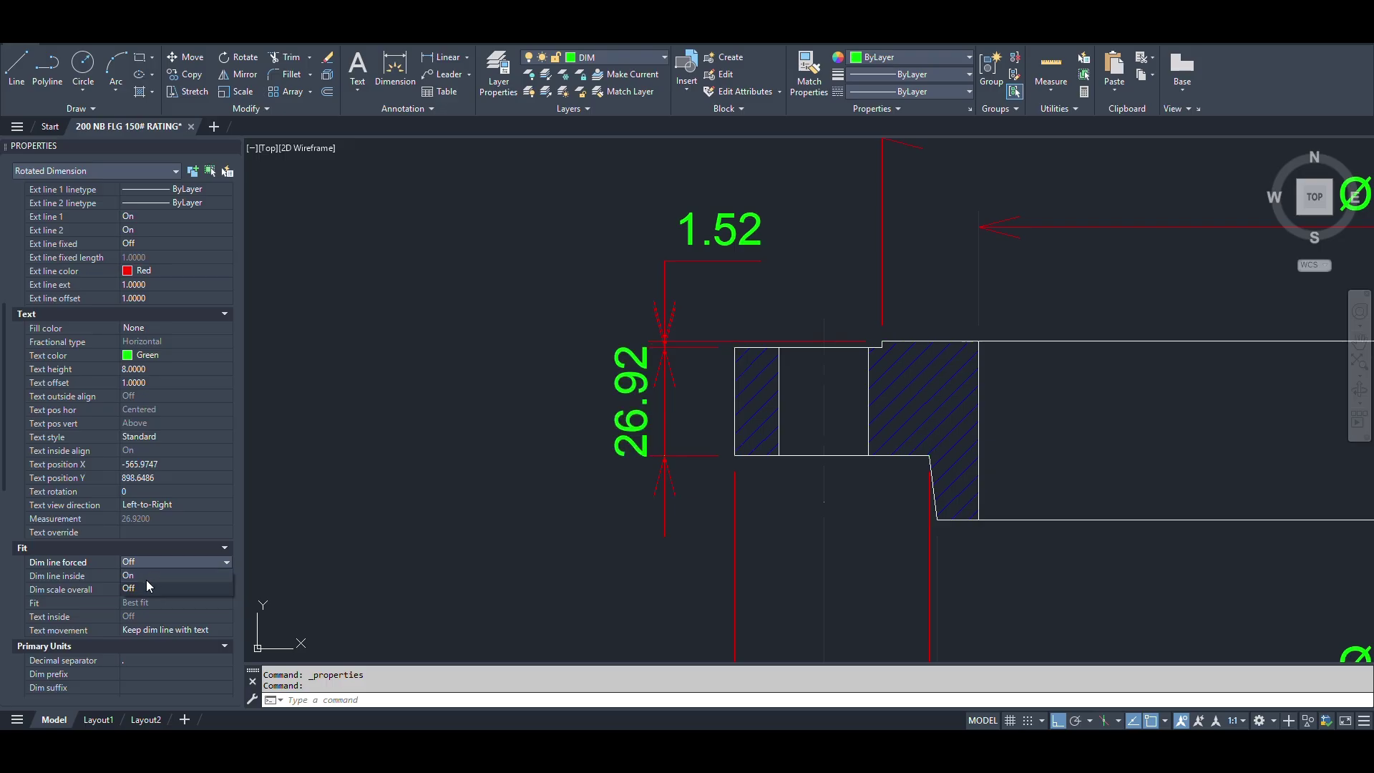
pyautogui.click(146, 578)
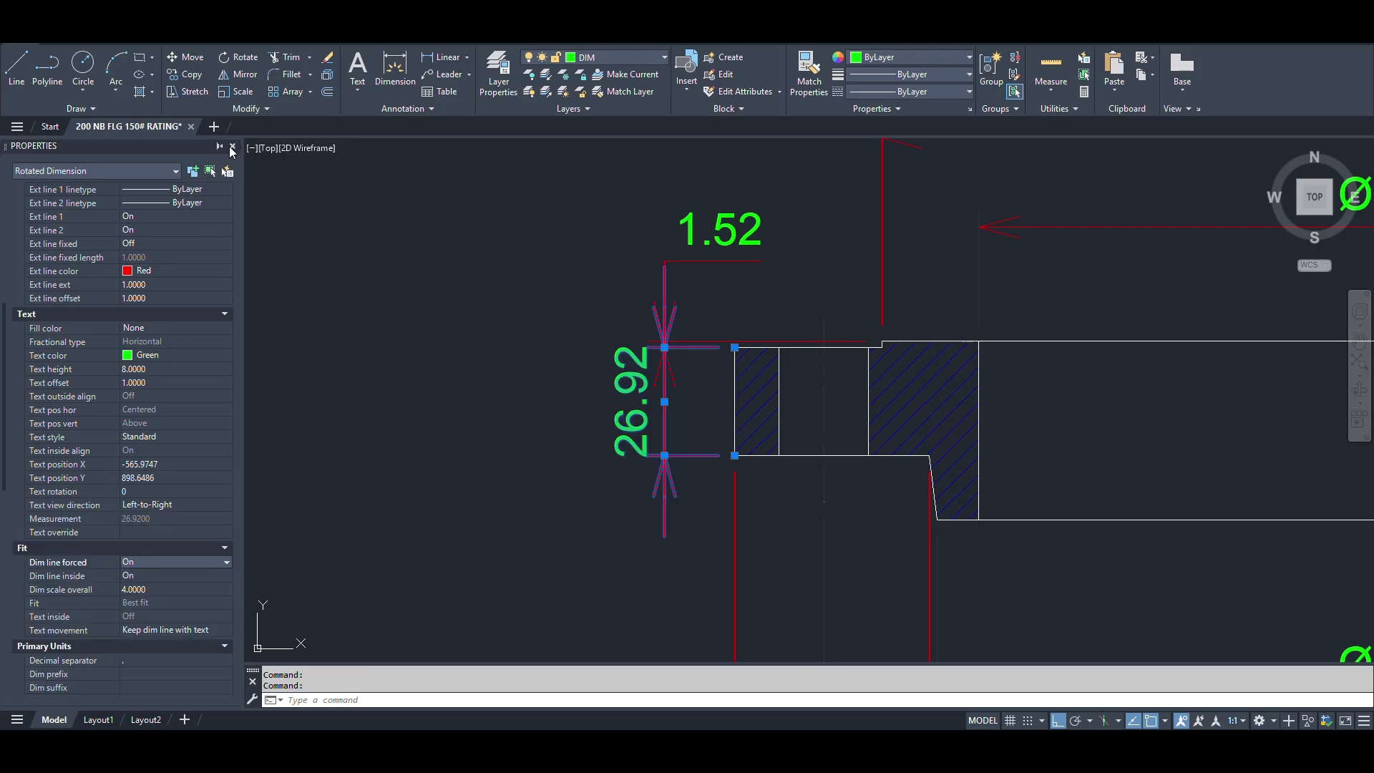
pyautogui.click(232, 148)
pyautogui.press('Escape')
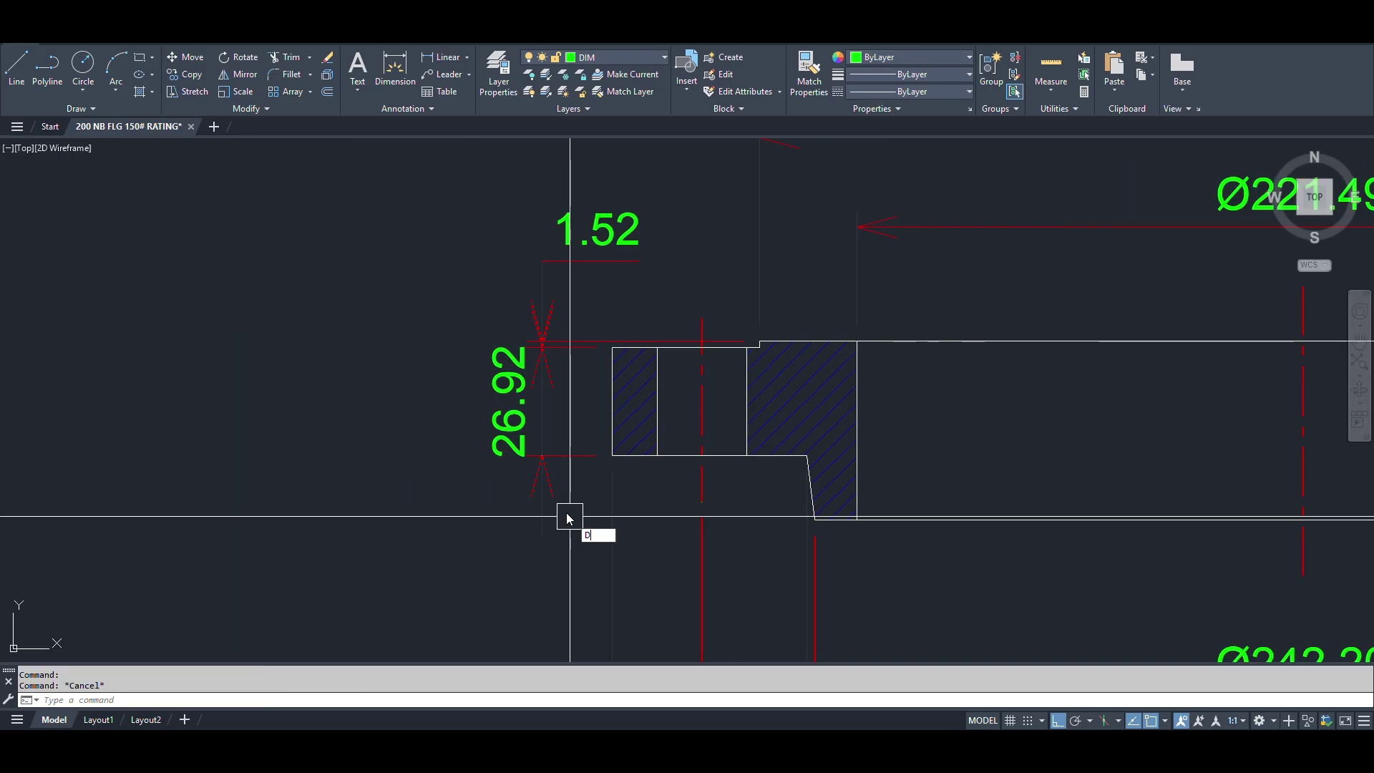
# Add a vertical linear dimension from the flange underside to the hub's lower end, in line with the flange thickness dimension.
pyautogui.press('Return')
pyautogui.click(612, 455)
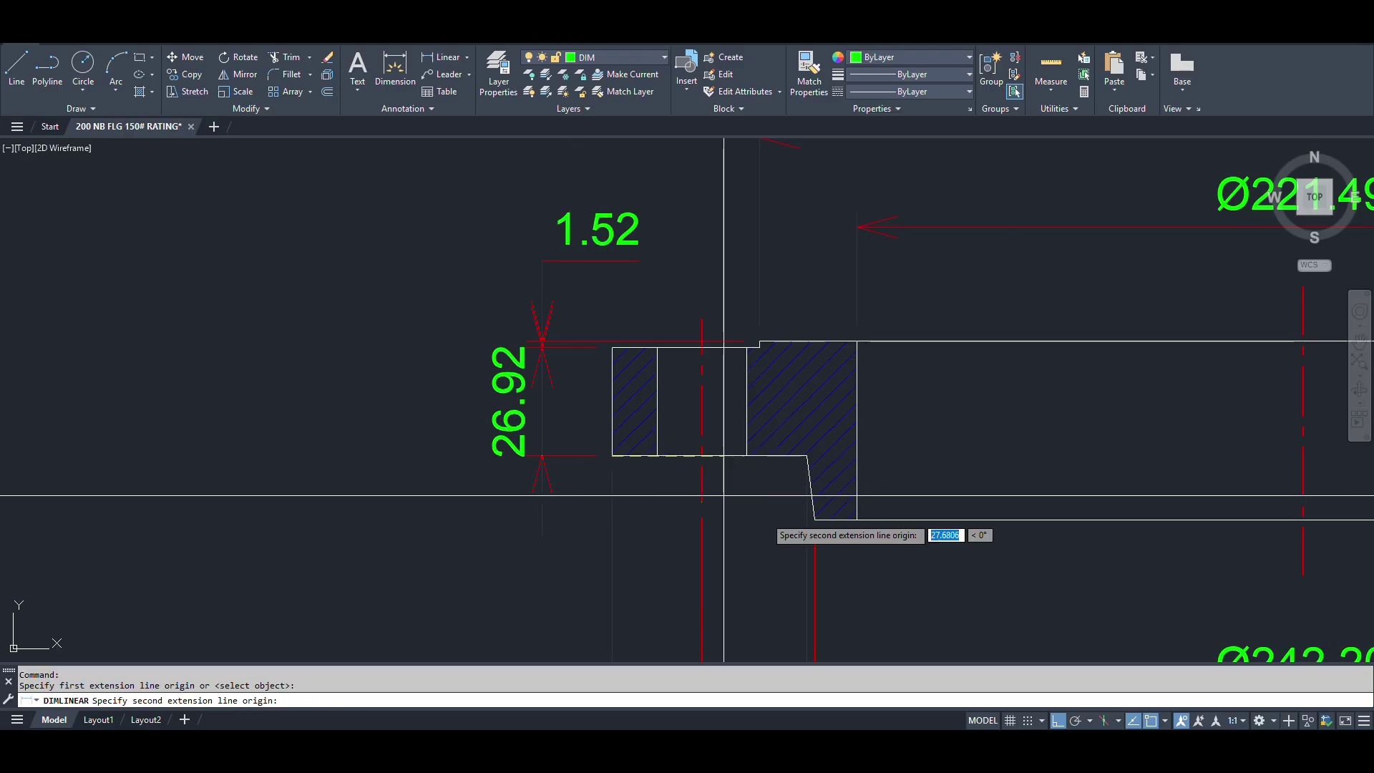
pyautogui.click(807, 530)
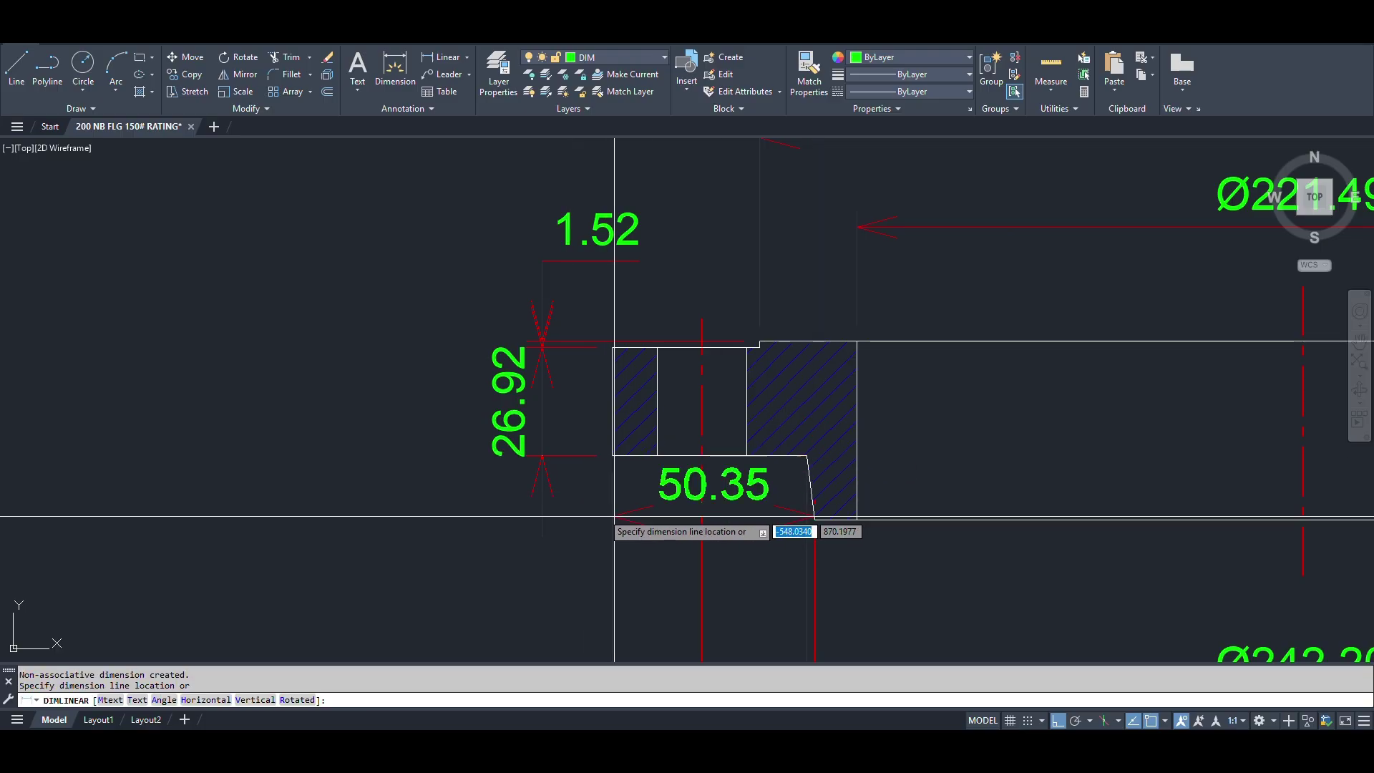
pyautogui.click(543, 456)
# Move the hub height dimension text to the middle of its own dimension line.
pyautogui.click(466, 576)
pyautogui.click(472, 569)
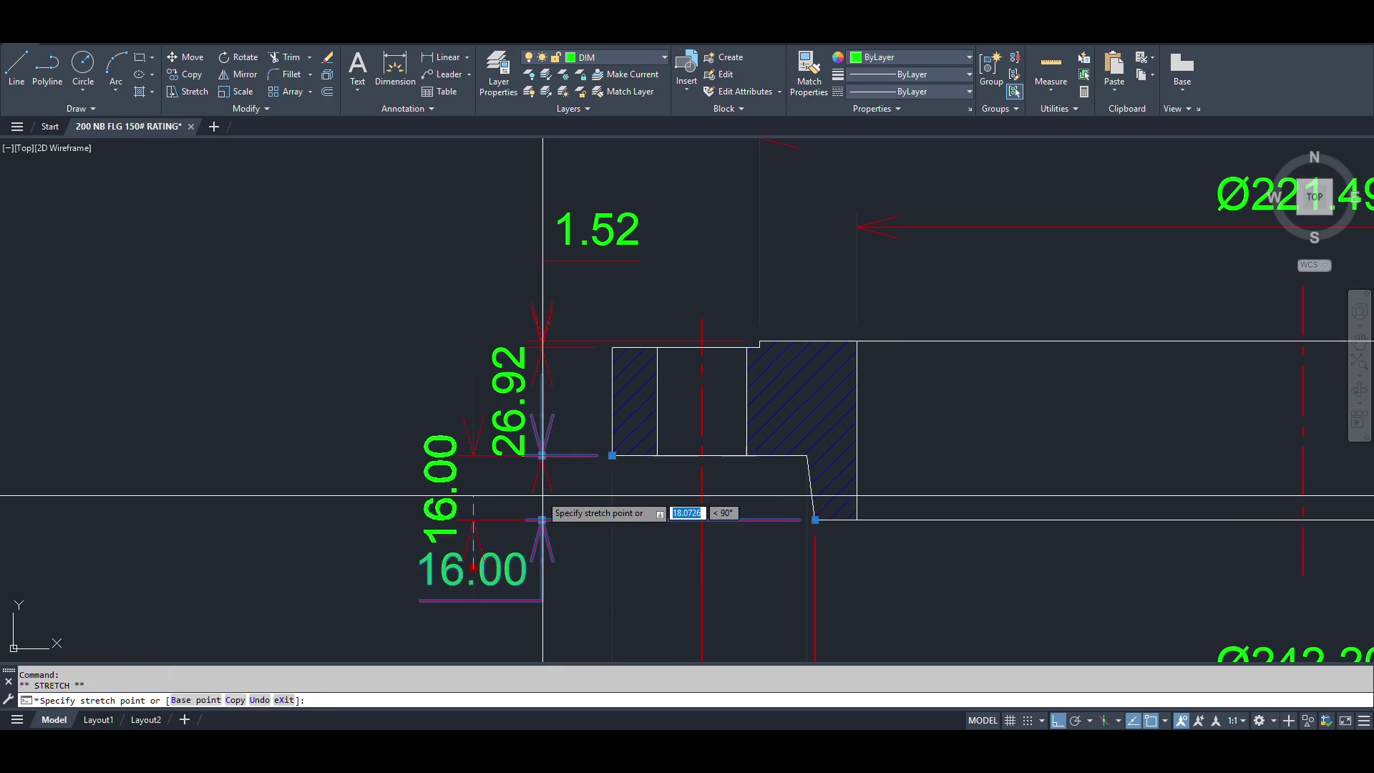
pyautogui.click(543, 498)
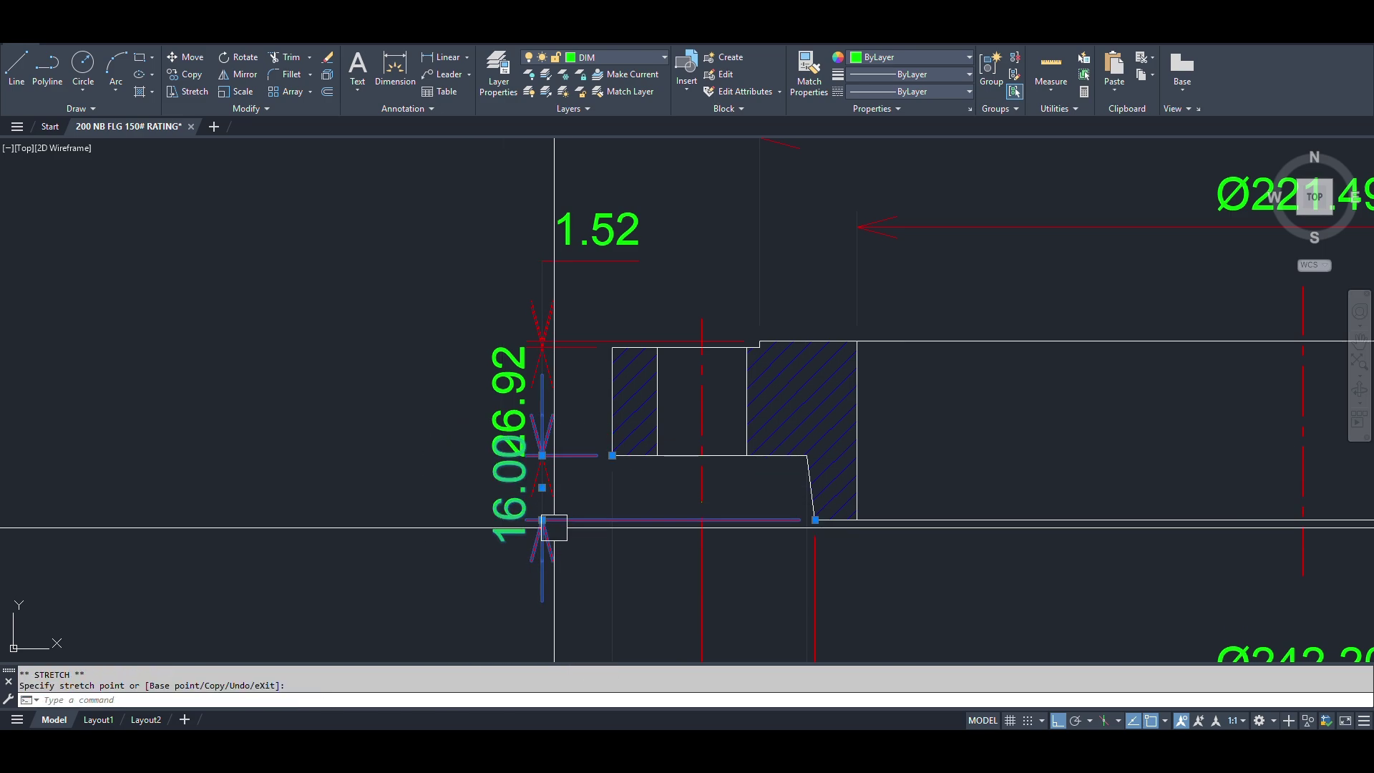
# Set the hub height dimension's primary units precision to one decimal place (0.0).
pyautogui.hotkey('ctrl', '1')
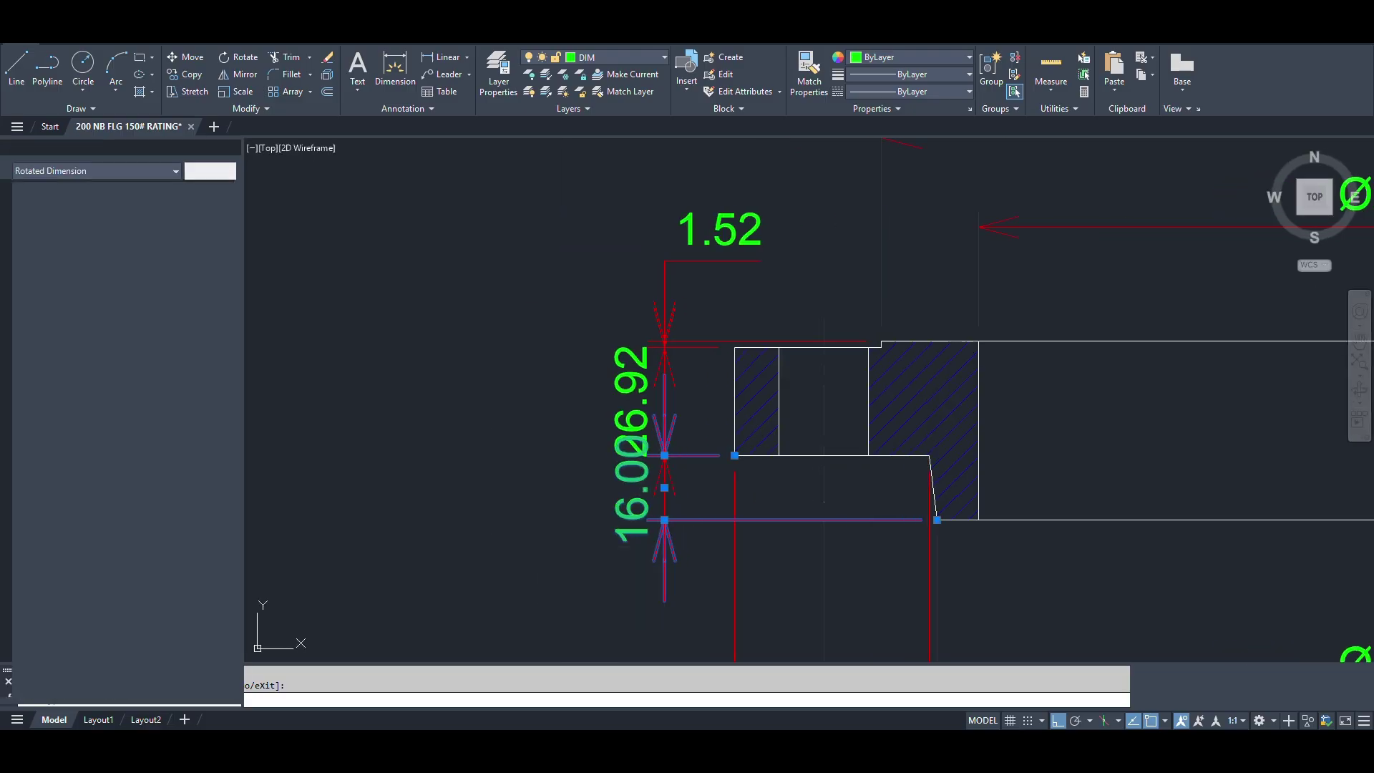
pyautogui.scroll(-3, 135, 505)
pyautogui.scroll(-10, 141, 517)
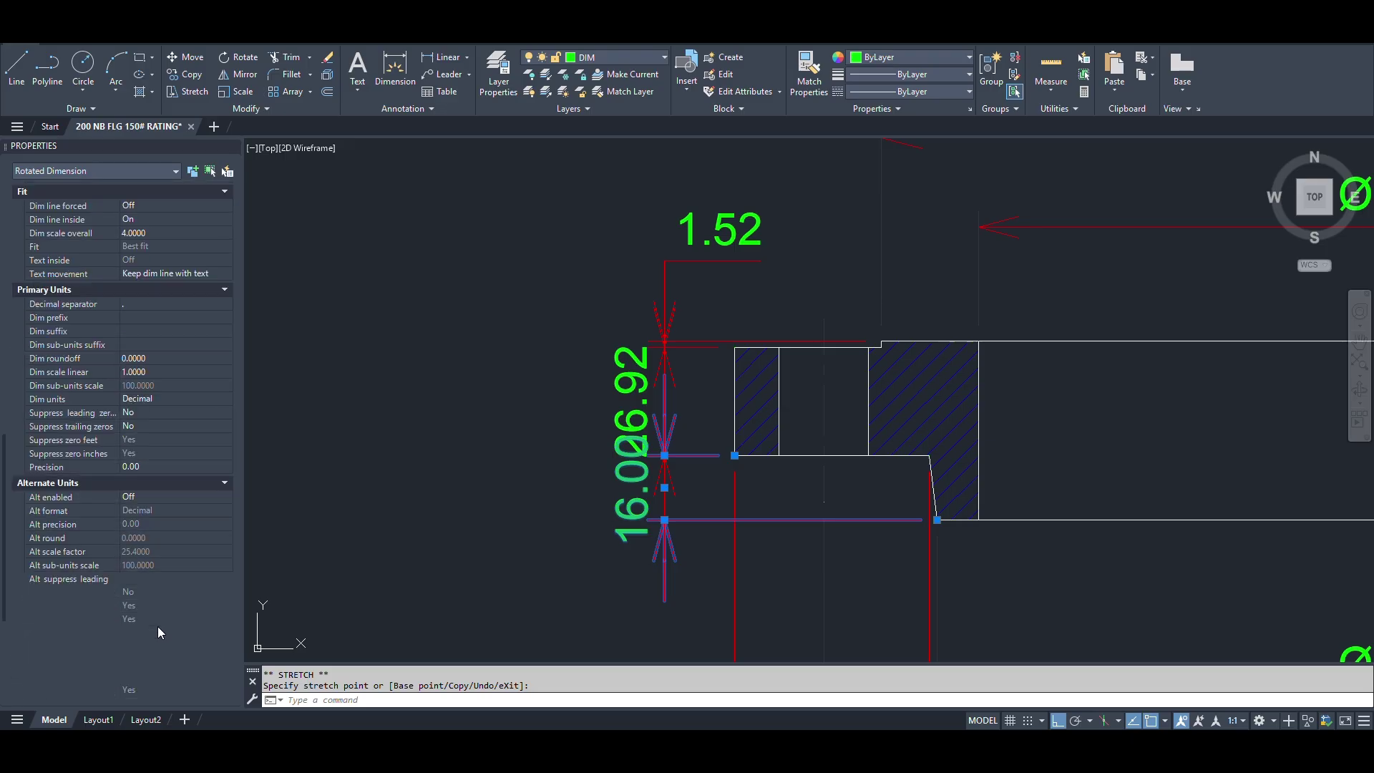
pyautogui.click(157, 466)
pyautogui.click(157, 467)
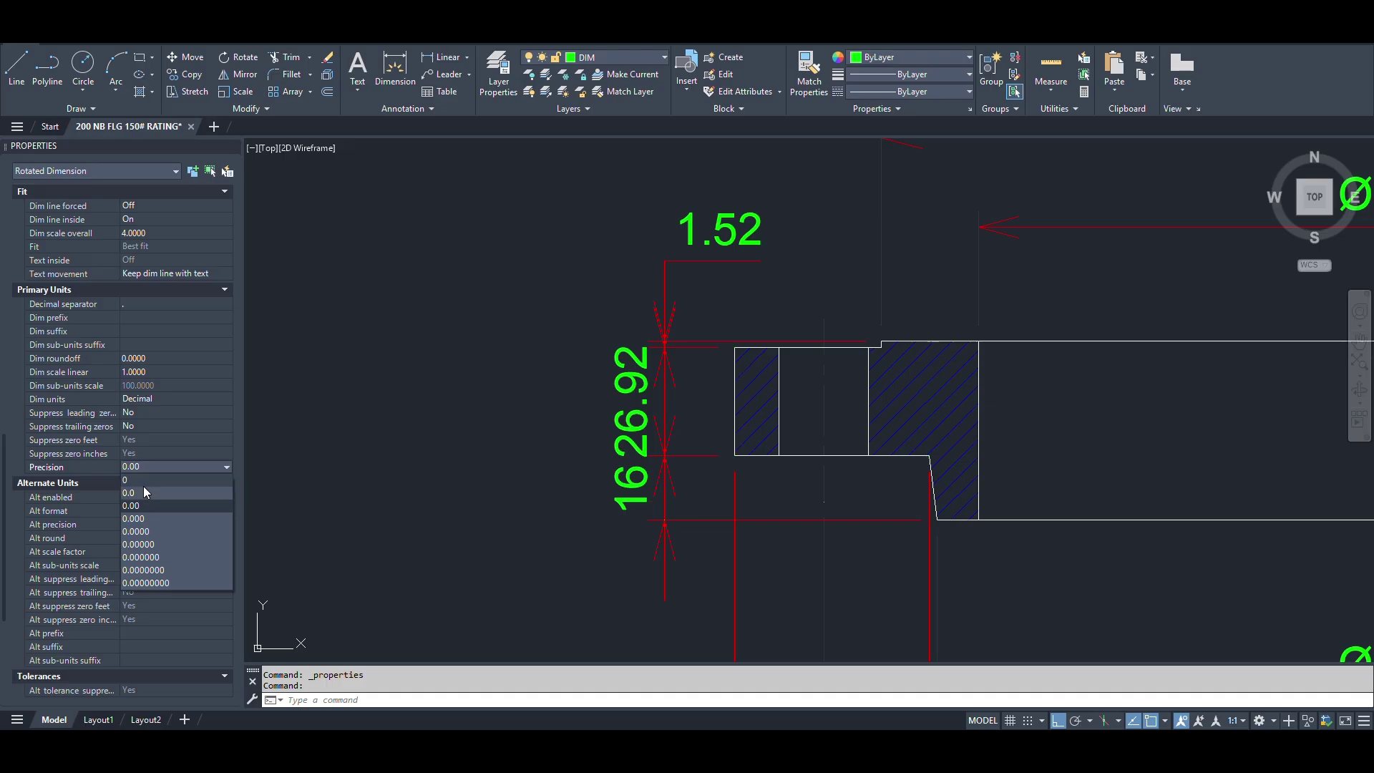
pyautogui.click(143, 492)
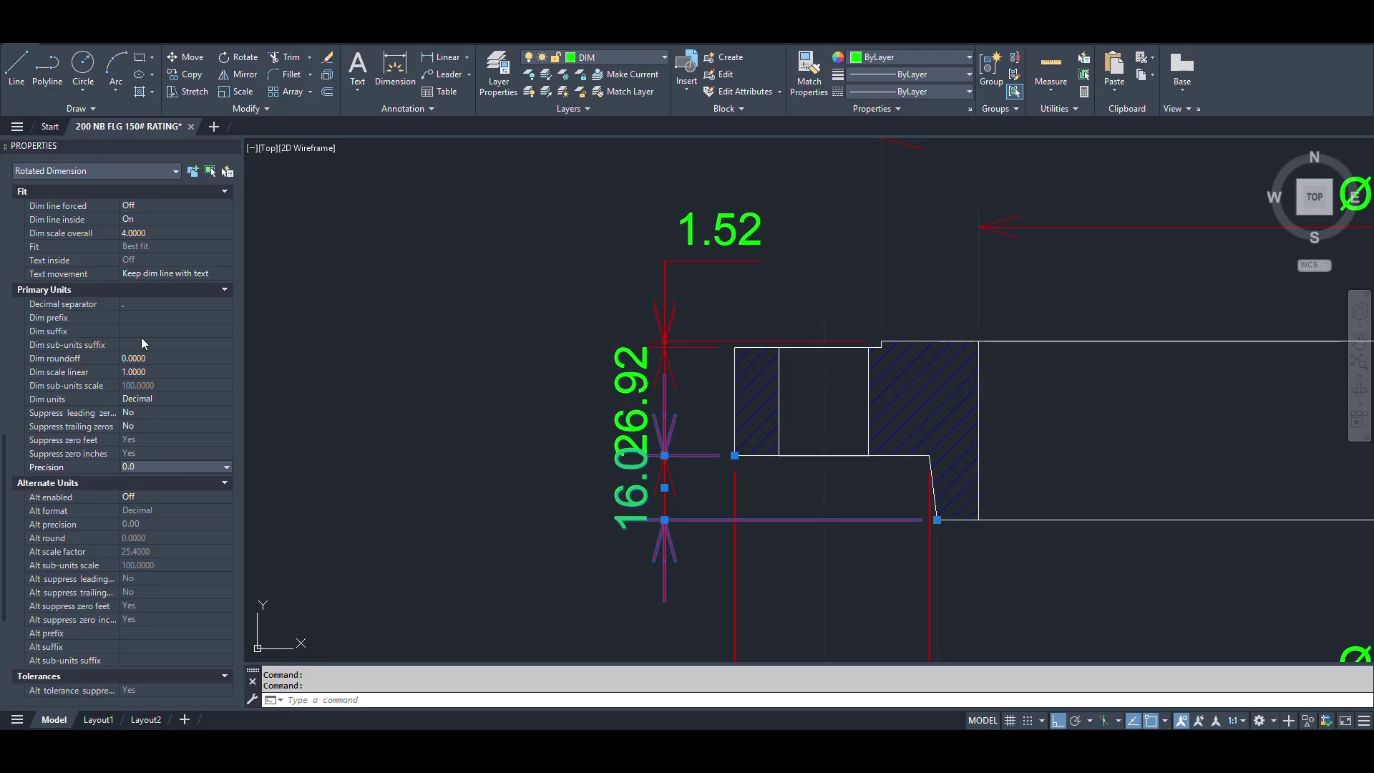
# Set the hub height dimension's text rotation to 180 and its text view direction to Right-to-Left.
pyautogui.scroll(2, 148, 341)
pyautogui.scroll(3, 148, 387)
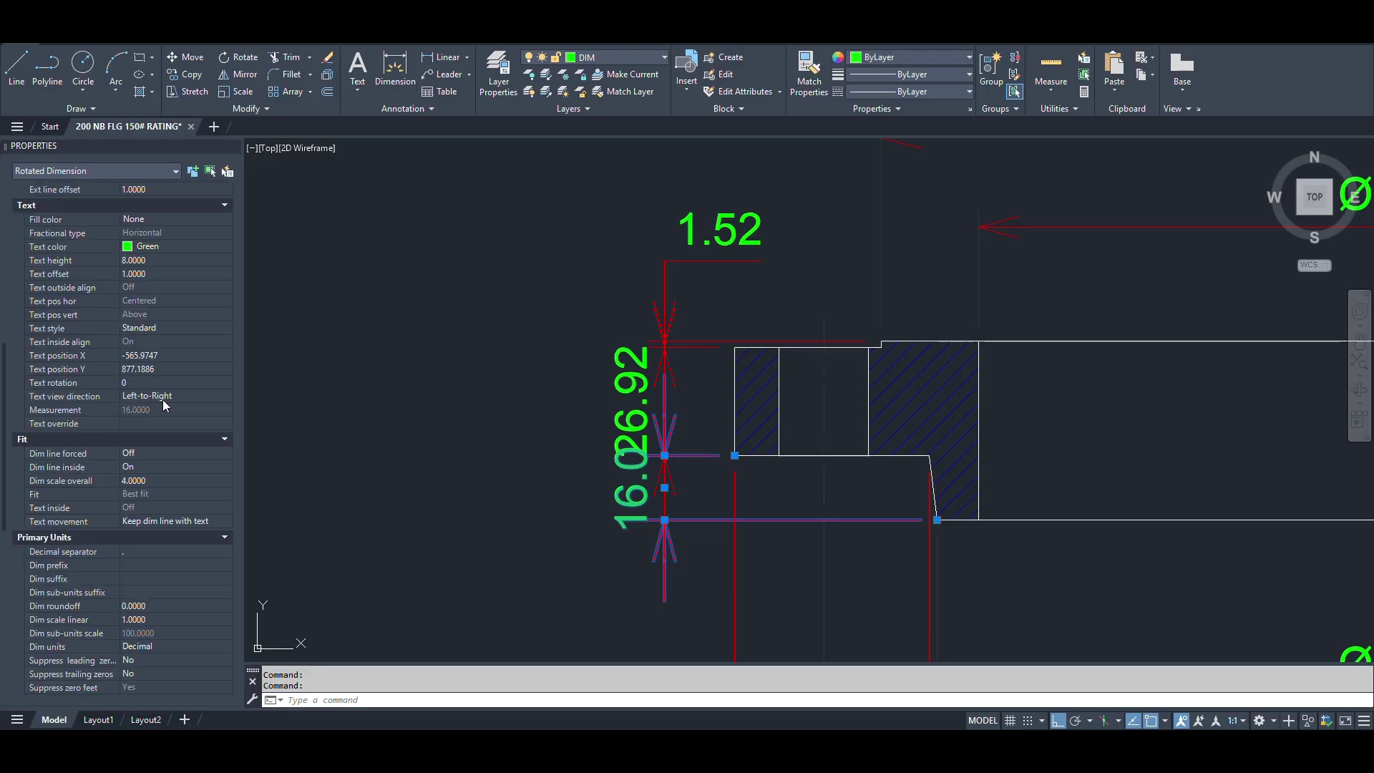
pyautogui.click(162, 399)
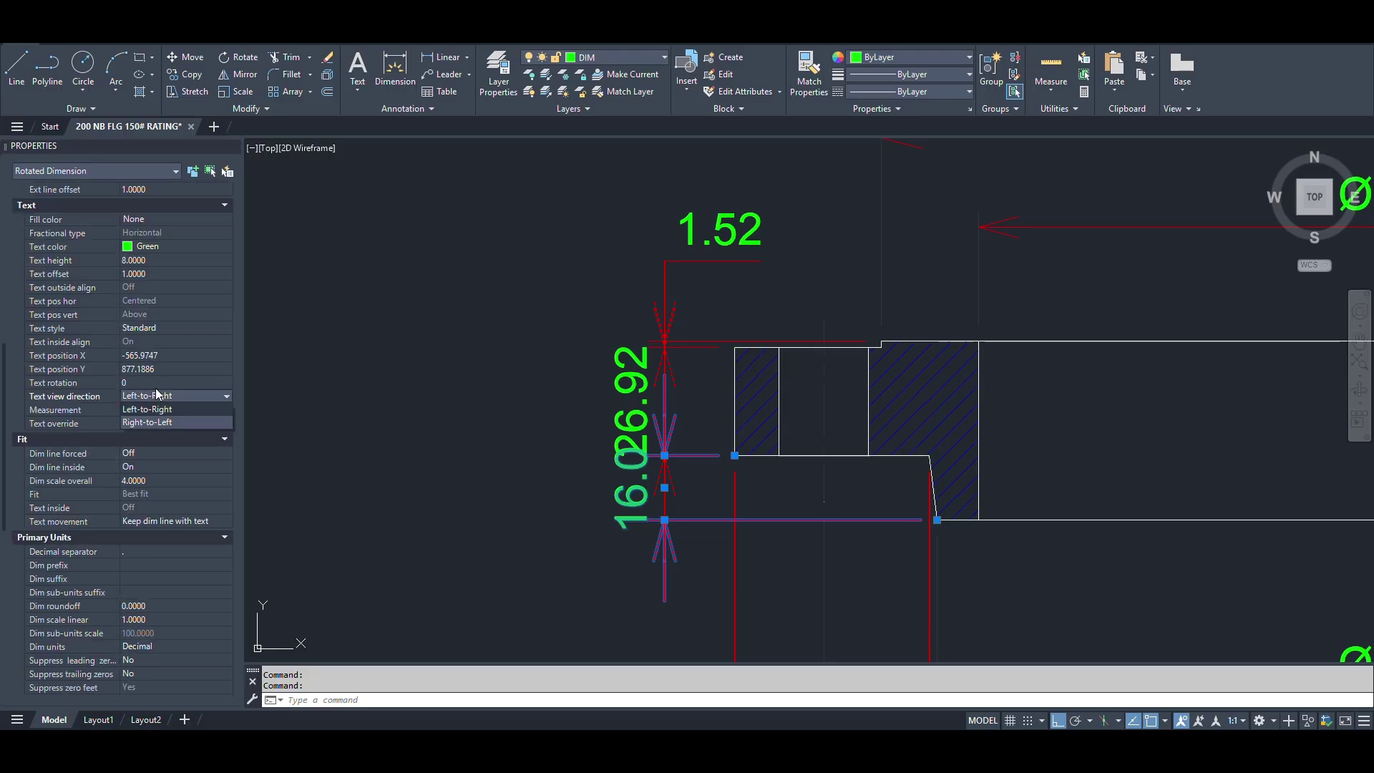
pyautogui.click(153, 382)
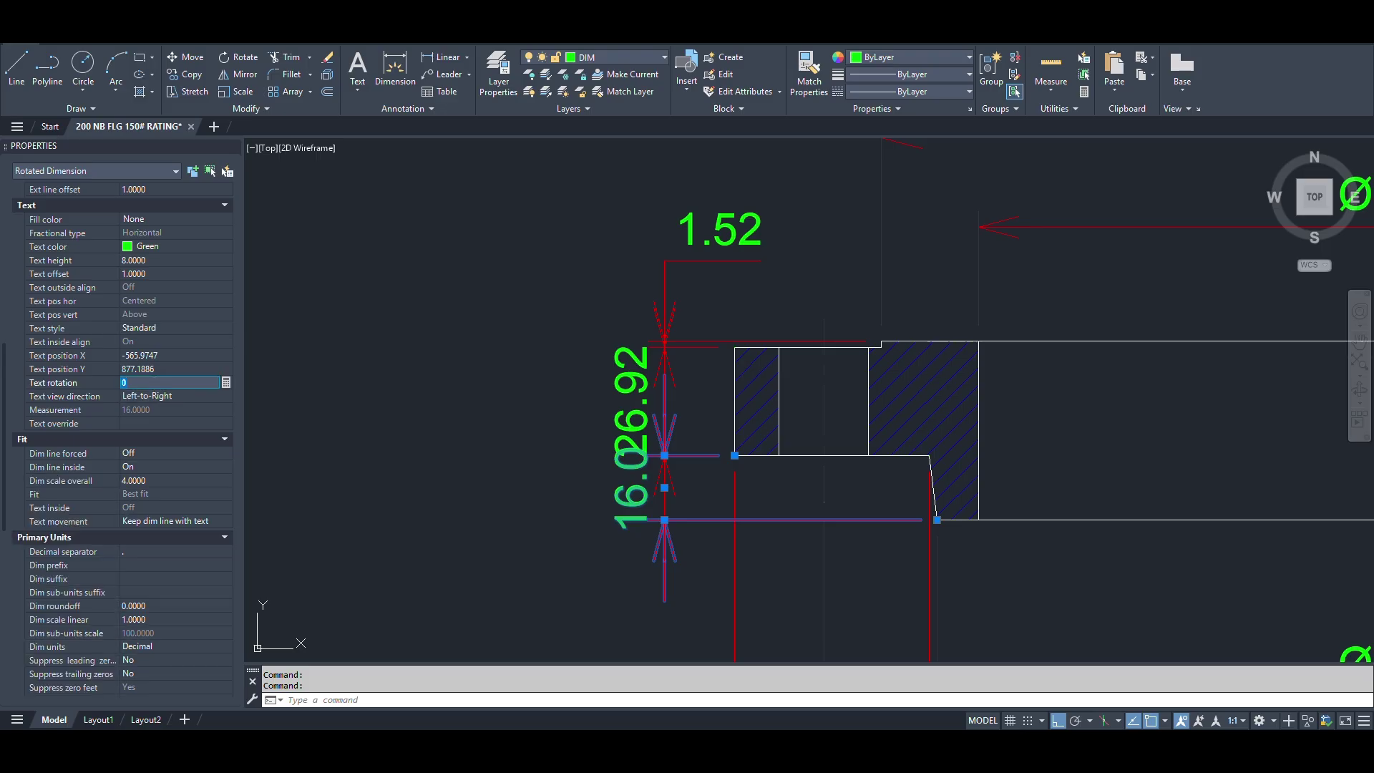
pyautogui.press('Return')
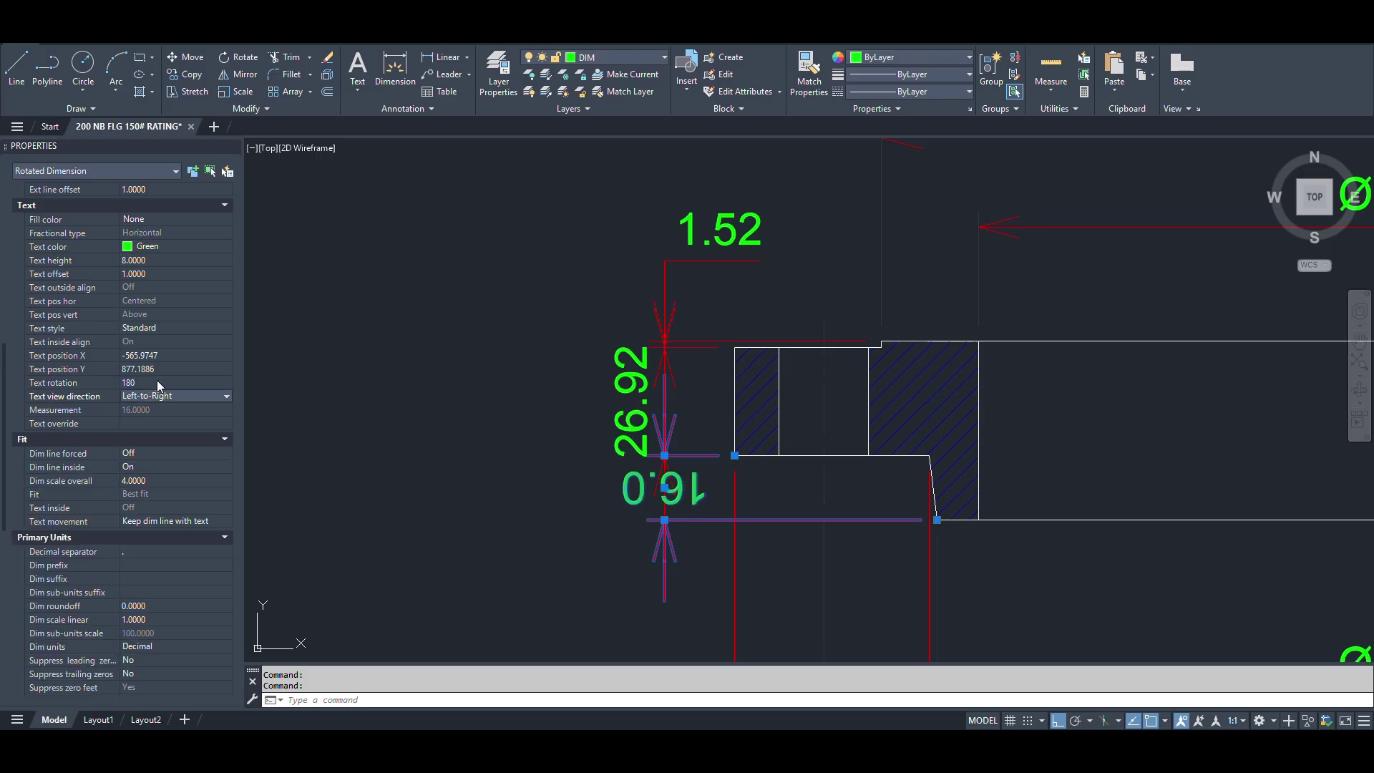
pyautogui.click(168, 397)
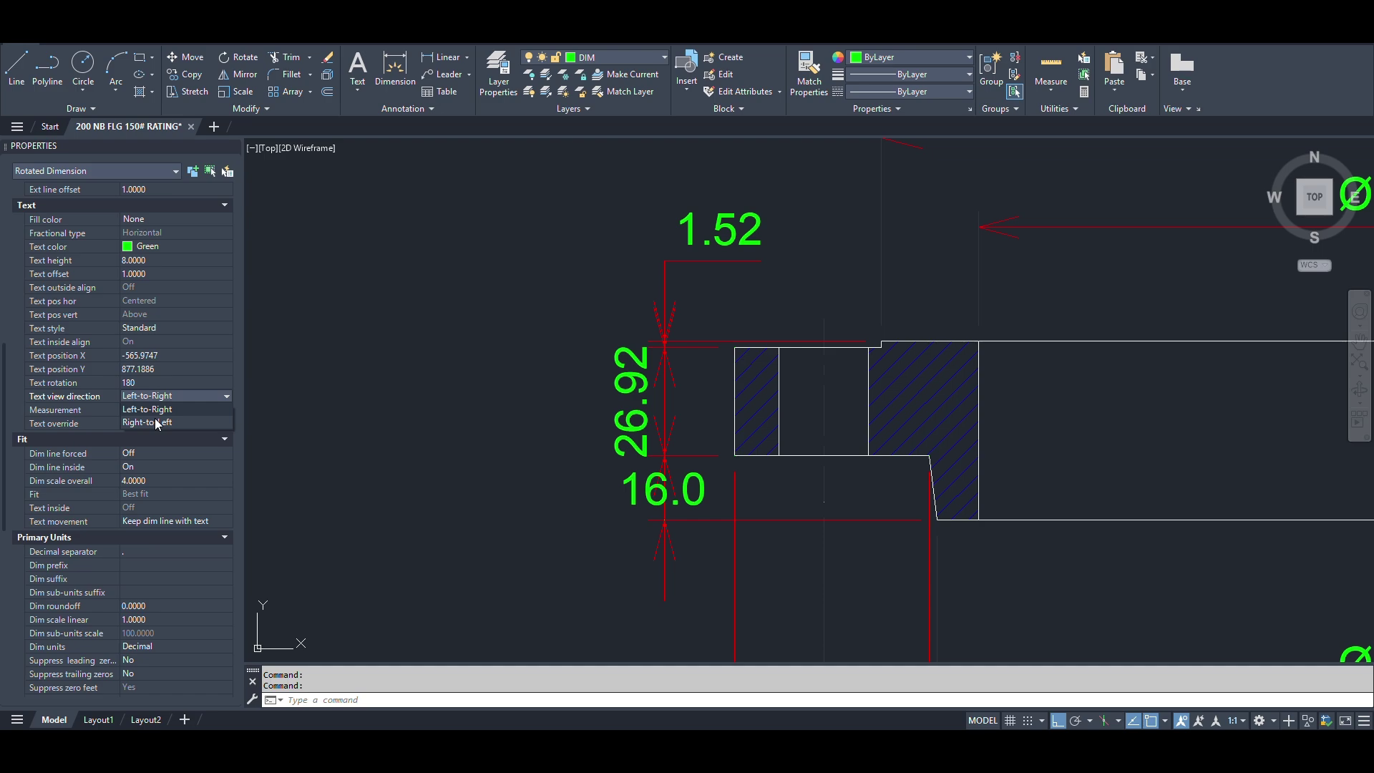
pyautogui.click(157, 423)
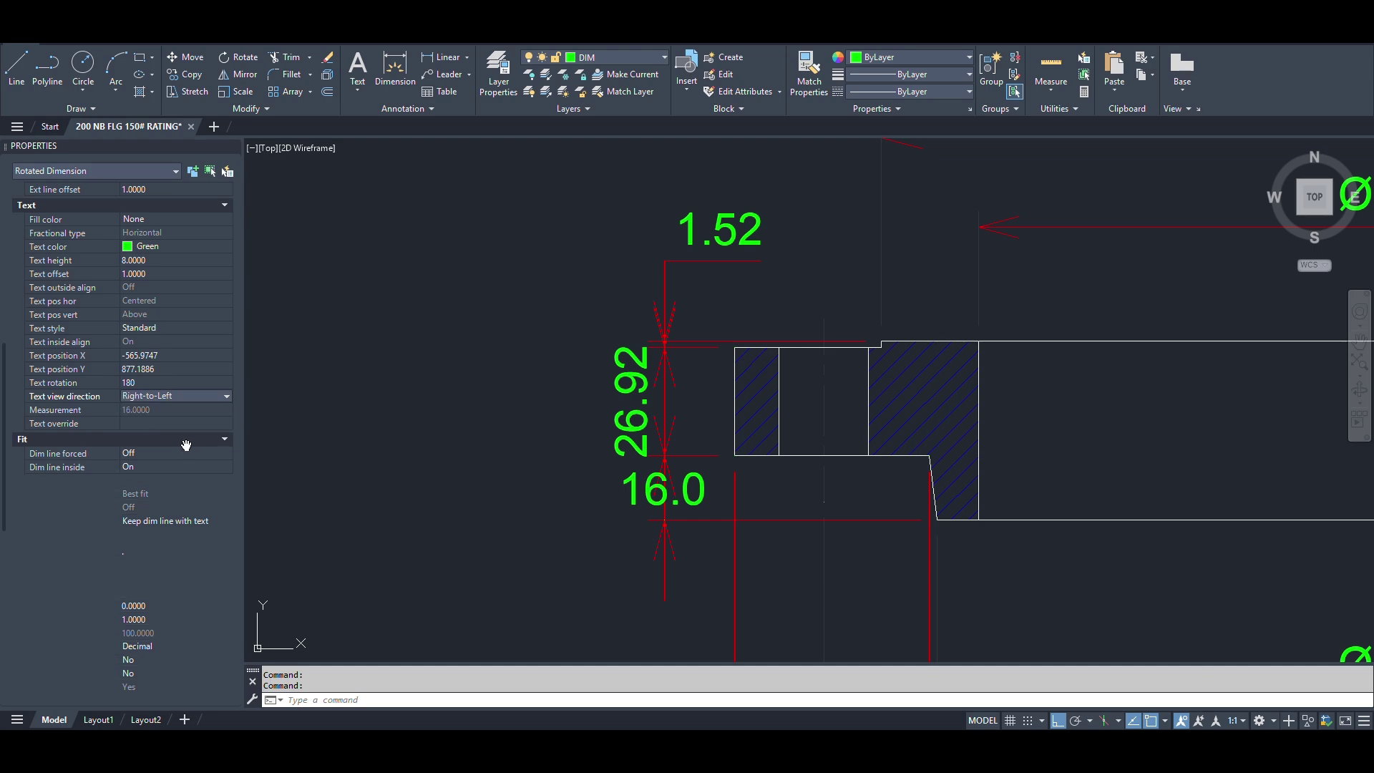
# Set the hub height dimension's text movement to "Move text, no leader" and place its text left of the dimension line.
pyautogui.click(168, 523)
pyautogui.click(161, 561)
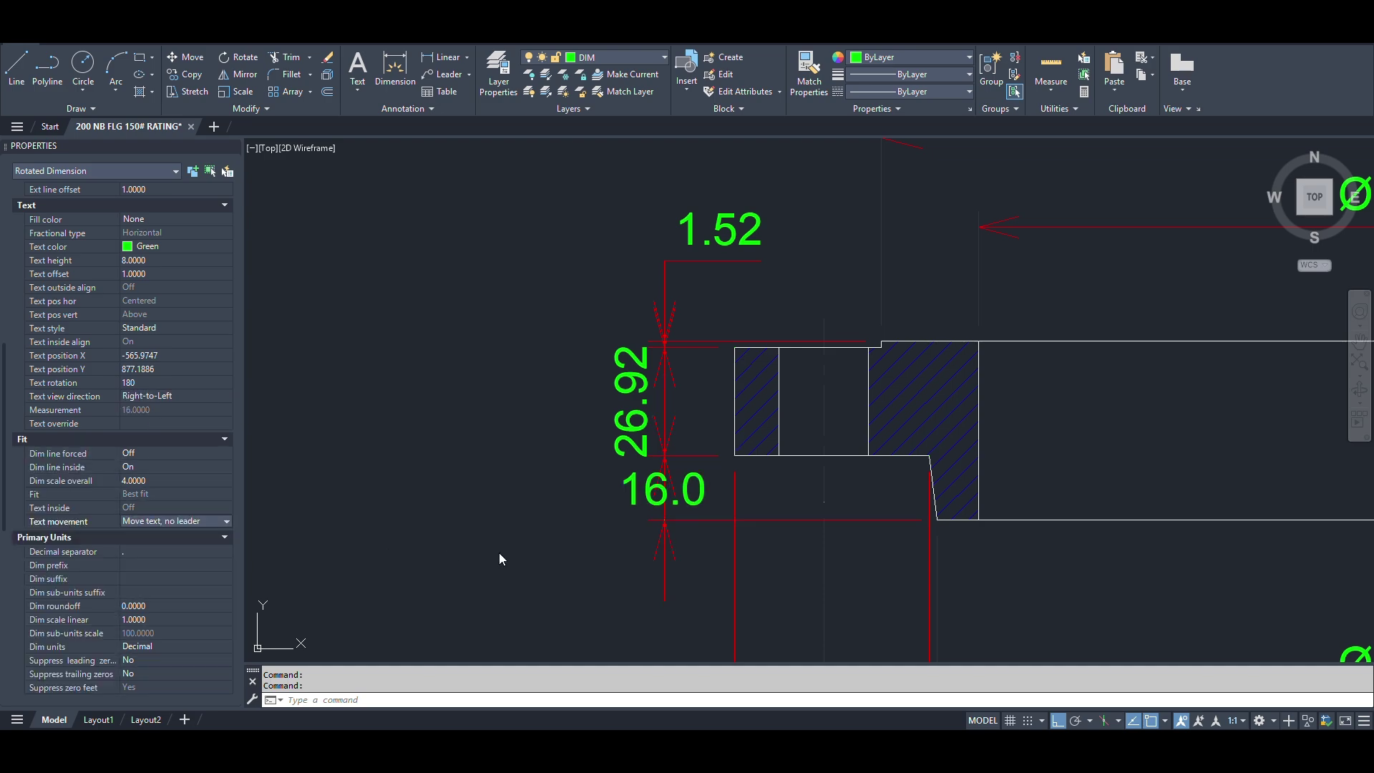
pyautogui.click(664, 488)
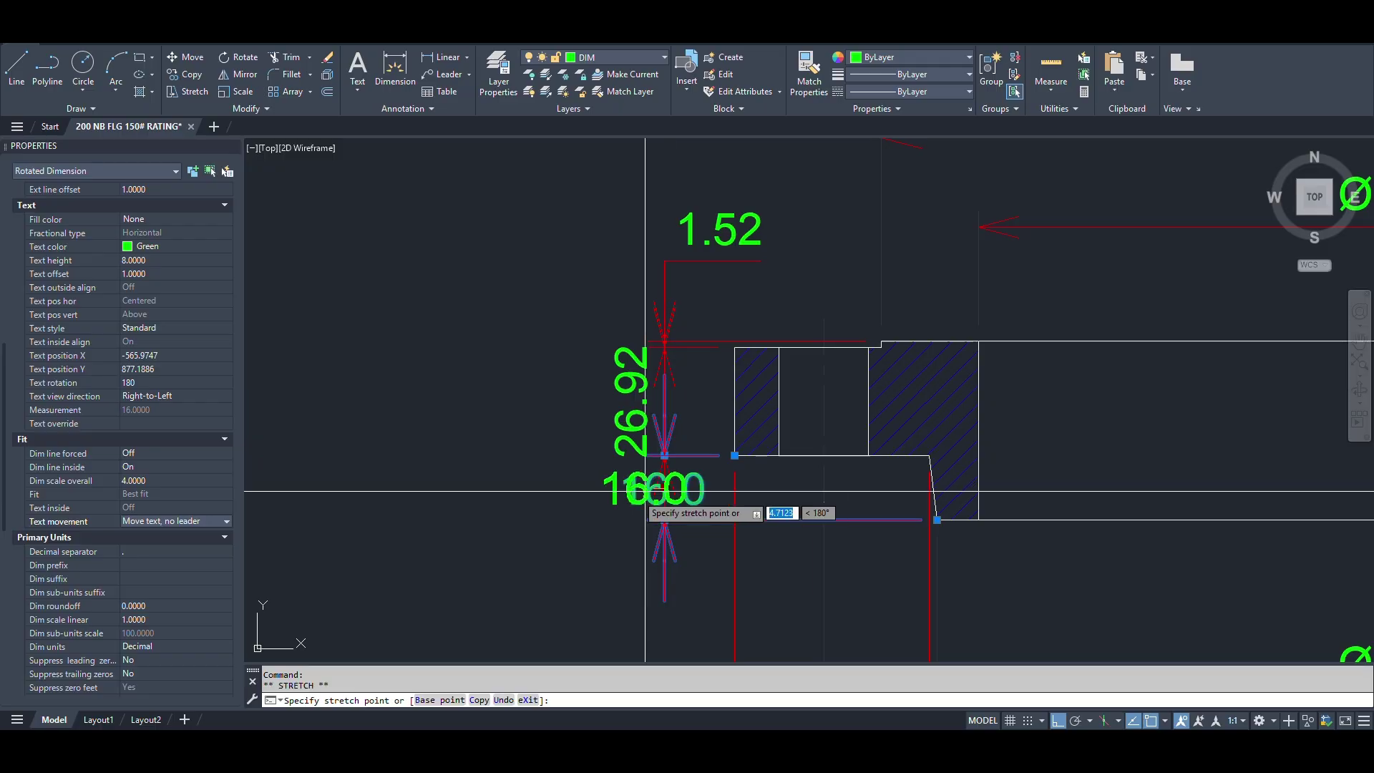
pyautogui.click(604, 504)
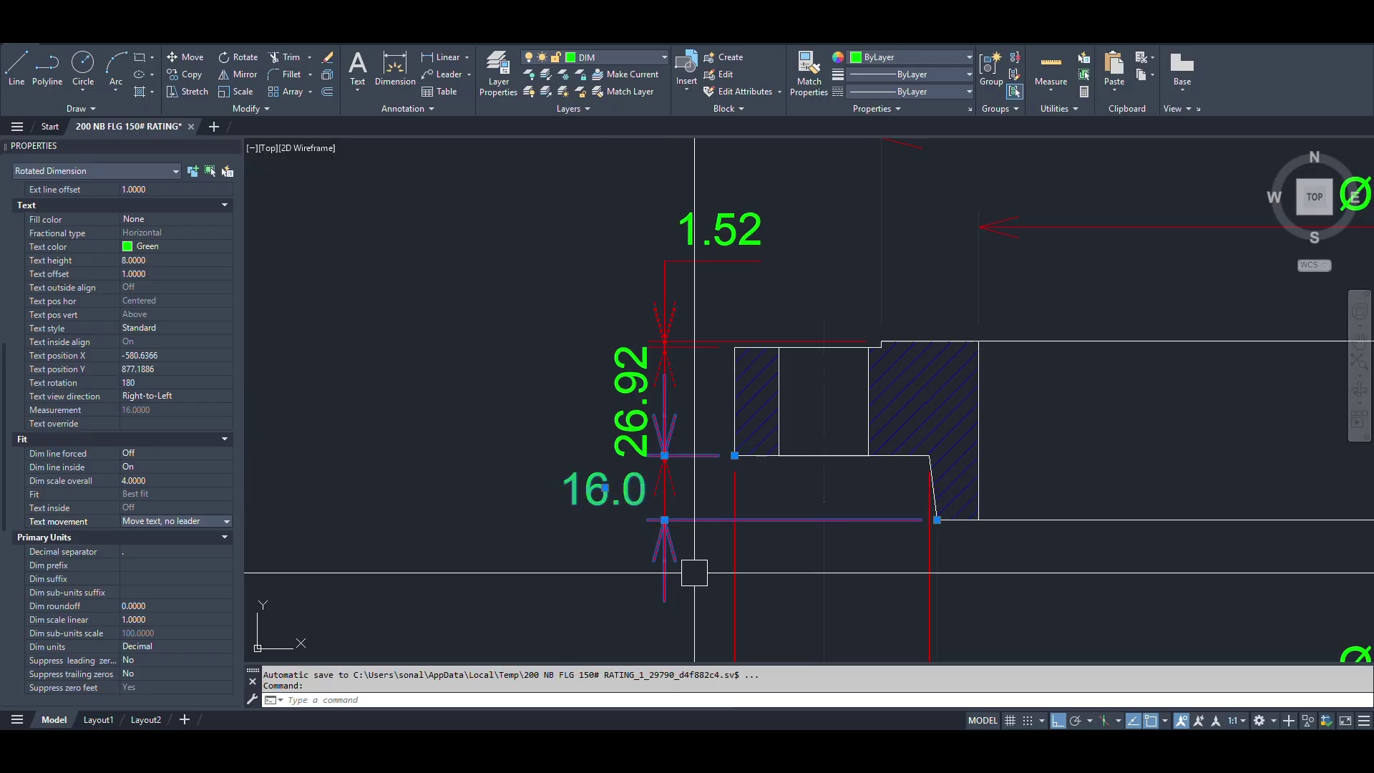
pyautogui.press('Escape')
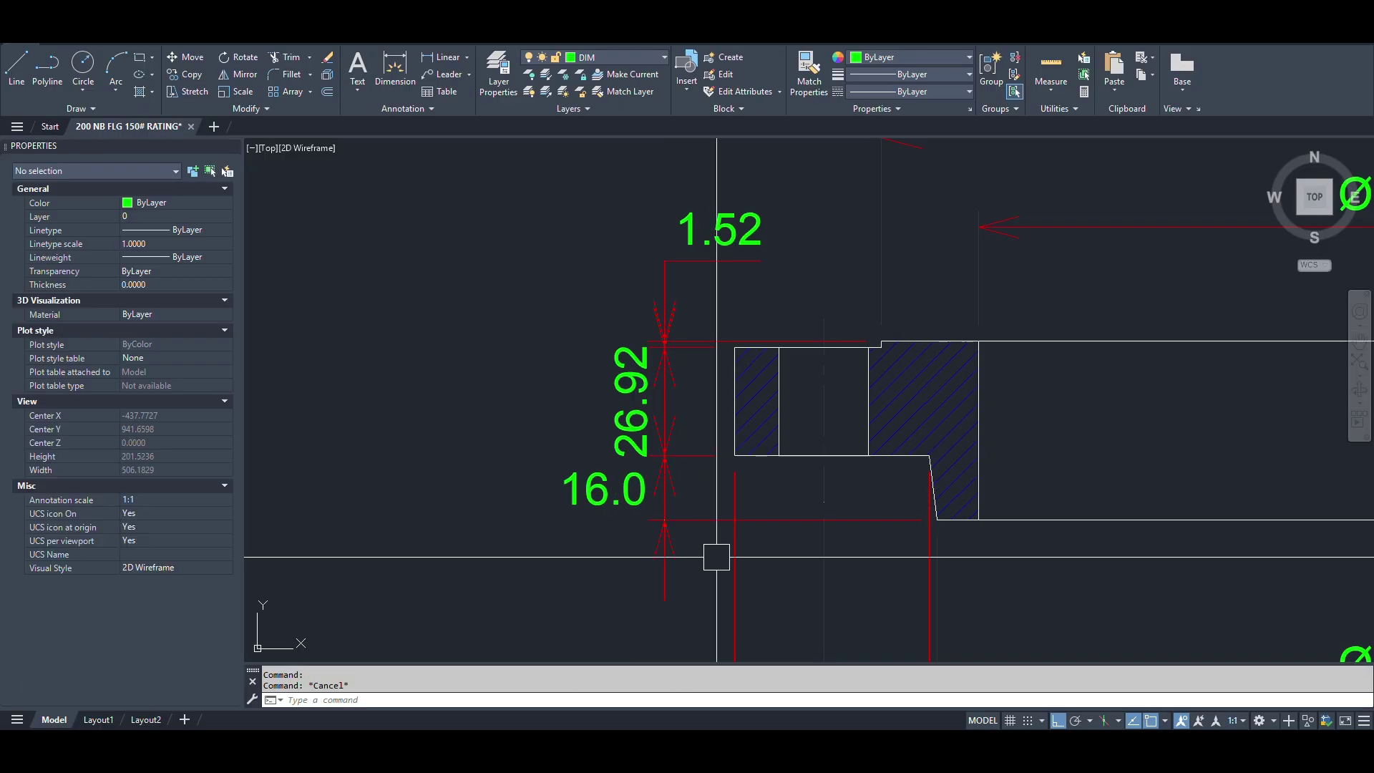
pyautogui.click(232, 146)
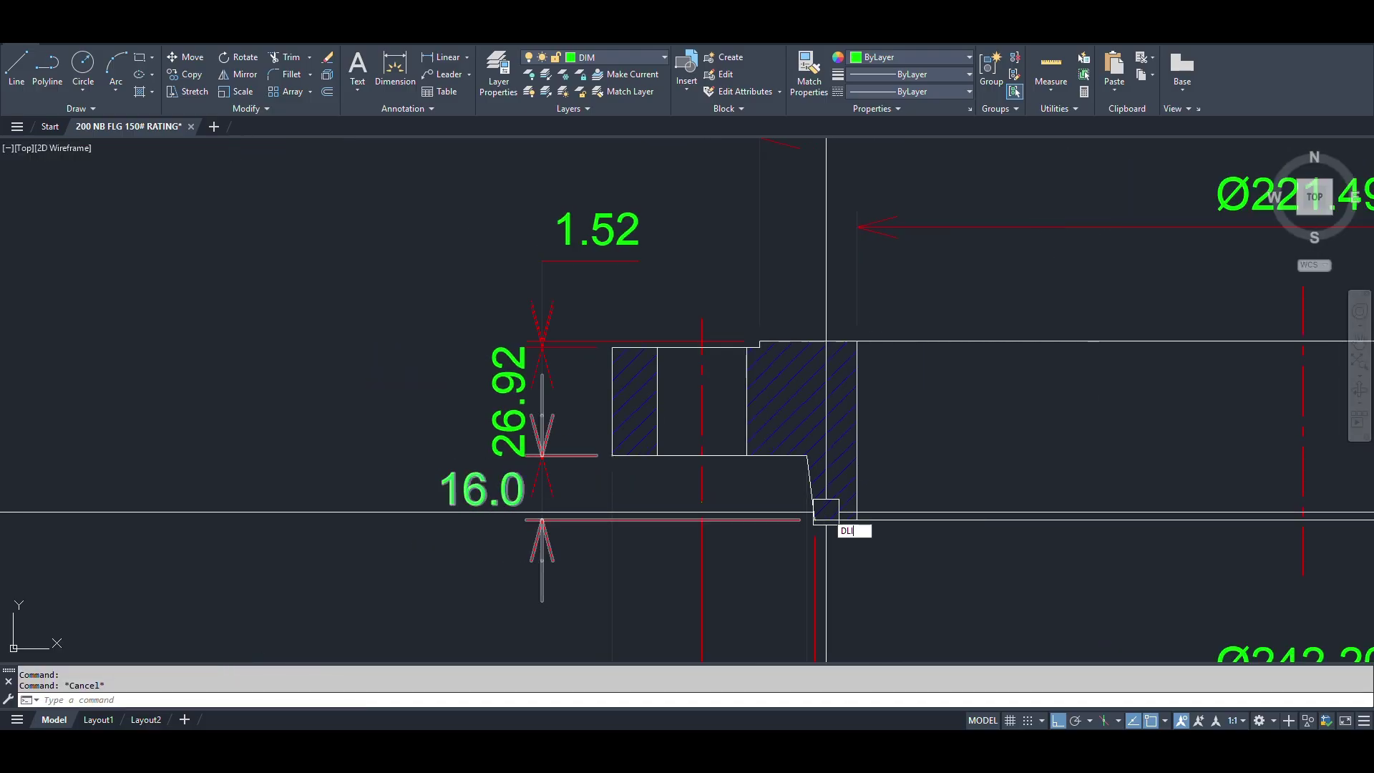
# Add a vertical linear dimension for the flange's overall height, from raised face to hub end, outside the existing height dimensions.
pyautogui.press('Return')
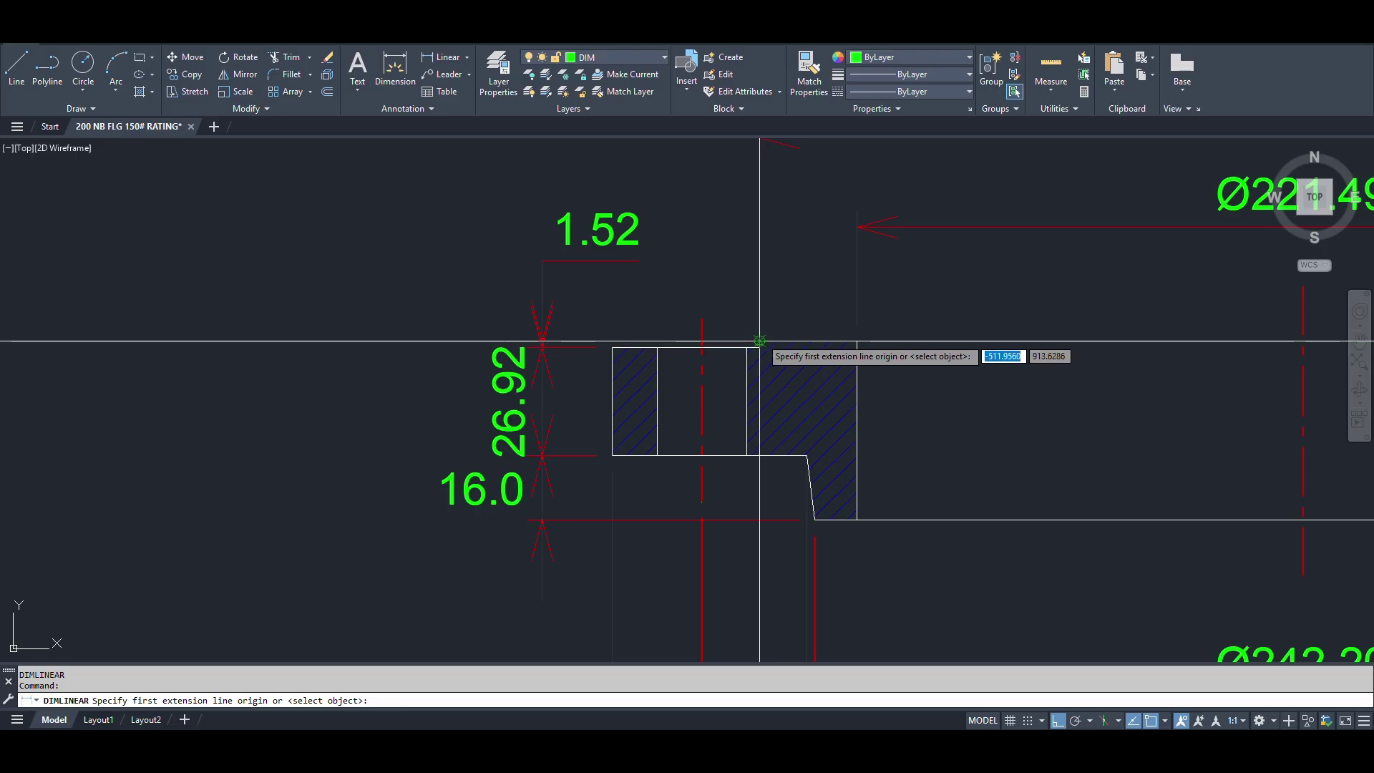
pyautogui.scroll(5, 759, 341)
pyautogui.click(759, 341)
pyautogui.scroll(-4, 847, 566)
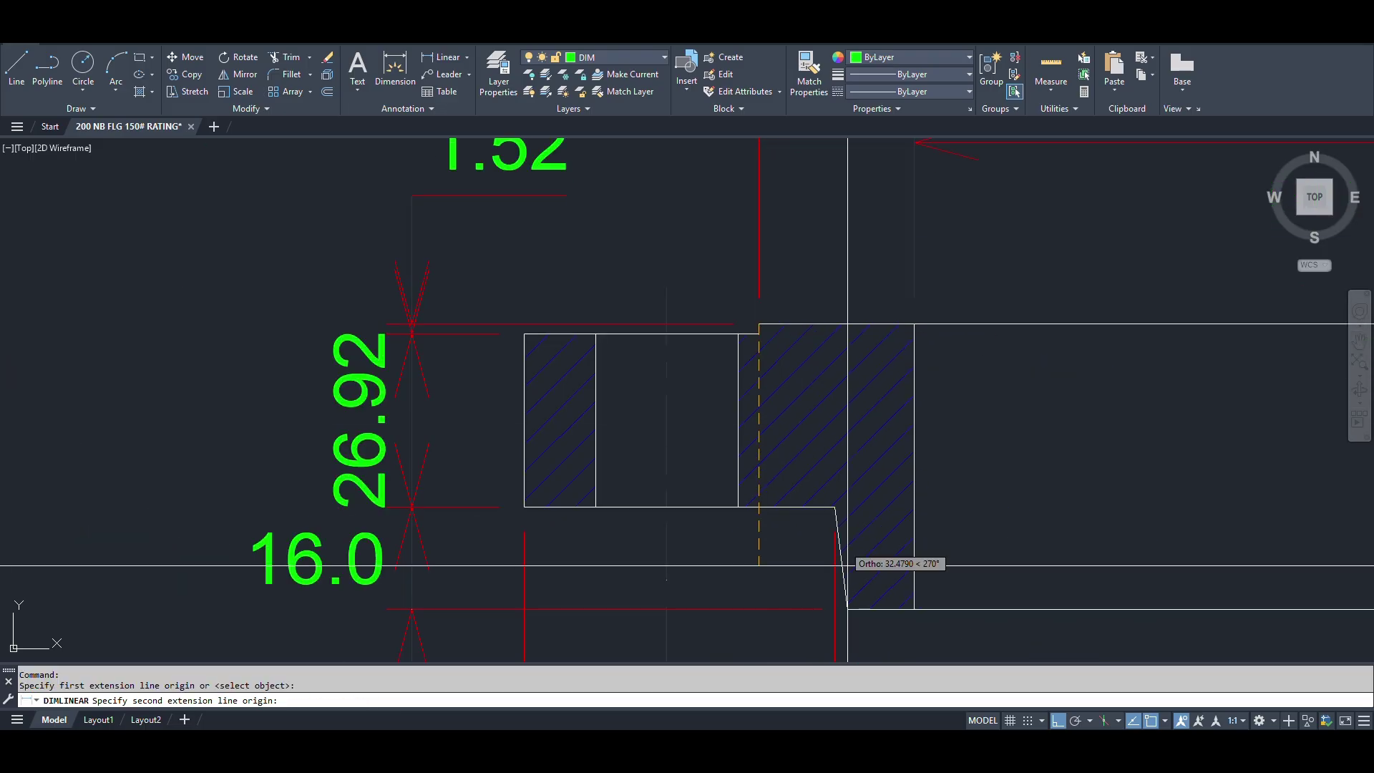
pyautogui.click(847, 609)
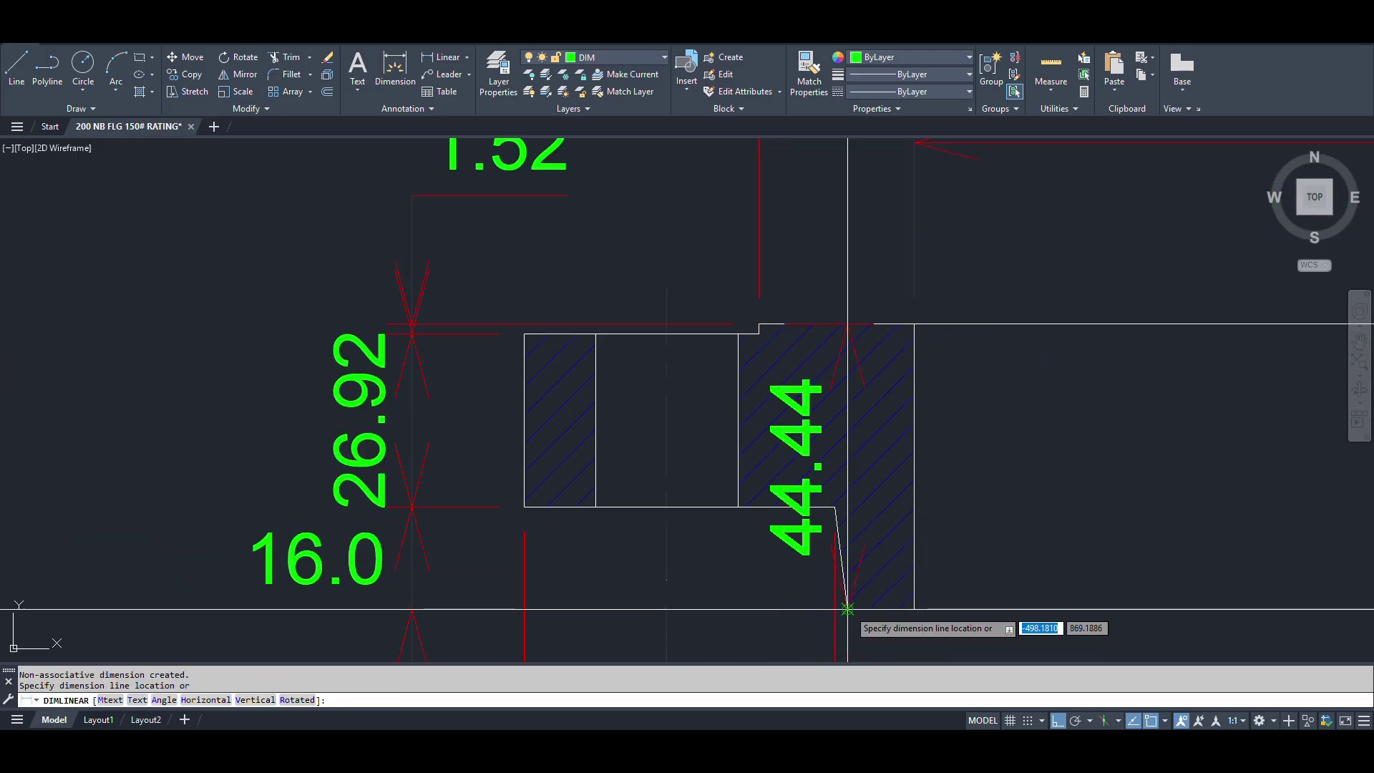
pyautogui.click(218, 528)
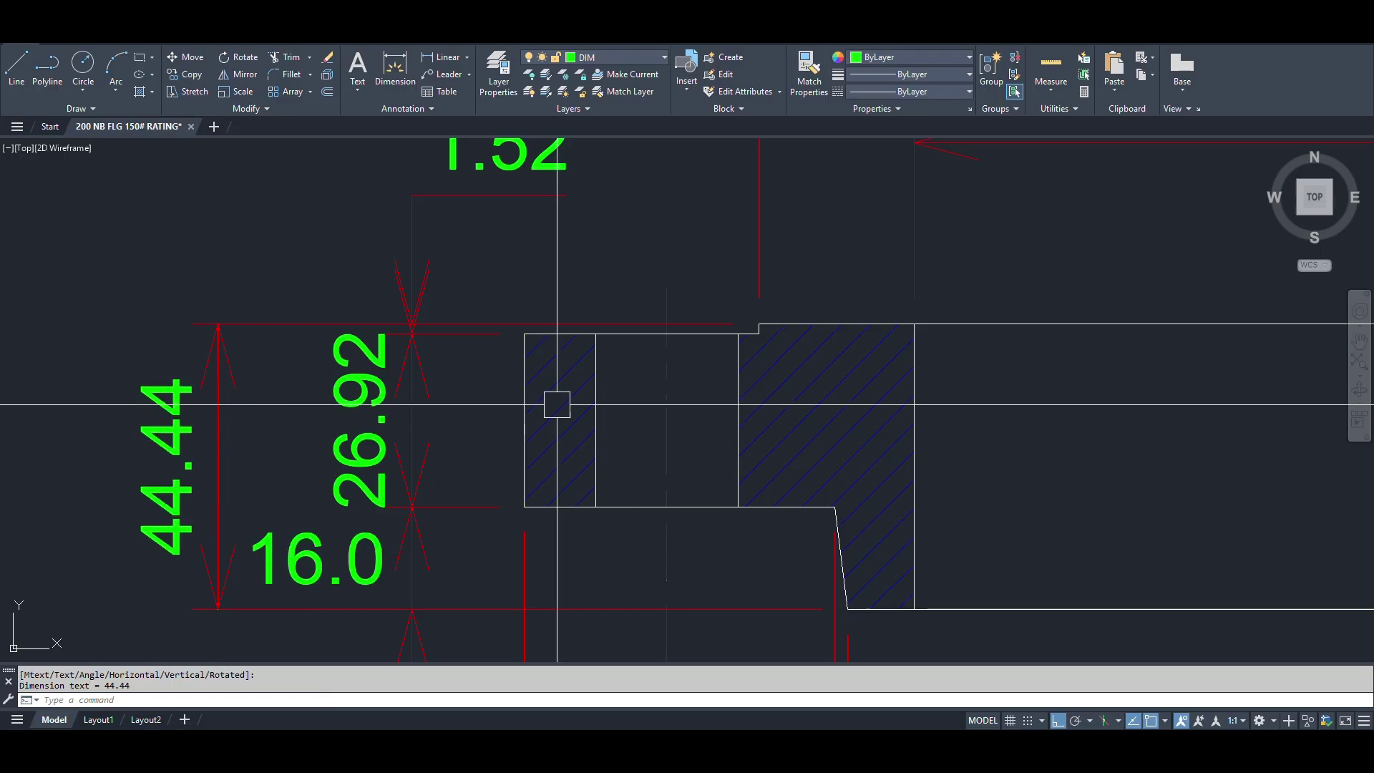
# Draw a leader from the upper-right bolt hole in the plan view to a point outside the flange's outer circle.
pyautogui.scroll(-8, 491, 475)
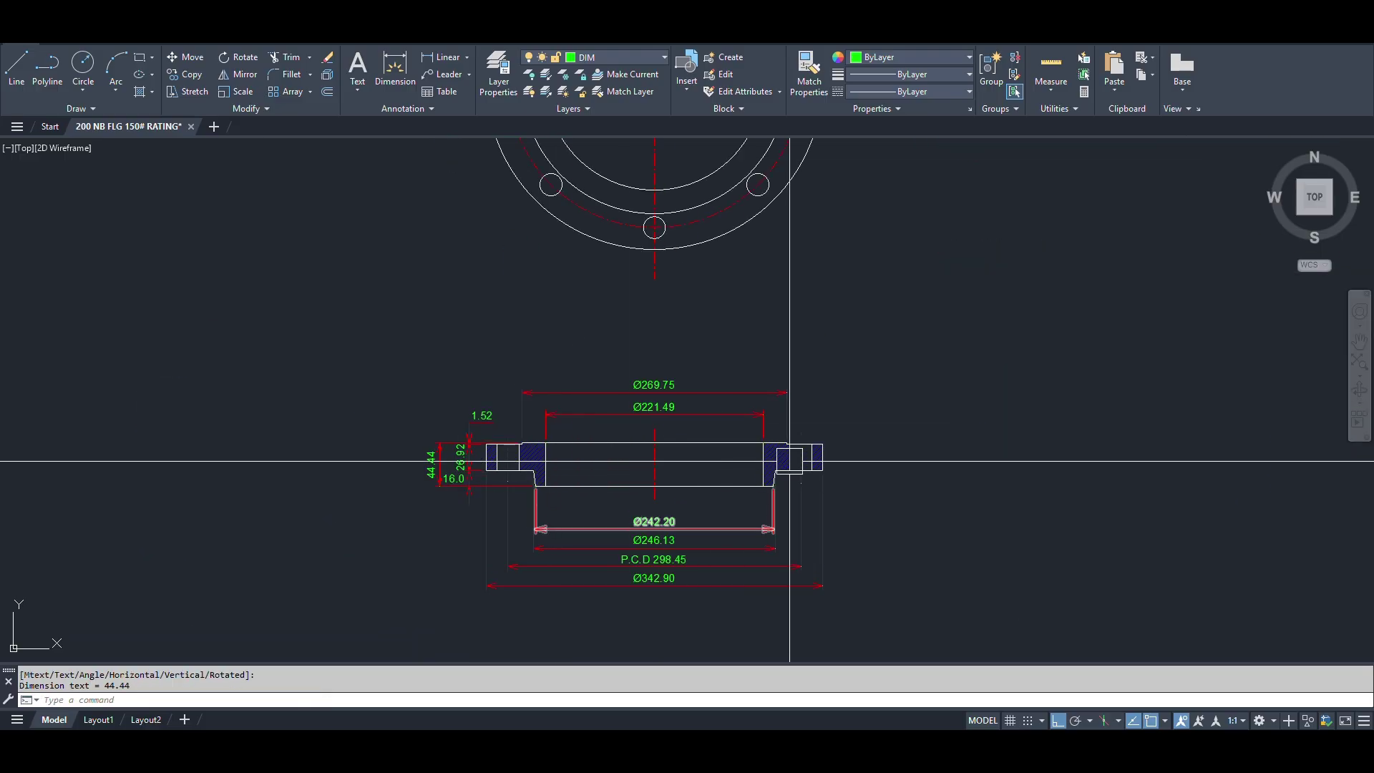
pyautogui.scroll(-4, 865, 389)
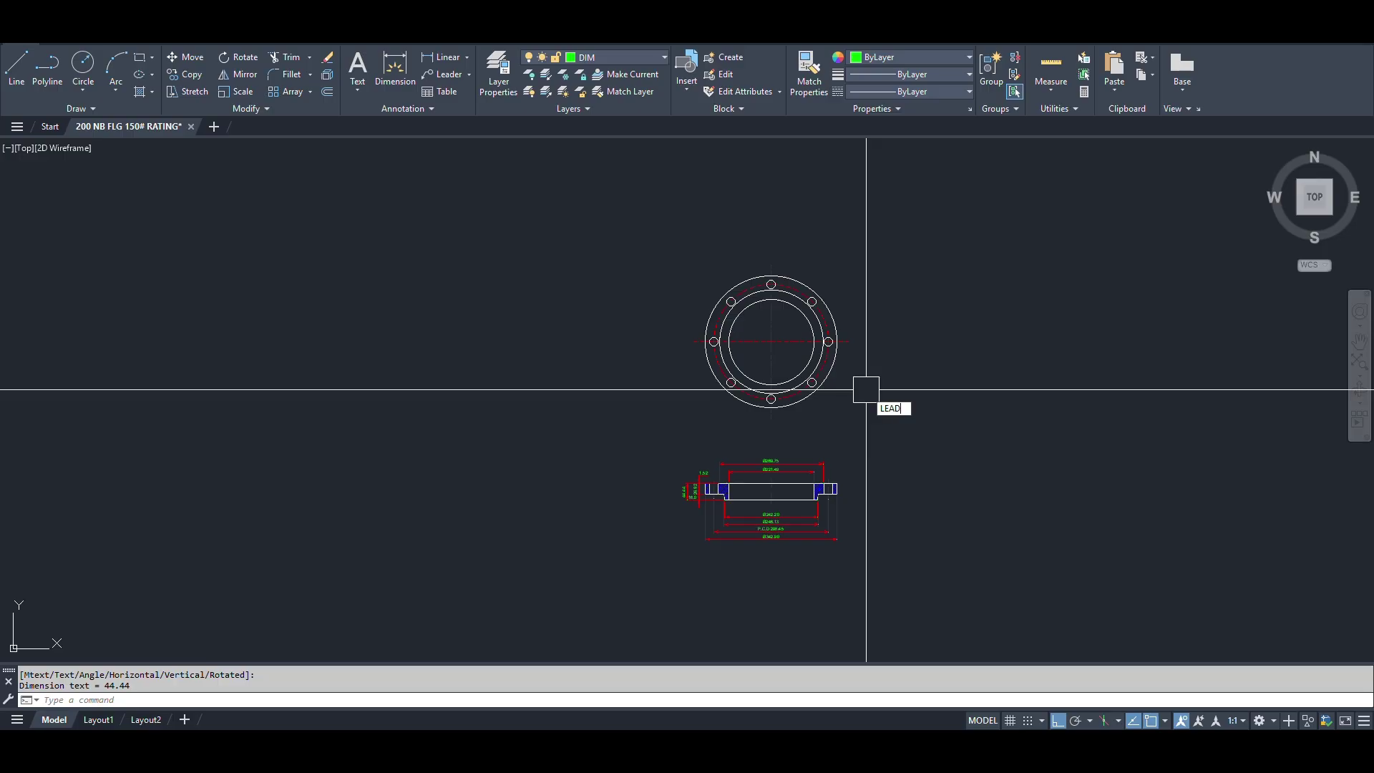
pyautogui.write('R')
pyautogui.press('Return')
pyautogui.scroll(10, 810, 307)
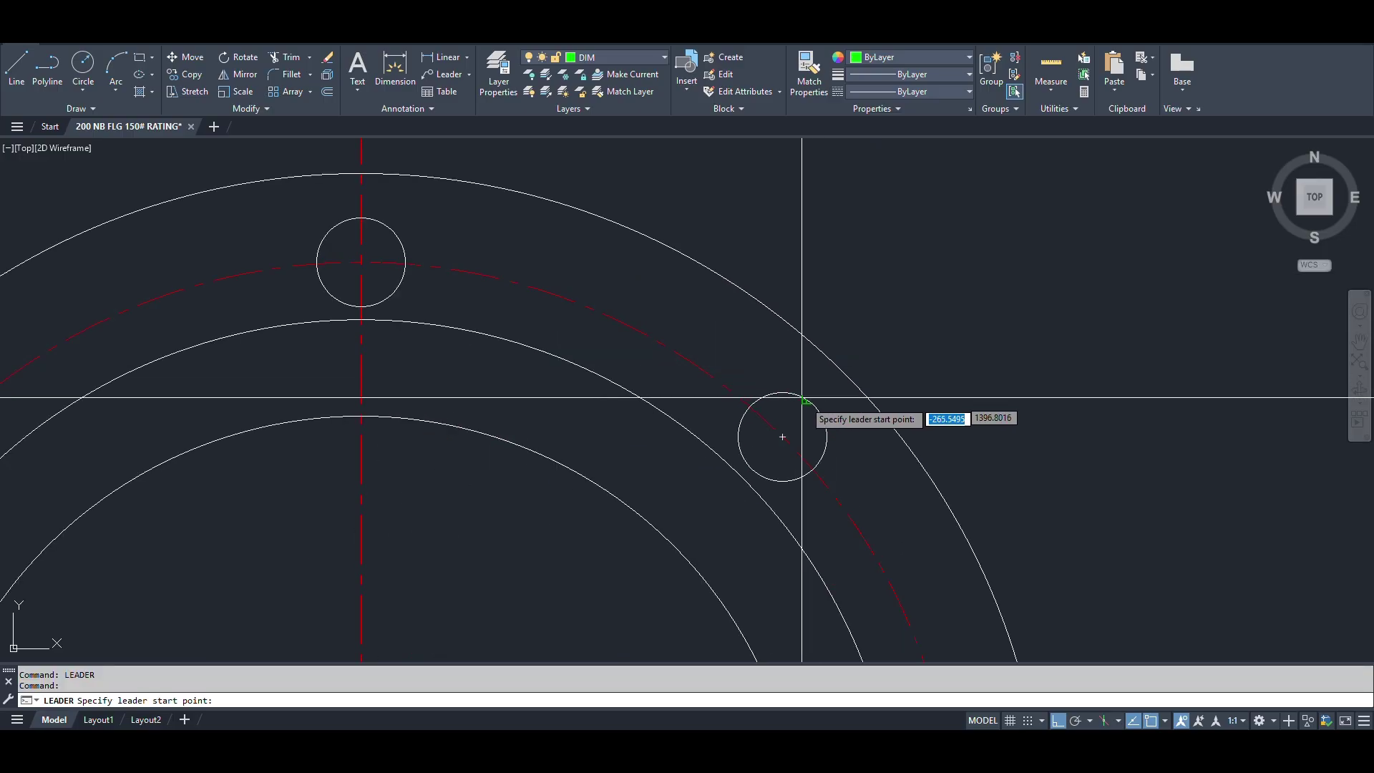
pyautogui.scroll(-4, 811, 408)
pyautogui.click(813, 399)
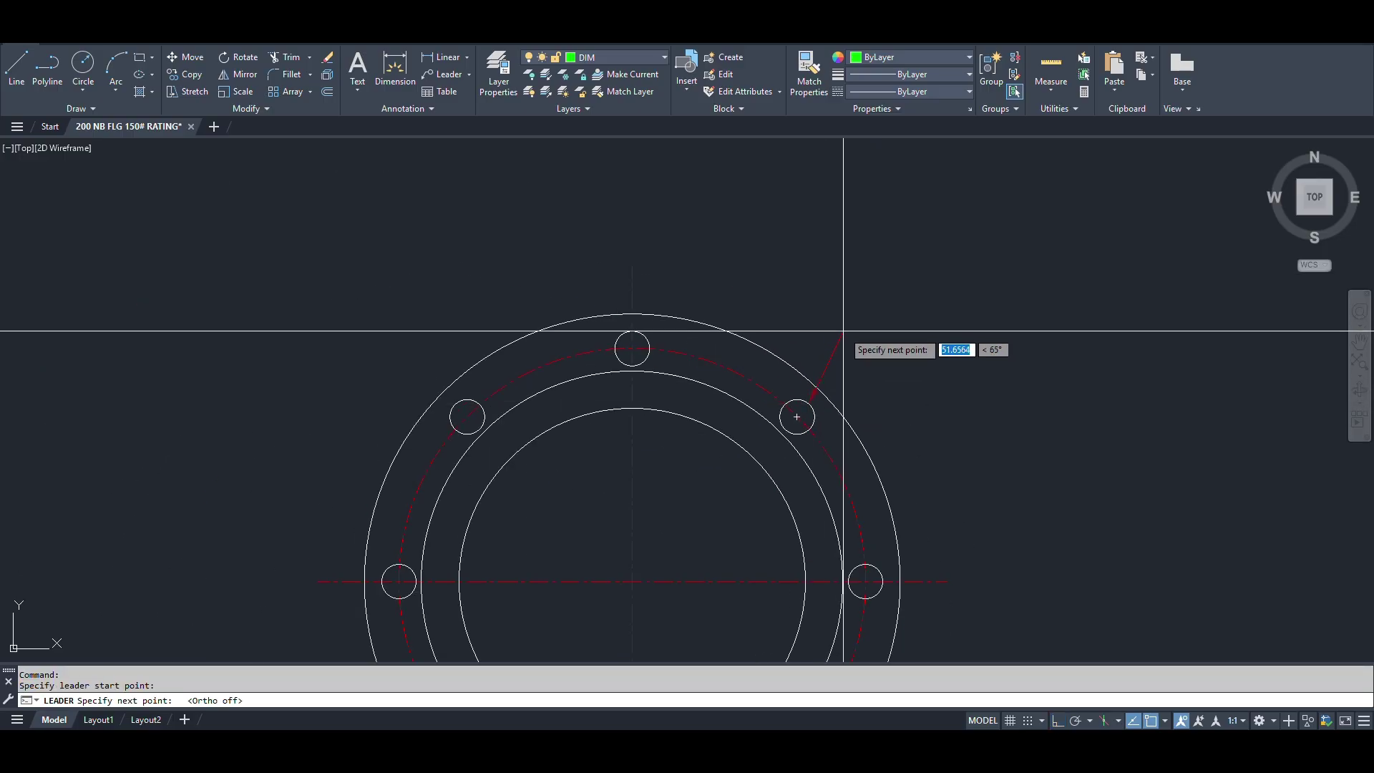
pyautogui.click(845, 340)
pyautogui.press('F8')
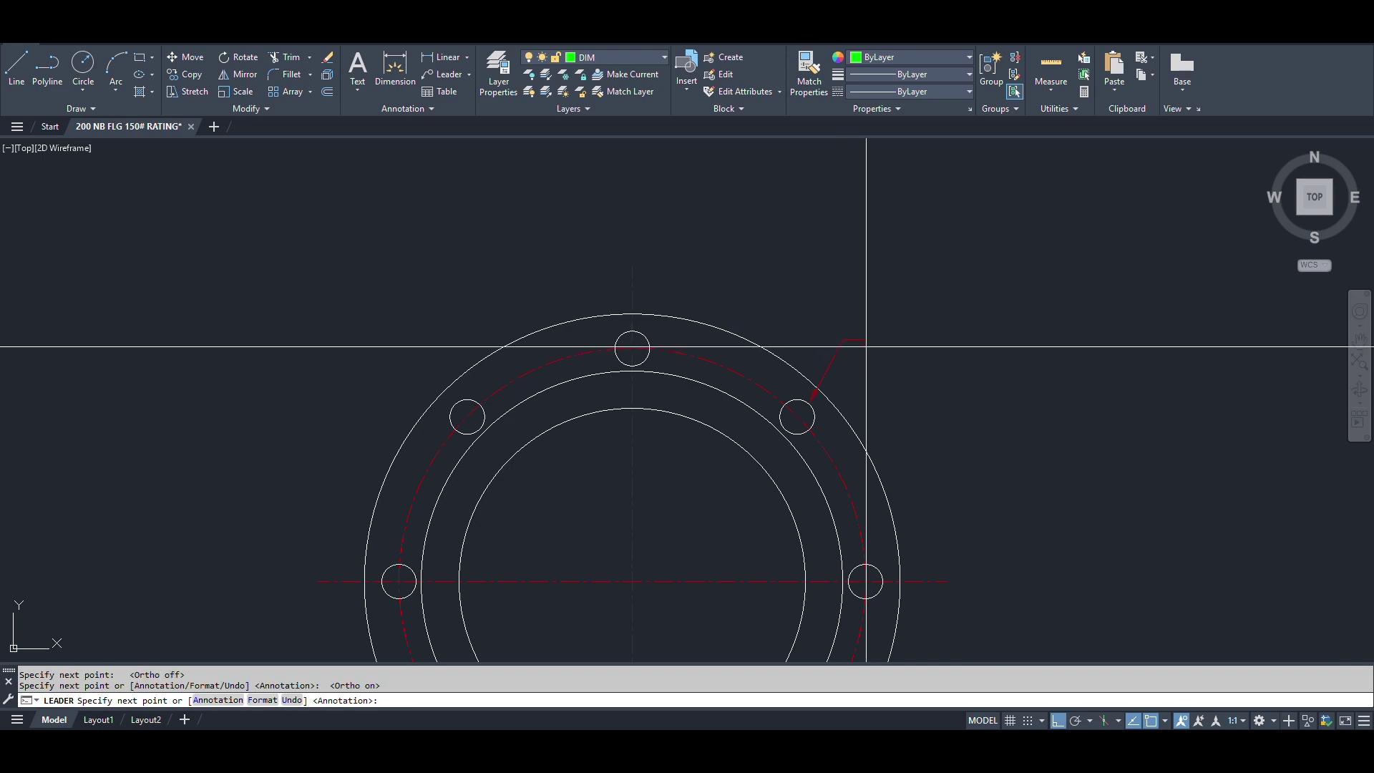
# Annotate the bolt-hole leader with the multiline text "8H - Ø22.23".
pyautogui.press('Return')
pyautogui.press('Return')
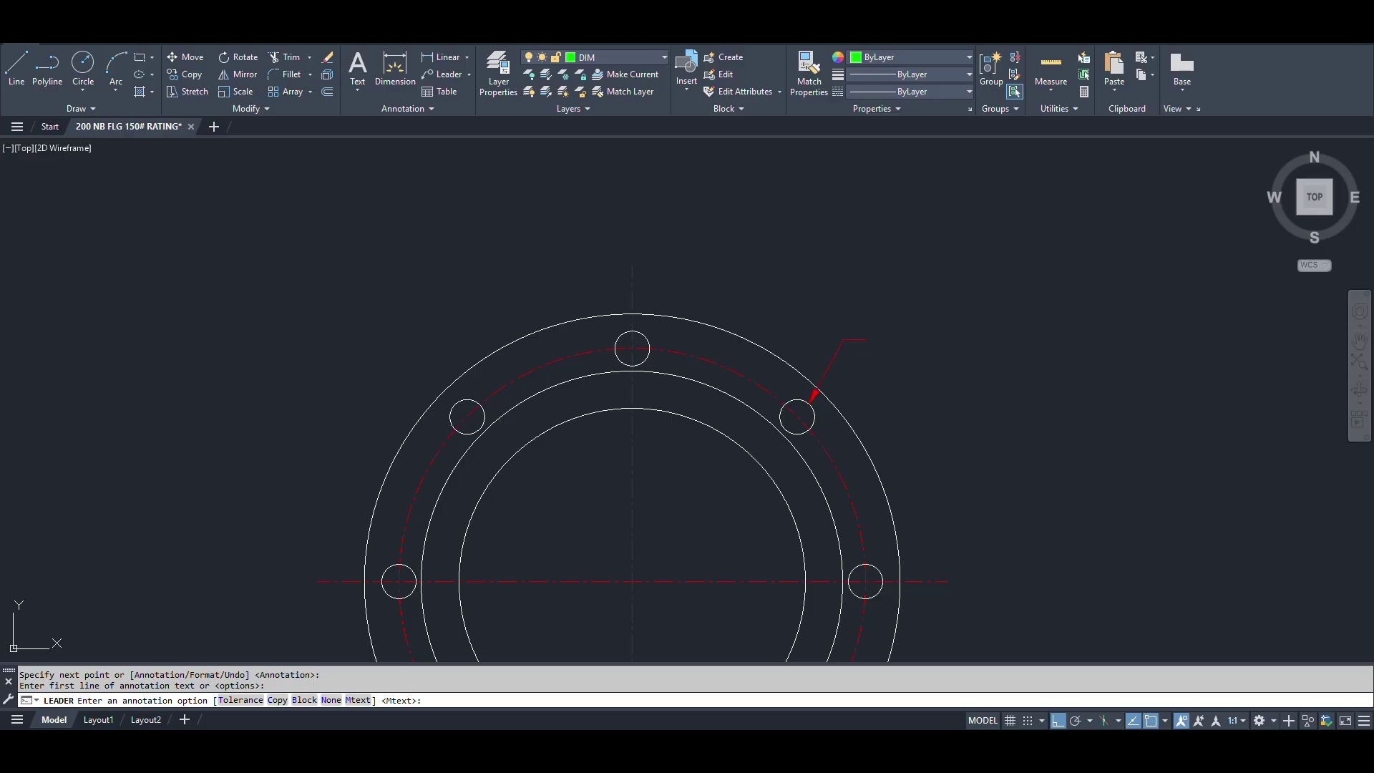
pyautogui.press('Return')
pyautogui.write('8H -')
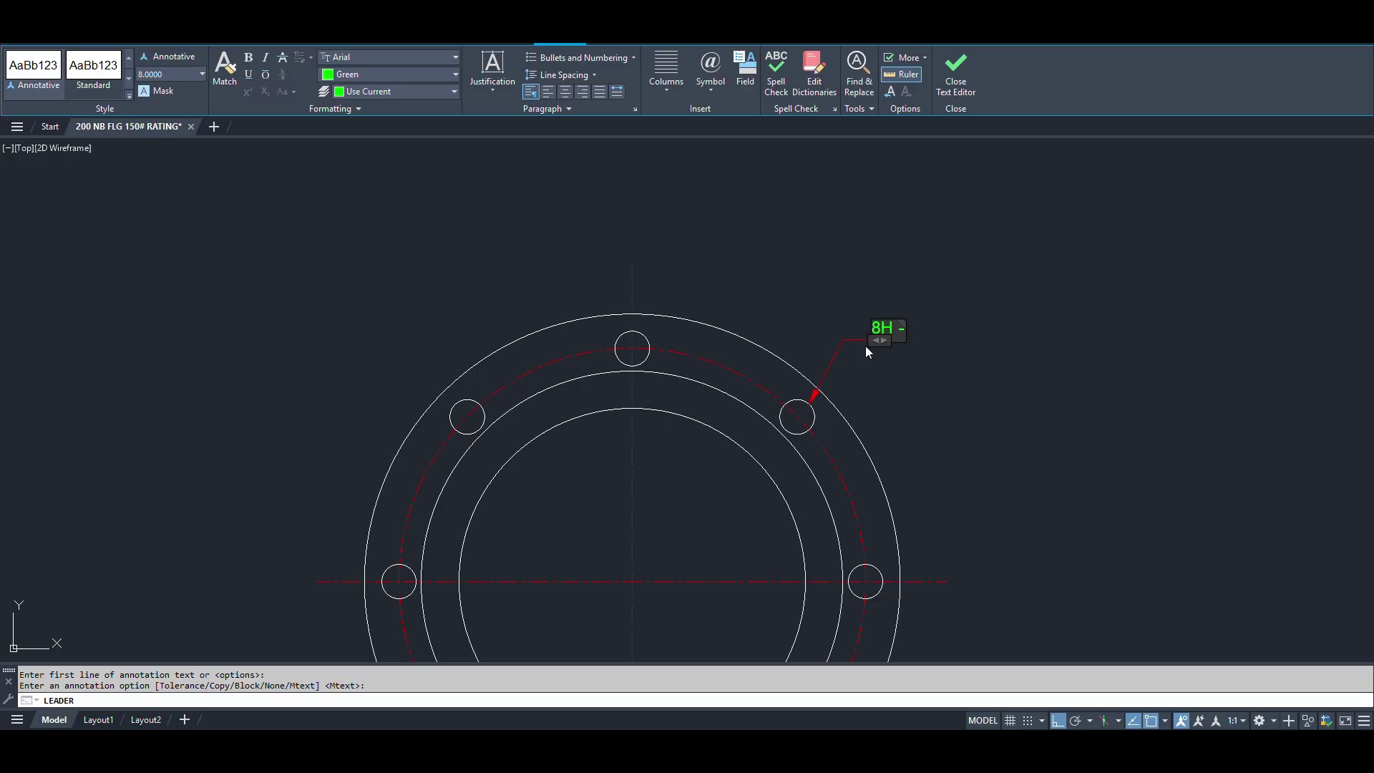
pyautogui.write('%%c')
pyautogui.write('22.23')
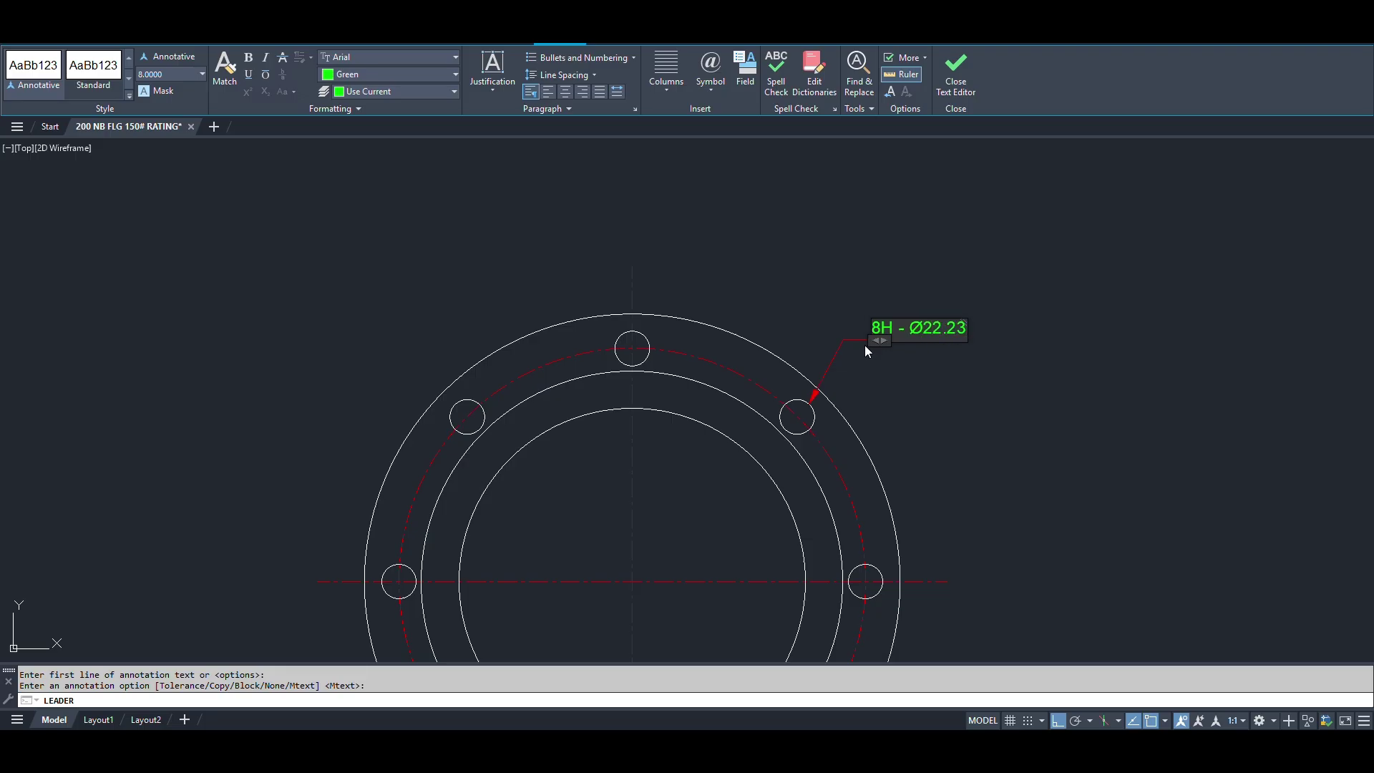
pyautogui.click(1002, 472)
# Make TEXT the current layer.
pyautogui.scroll(-5, 880, 374)
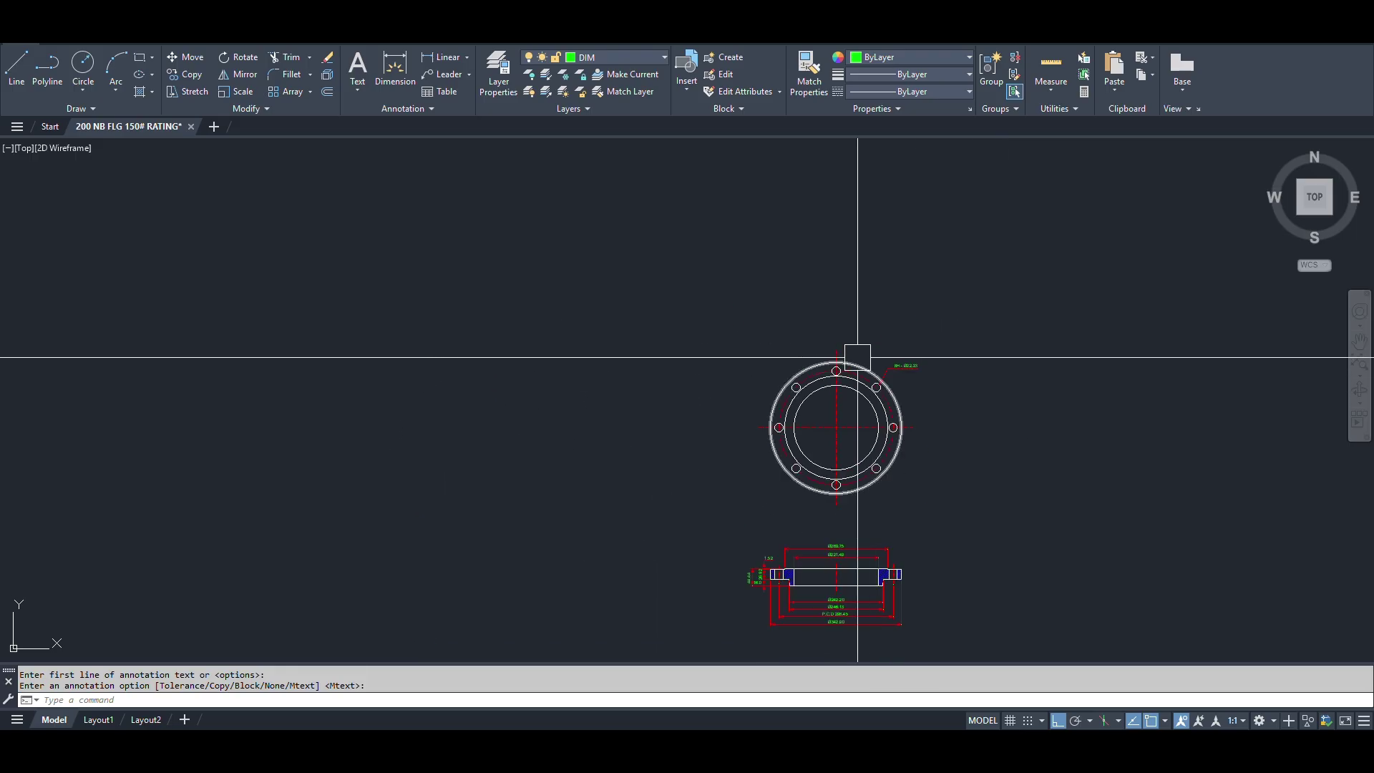
pyautogui.scroll(2, 916, 585)
pyautogui.scroll(2, 819, 501)
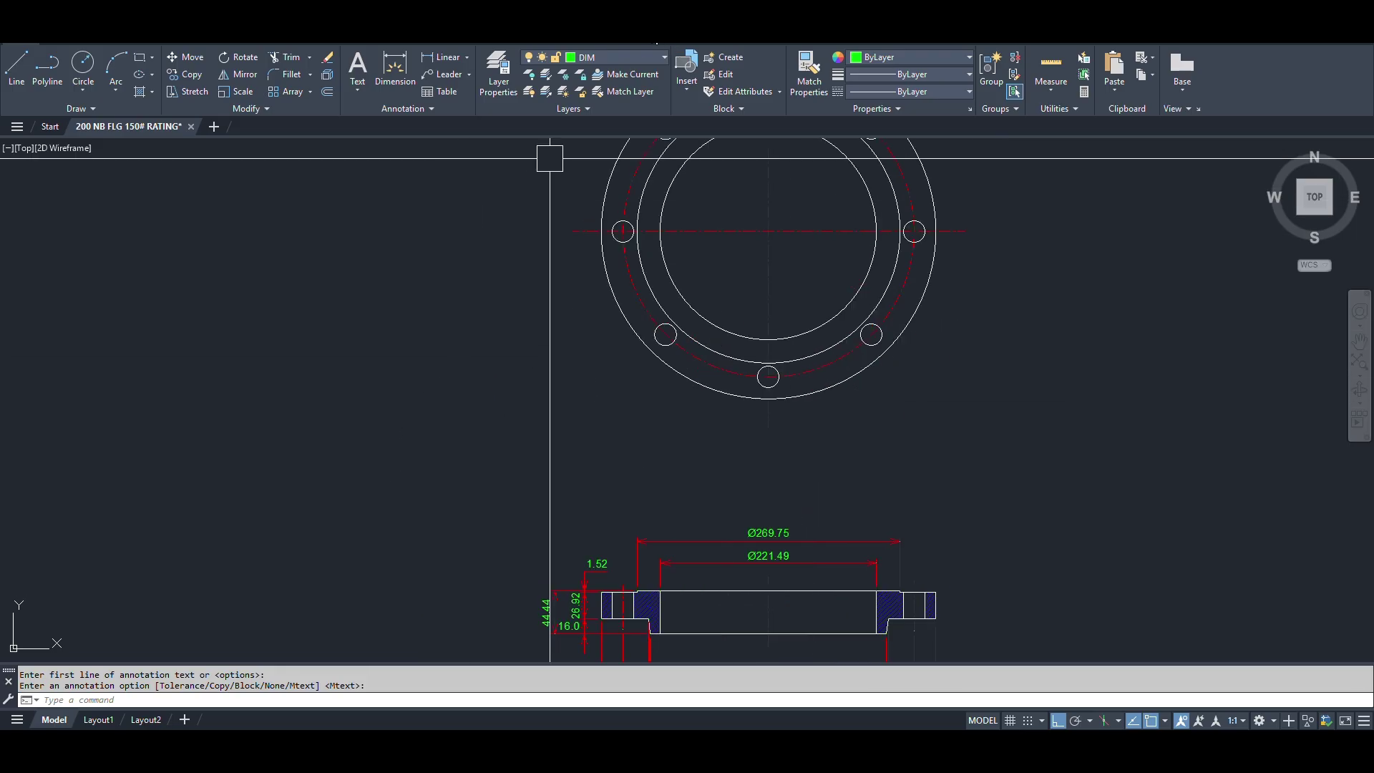
pyautogui.click(627, 55)
pyautogui.click(595, 178)
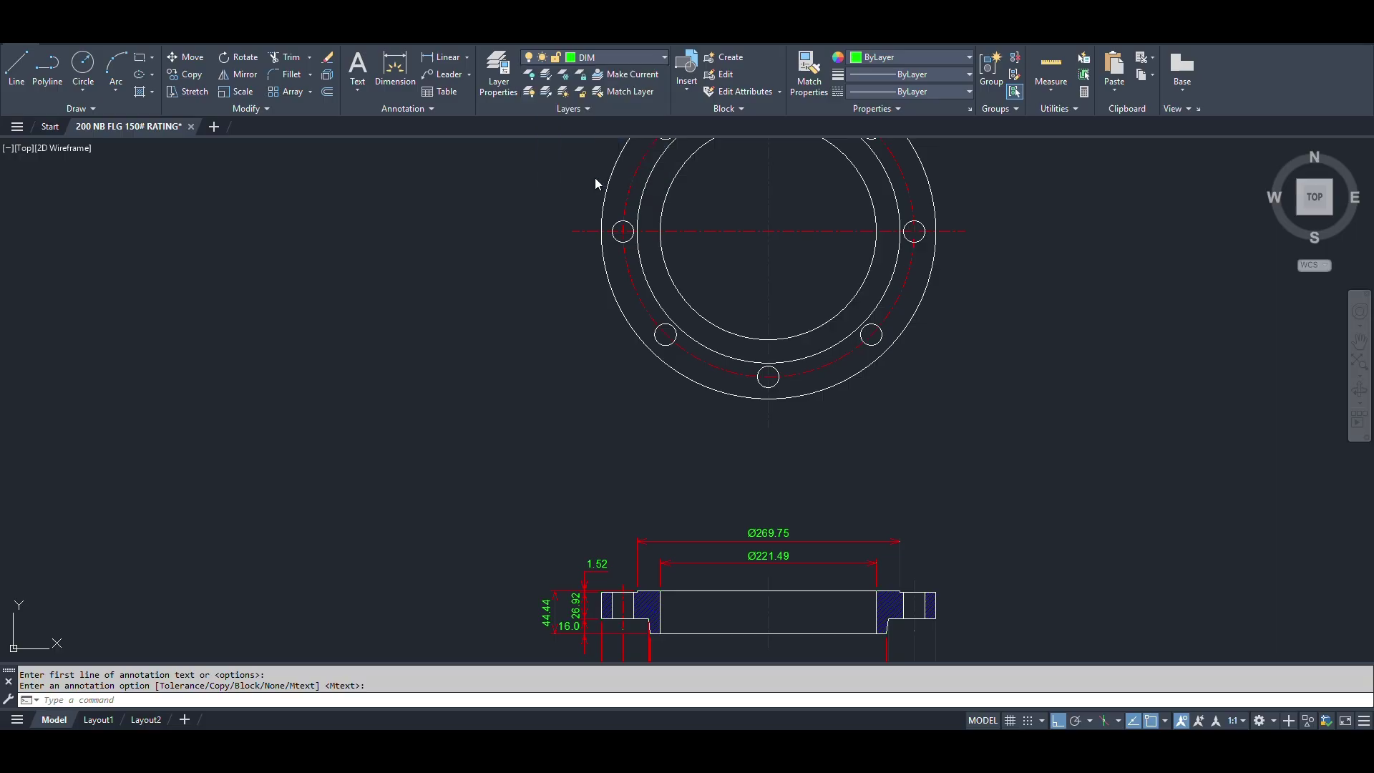
pyautogui.press('Return')
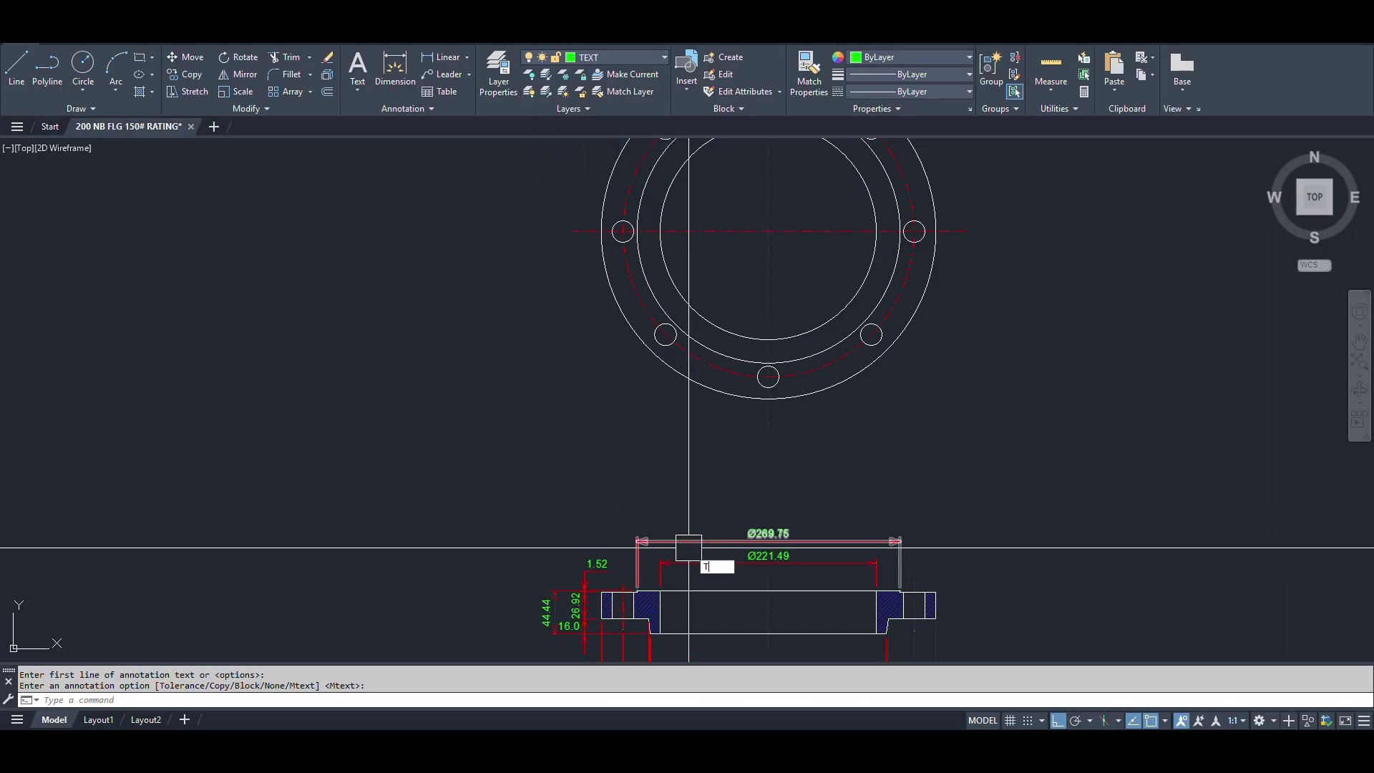
pyautogui.press('Escape')
# Add the underlined multiline text "PLAN VIEW" below the circular flange view.
pyautogui.write('t')
pyautogui.press('Return')
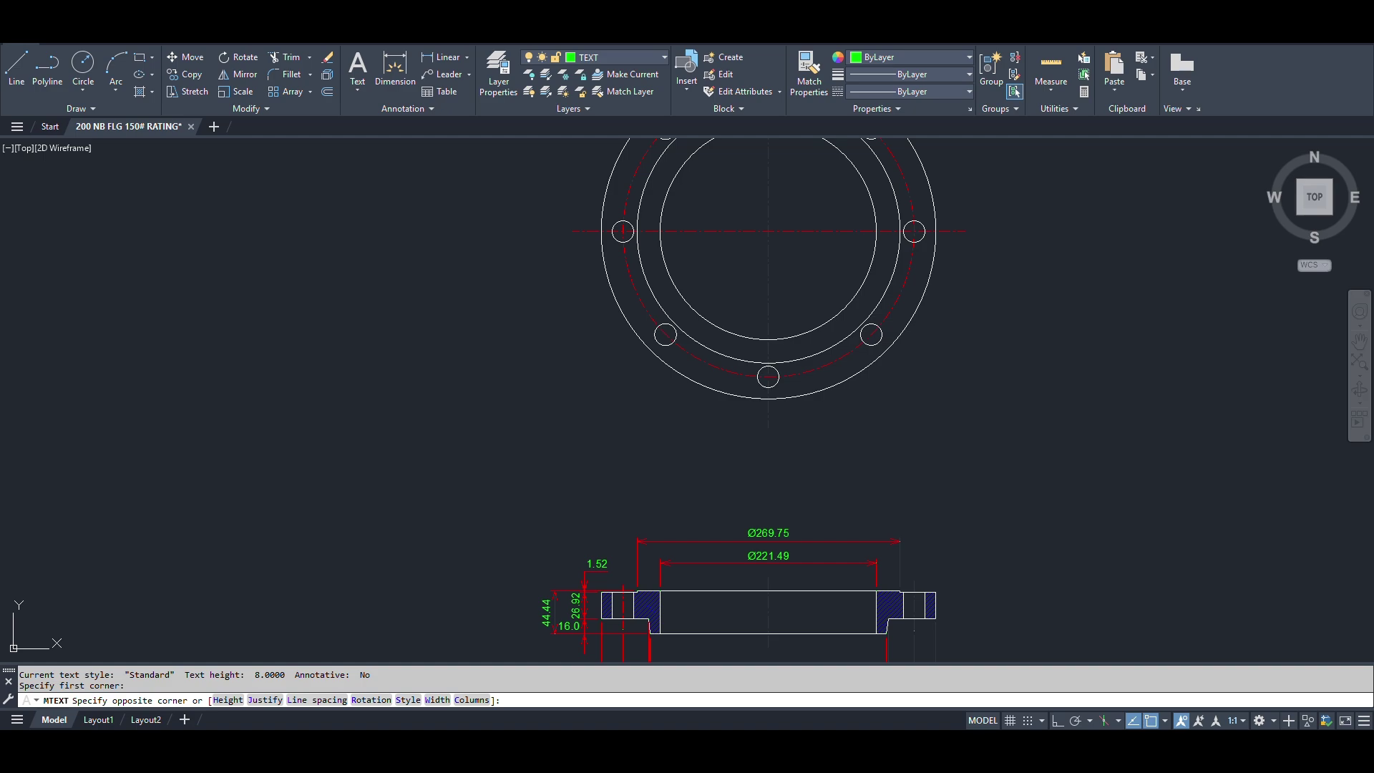
pyautogui.click(802, 492)
pyautogui.write('PLAN VIEW')
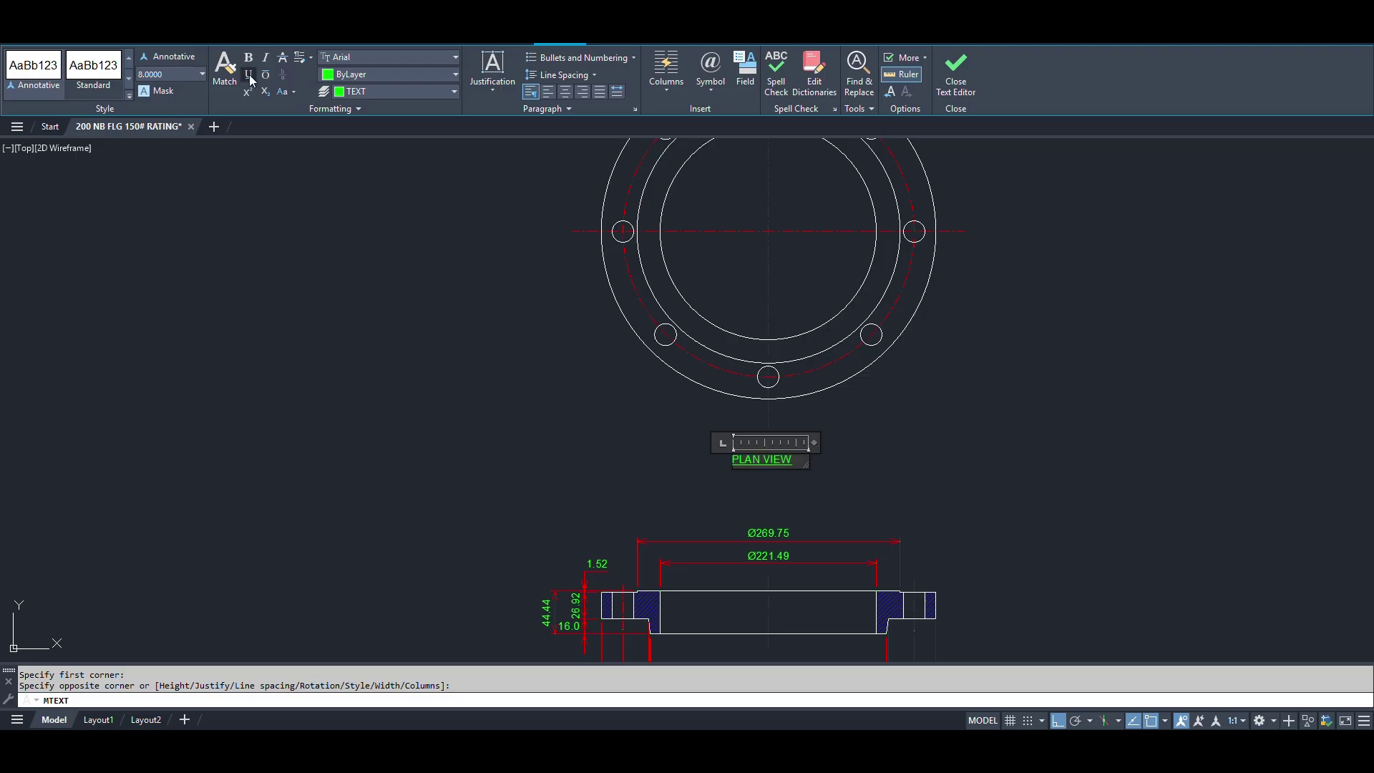
pyautogui.click(838, 506)
# Move the PLAN VIEW label horizontally to centre it under the flange's vertical centreline.
pyautogui.write('m')
pyautogui.press('Return')
pyautogui.click(764, 452)
pyautogui.press('Return')
pyautogui.click(868, 466)
pyautogui.click(877, 466)
# Set the PLAN VIEW label's text height to 10.
pyautogui.click(782, 460)
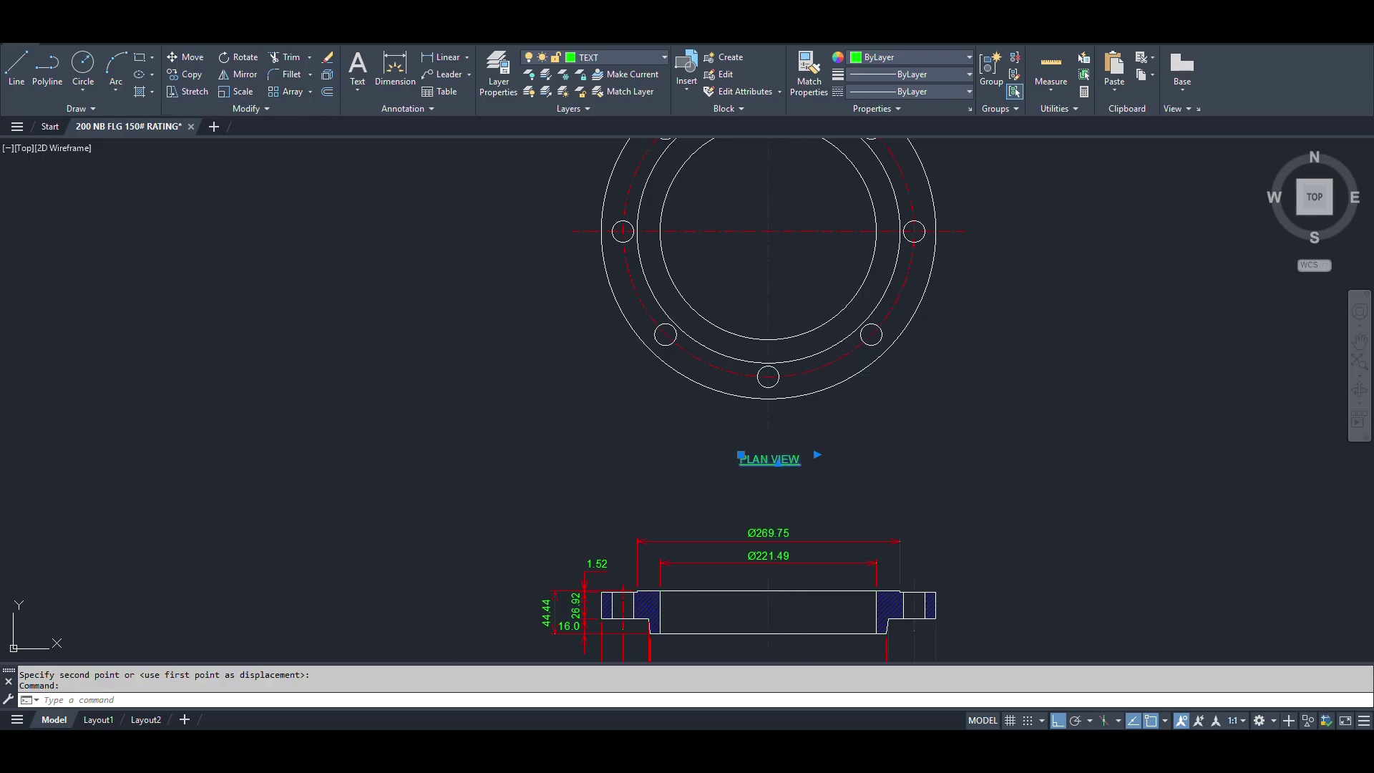
pyautogui.doubleClick(800, 461)
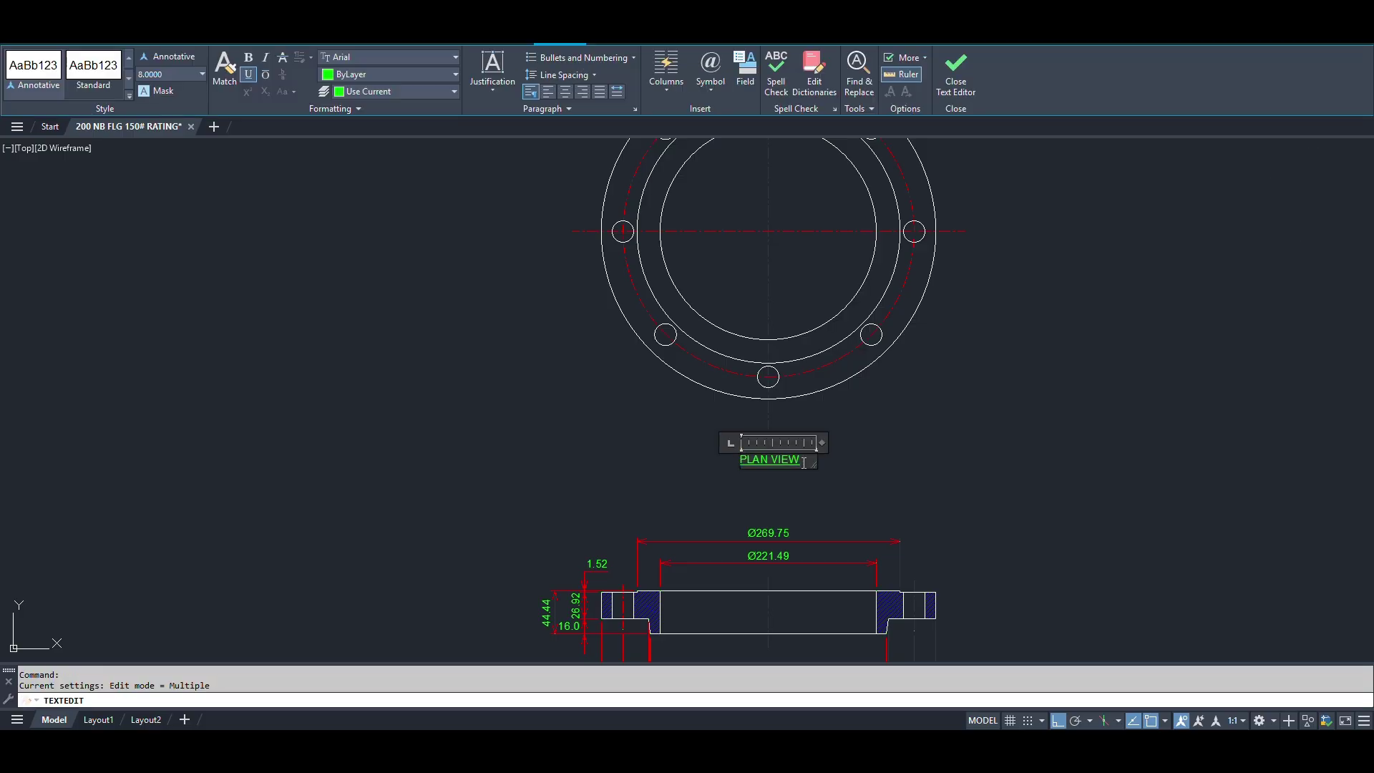
pyautogui.write('10')
pyautogui.press('Return')
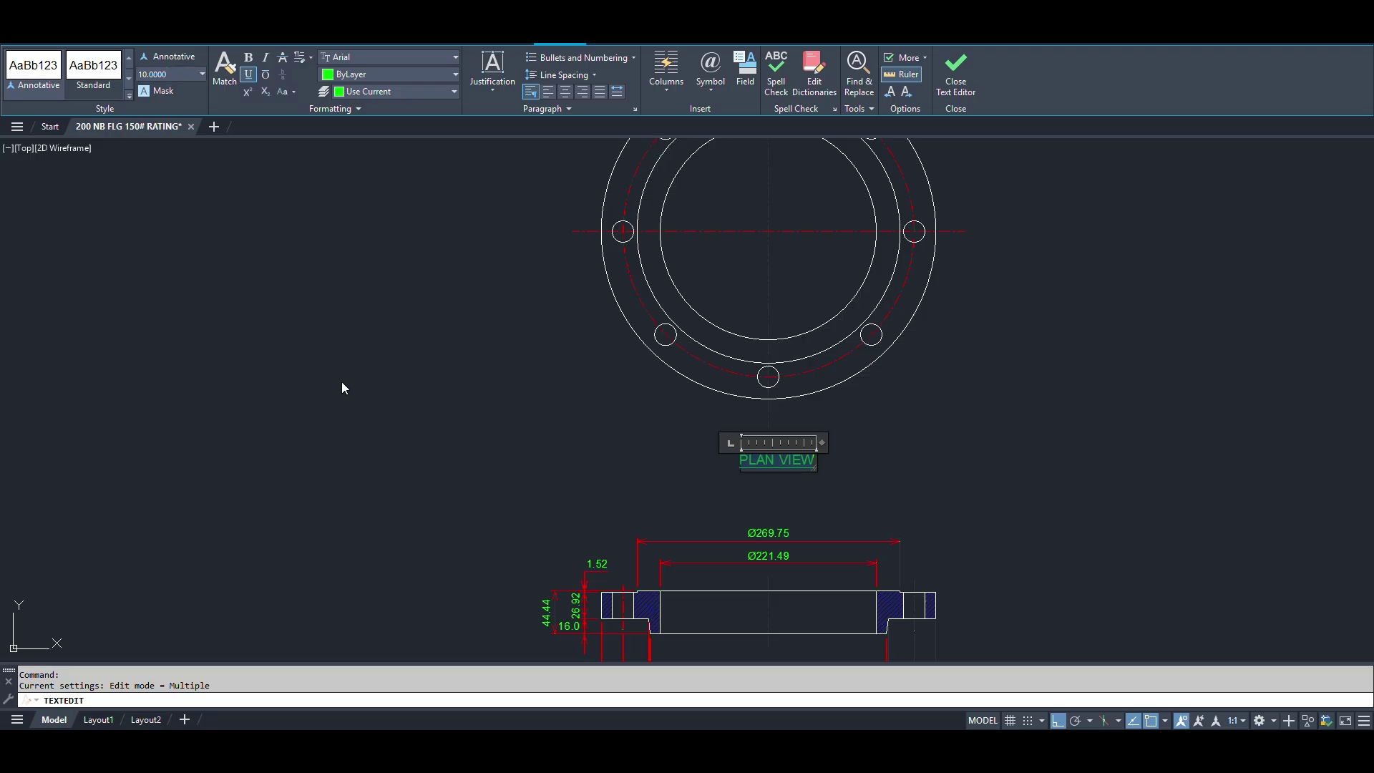
pyautogui.click(981, 511)
pyautogui.press('Escape')
# Move the enlarged PLAN VIEW label slightly left to recentre it under the circular view.
pyautogui.write('m')
pyautogui.press('Return')
pyautogui.click(770, 456)
pyautogui.press('Return')
pyautogui.click(1018, 460)
pyautogui.click(1011, 460)
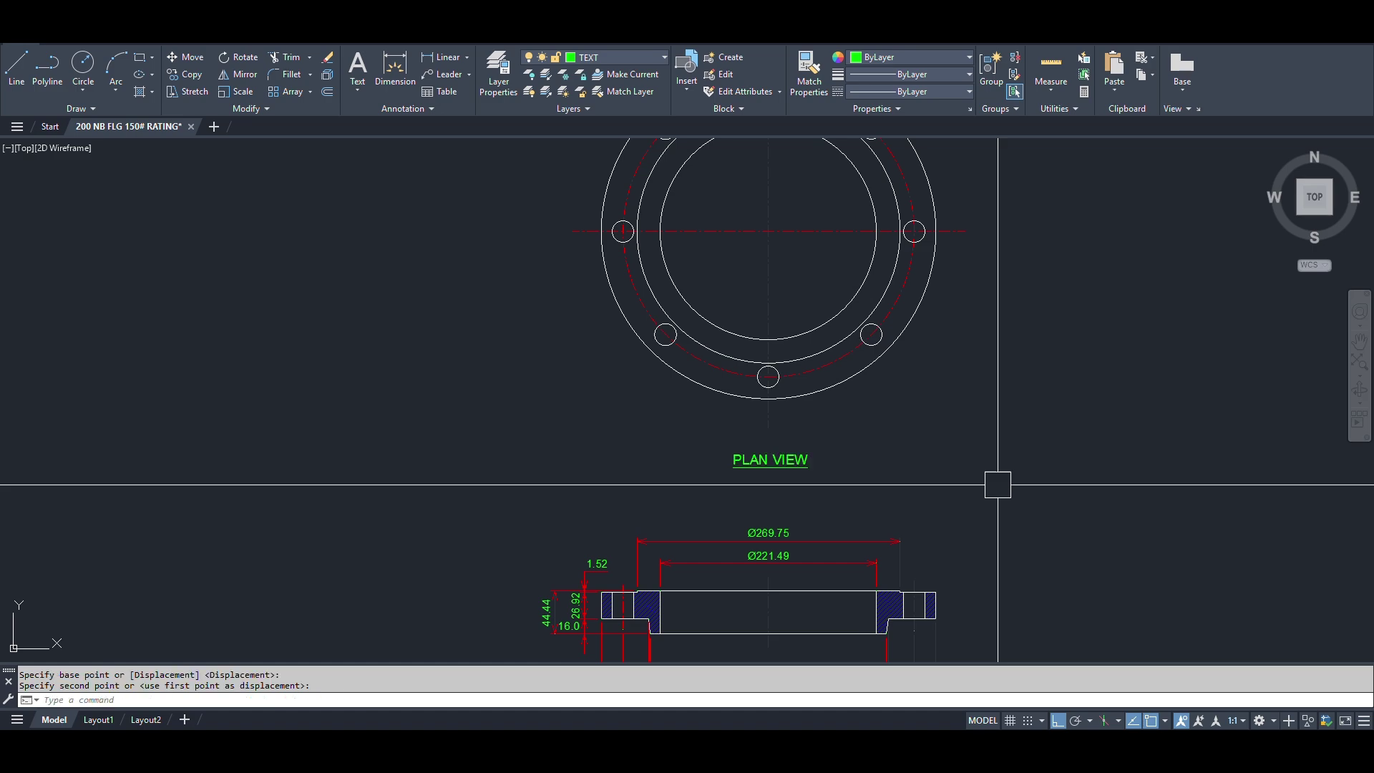
# Copy the PLAN VIEW label straight down to below the sectional view's lowest dimension.
pyautogui.press('Return')
pyautogui.click(794, 461)
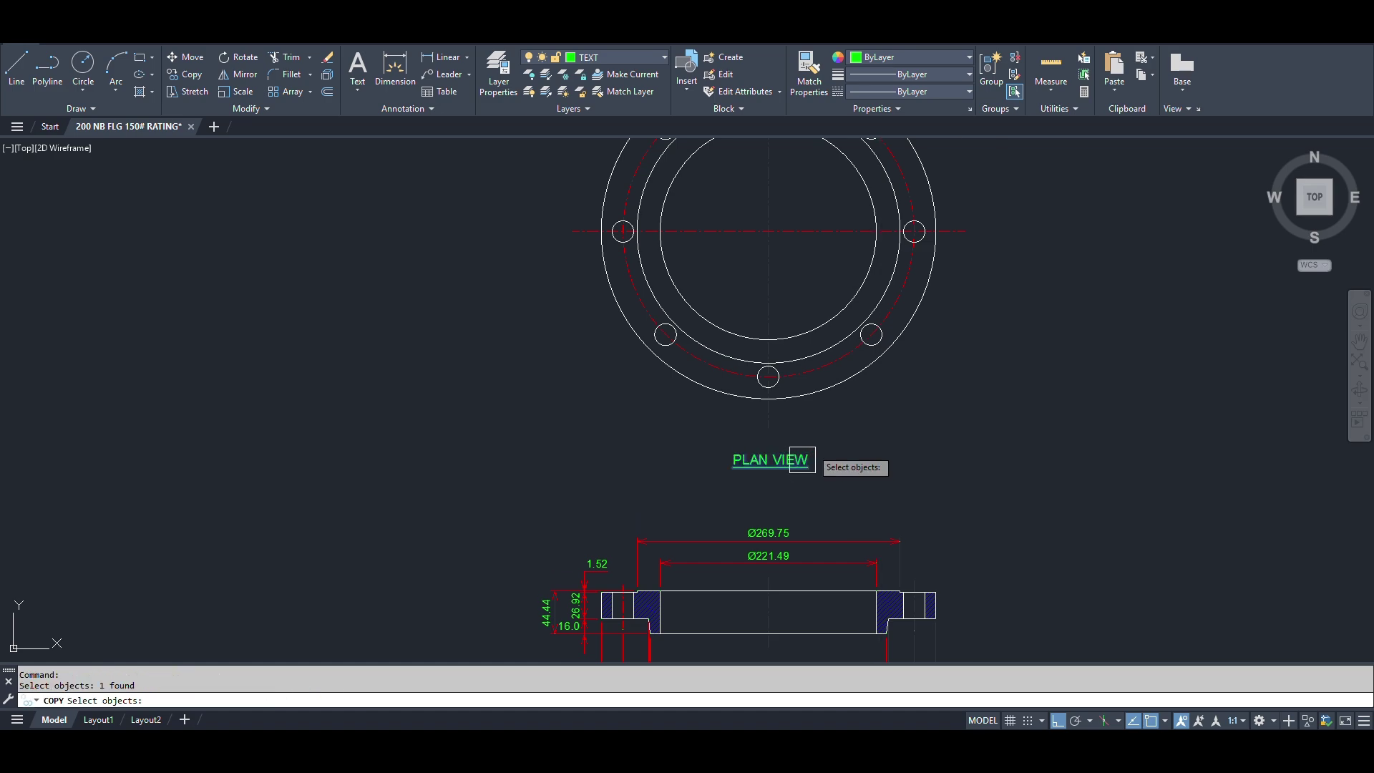
pyautogui.press('Return')
pyautogui.scroll(-4, 930, 415)
pyautogui.click(961, 402)
pyautogui.click(995, 518)
pyautogui.press('Return')
# Move the whole sectional view with its dimensions and label straight up, slightly closer to the plan view.
pyautogui.scroll(2, 931, 577)
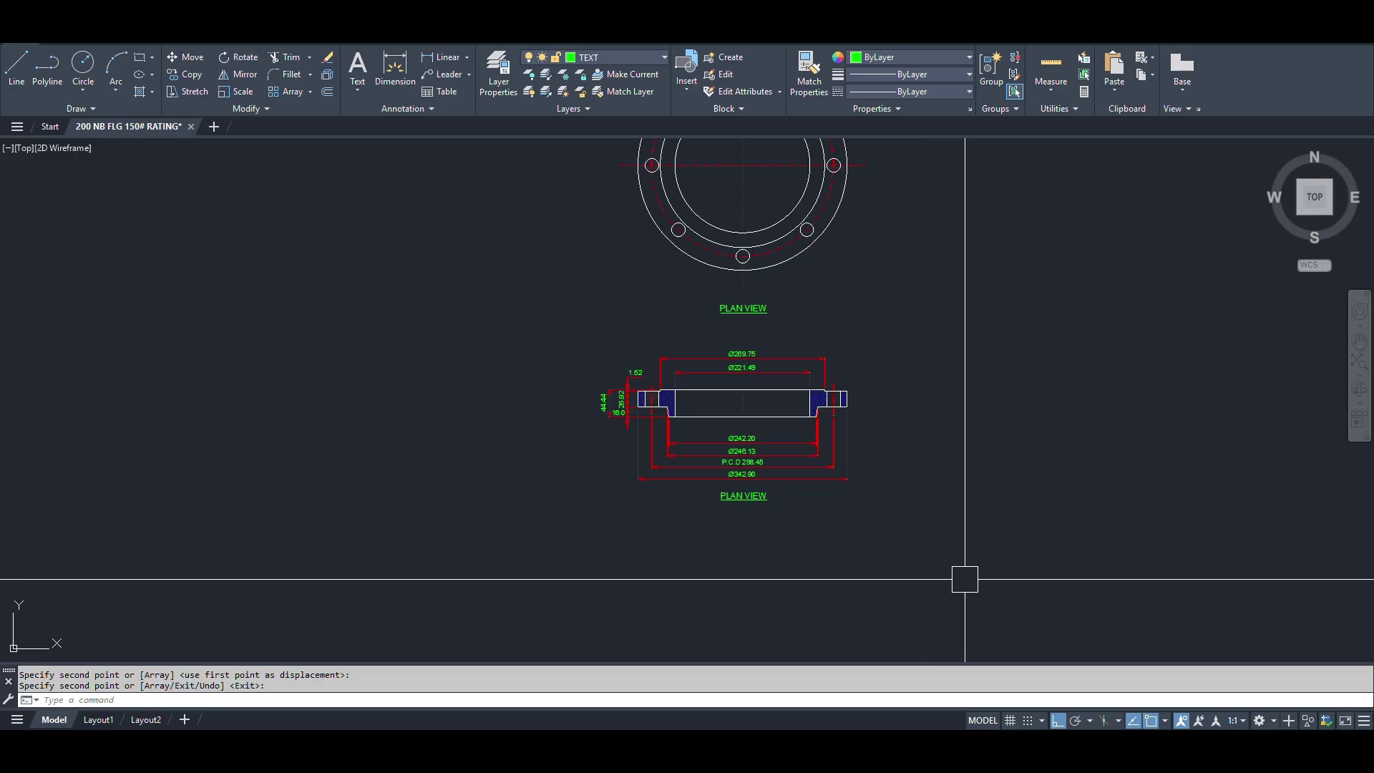
pyautogui.write('m')
pyautogui.press('Return')
pyautogui.click(1009, 584)
pyautogui.click(543, 351)
pyautogui.press('Return')
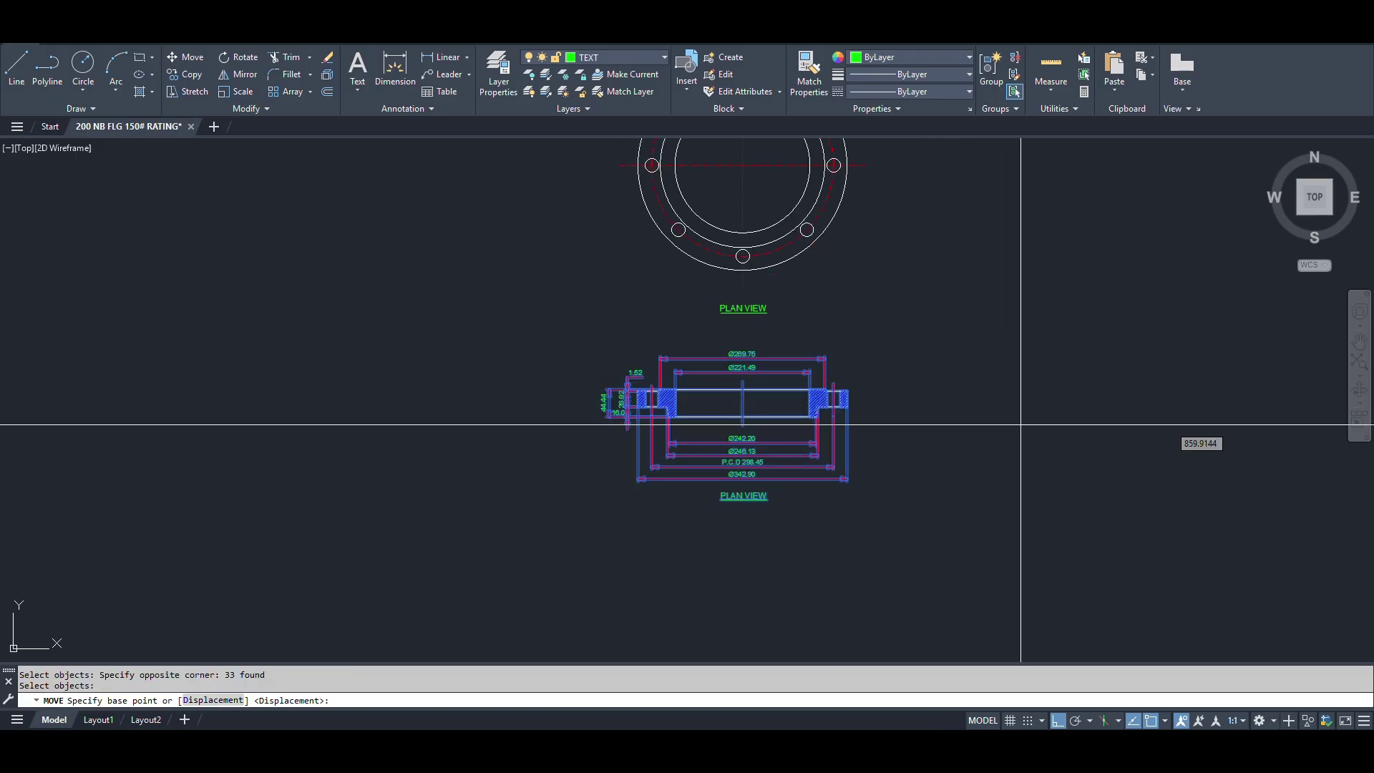
pyautogui.click(1023, 424)
pyautogui.click(1021, 409)
# Change the label below the sectional view to "ELEVATION VIEW" and widen its text box so it fits on one line.
pyautogui.scroll(5, 772, 487)
pyautogui.write('ED')
pyautogui.press('Return')
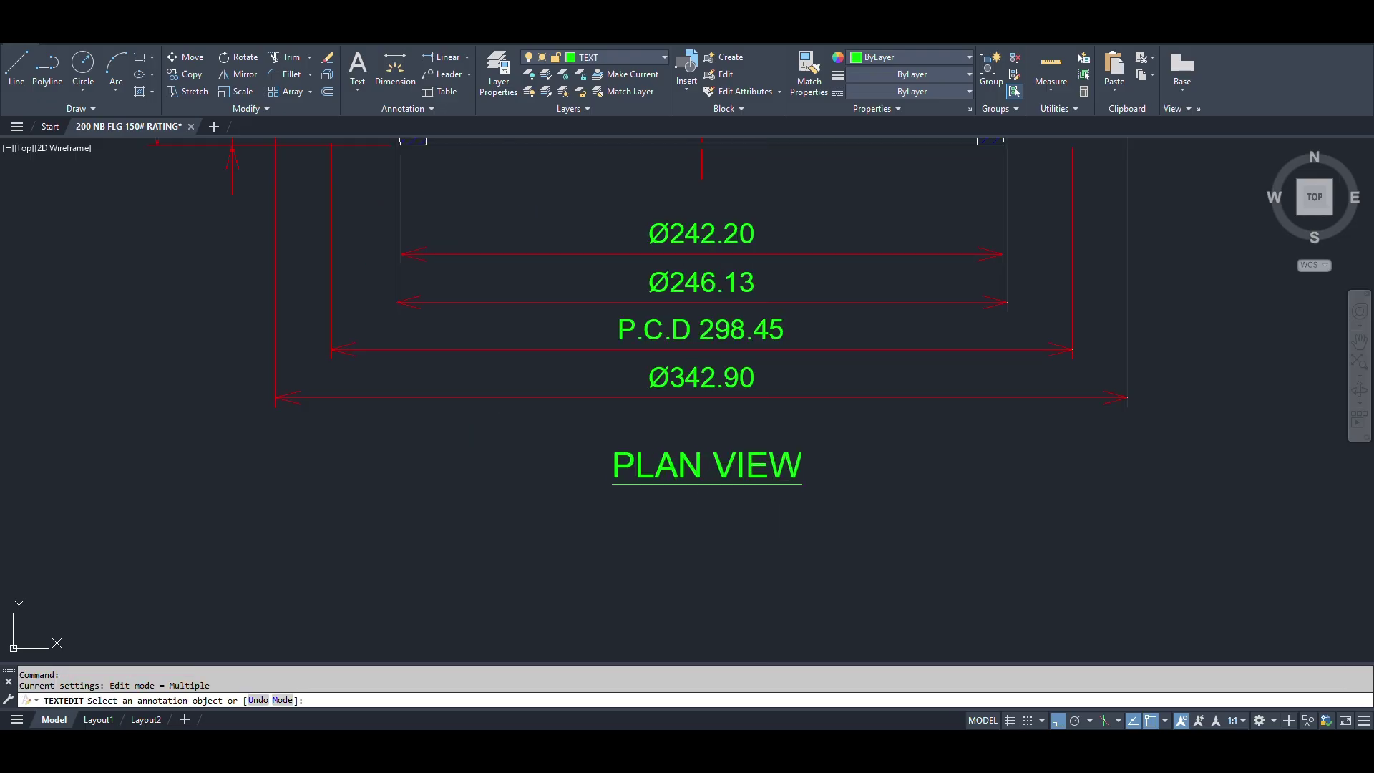
pyautogui.click(705, 466)
pyautogui.moveTo(698, 466); pyautogui.dragTo(501, 457)
pyautogui.write('EL')
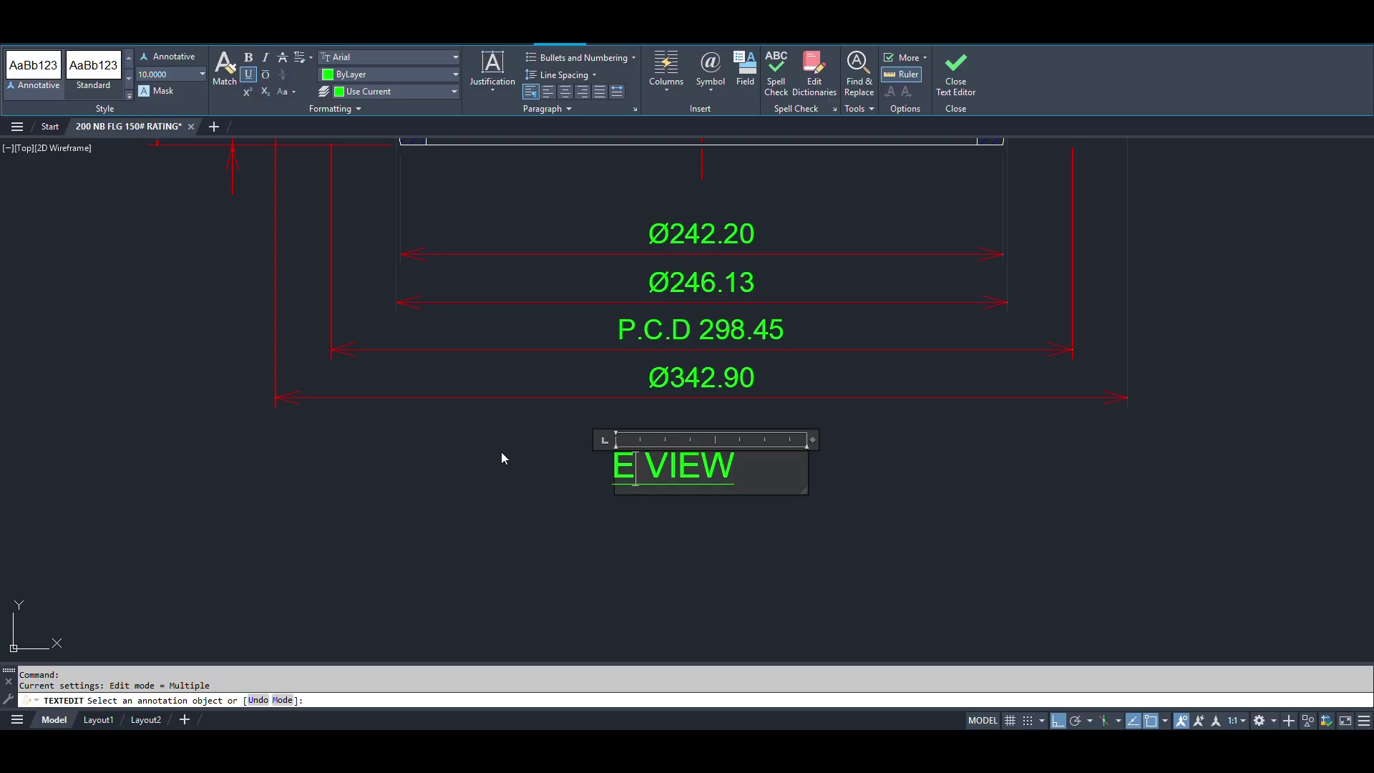
pyautogui.write('EVATION')
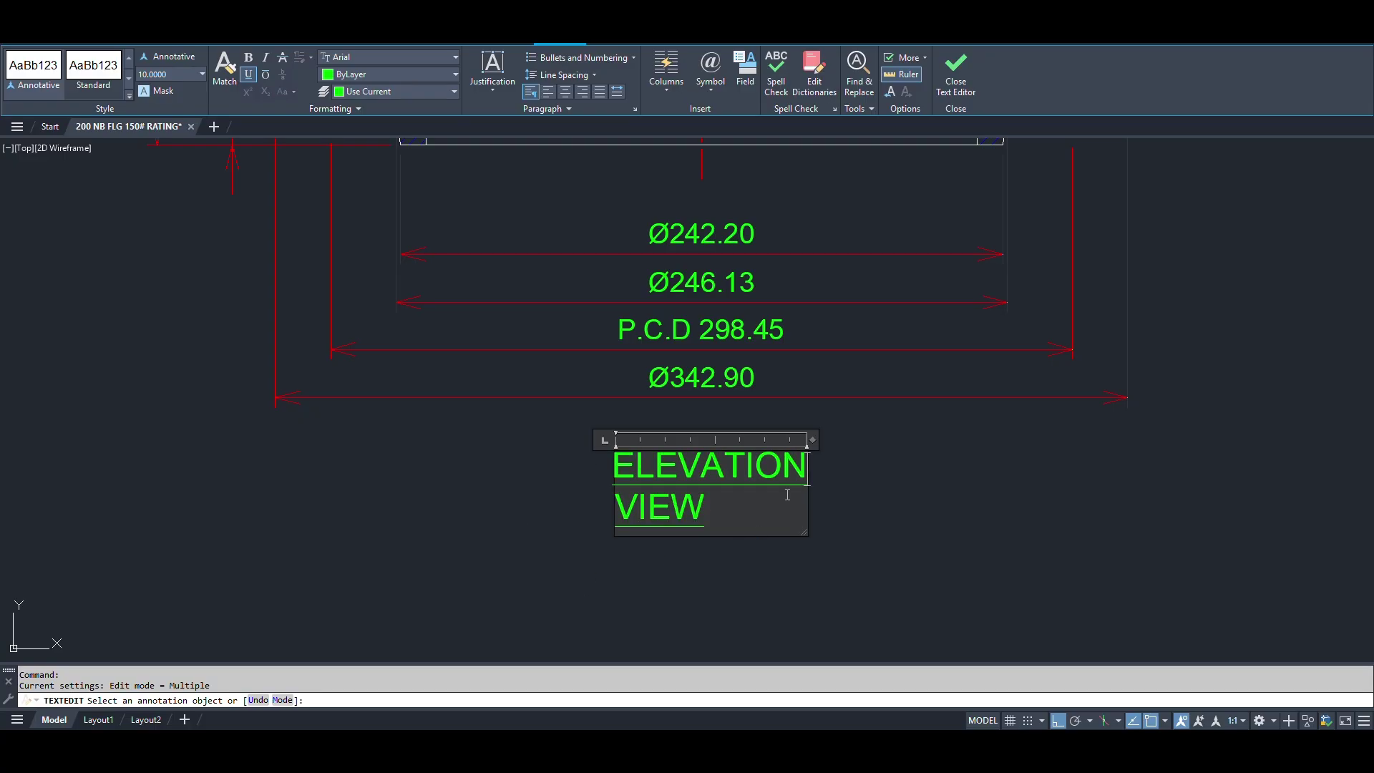
pyautogui.moveTo(814, 440); pyautogui.dragTo(926, 434)
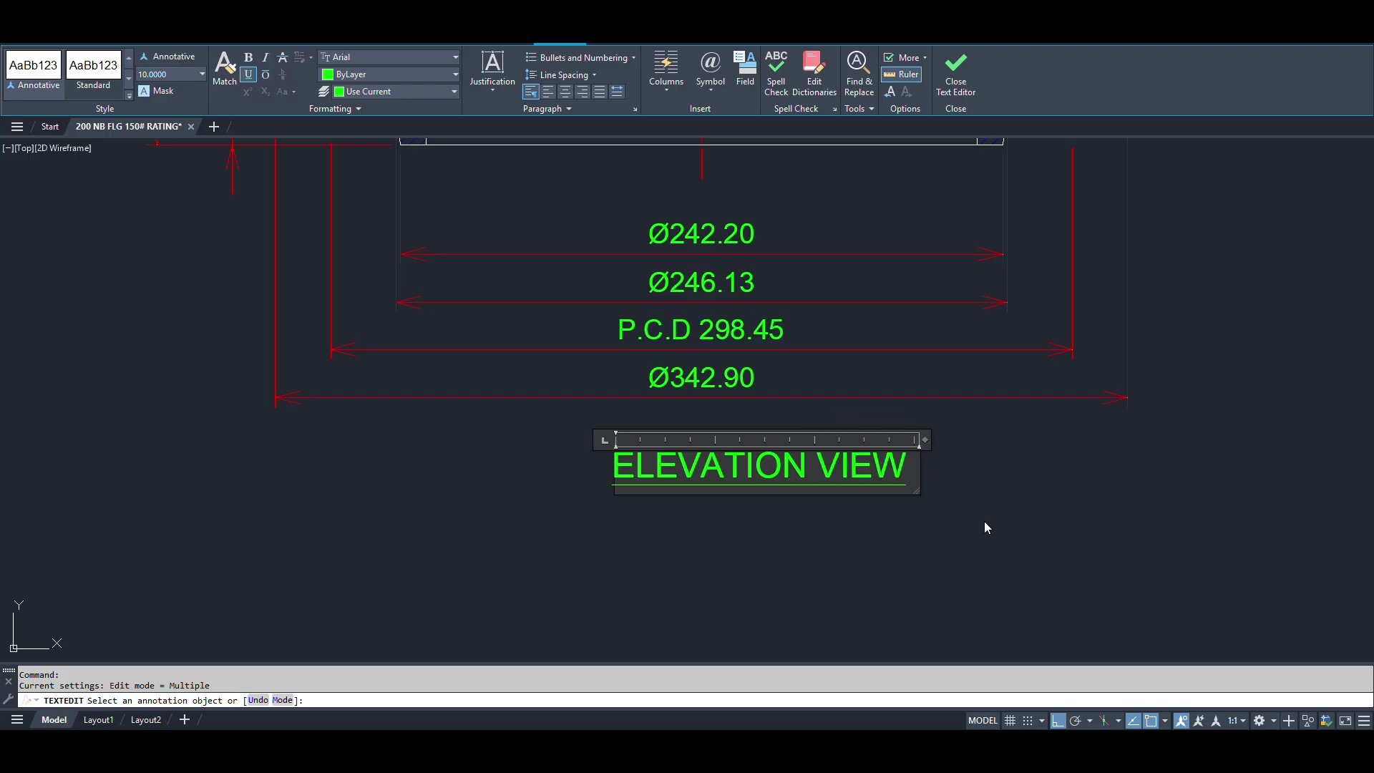
pyautogui.click(959, 516)
# Move the ELEVATION VIEW label about 21.6 mm to the left to centre it under the sectional view.
pyautogui.scroll(-3, 850, 546)
pyautogui.press('Escape')
pyautogui.write('m')
pyautogui.press('Return')
pyautogui.click(823, 501)
pyautogui.press('Return')
pyautogui.click(961, 507)
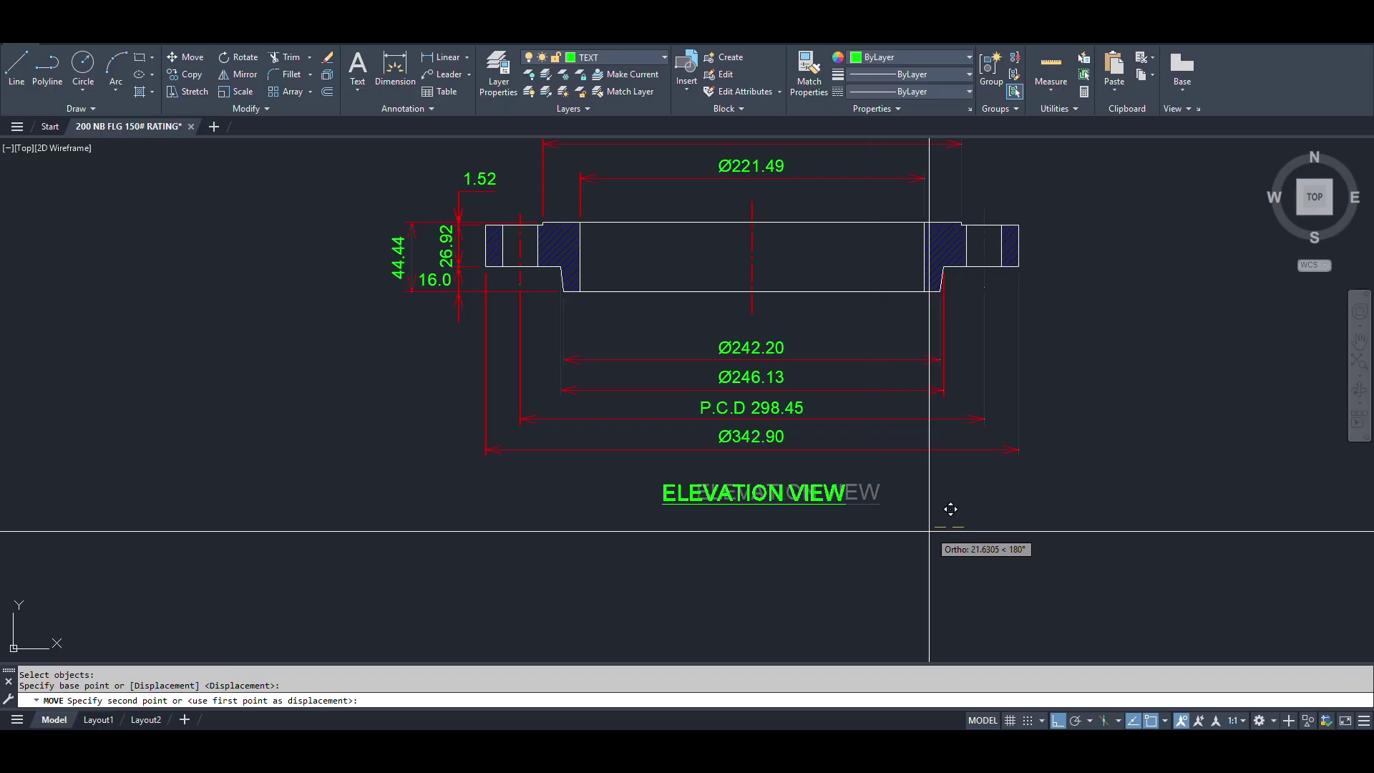
pyautogui.click(930, 533)
# Fit the whole drawing in view and make layer 0 current.
pyautogui.scroll(-5, 613, 469)
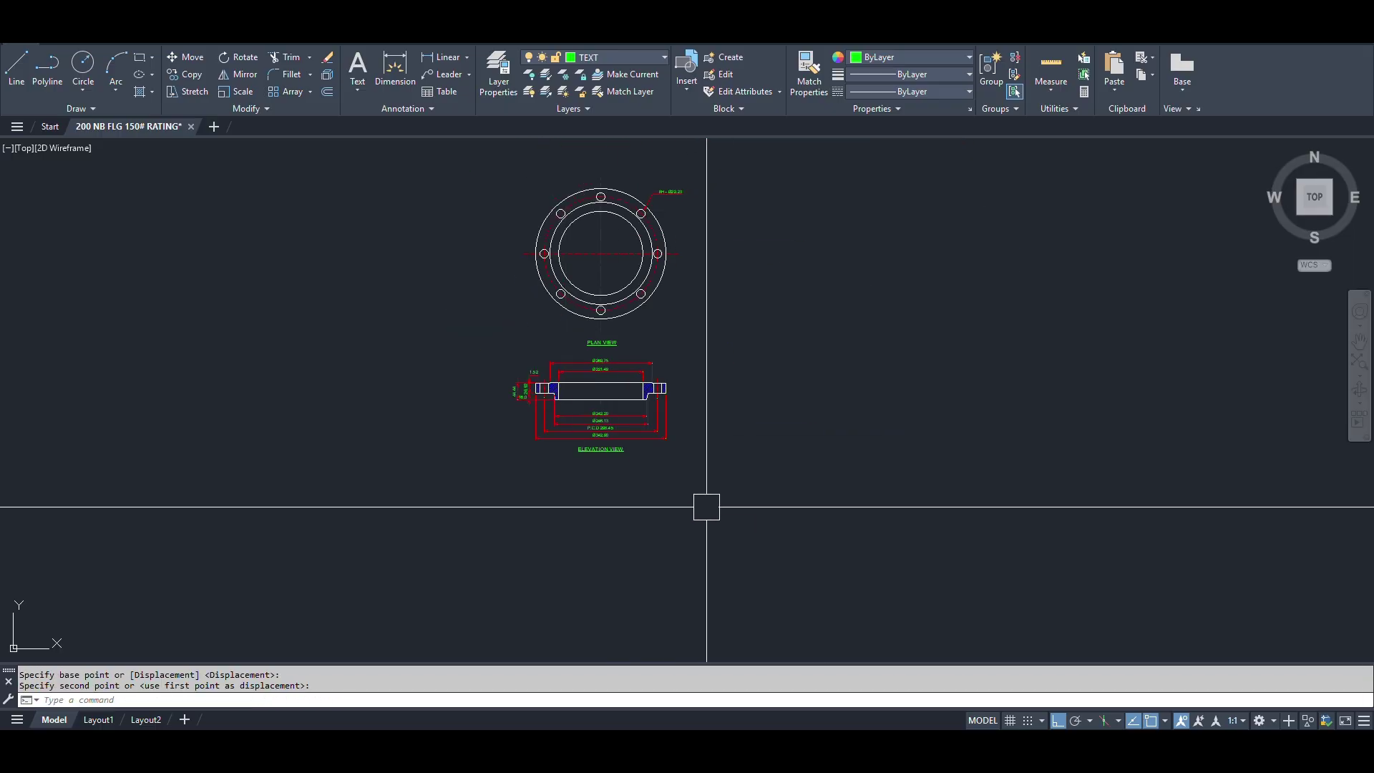
pyautogui.write('z')
pyautogui.press('Return')
pyautogui.write('e')
pyautogui.press('Return')
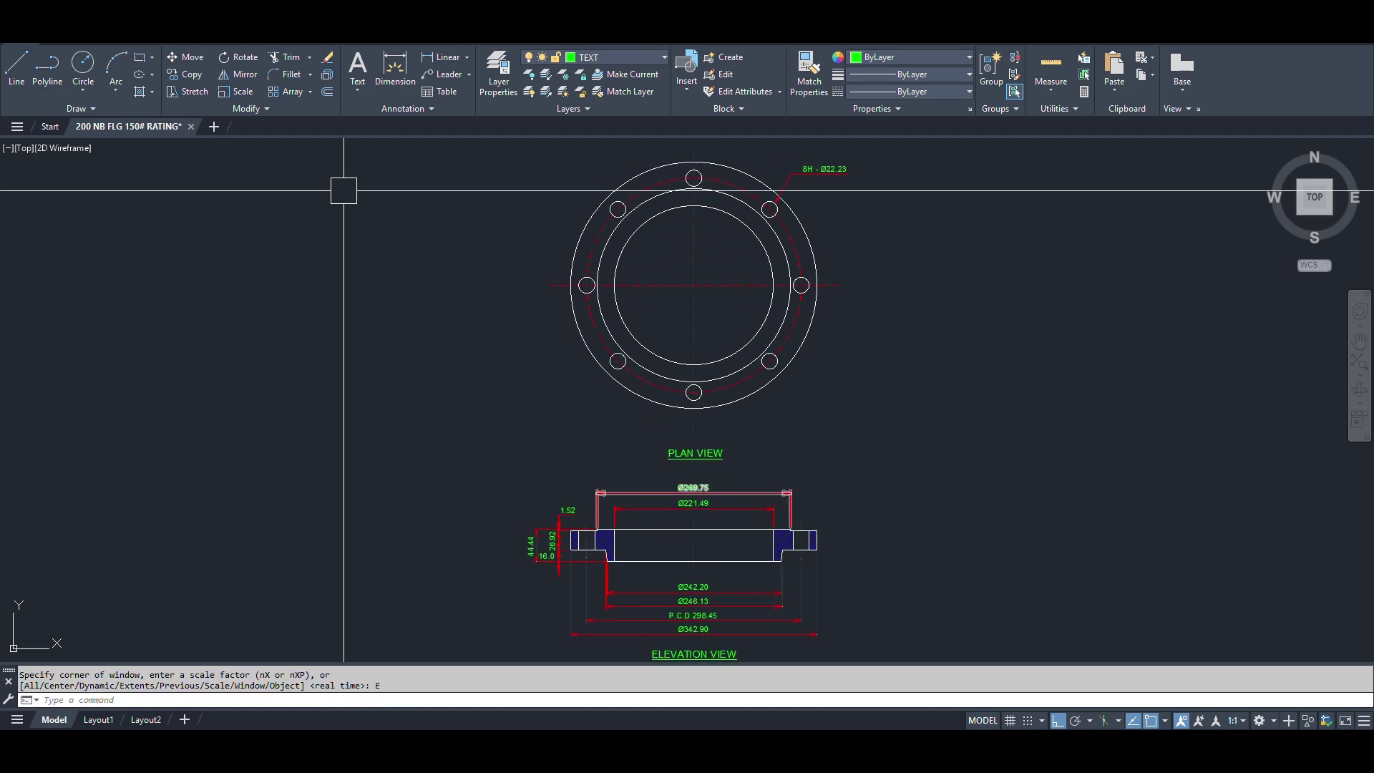
pyautogui.click(612, 57)
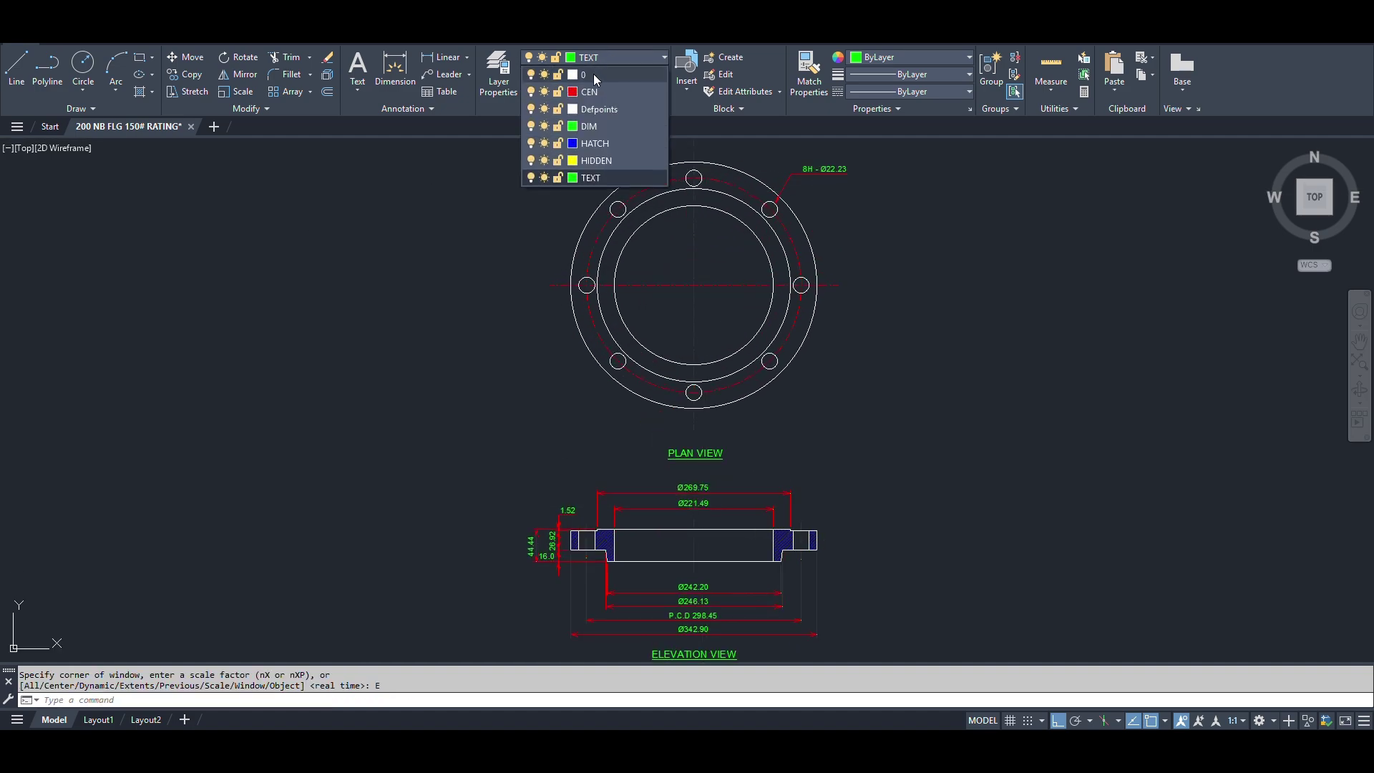
pyautogui.click(594, 75)
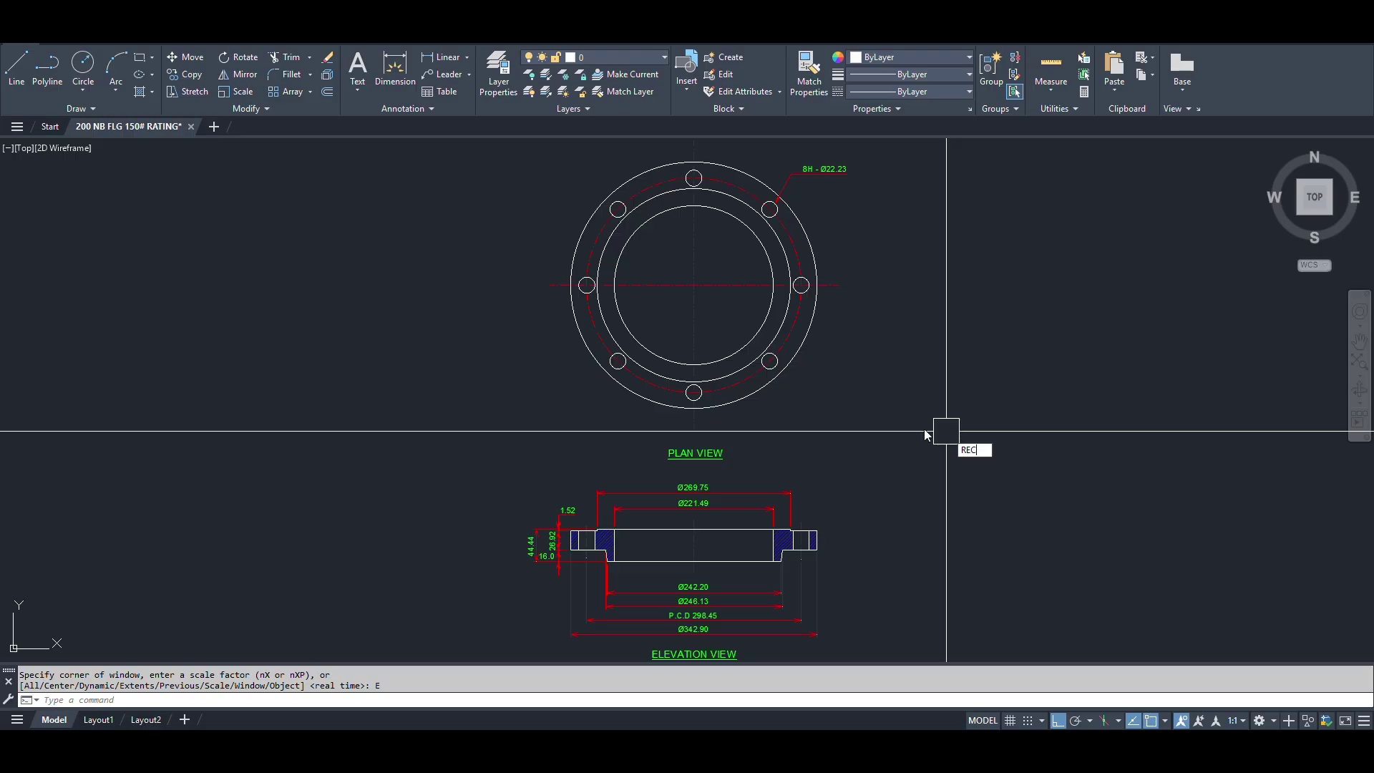
# Draw a rectangular border enclosing the plan view, elevation view and all their annotations, and fit it in view.
pyautogui.press('Return')
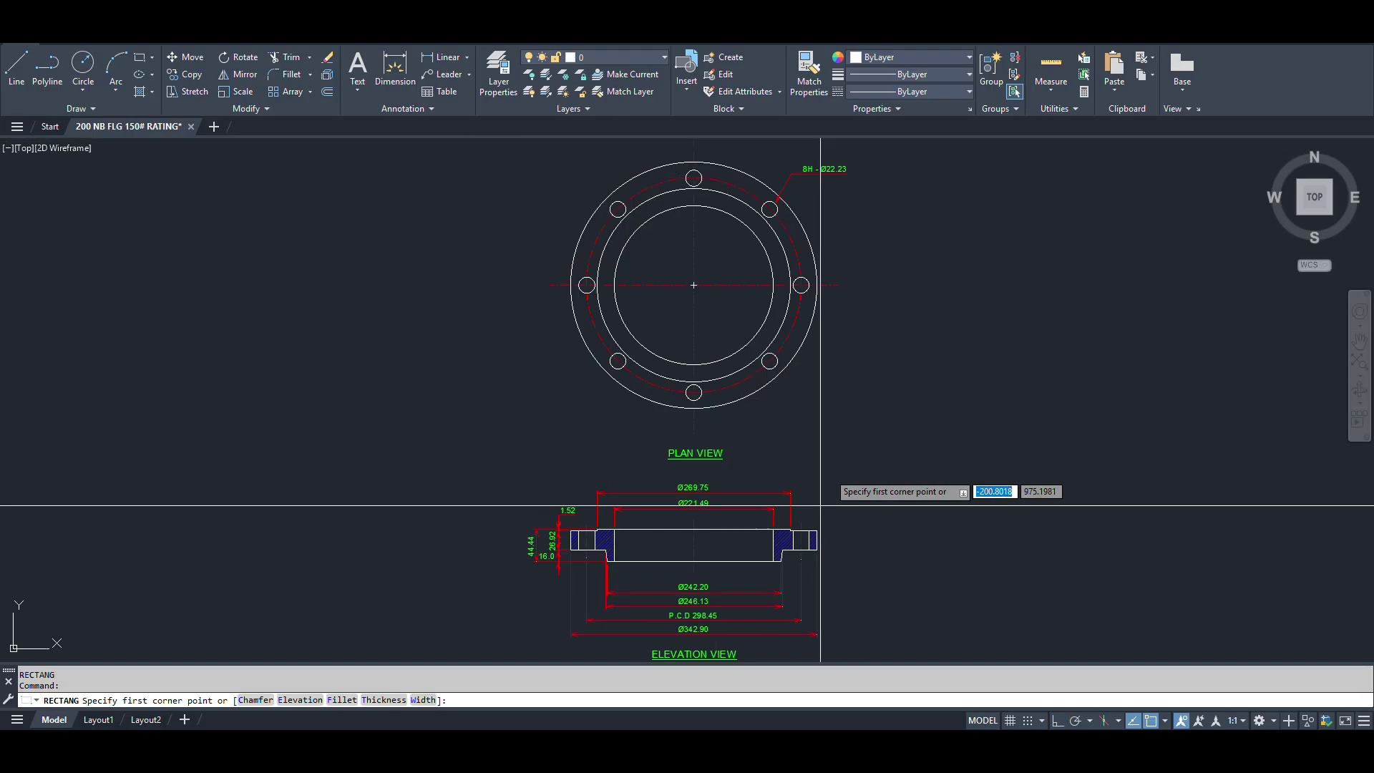
pyautogui.scroll(-3, 820, 505)
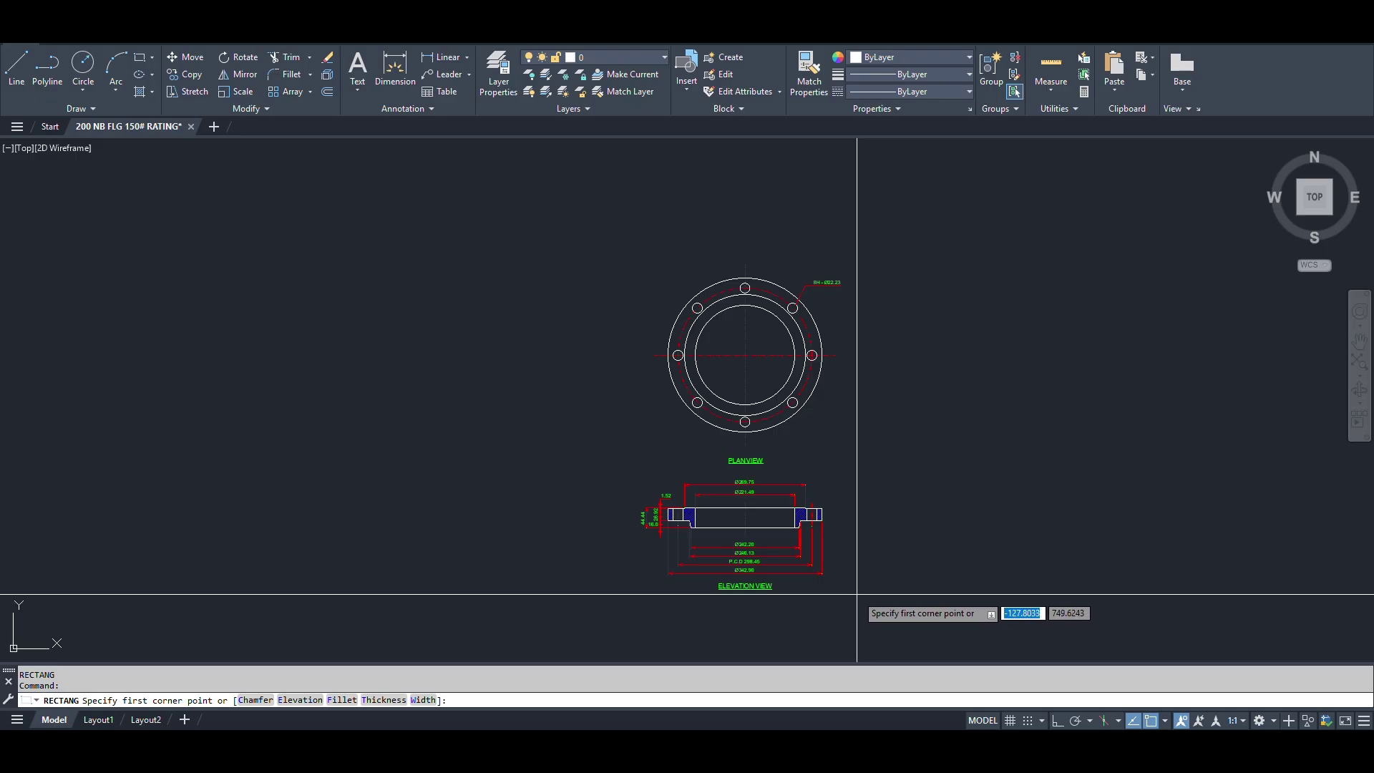
pyautogui.click(855, 594)
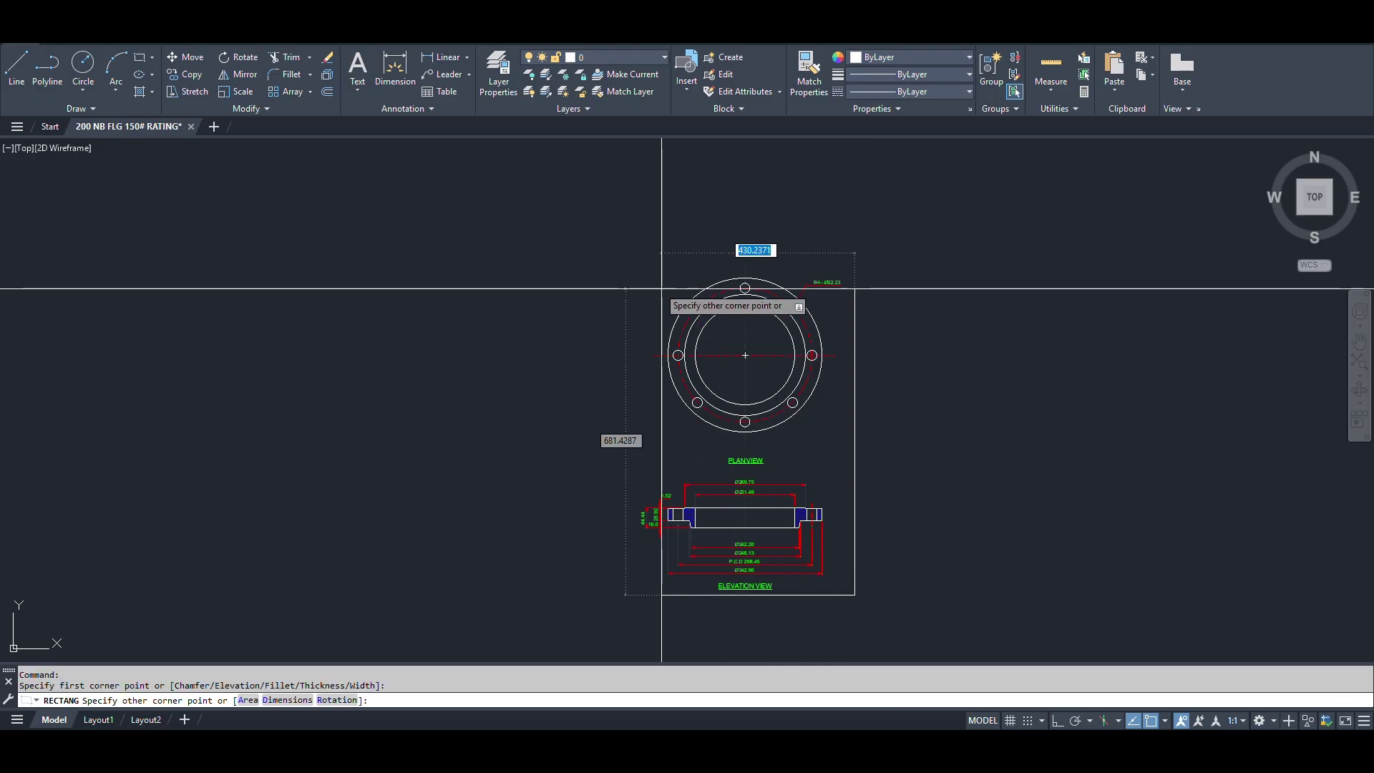
pyautogui.click(631, 257)
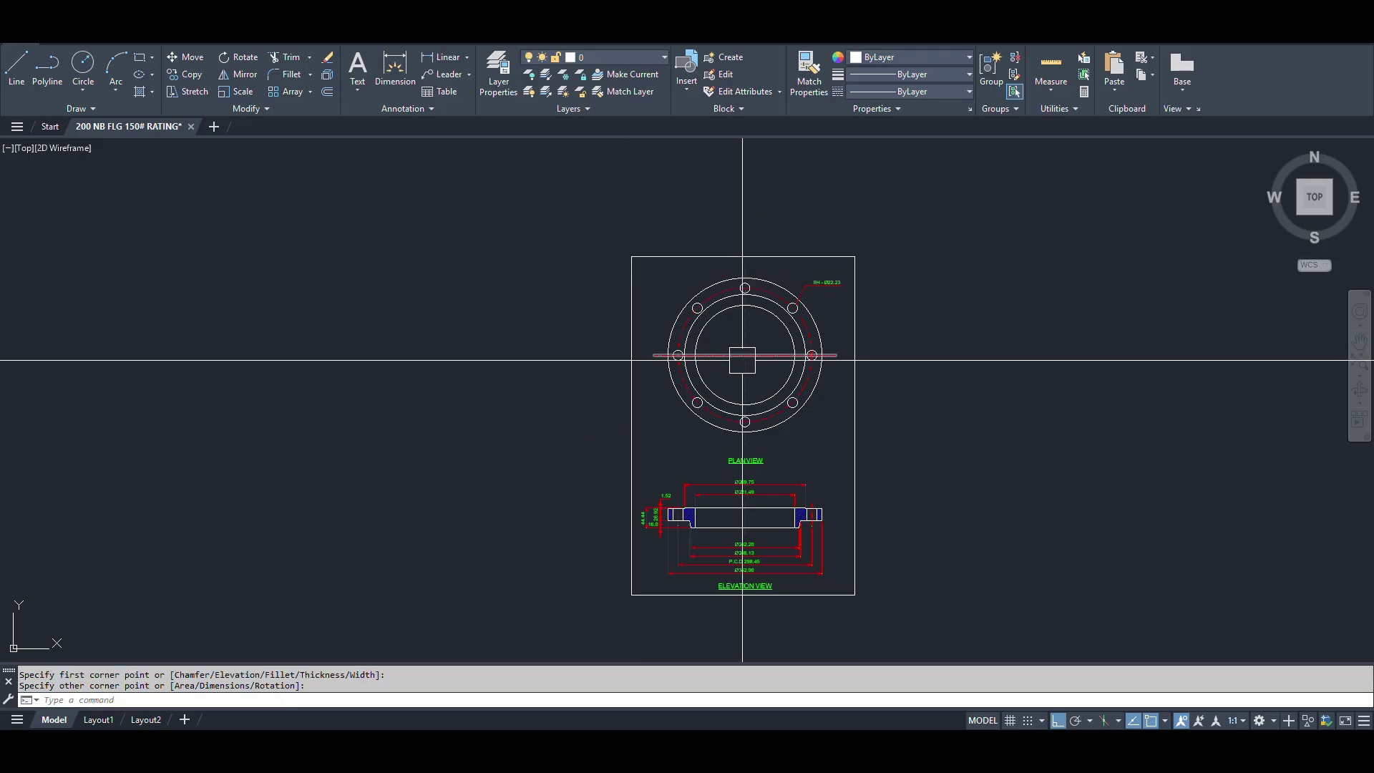
pyautogui.write('z')
pyautogui.press('Return')
pyautogui.write('e')
pyautogui.press('Return')
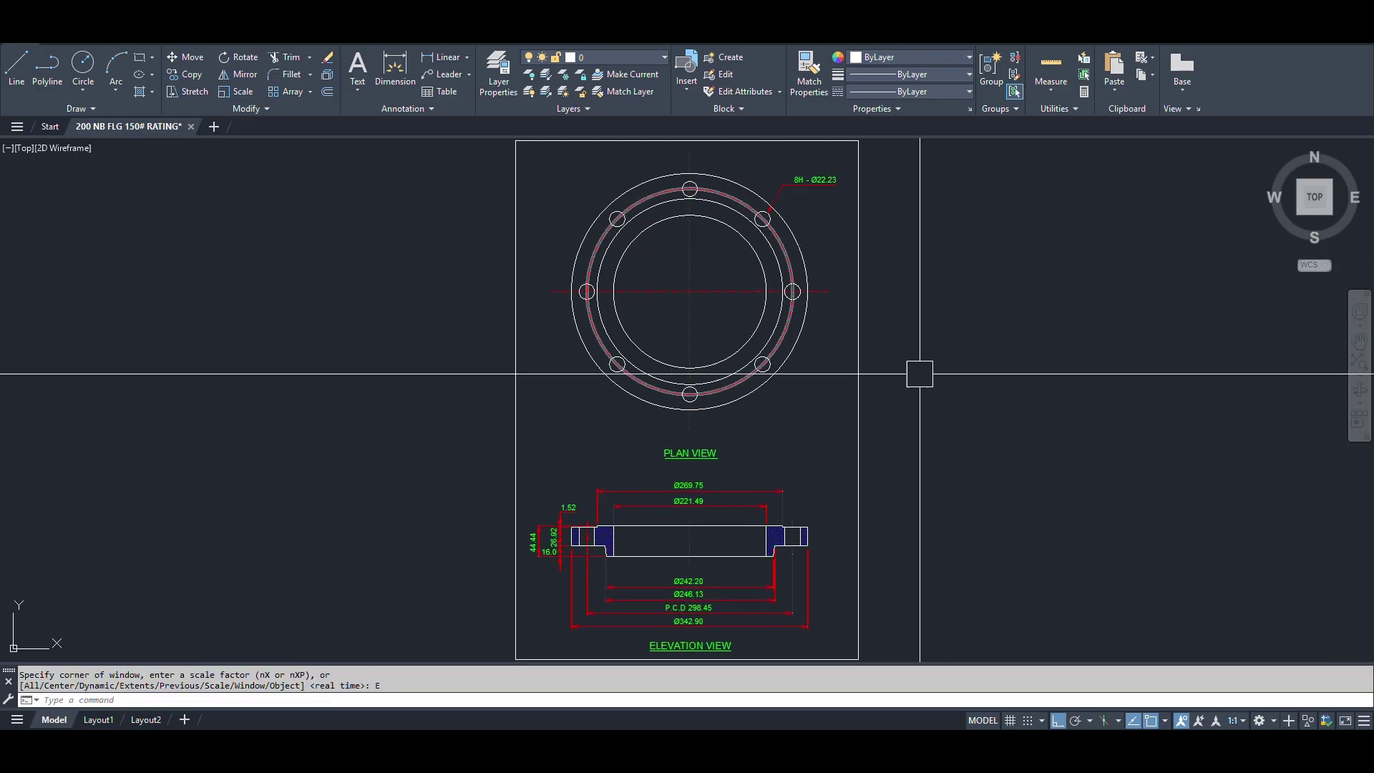
# Examine the elevation view's dimensions and the plan view's bolt-hole annotation up close.
pyautogui.click(1358, 342)
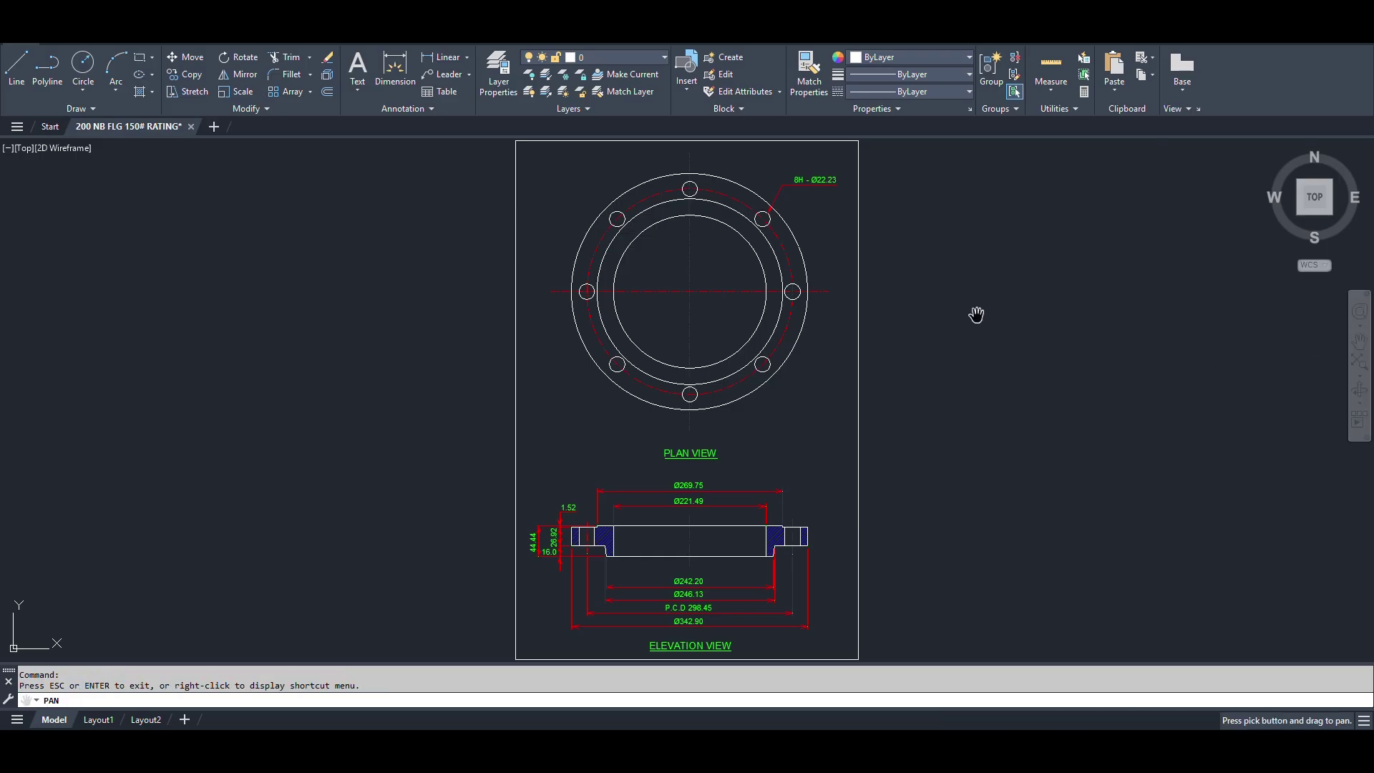
pyautogui.moveTo(772, 604); pyautogui.dragTo(807, 529)
pyautogui.scroll(2, 739, 540)
pyautogui.scroll(2, 737, 537)
pyautogui.moveTo(737, 456); pyautogui.dragTo(735, 511)
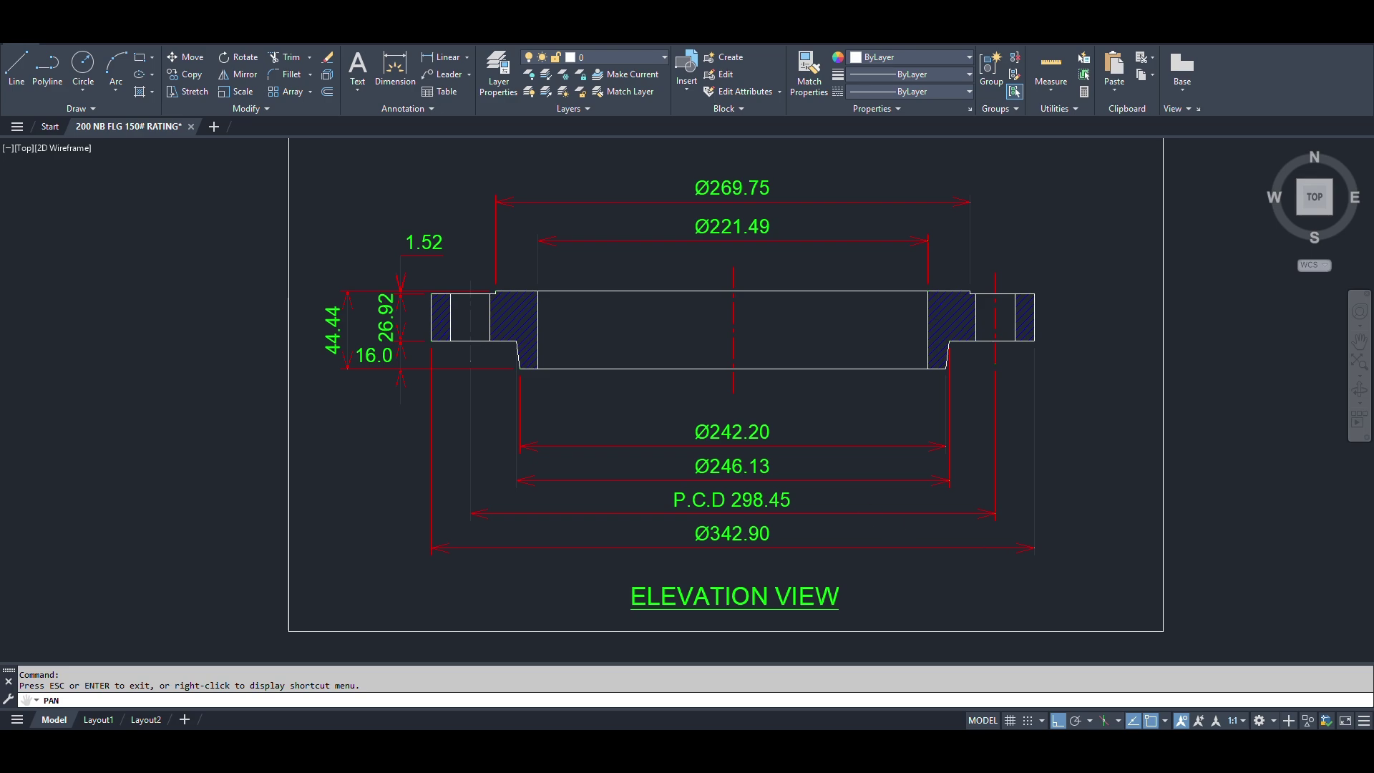
pyautogui.scroll(-3, 880, 393)
pyautogui.scroll(4, 880, 390)
pyautogui.scroll(2, 843, 259)
pyautogui.moveTo(841, 254); pyautogui.dragTo(807, 445)
pyautogui.moveTo(801, 299); pyautogui.dragTo(800, 344)
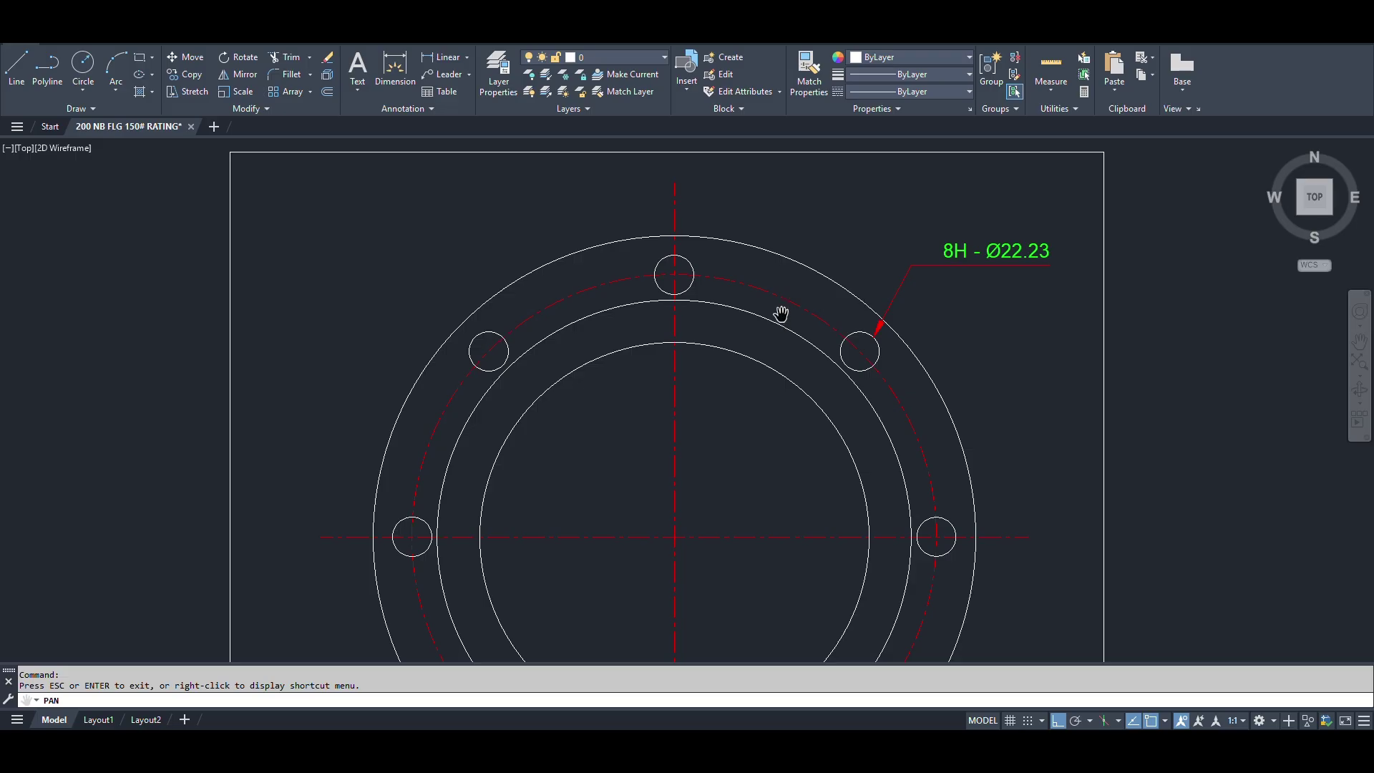
pyautogui.scroll(-4, 1062, 401)
# Fit the entire bordered drawing in view and save the file.
pyautogui.press('Escape')
pyautogui.middleClick(1067, 405)
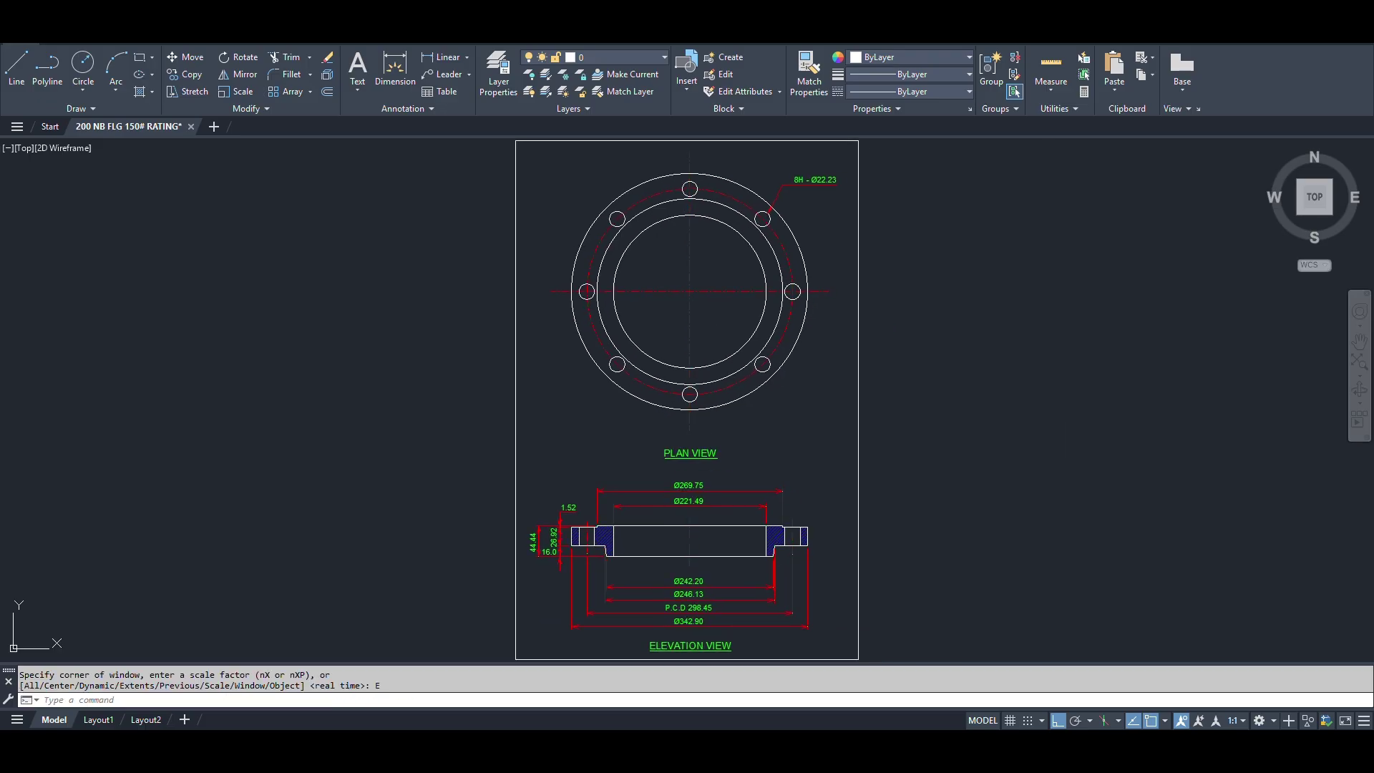
pyautogui.hotkey('ctrl', 's')
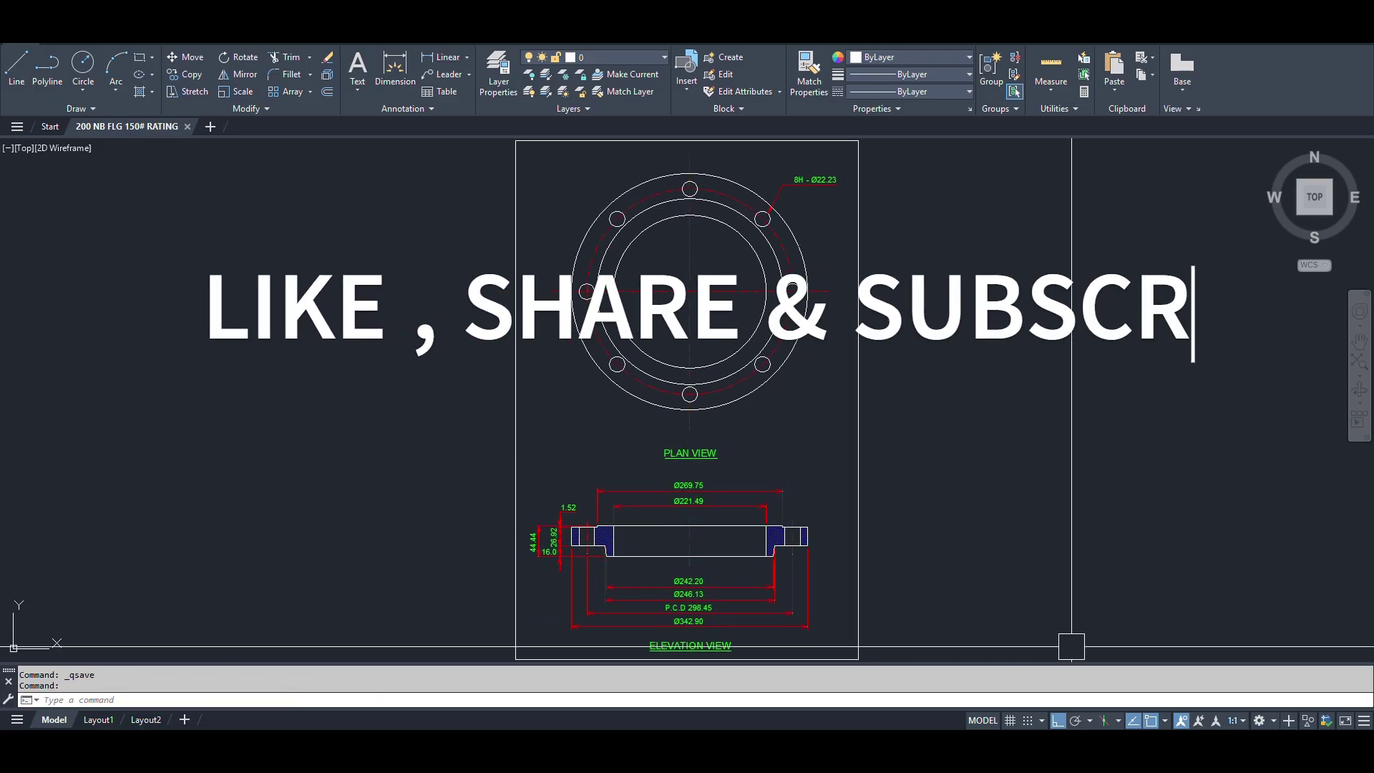